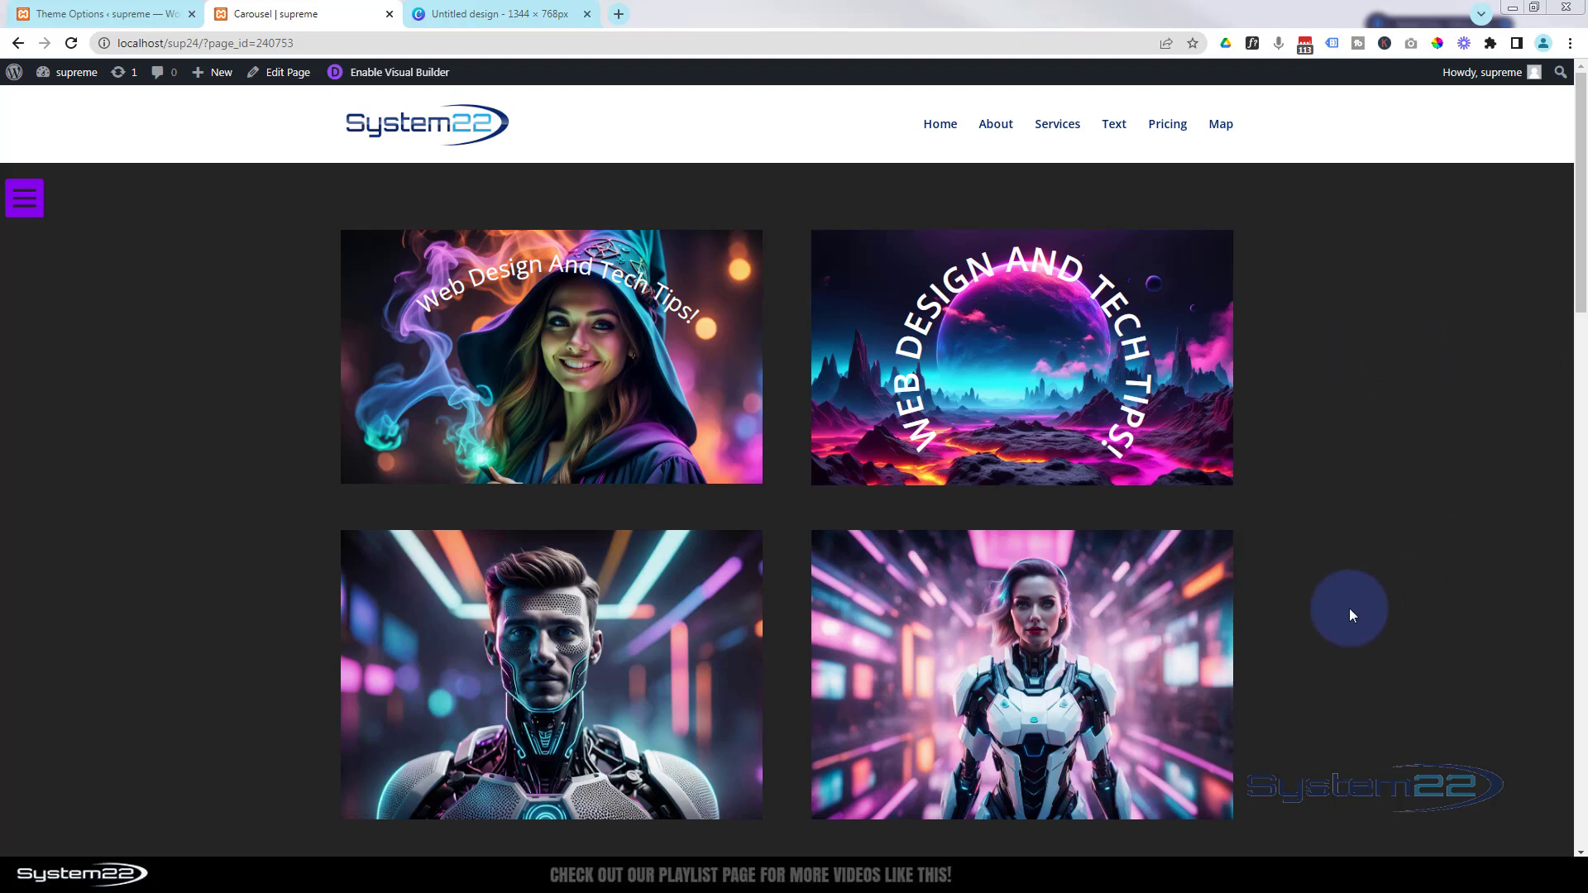
# - Enable the Visual Builder on the Carousel page and delete the row holding the two robot images
pyautogui.moveTo(1158, 675)
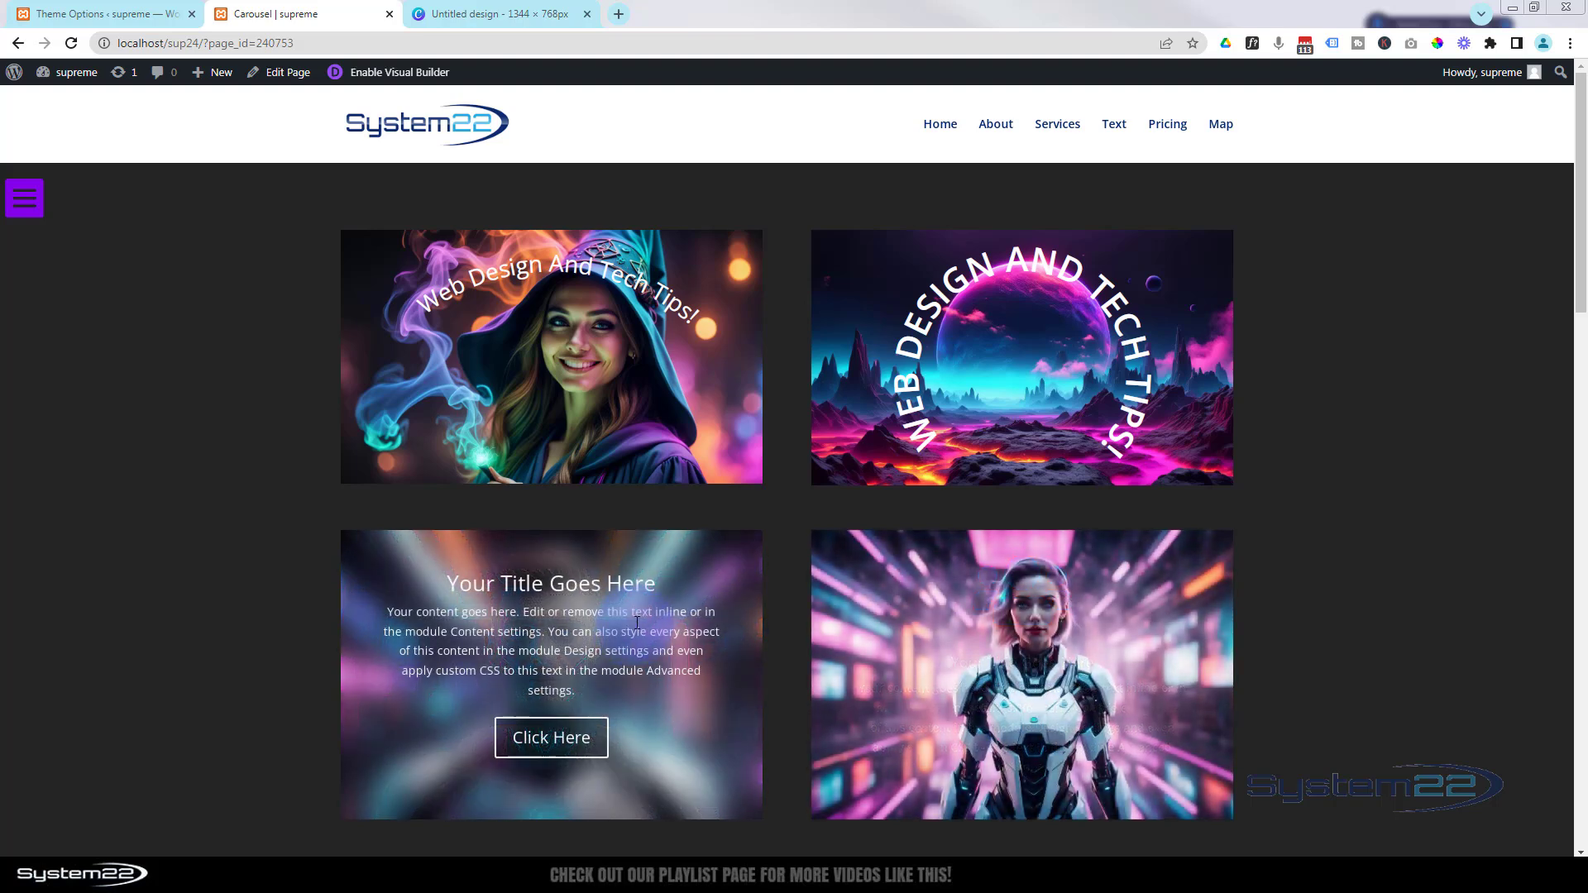
pyautogui.click(385, 73)
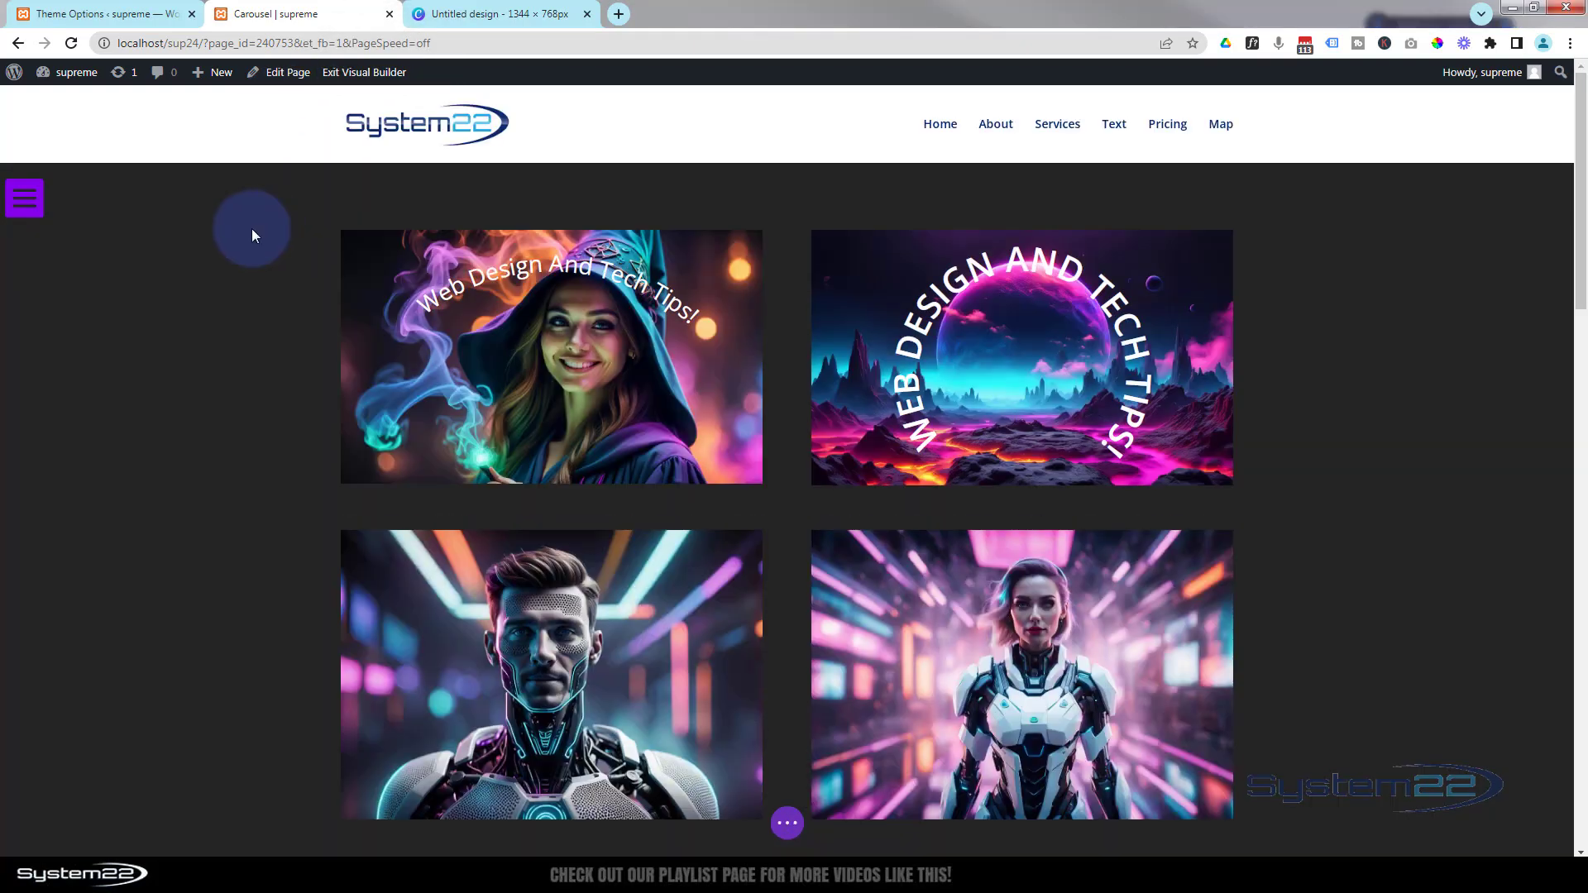
pyautogui.scroll(-1, 513, 443)
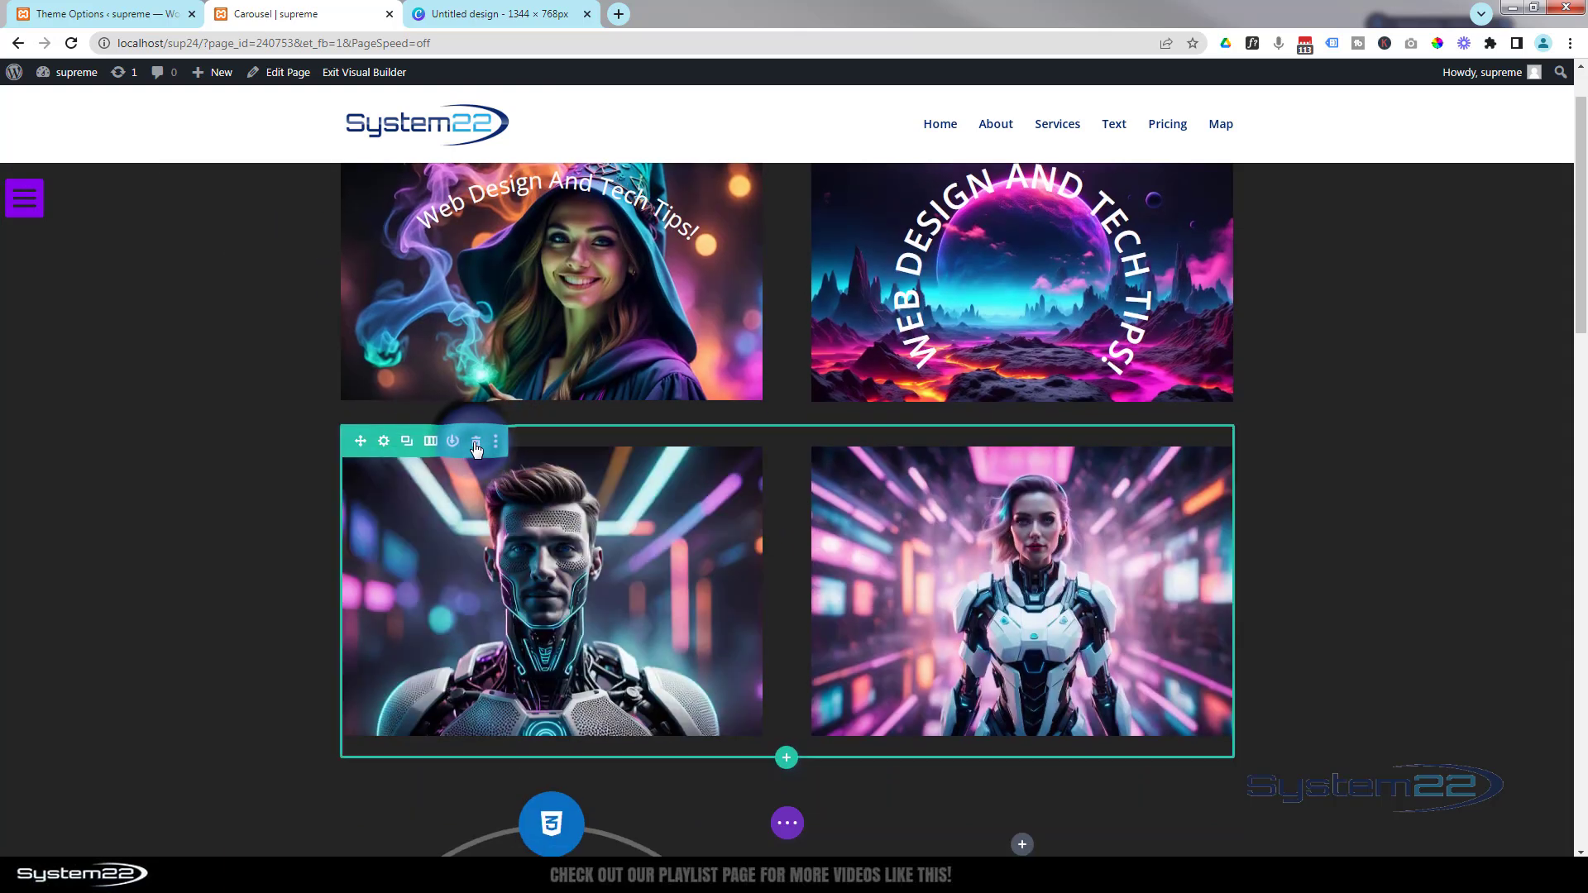
pyautogui.click(475, 442)
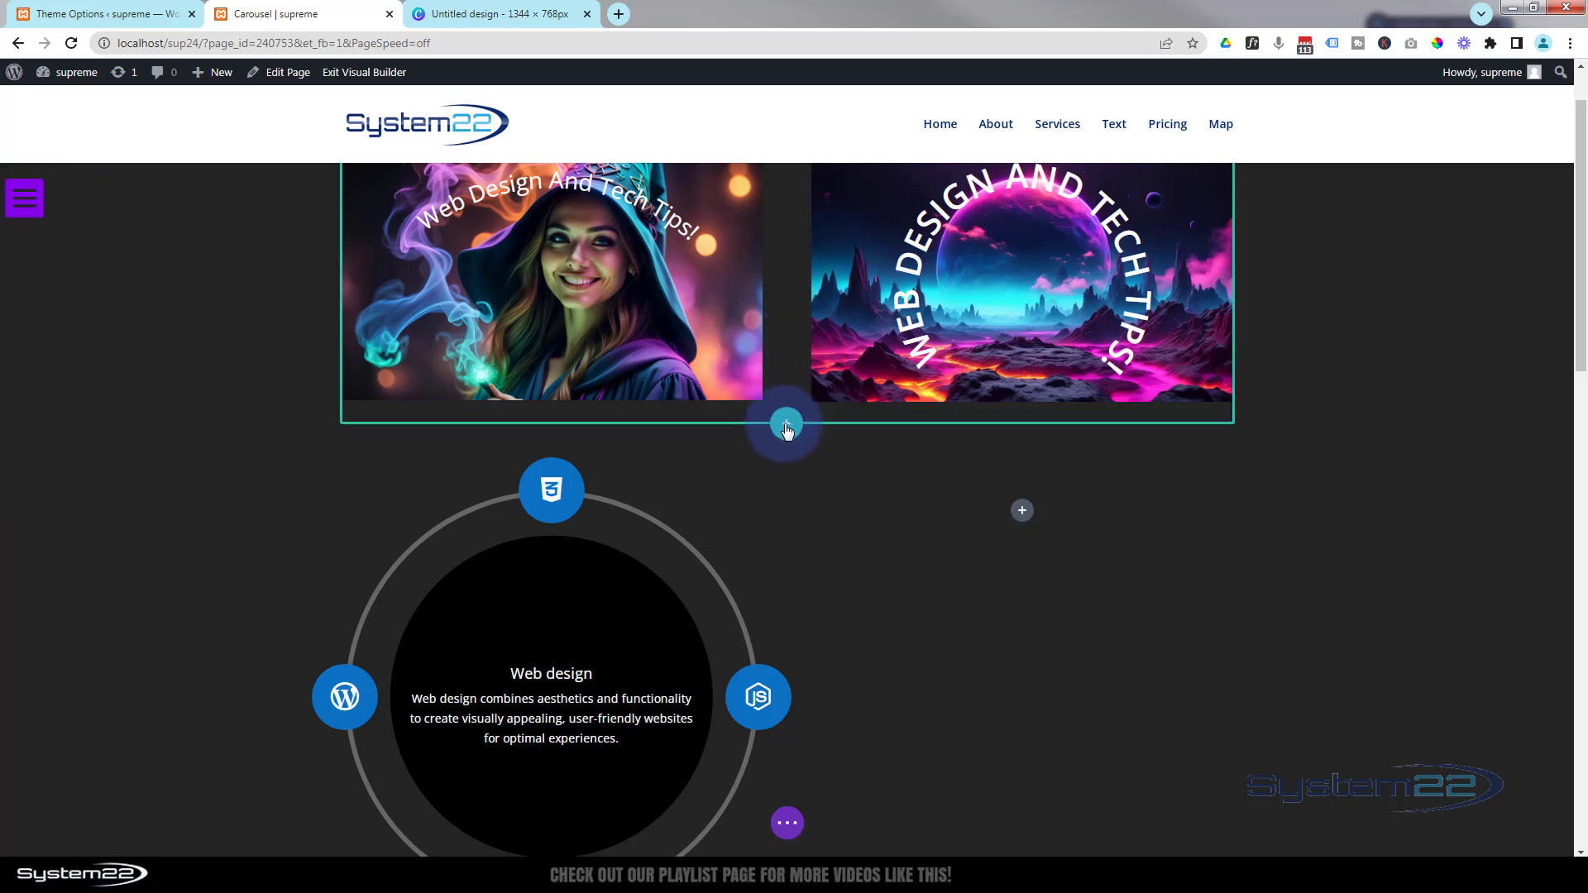
# - Insert a row with two equal columns below the top image row and add a Call To Action module to its first column
pyautogui.click(786, 426)
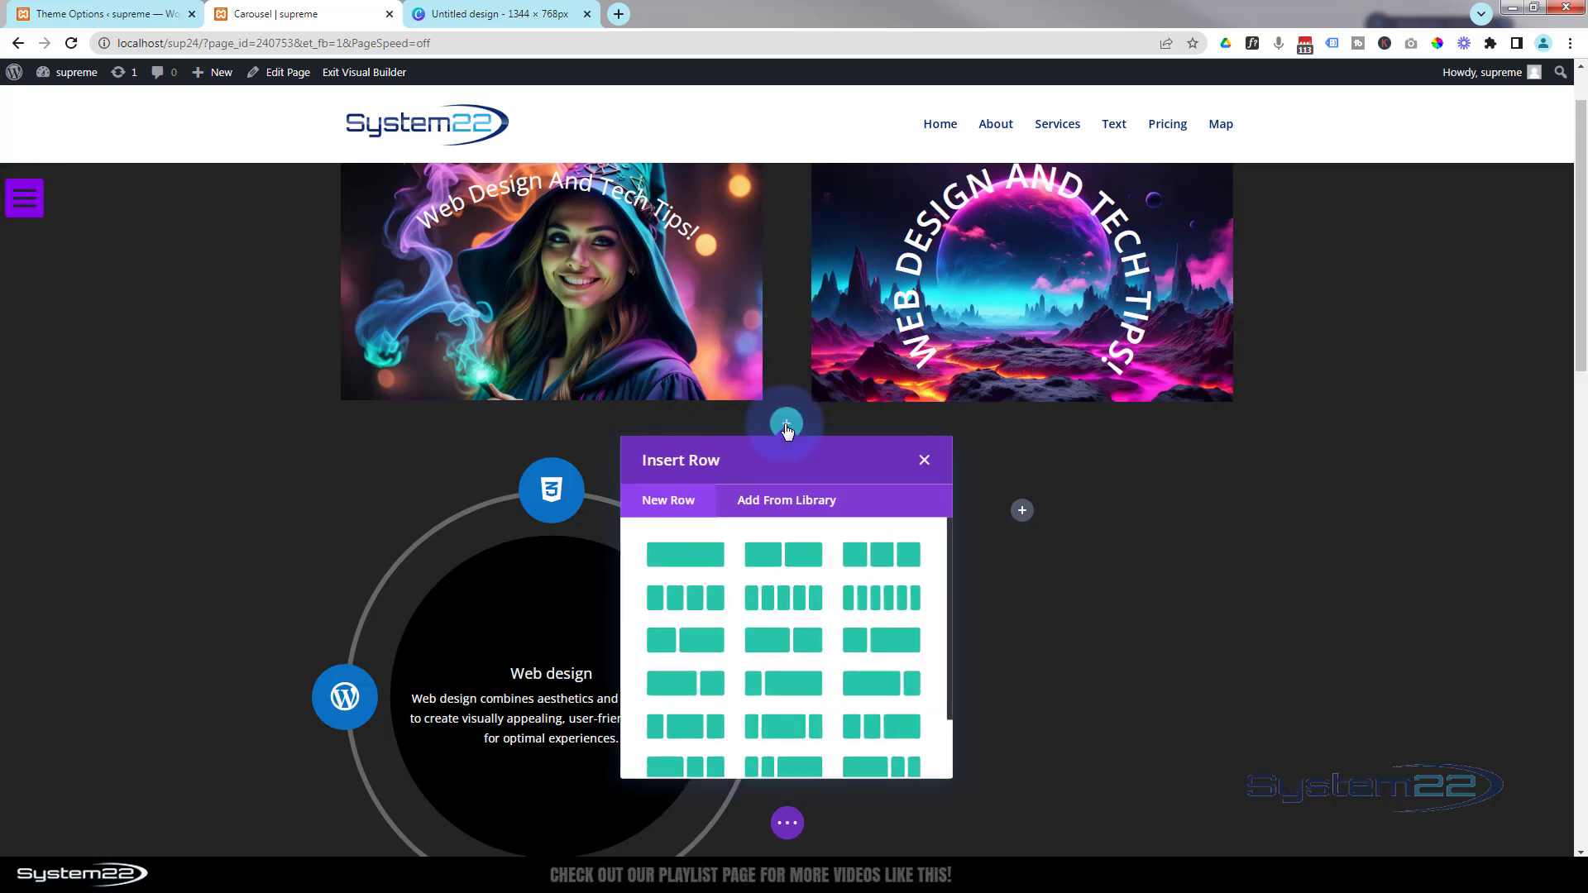
pyautogui.click(805, 556)
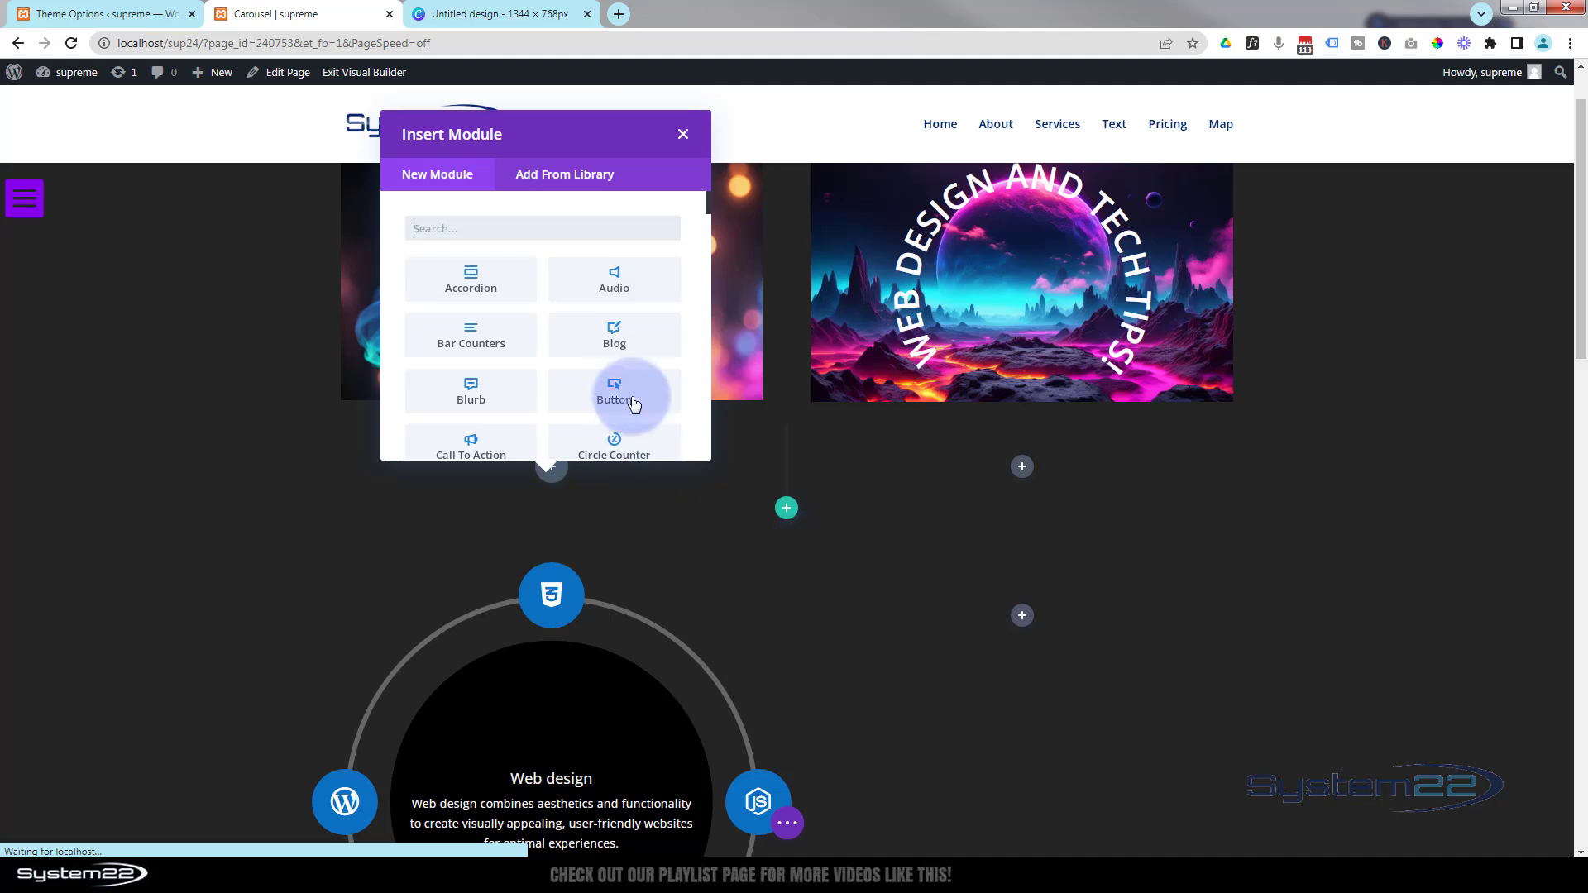
pyautogui.scroll(-1, 619, 380)
pyautogui.scroll(-5, 619, 379)
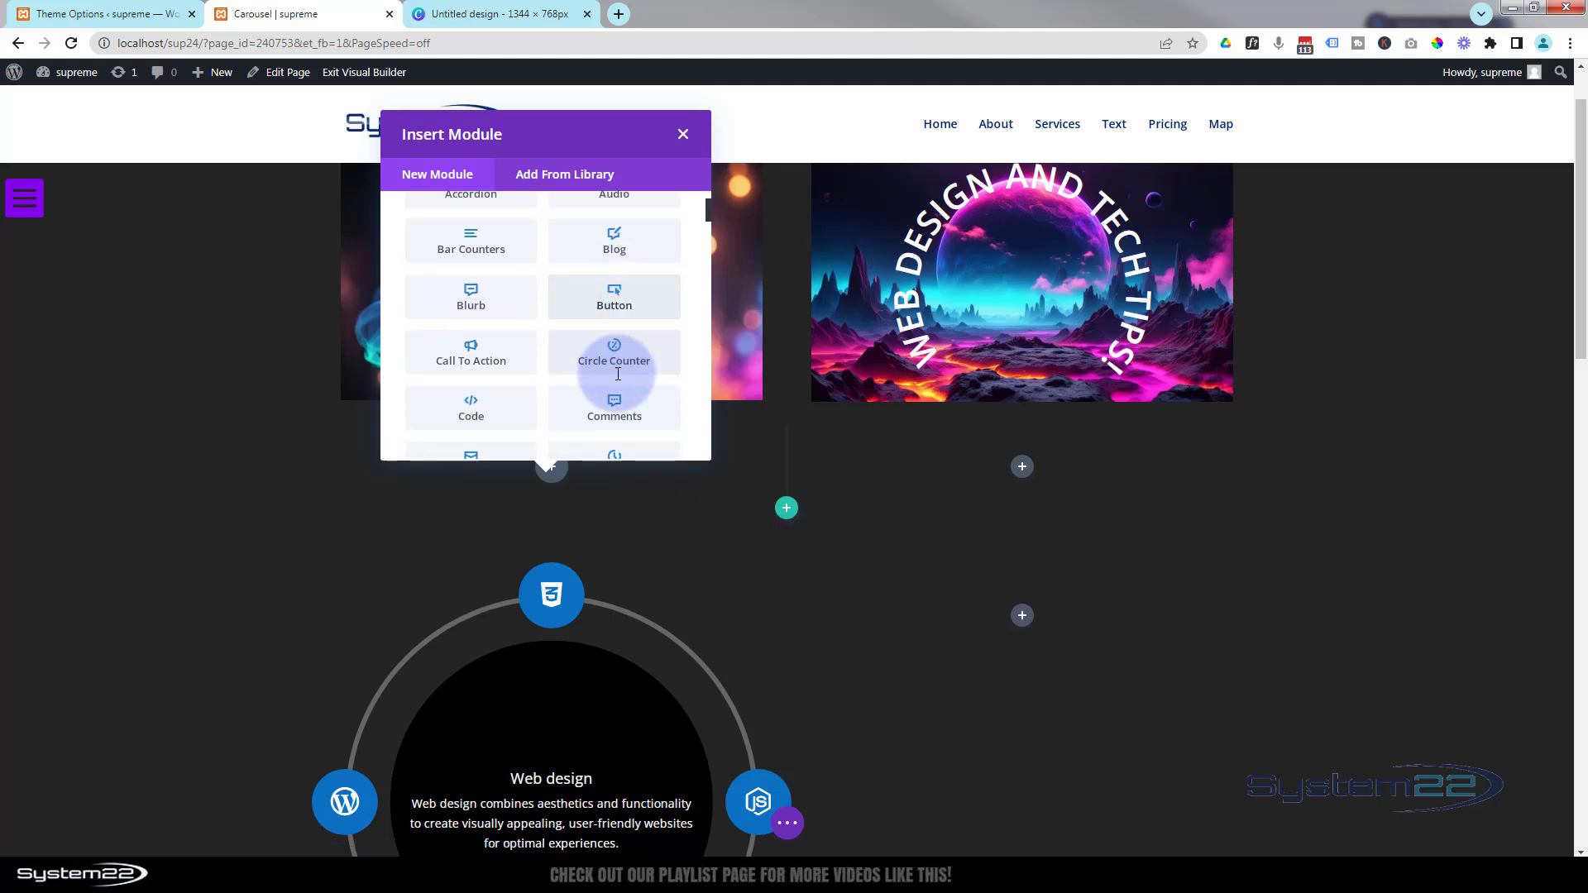
pyautogui.scroll(3, 619, 380)
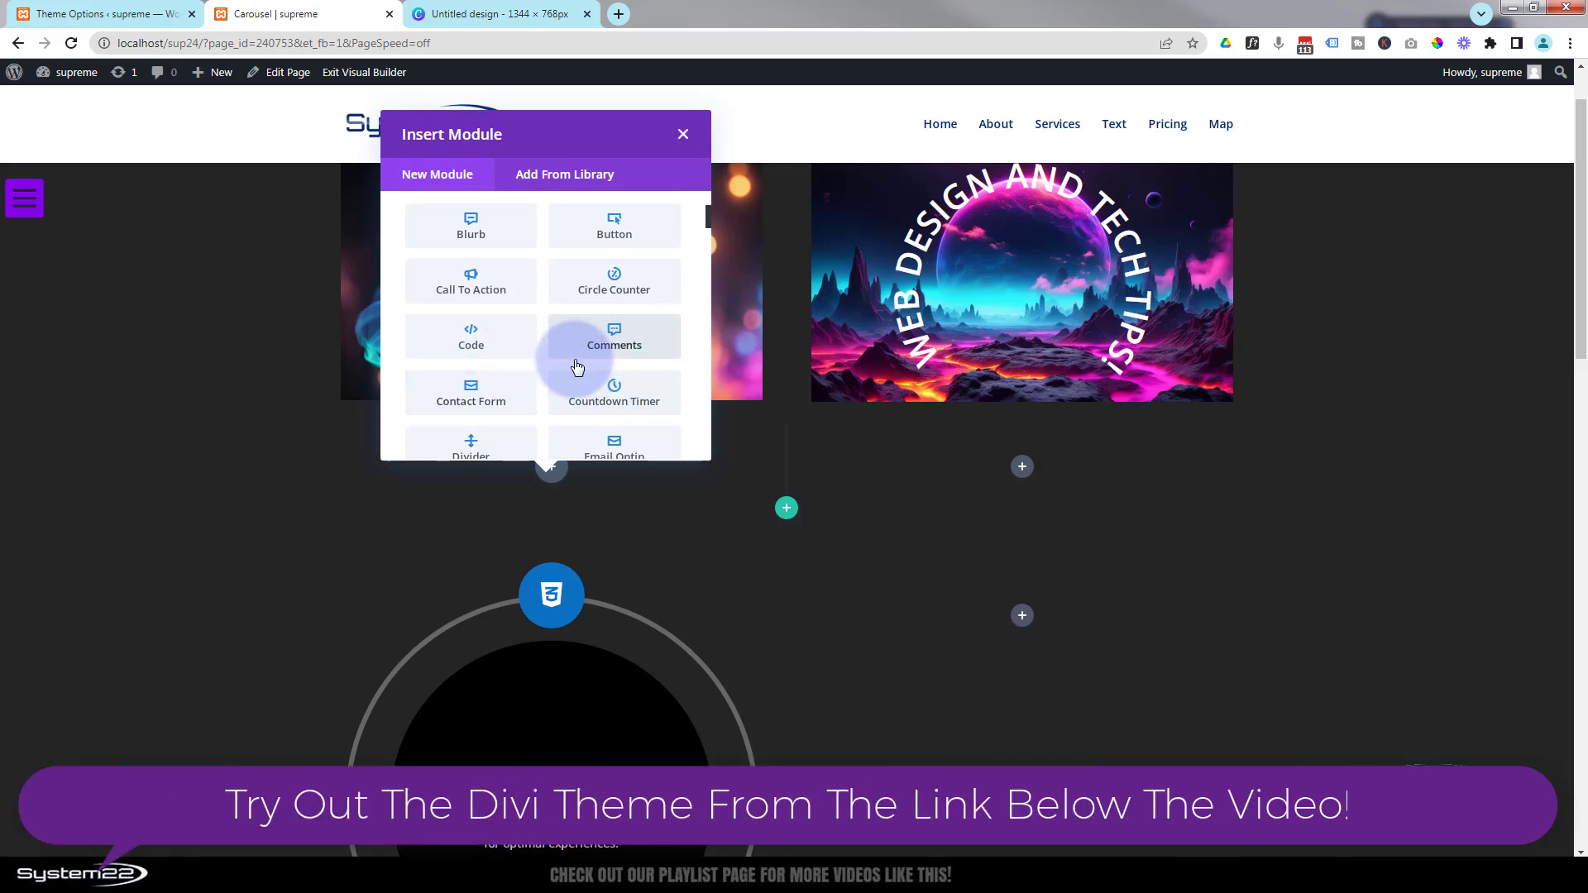
pyautogui.click(492, 293)
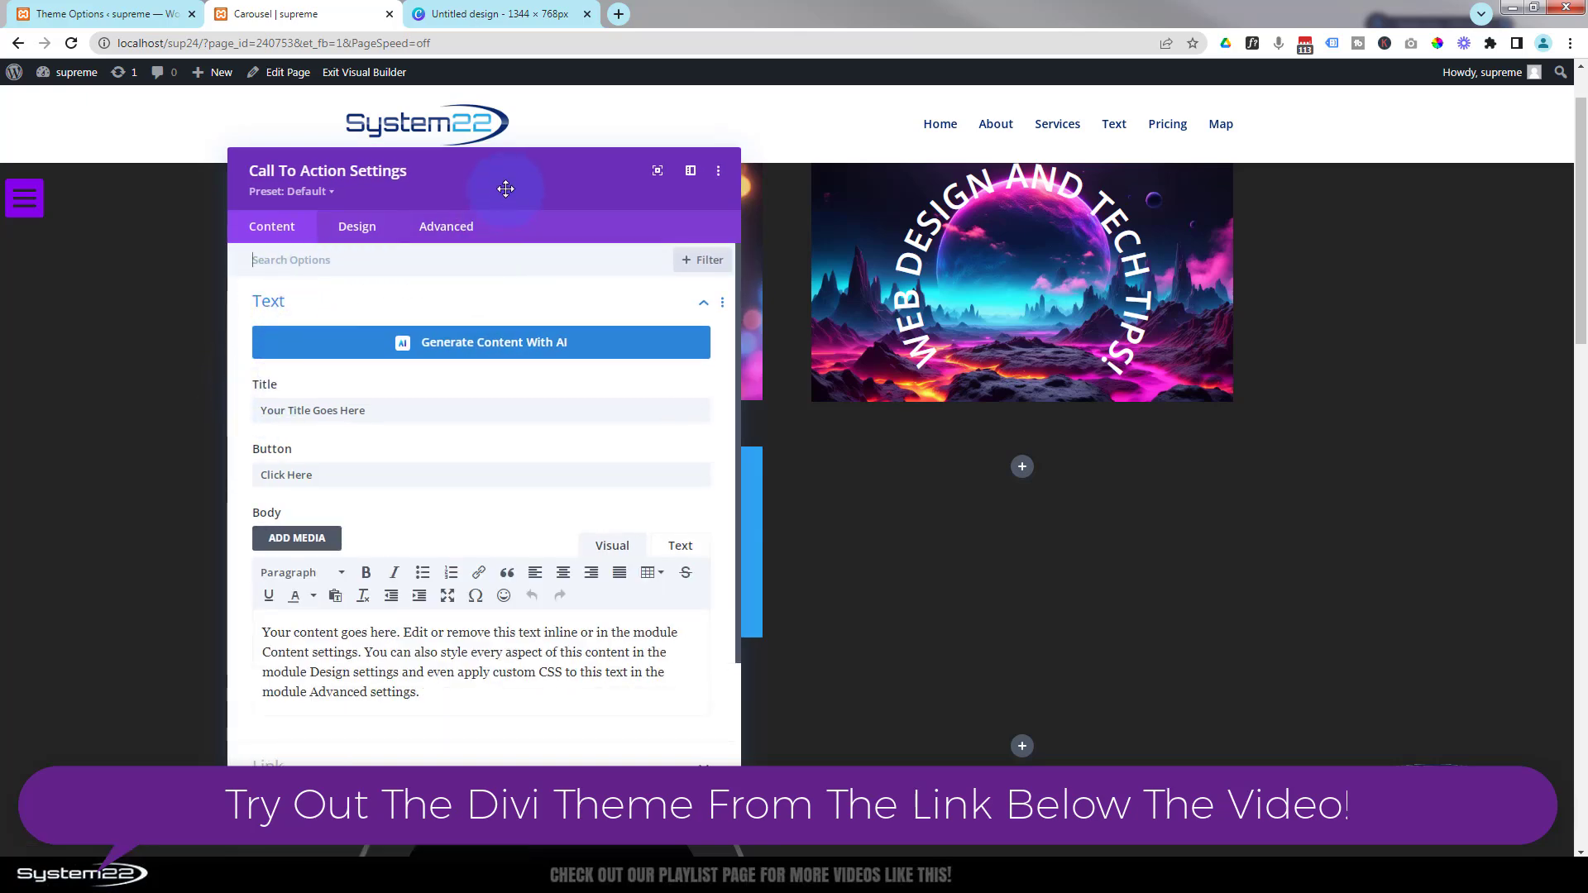
pyautogui.moveTo(505, 189); pyautogui.dragTo(1106, 173)
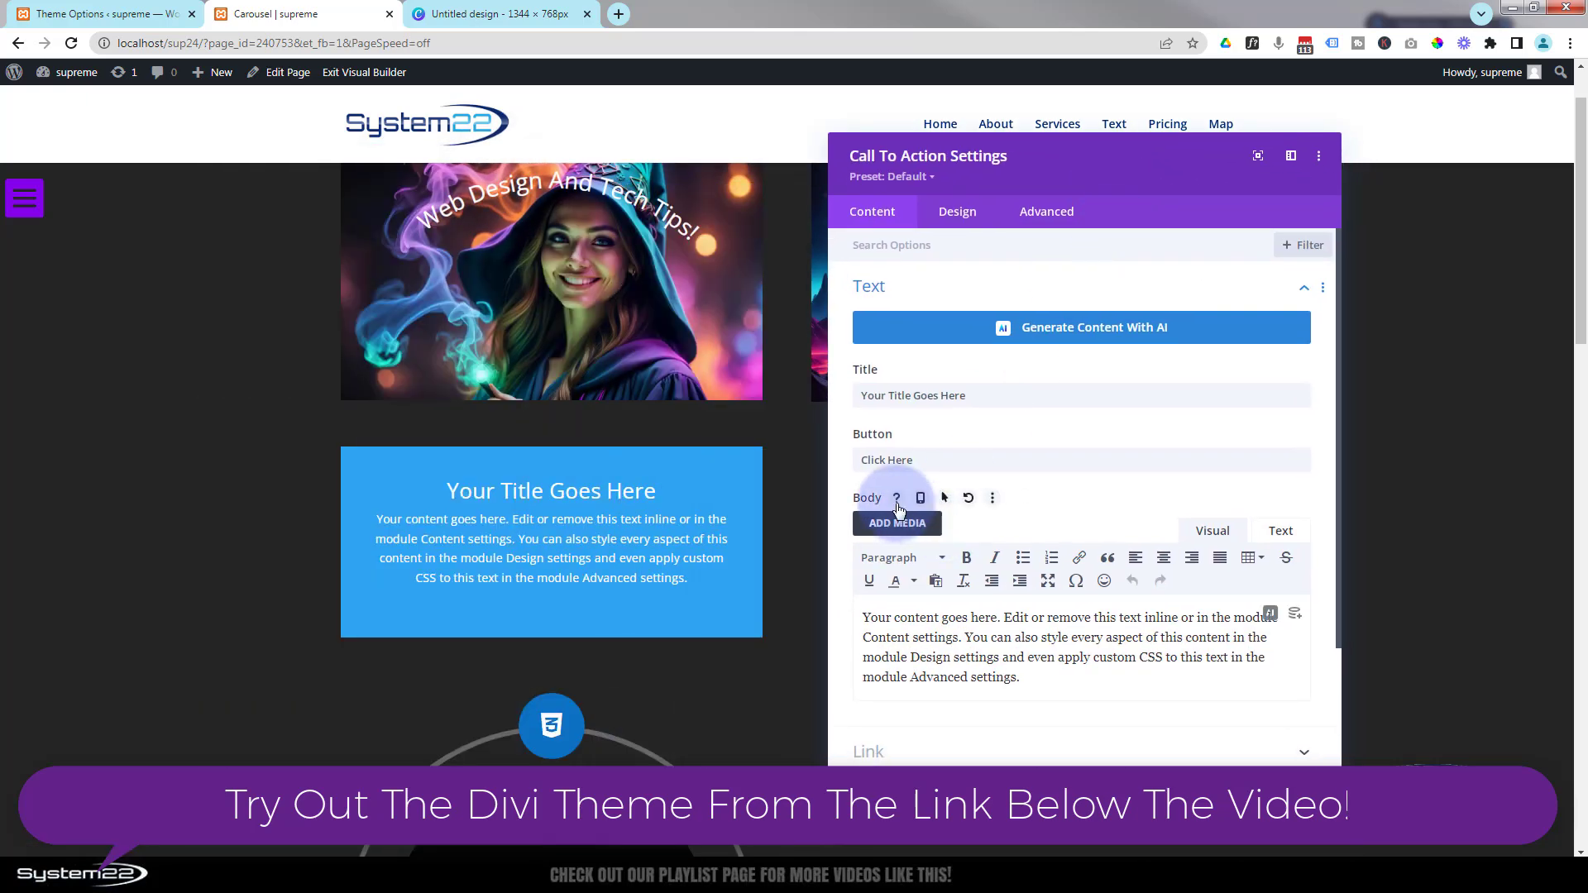
# - Set the call to action's Button Link URL to #, keeping the module link target as In The Same Window
pyautogui.click(861, 394)
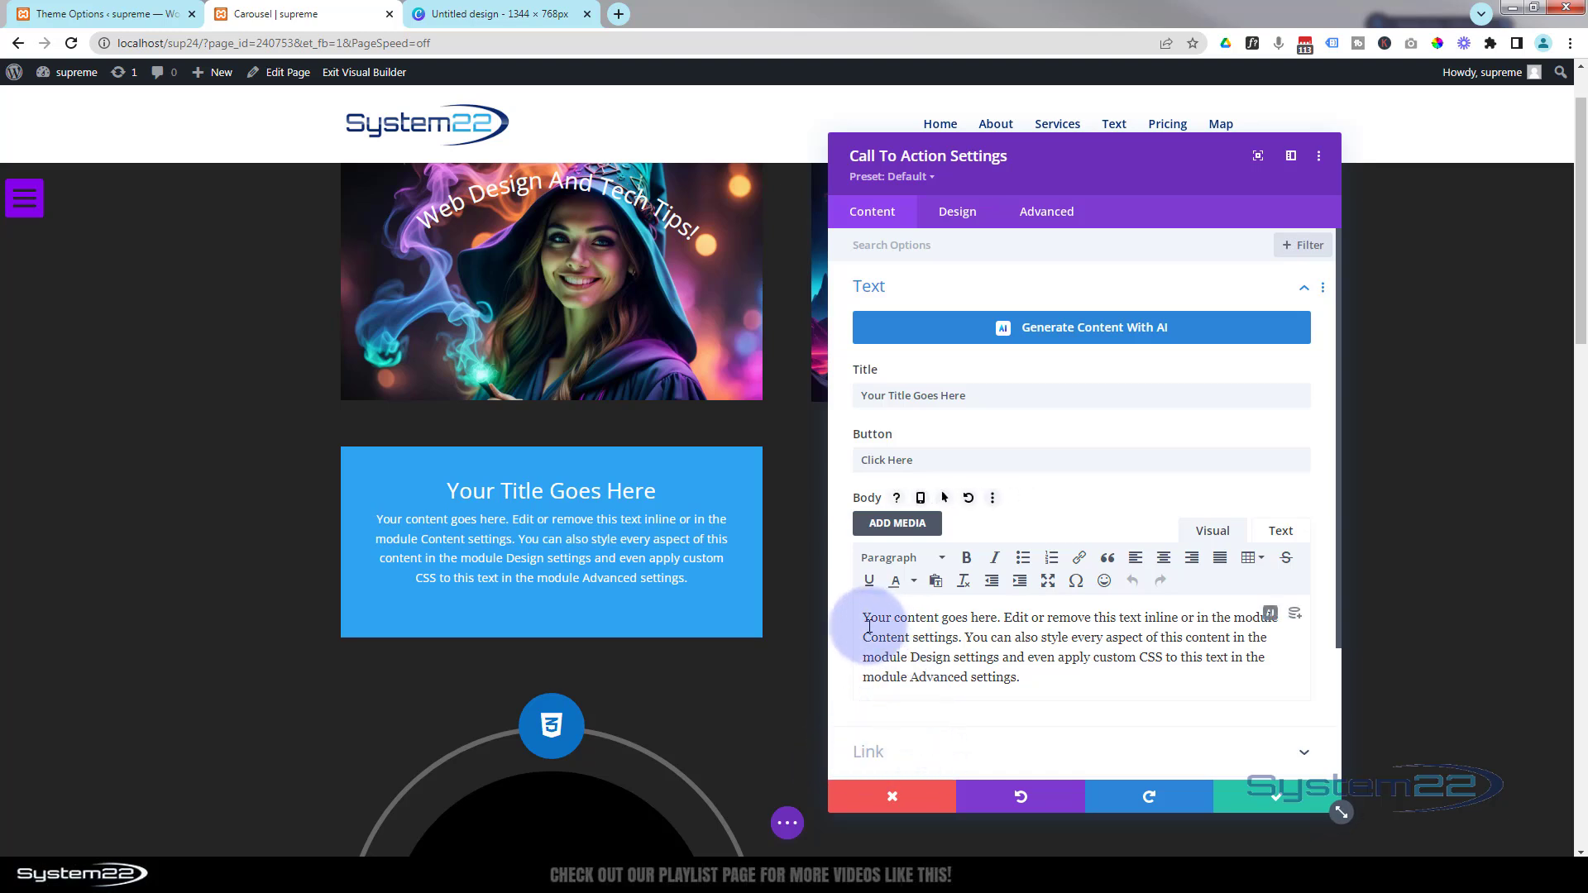
pyautogui.moveTo(860, 620); pyautogui.dragTo(1070, 681)
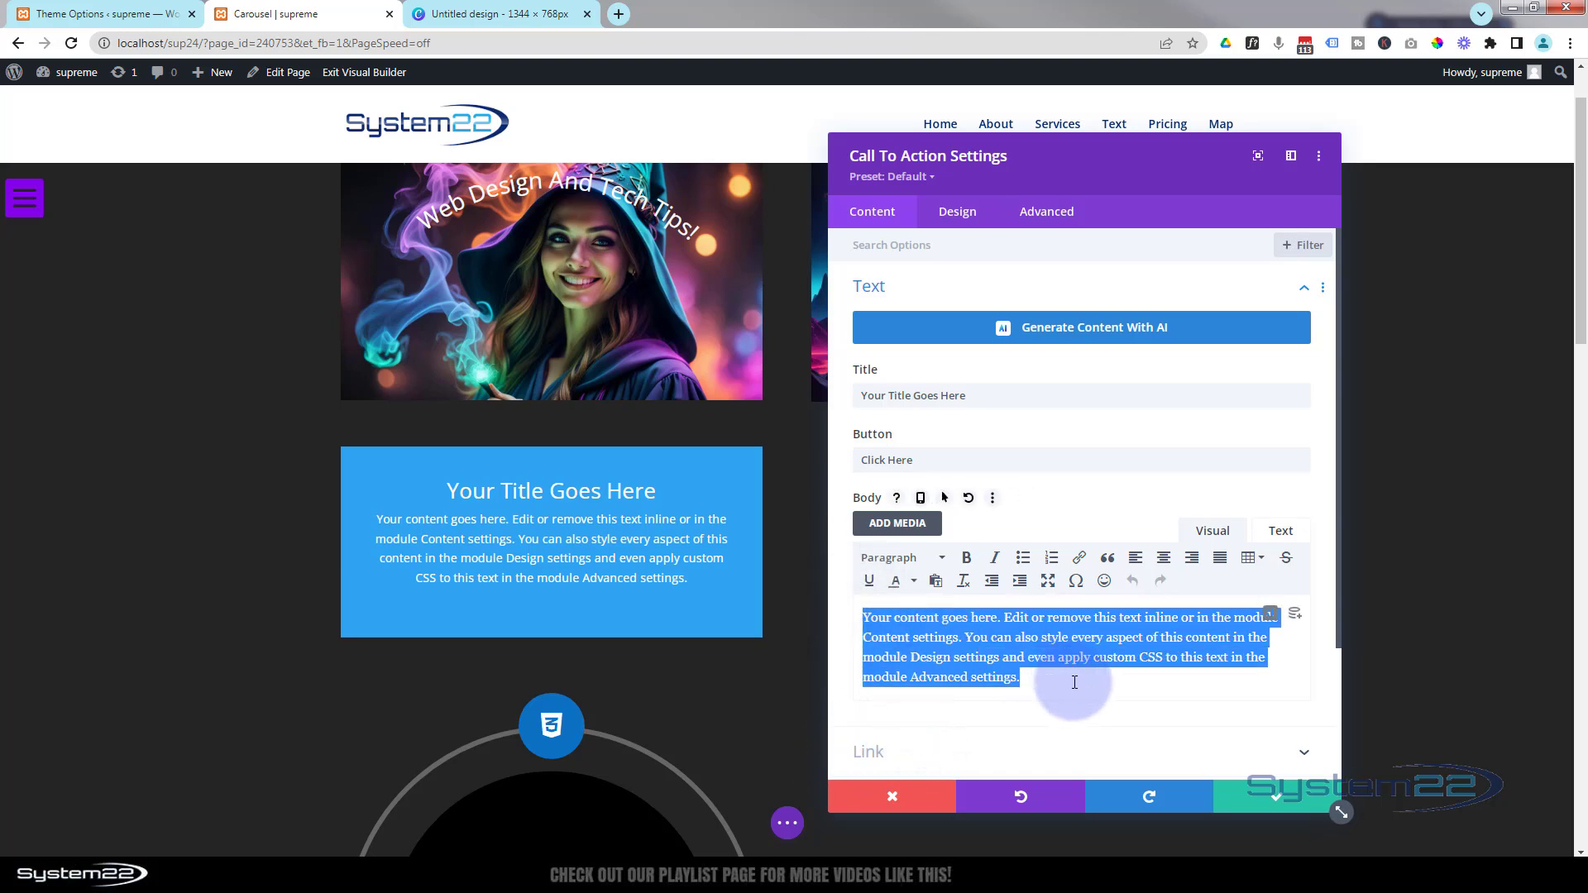
pyautogui.scroll(-2, 988, 488)
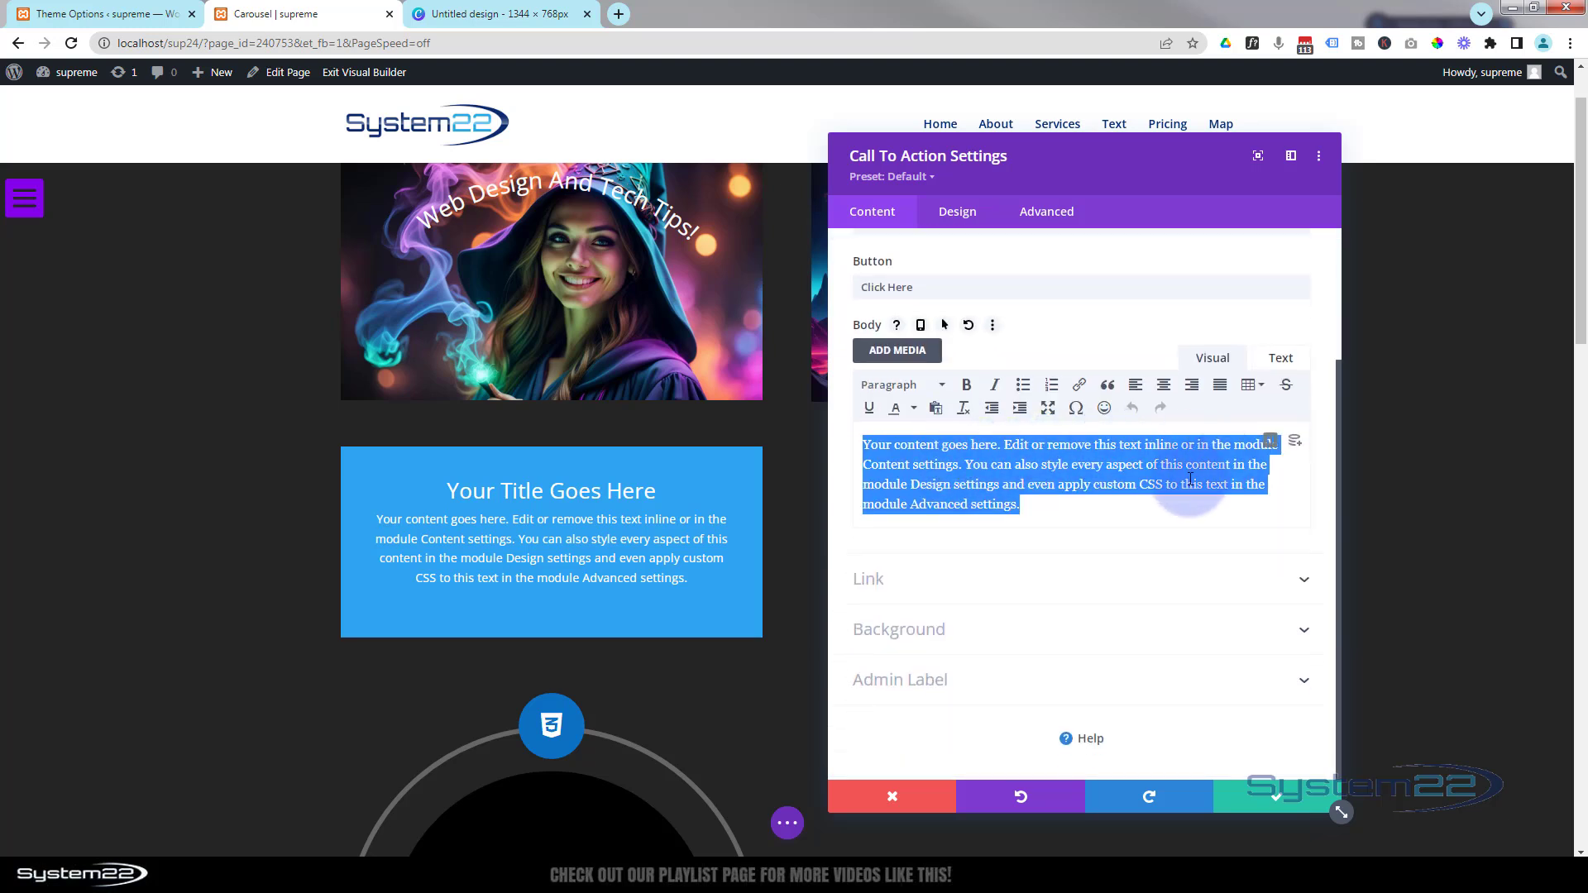
pyautogui.click(953, 584)
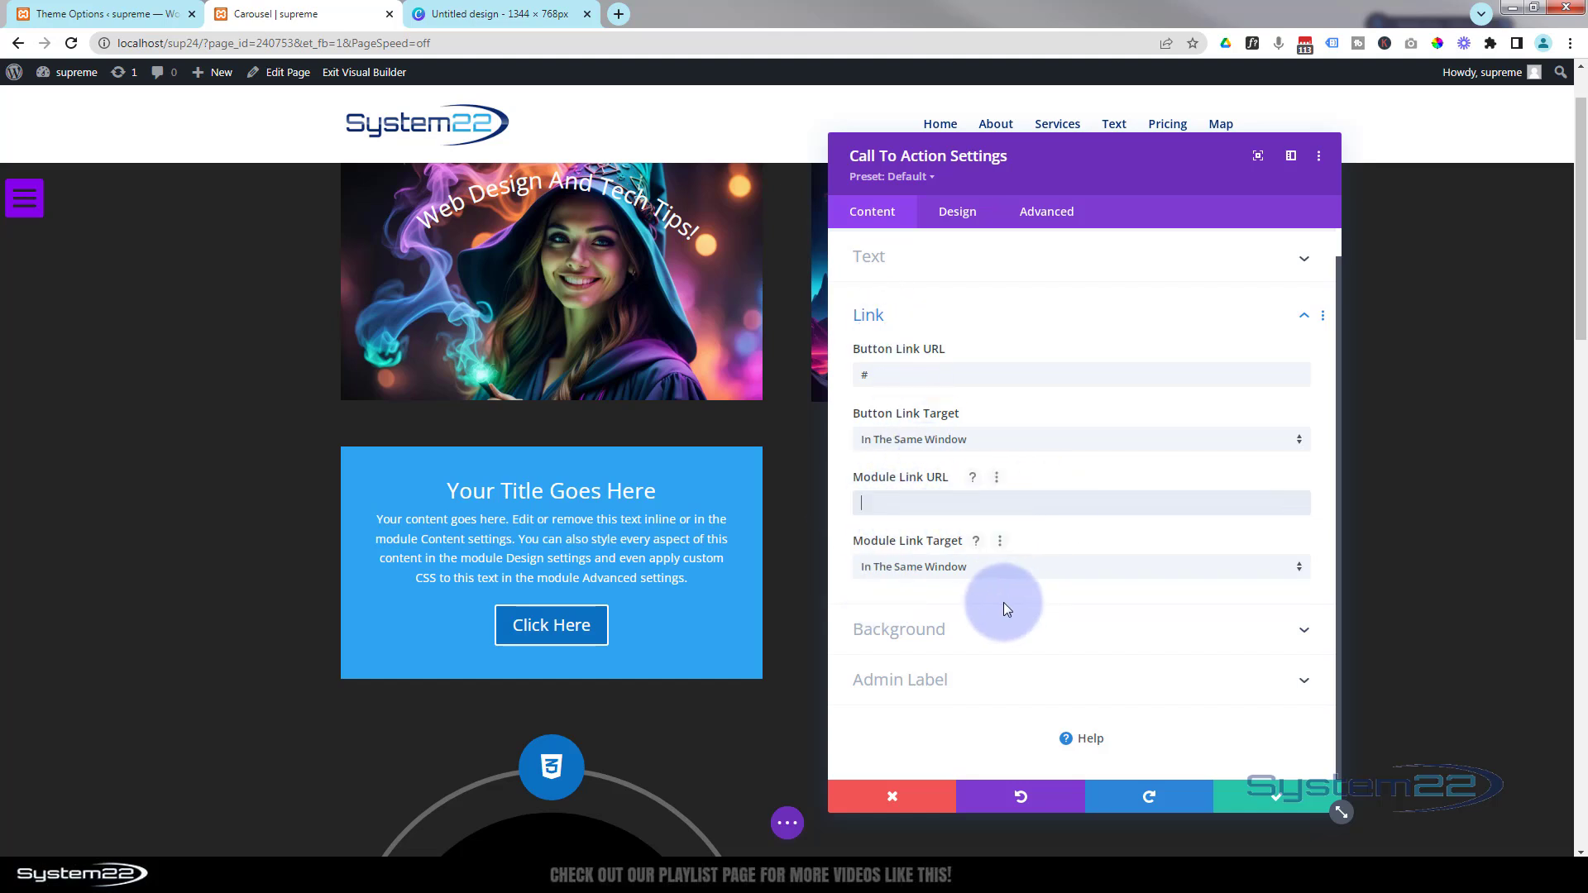
pyautogui.click(914, 567)
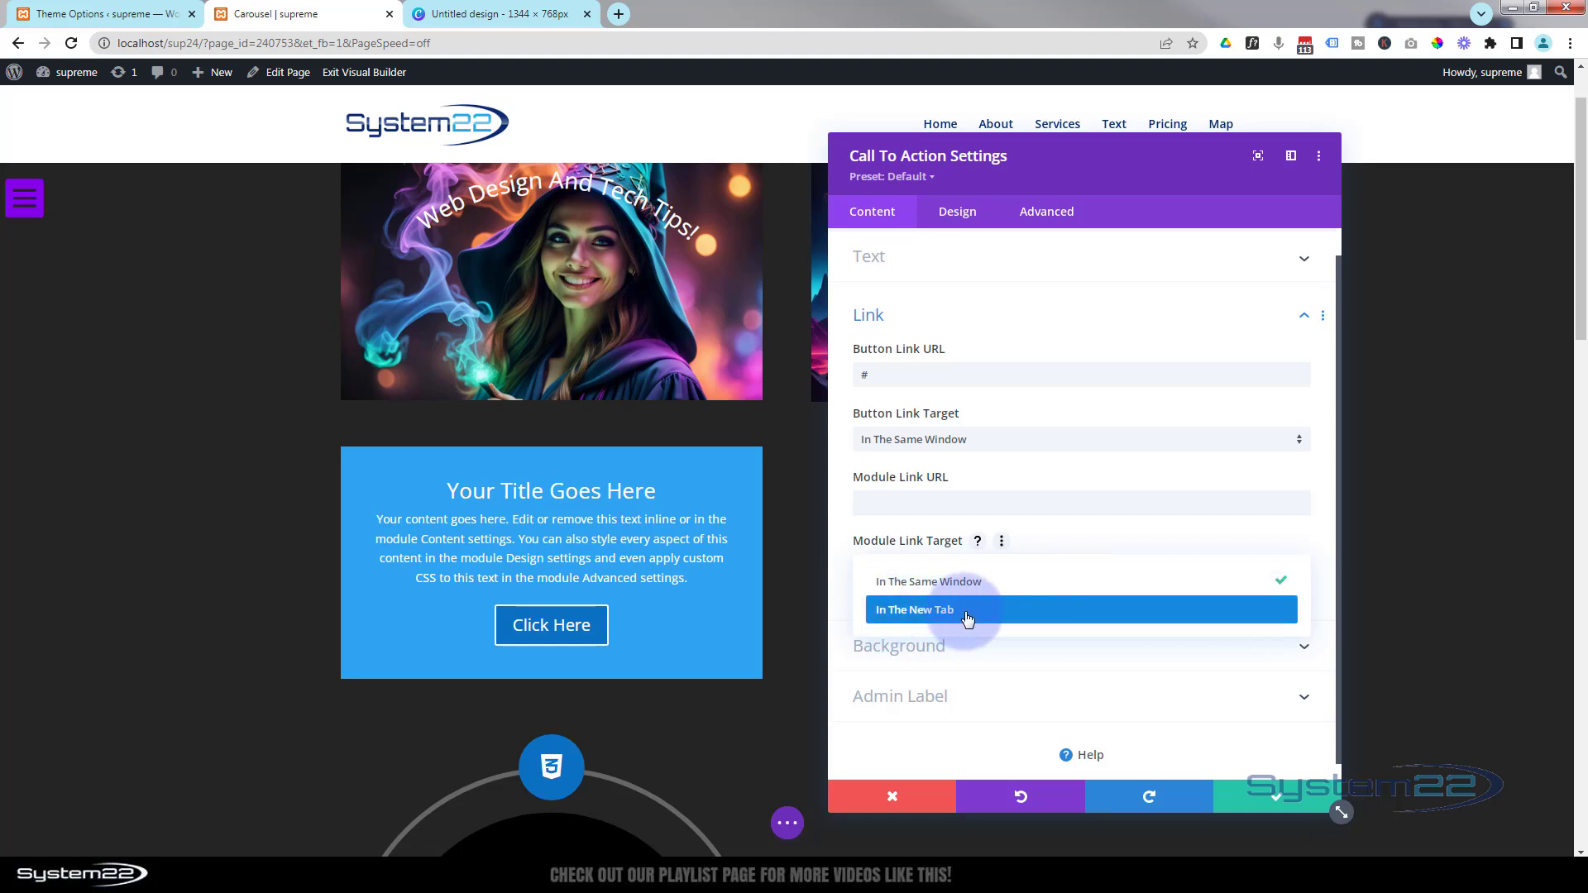
pyautogui.click(838, 582)
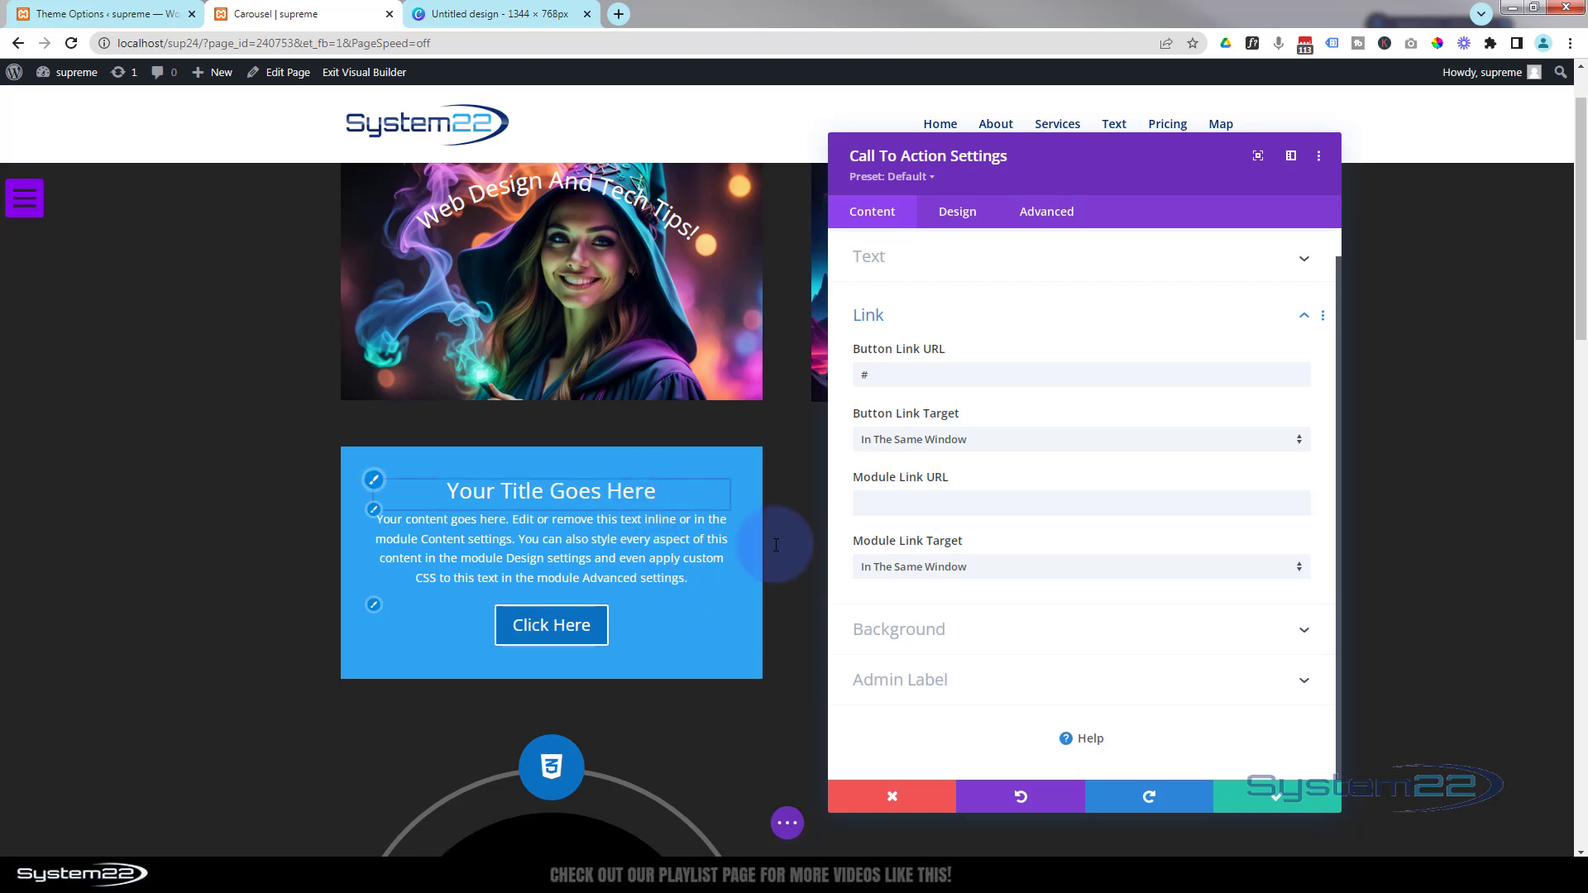
# - Set the call to action's background image to the blurred dark robot picture from the Media Library
pyautogui.click(949, 631)
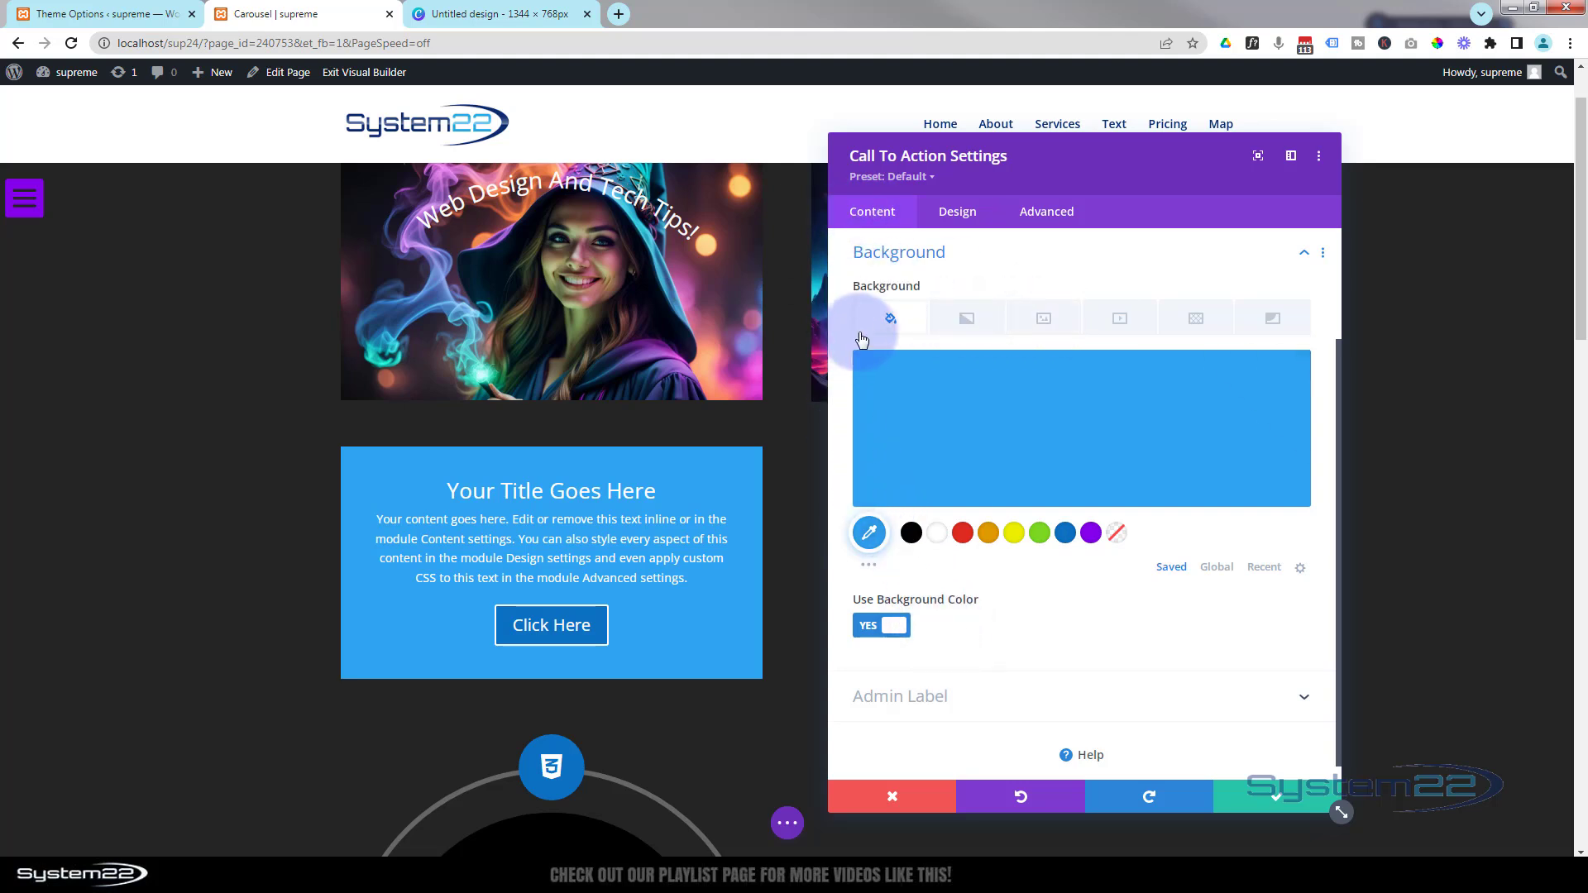
pyautogui.click(1055, 325)
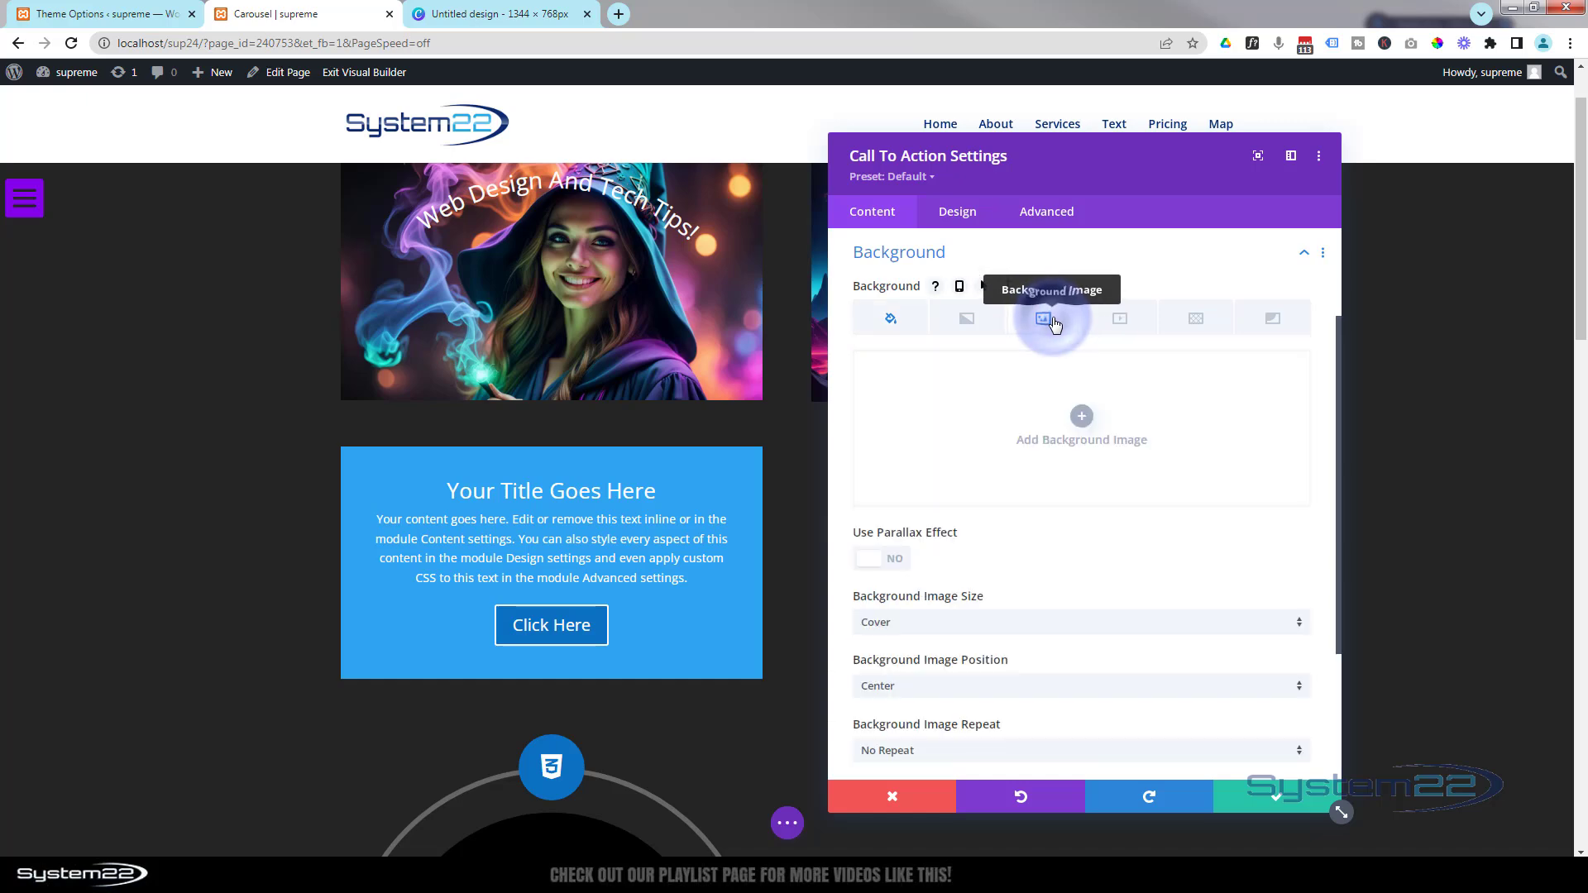
pyautogui.click(1081, 417)
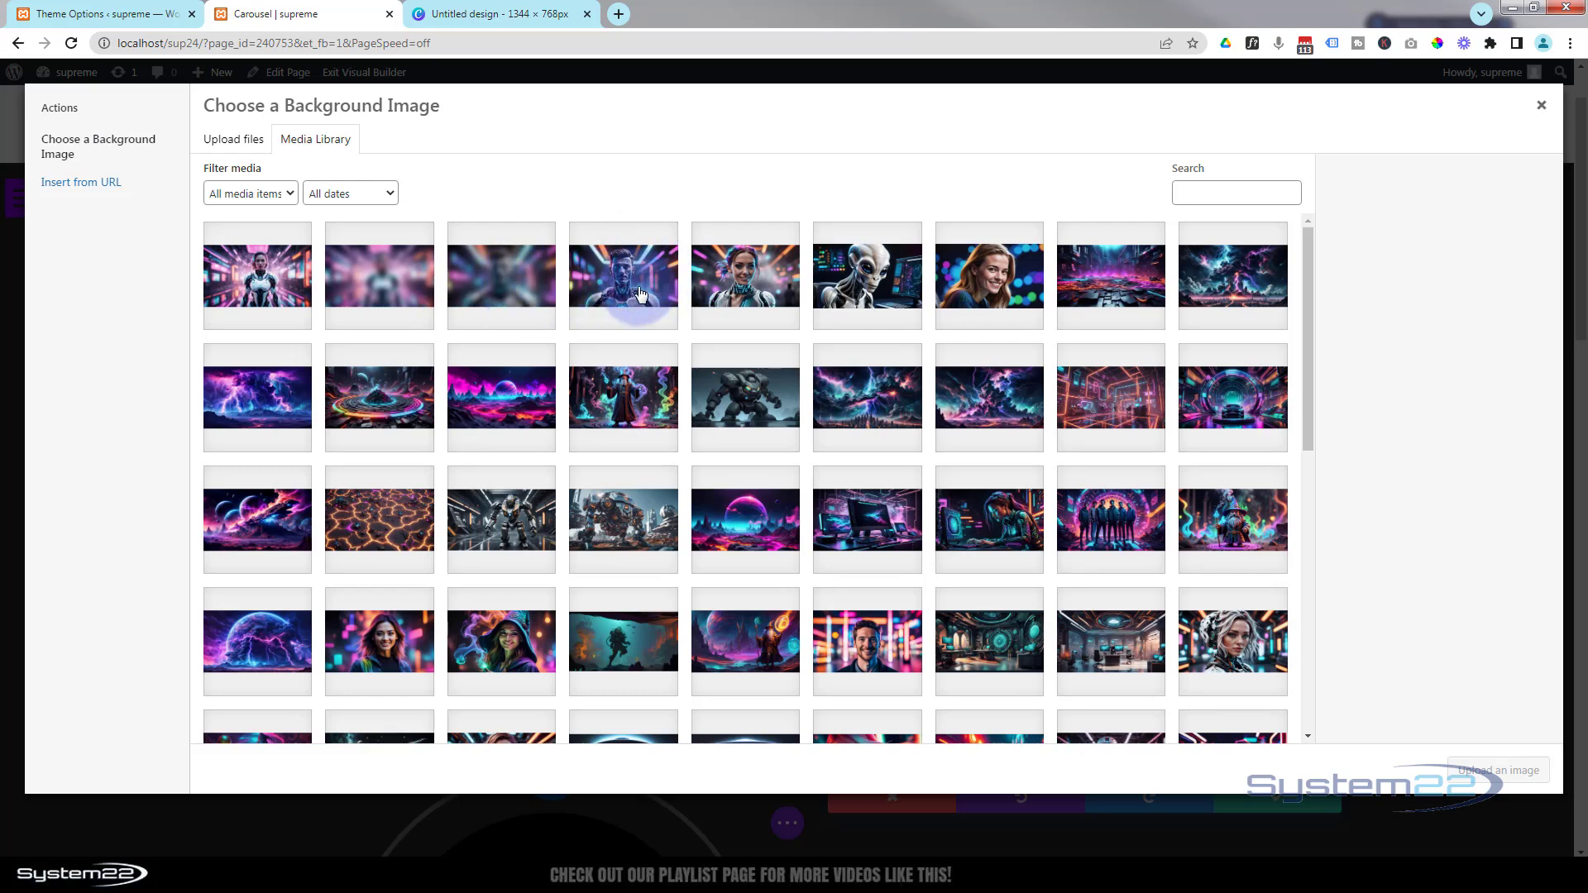
pyautogui.click(508, 282)
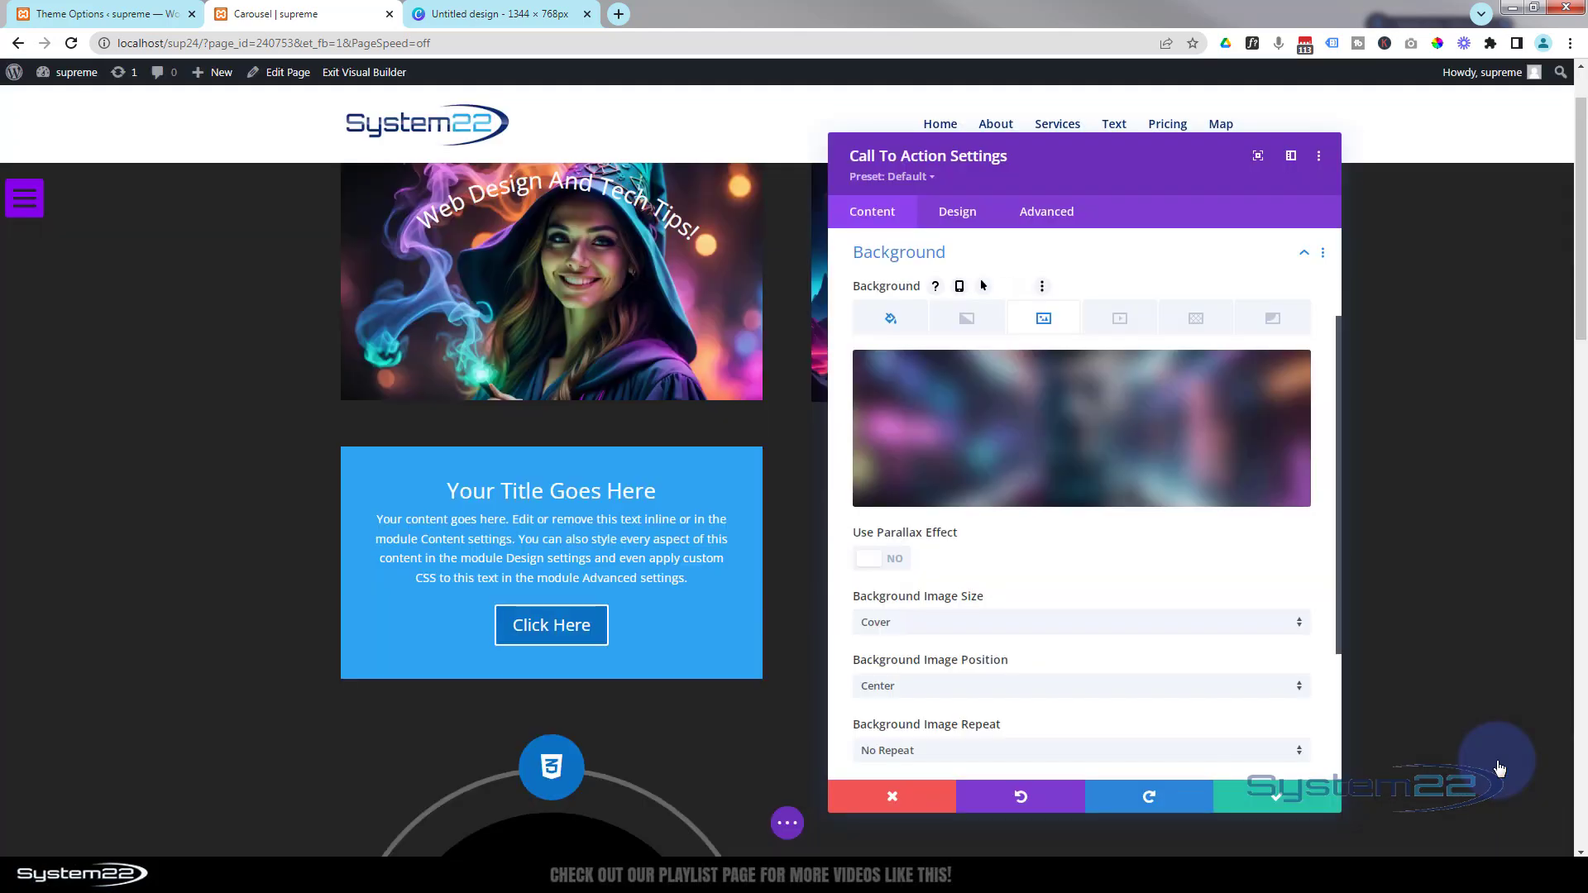
pyautogui.click(1499, 768)
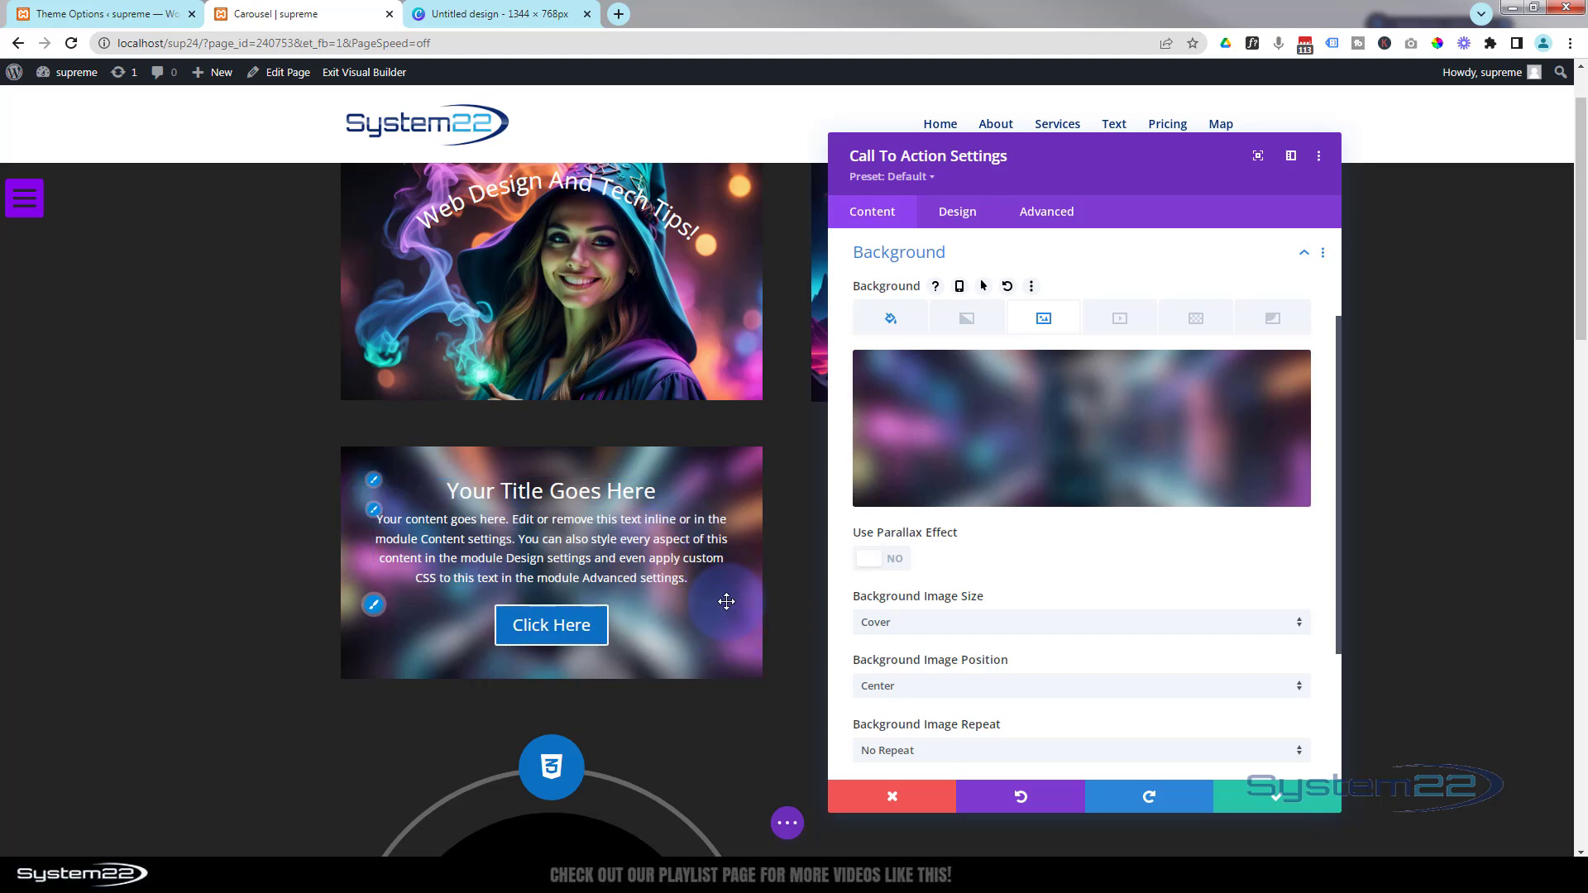
# - Examine the blurred robot image and filter list in Photoshop and the whole-image blur setting in Canva, returning to the Carousel page
pyautogui.moveTo(922, 456)
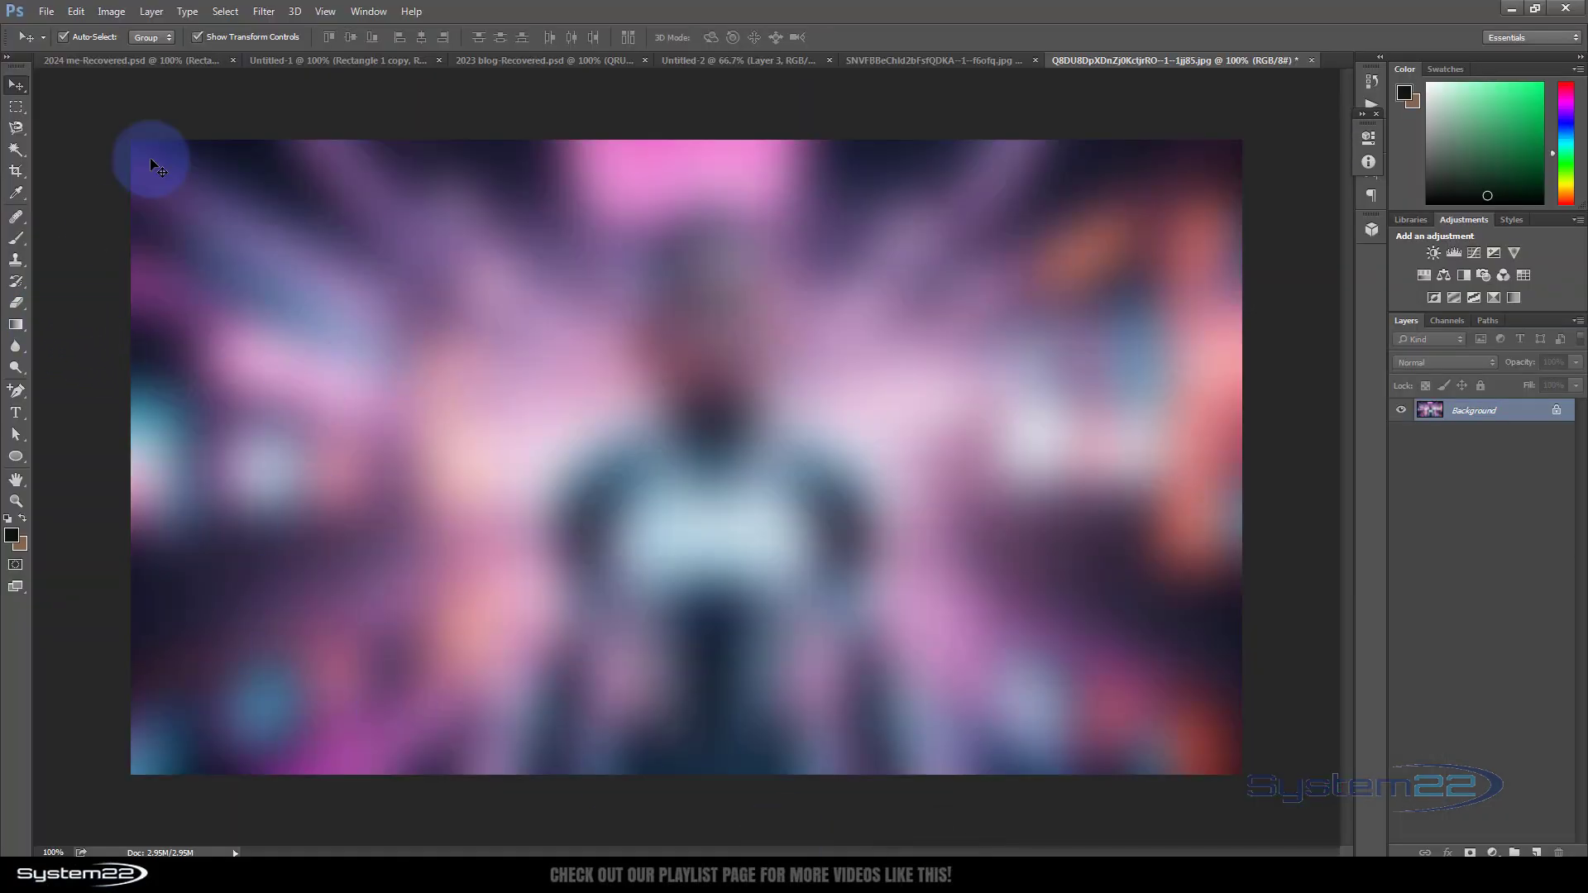
pyautogui.click(256, 12)
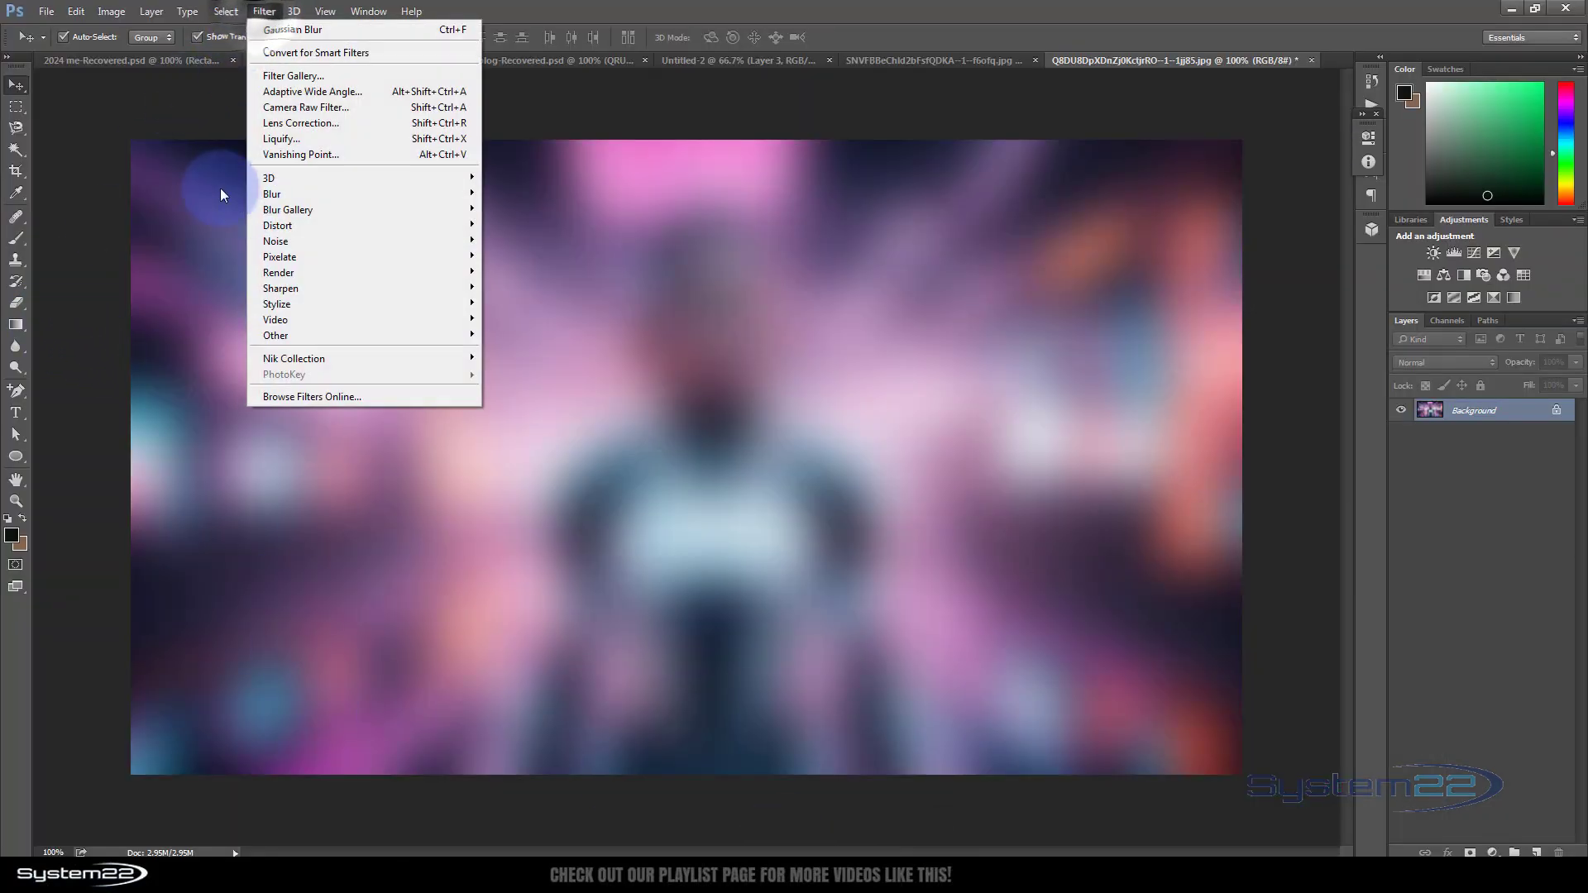
pyautogui.click(96, 120)
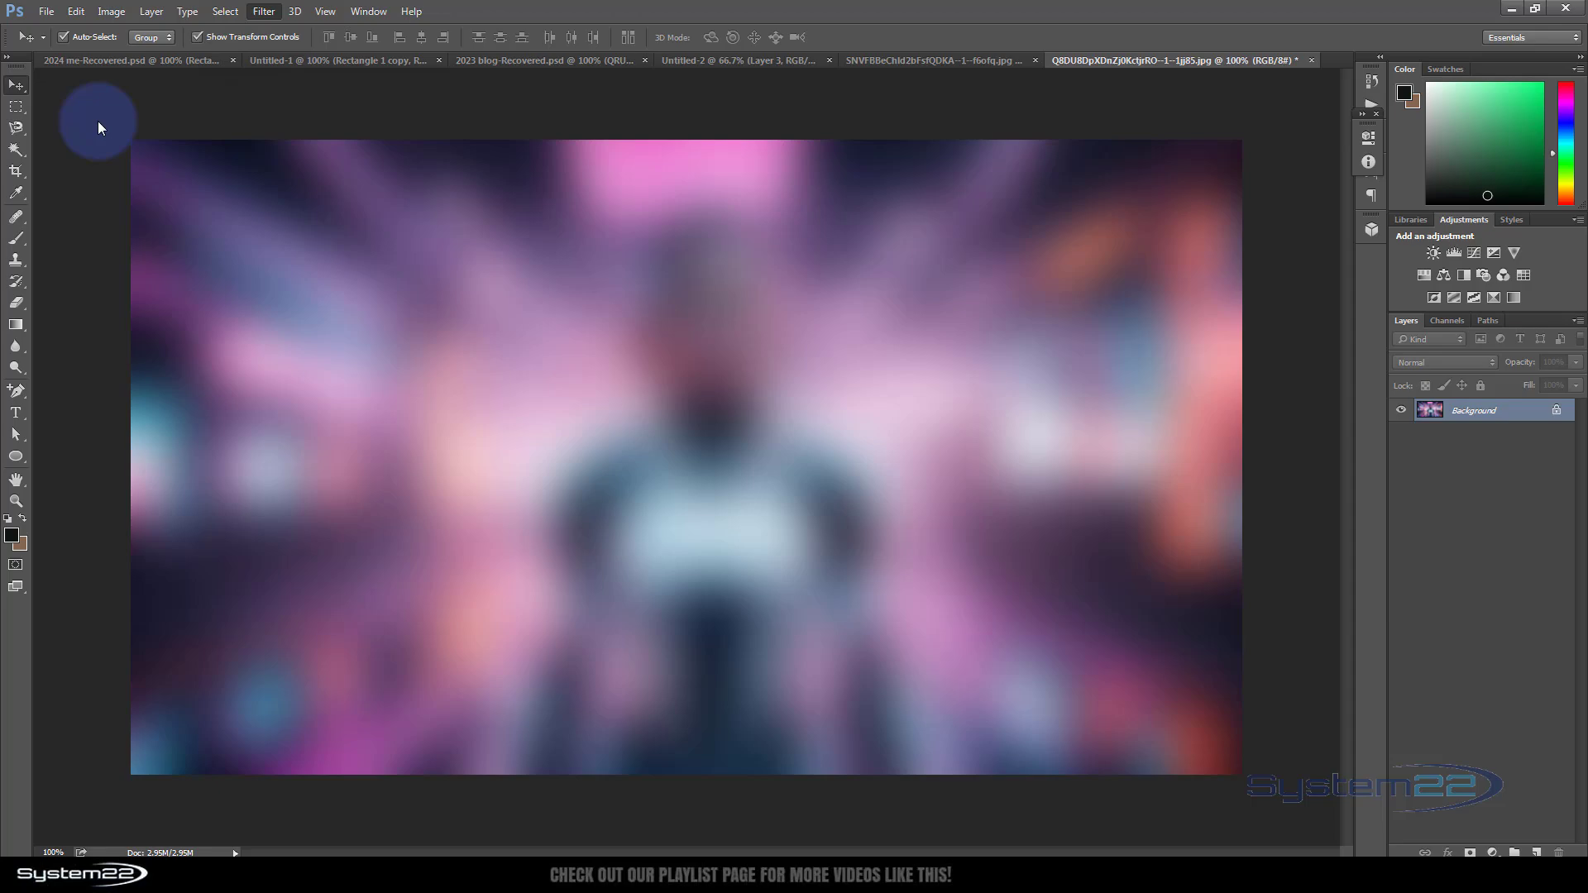
pyautogui.click(1511, 10)
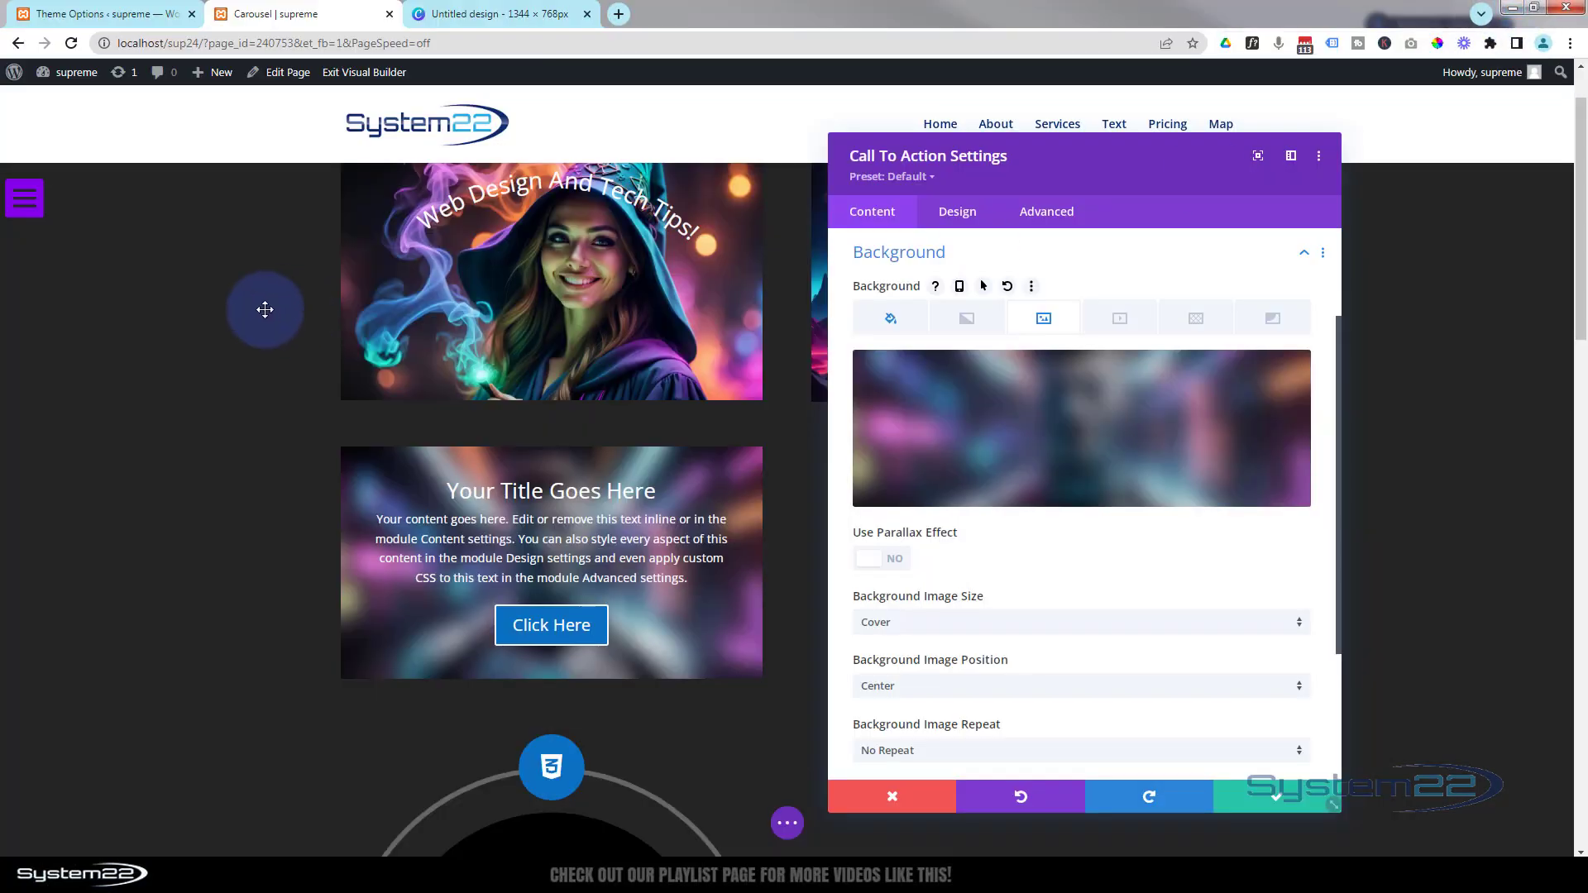
pyautogui.click(501, 15)
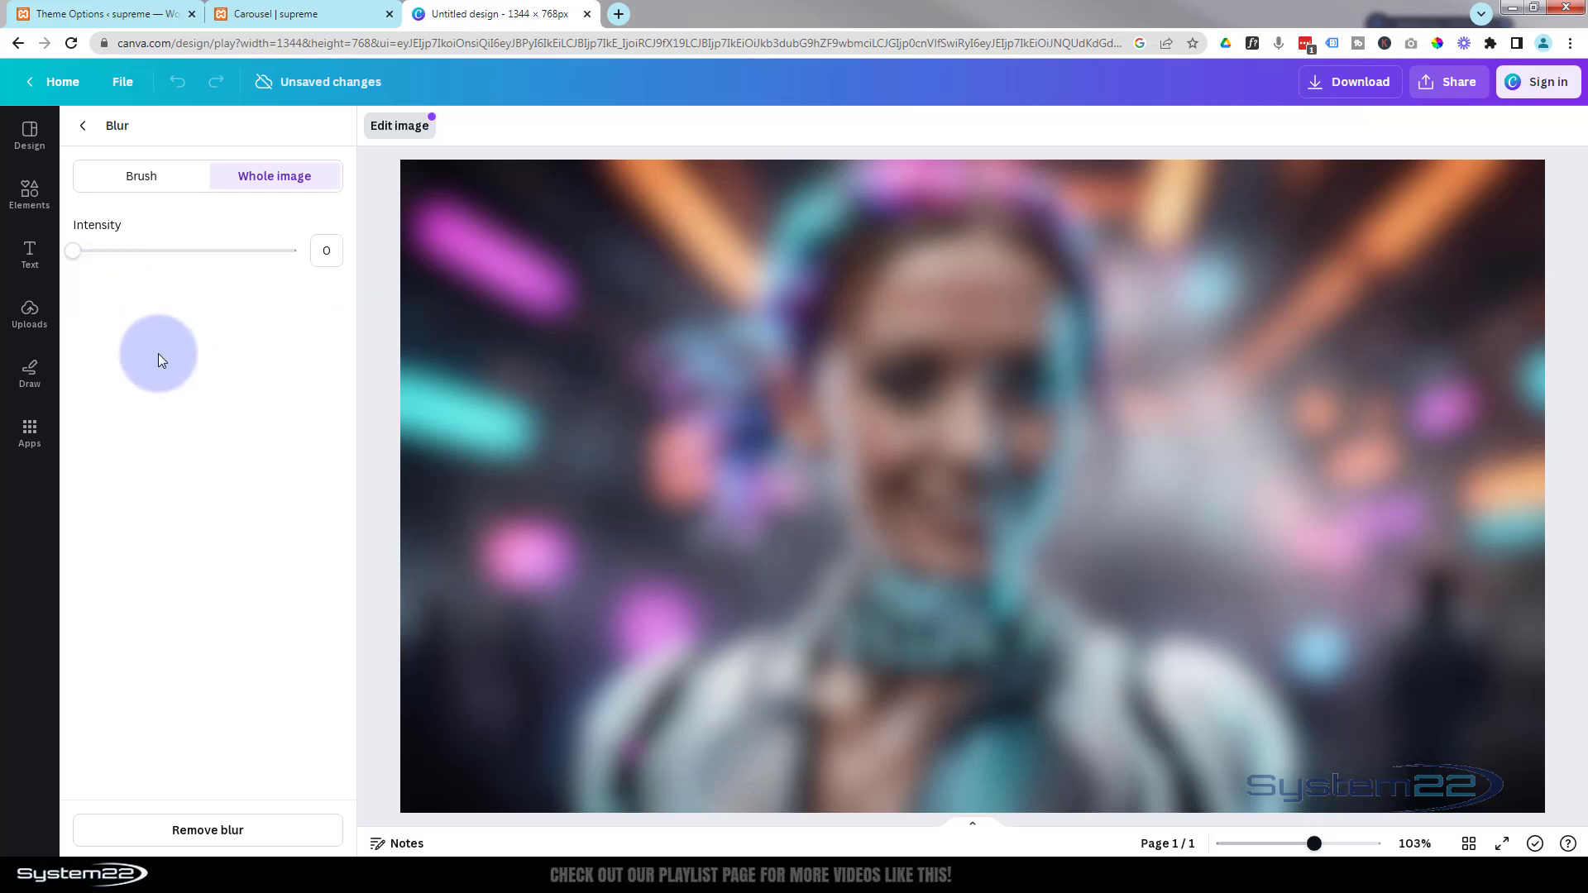
pyautogui.click(273, 14)
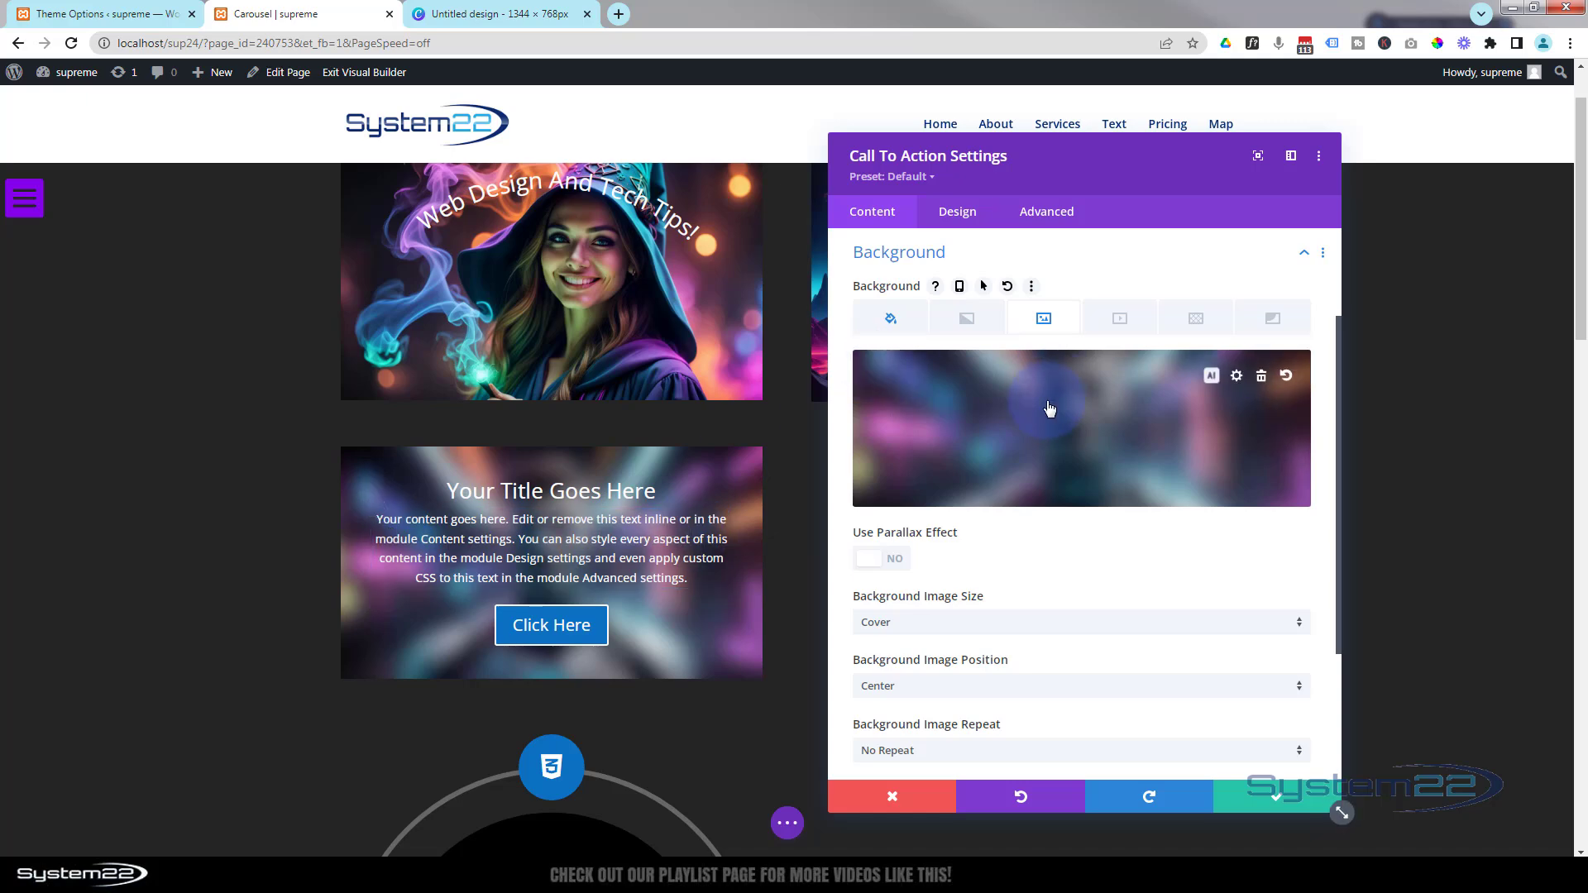
pyautogui.click(892, 313)
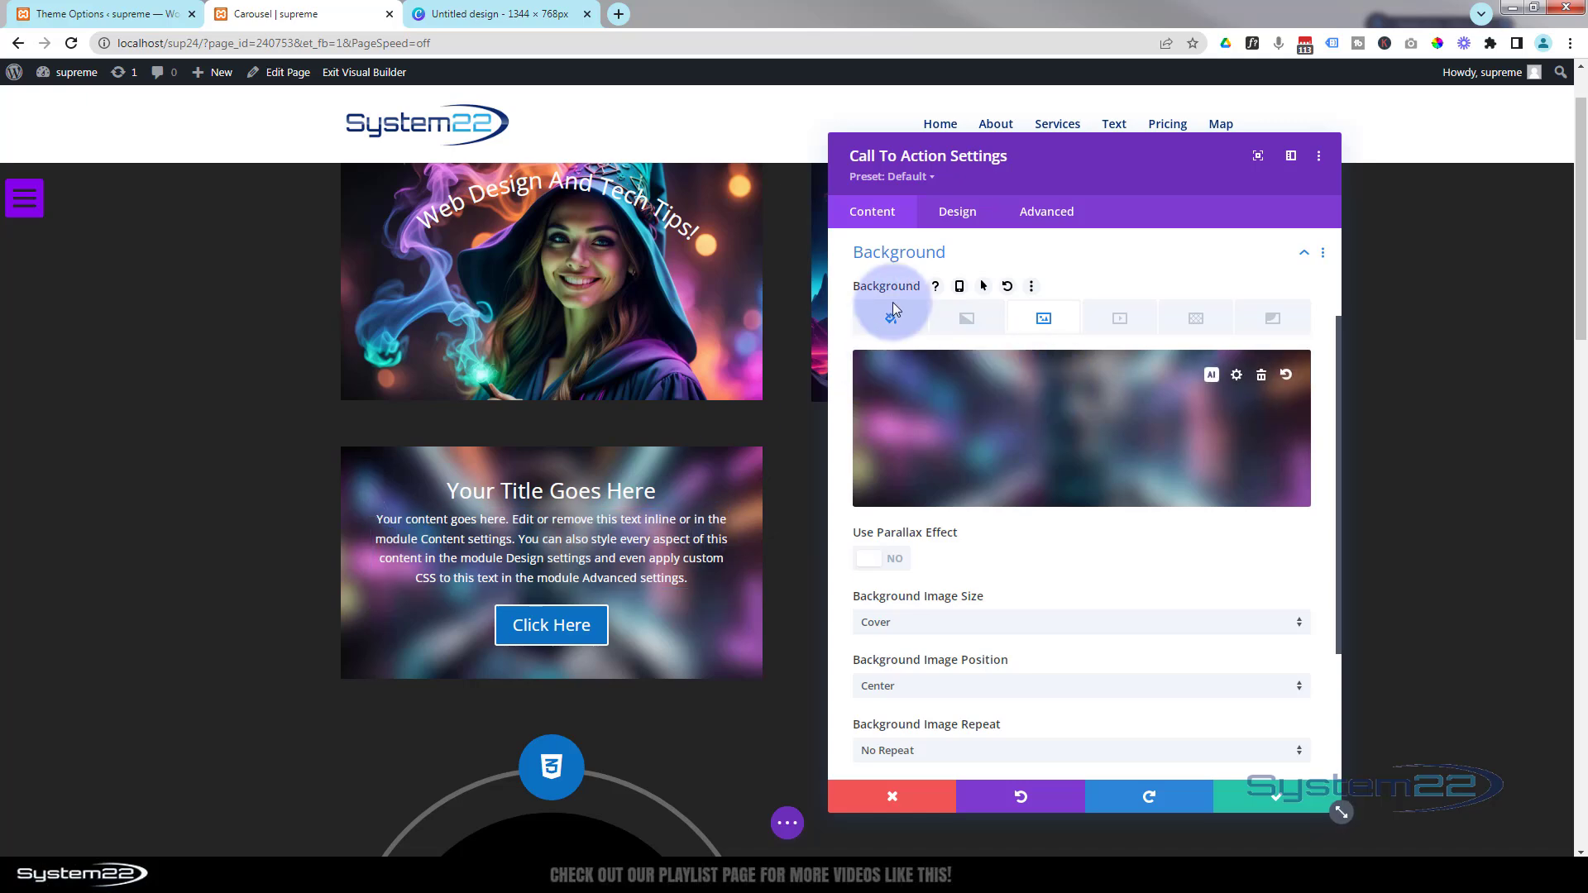
# - Enable custom styles for the call to action's button and set its background to semi-transparent black, rgba(0,0,0,0.37)
pyautogui.click(966, 212)
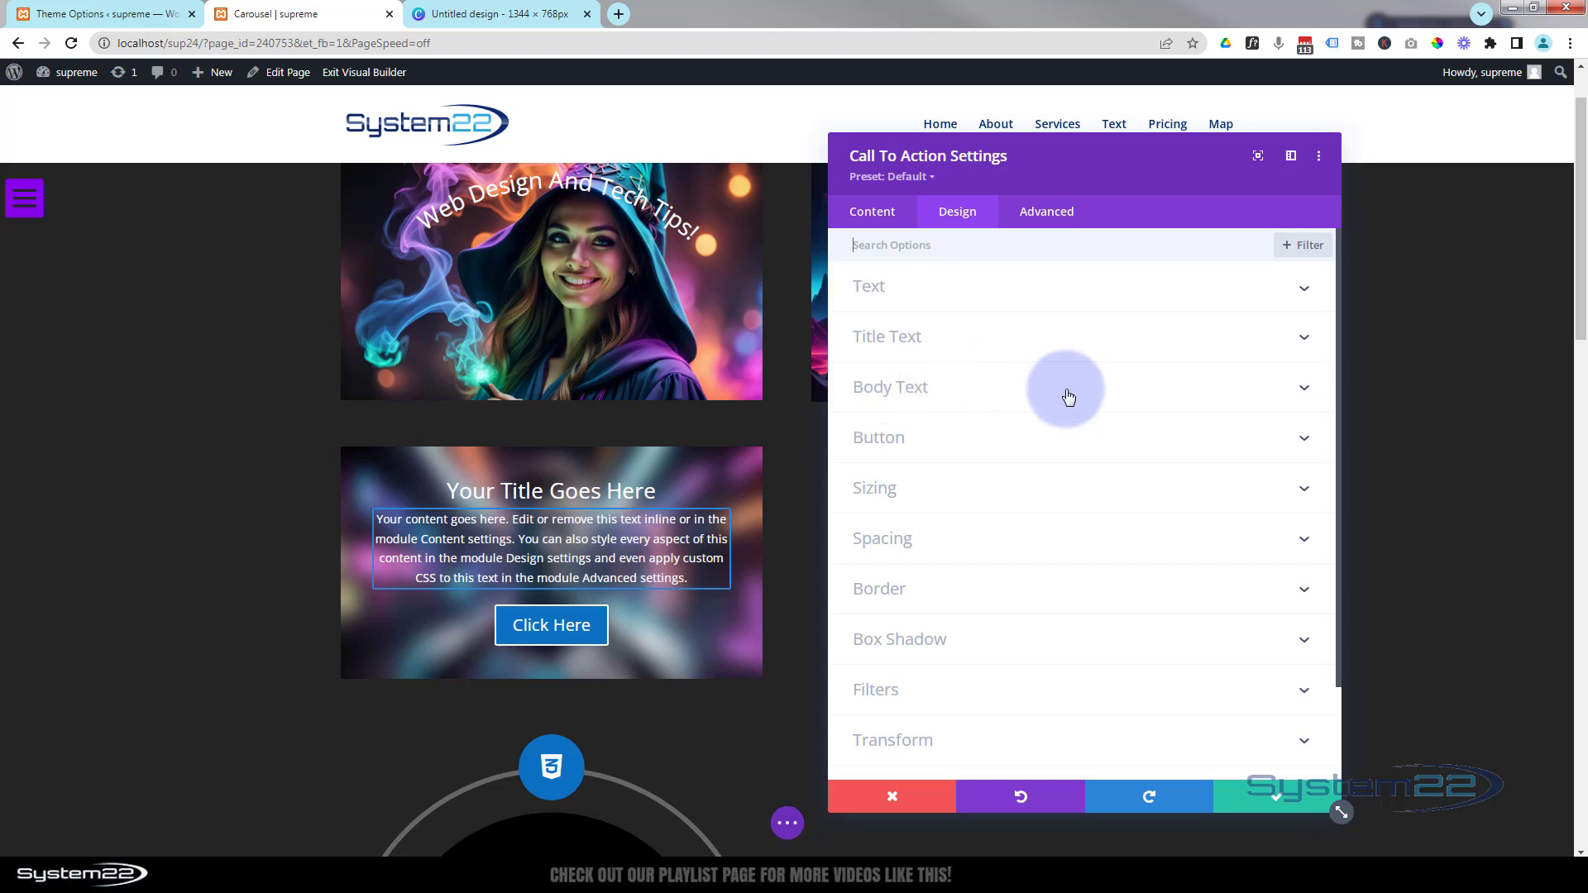
pyautogui.click(1004, 442)
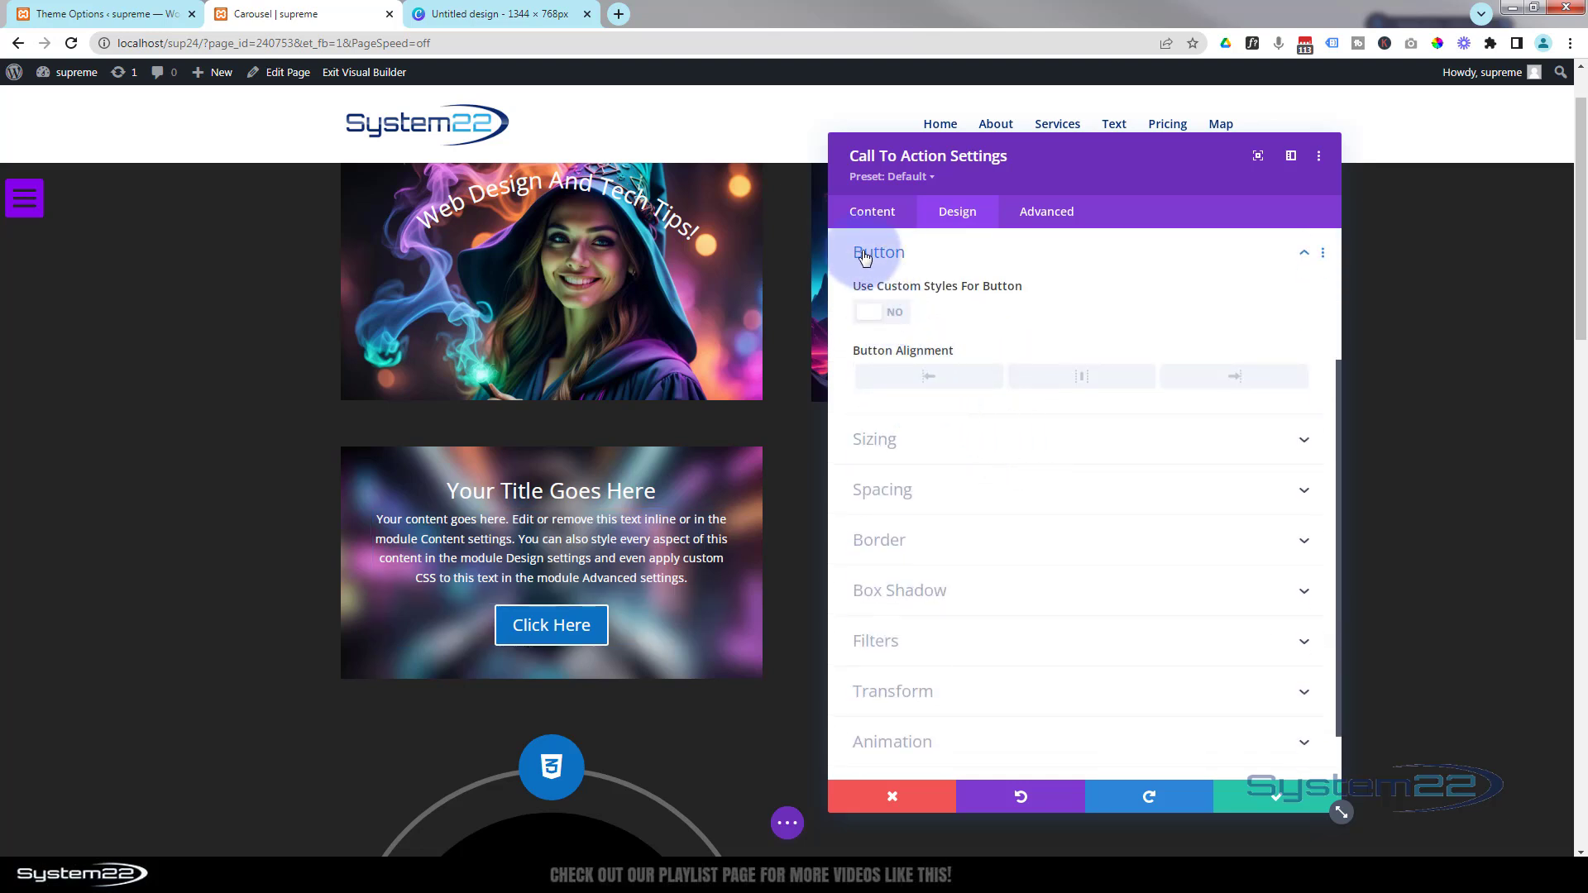
pyautogui.click(894, 314)
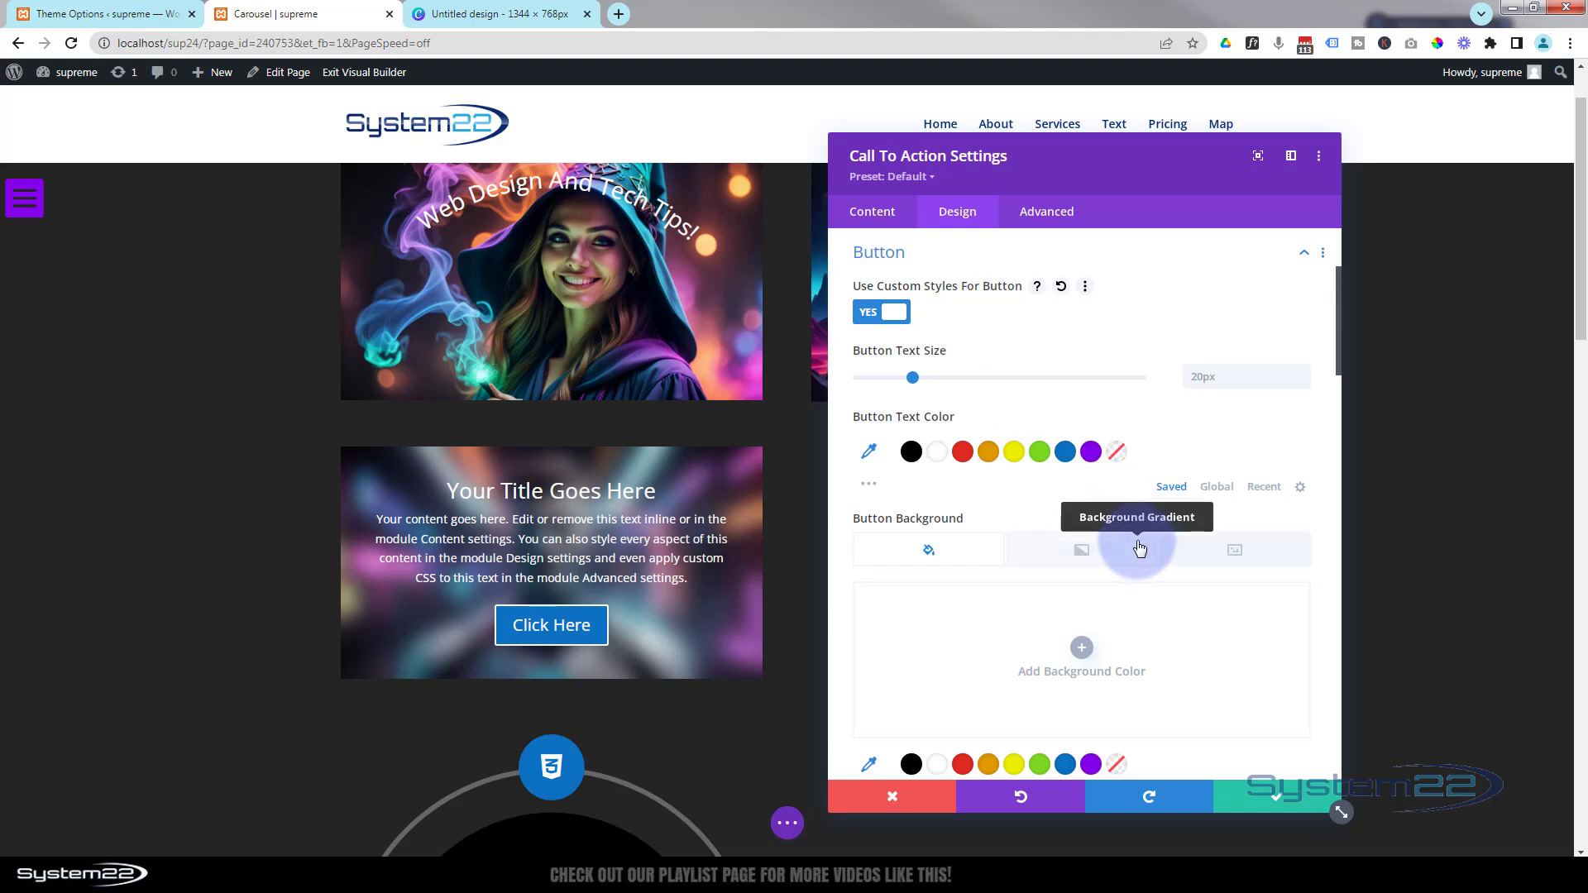
pyautogui.scroll(-3, 1138, 542)
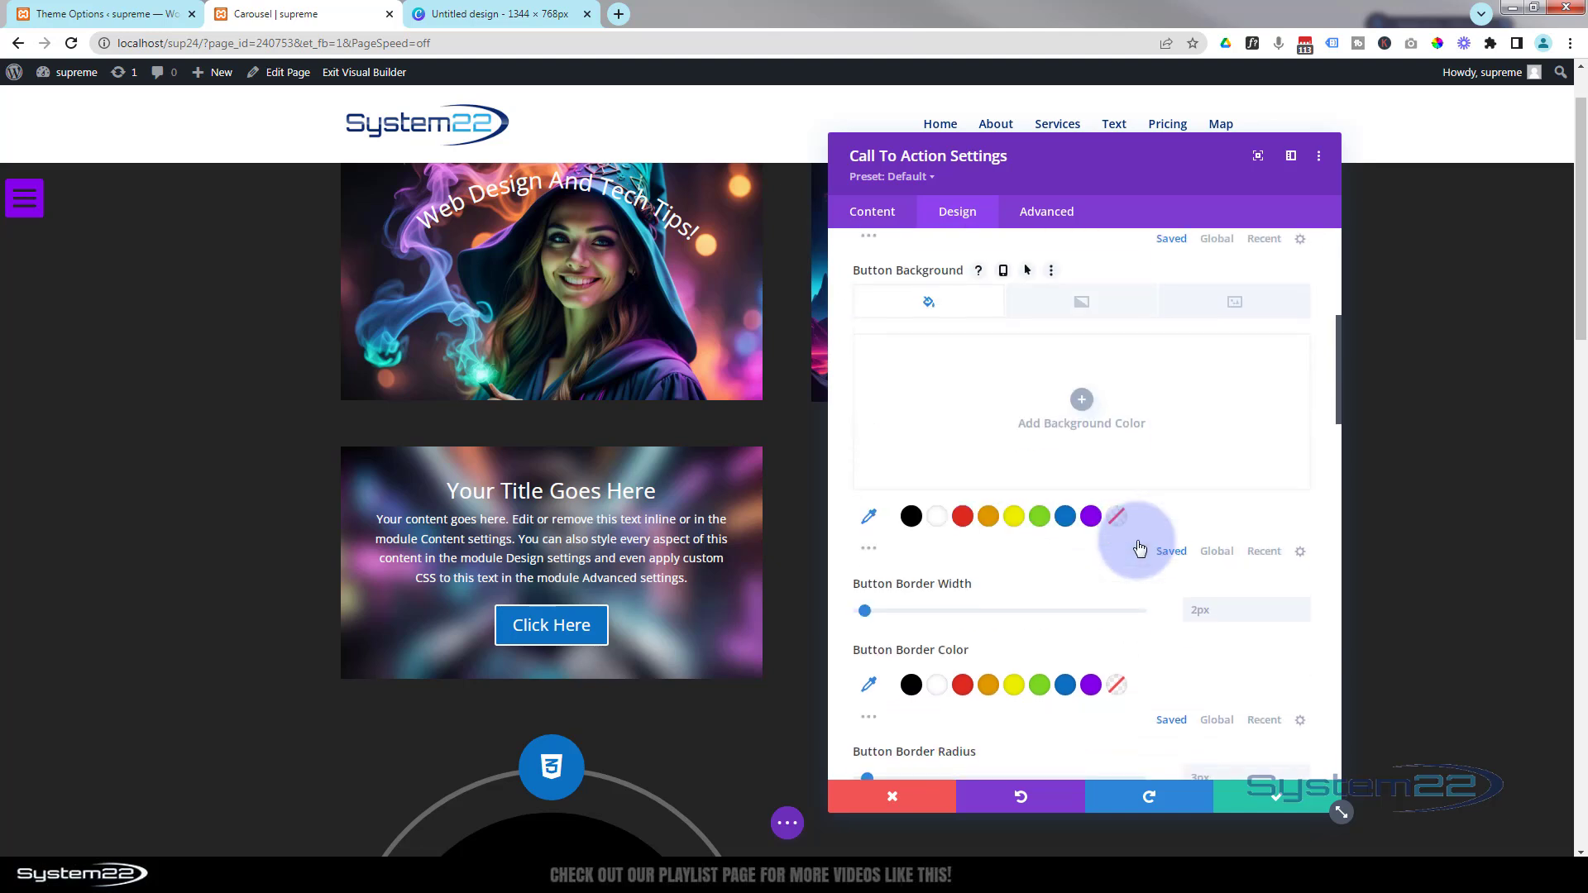
pyautogui.click(910, 516)
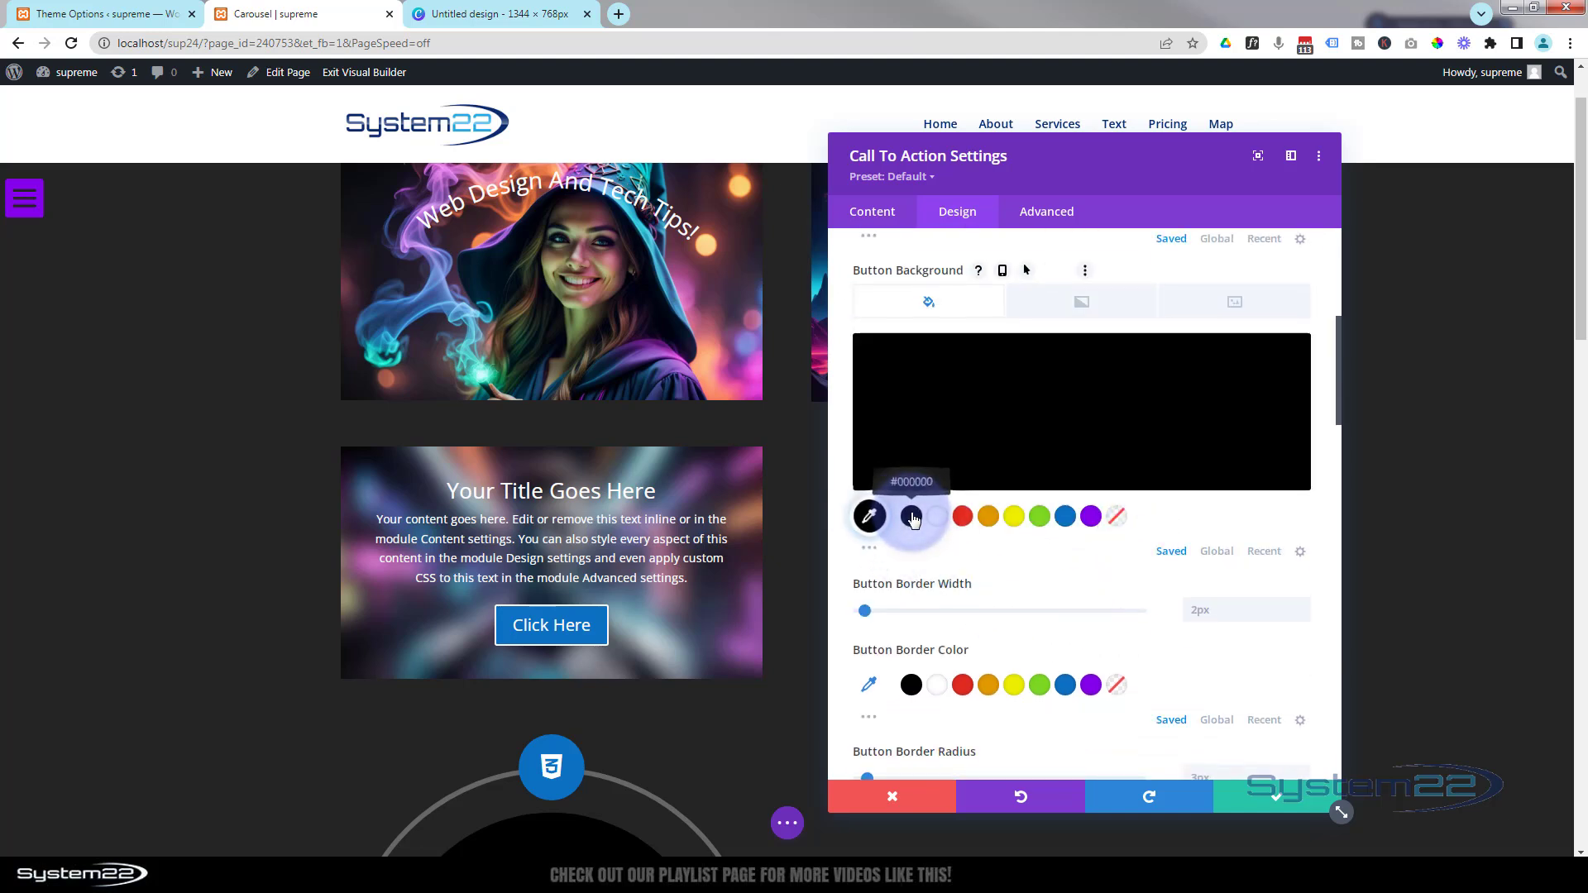
pyautogui.click(1040, 410)
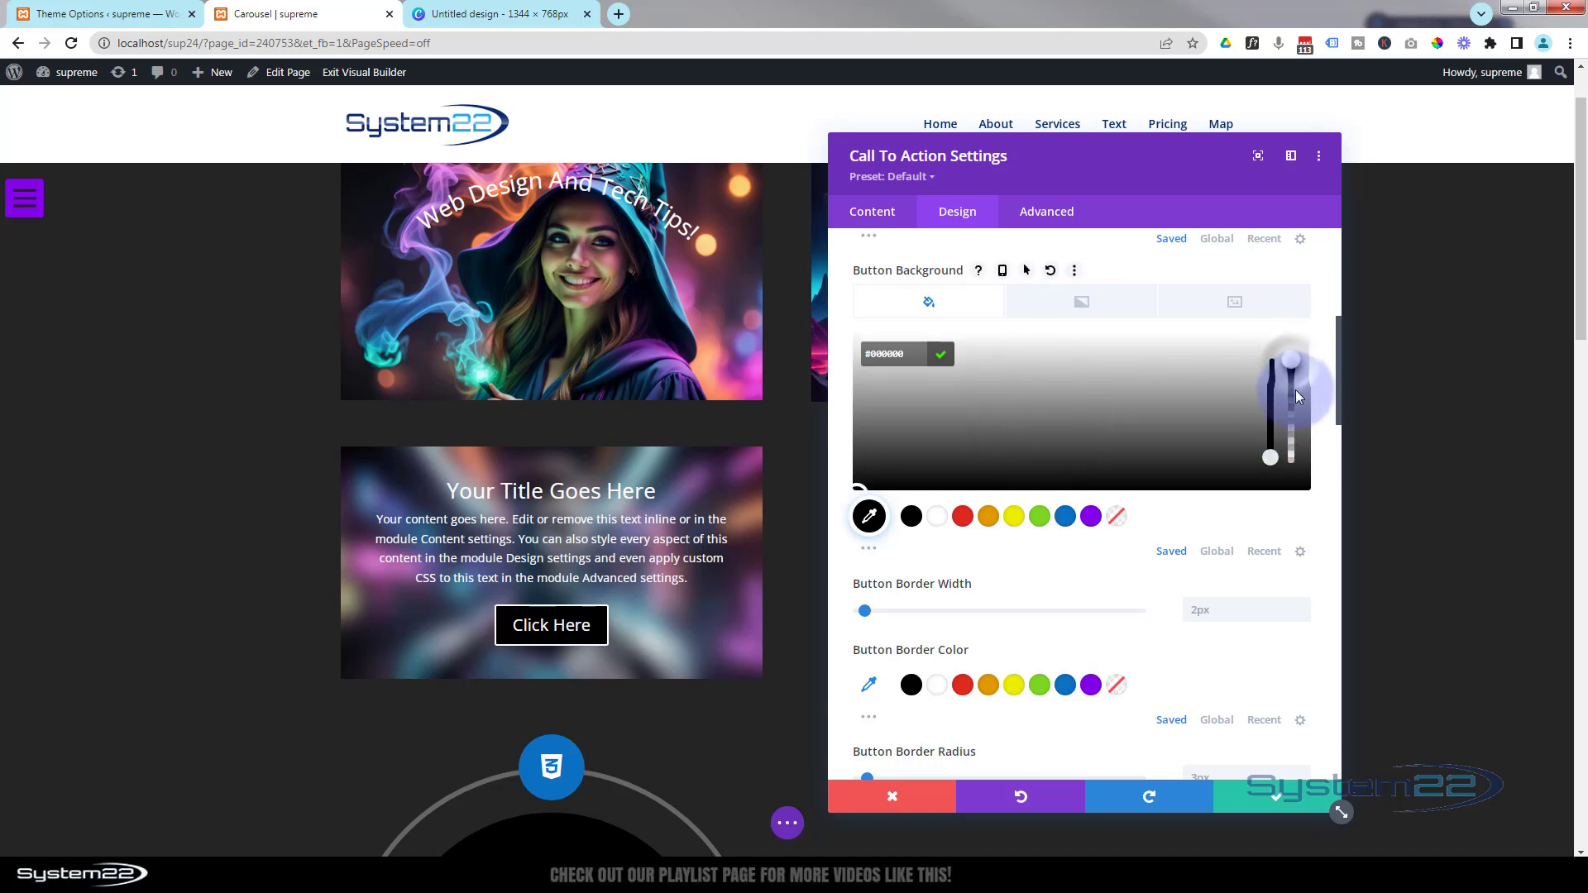
pyautogui.moveTo(1295, 389); pyautogui.dragTo(1297, 421)
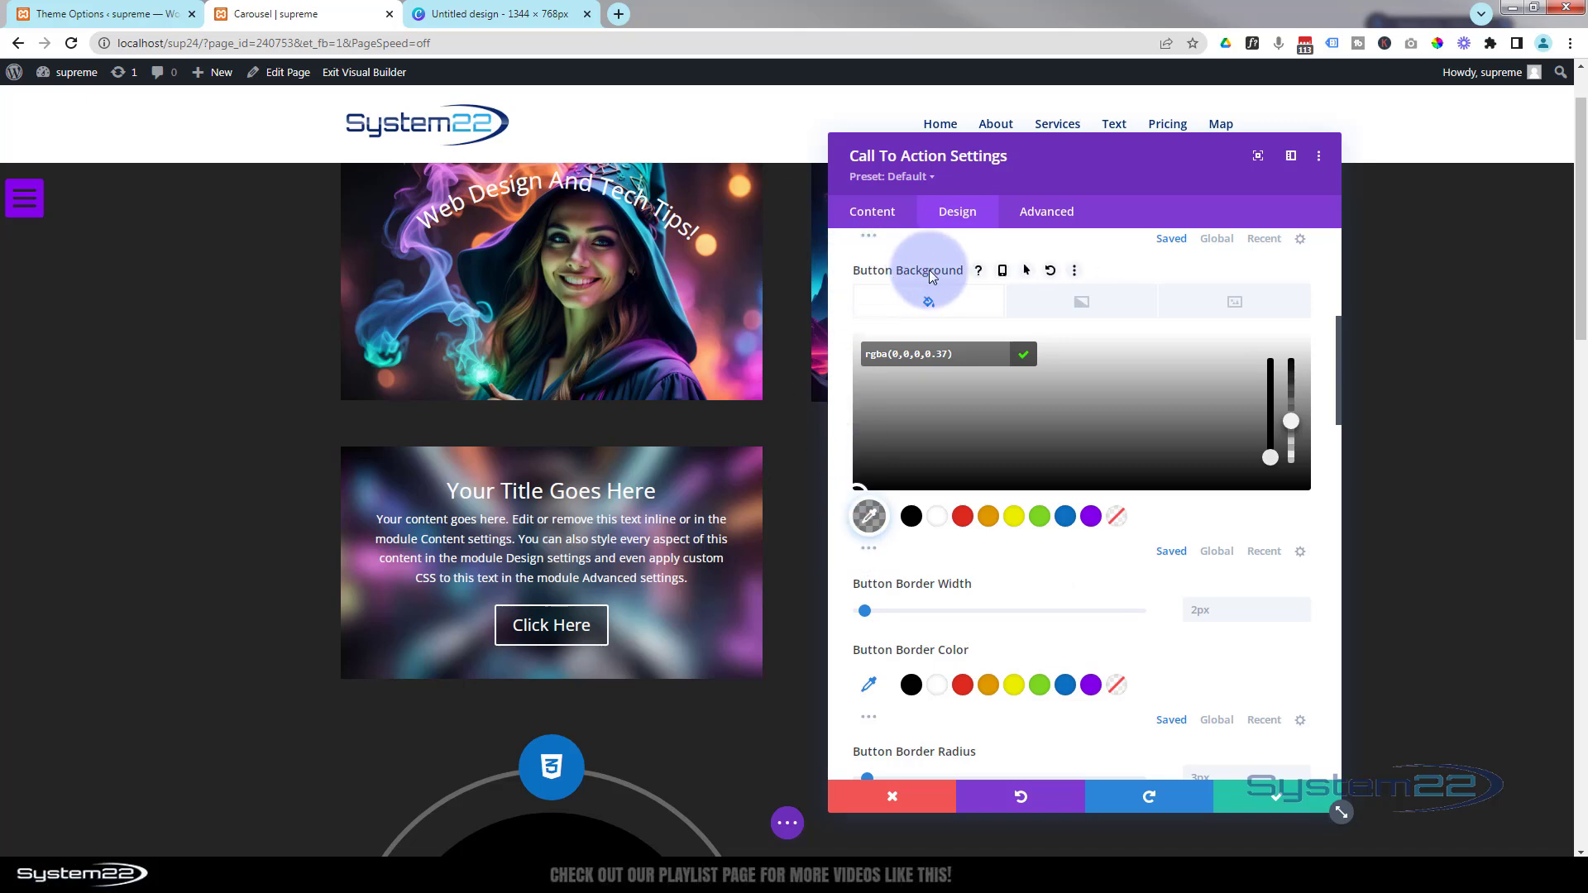
# - Enable hover options for the call to action's button background and set the module's minimum height to 350px
pyautogui.click(1030, 272)
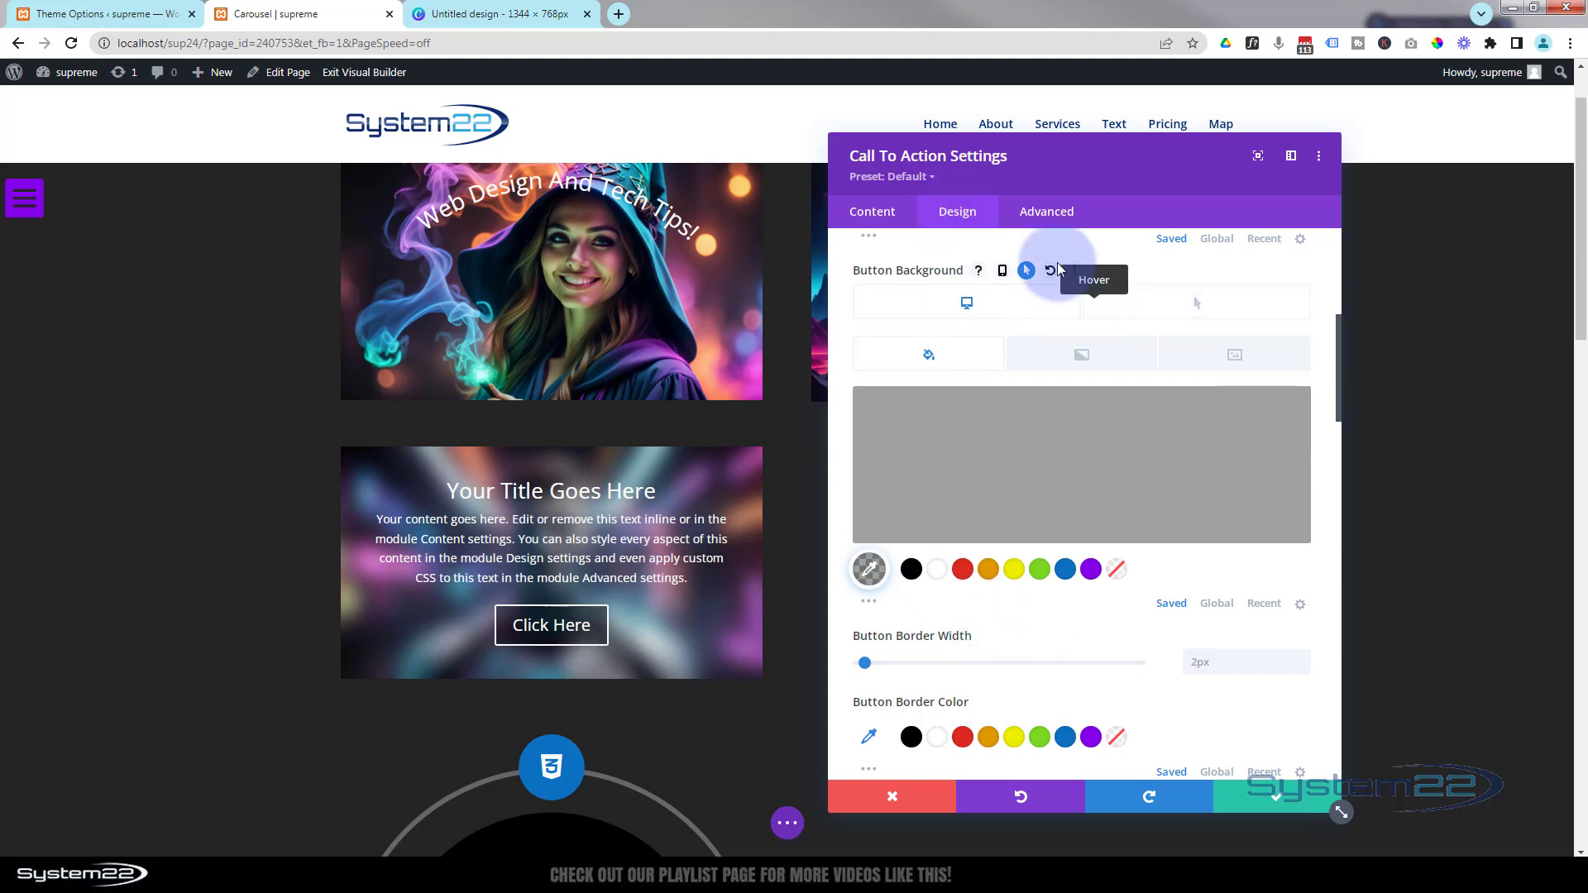
pyautogui.scroll(-6, 976, 236)
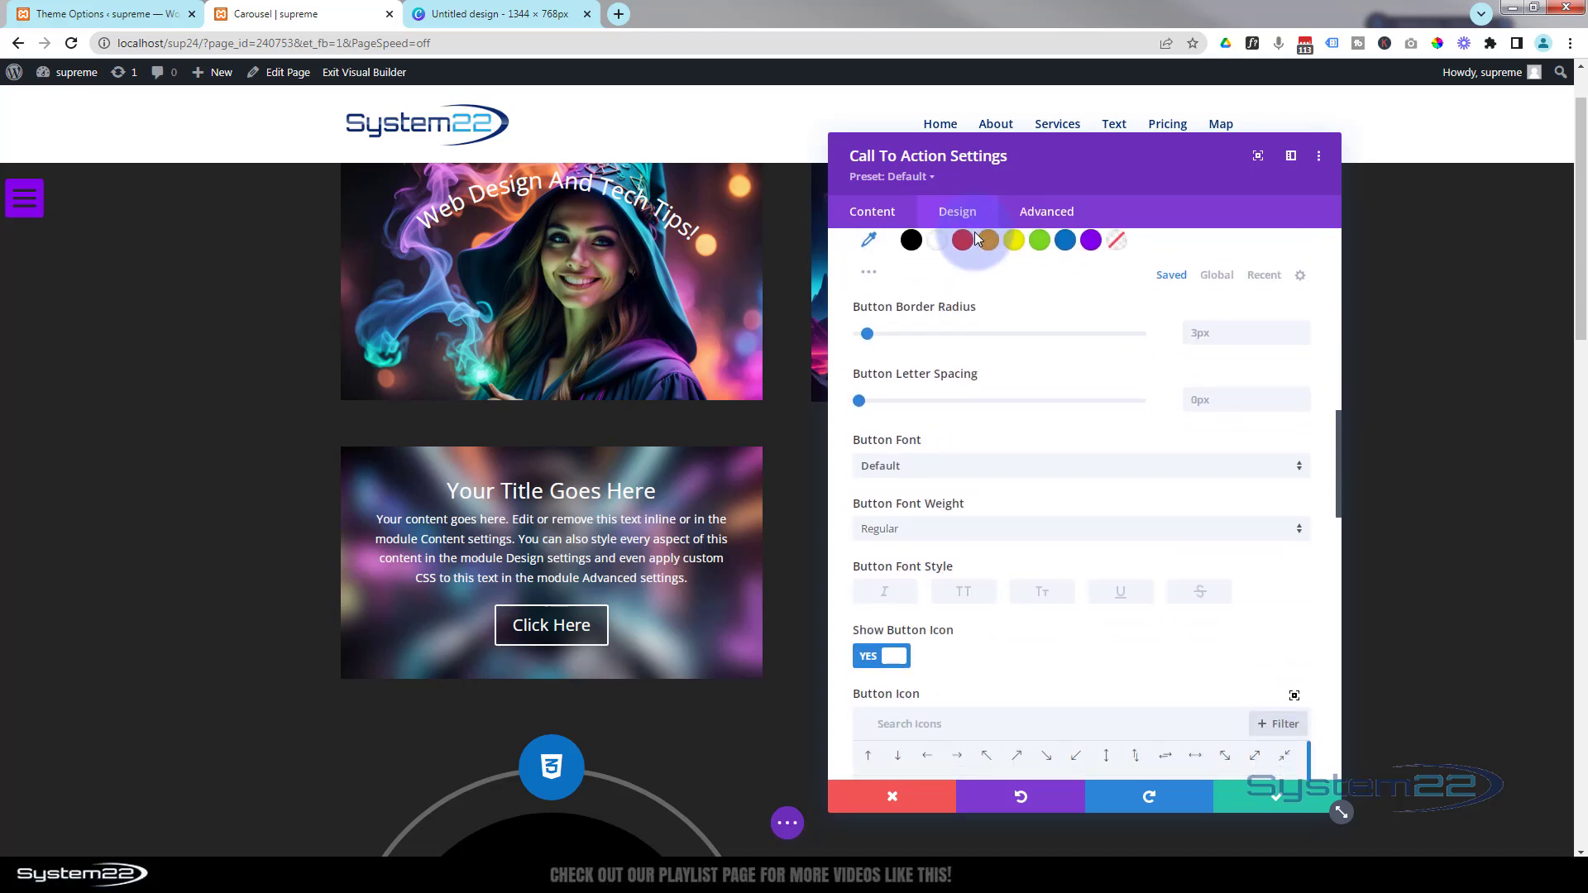
pyautogui.scroll(-10, 977, 239)
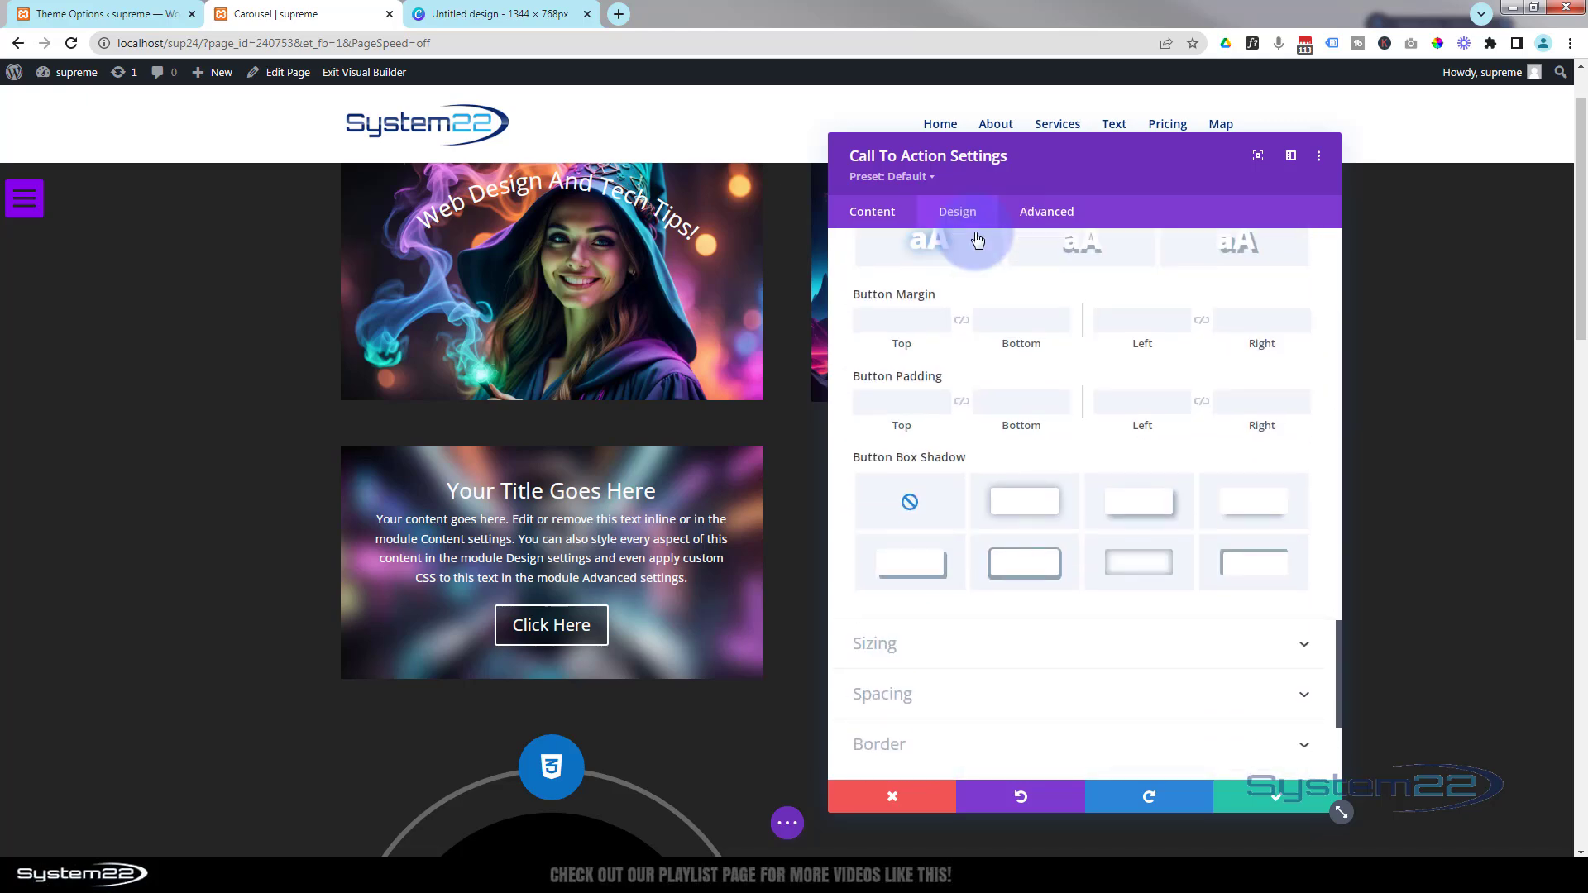
pyautogui.scroll(-3, 978, 248)
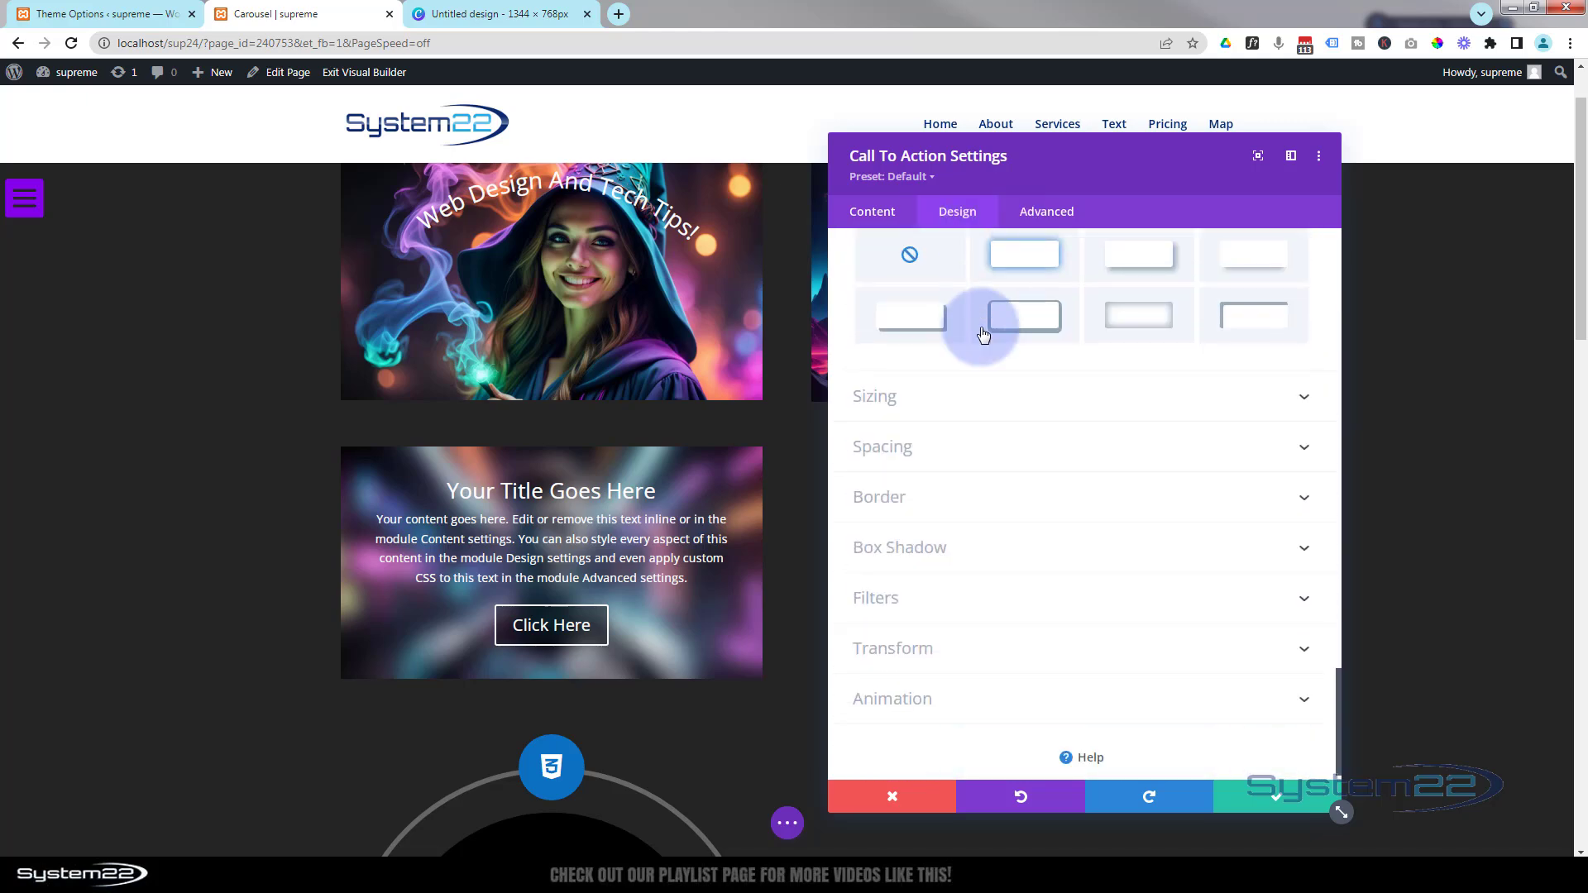
pyautogui.click(953, 419)
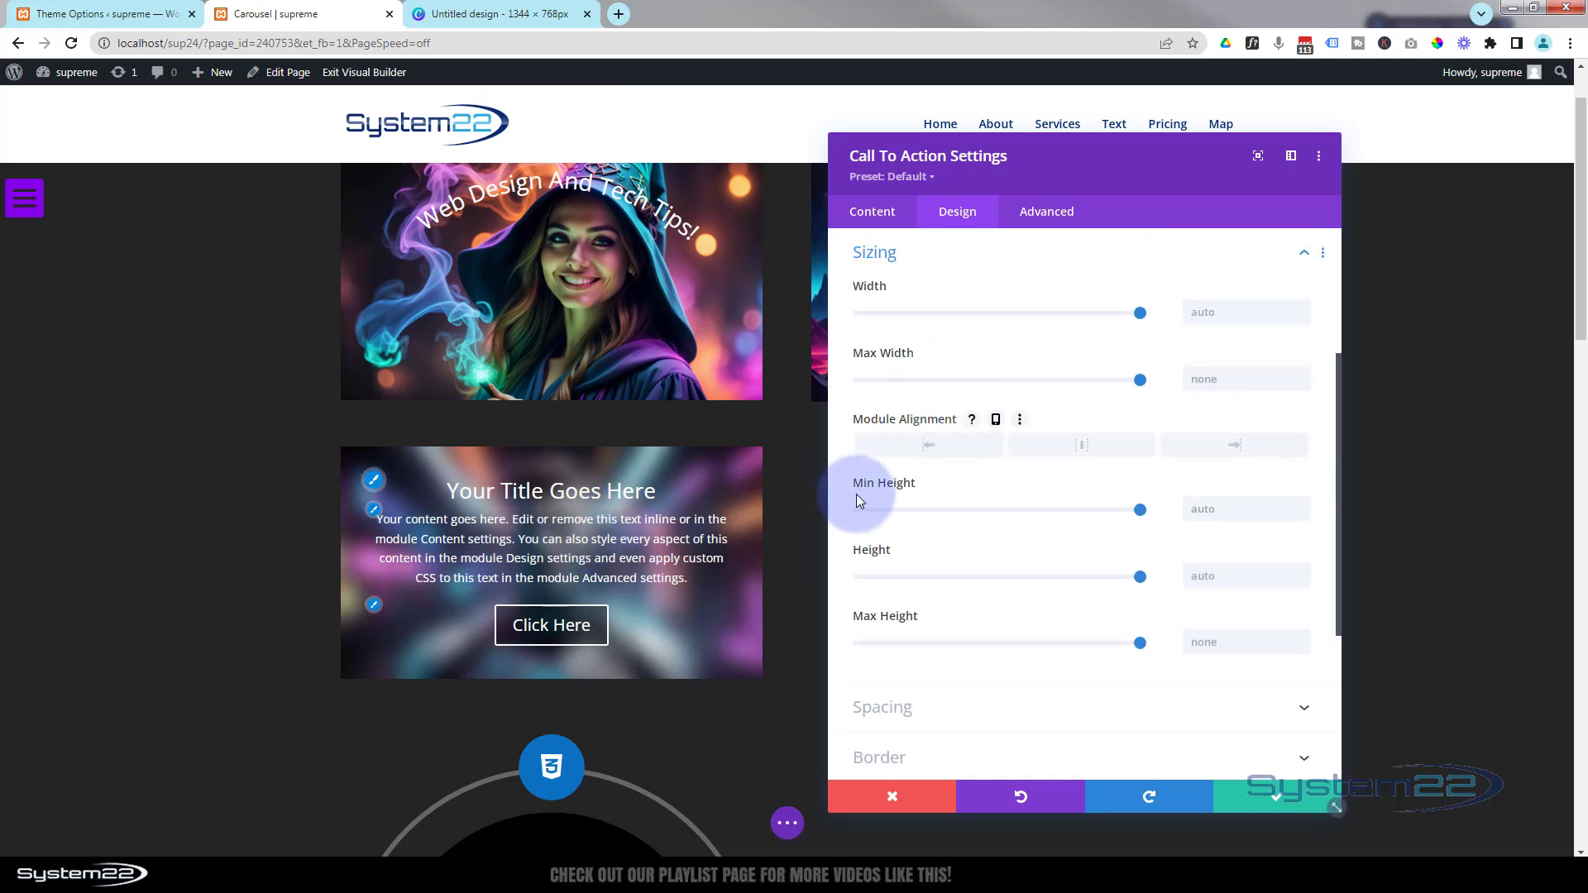
pyautogui.click(1215, 511)
pyautogui.click(1213, 511)
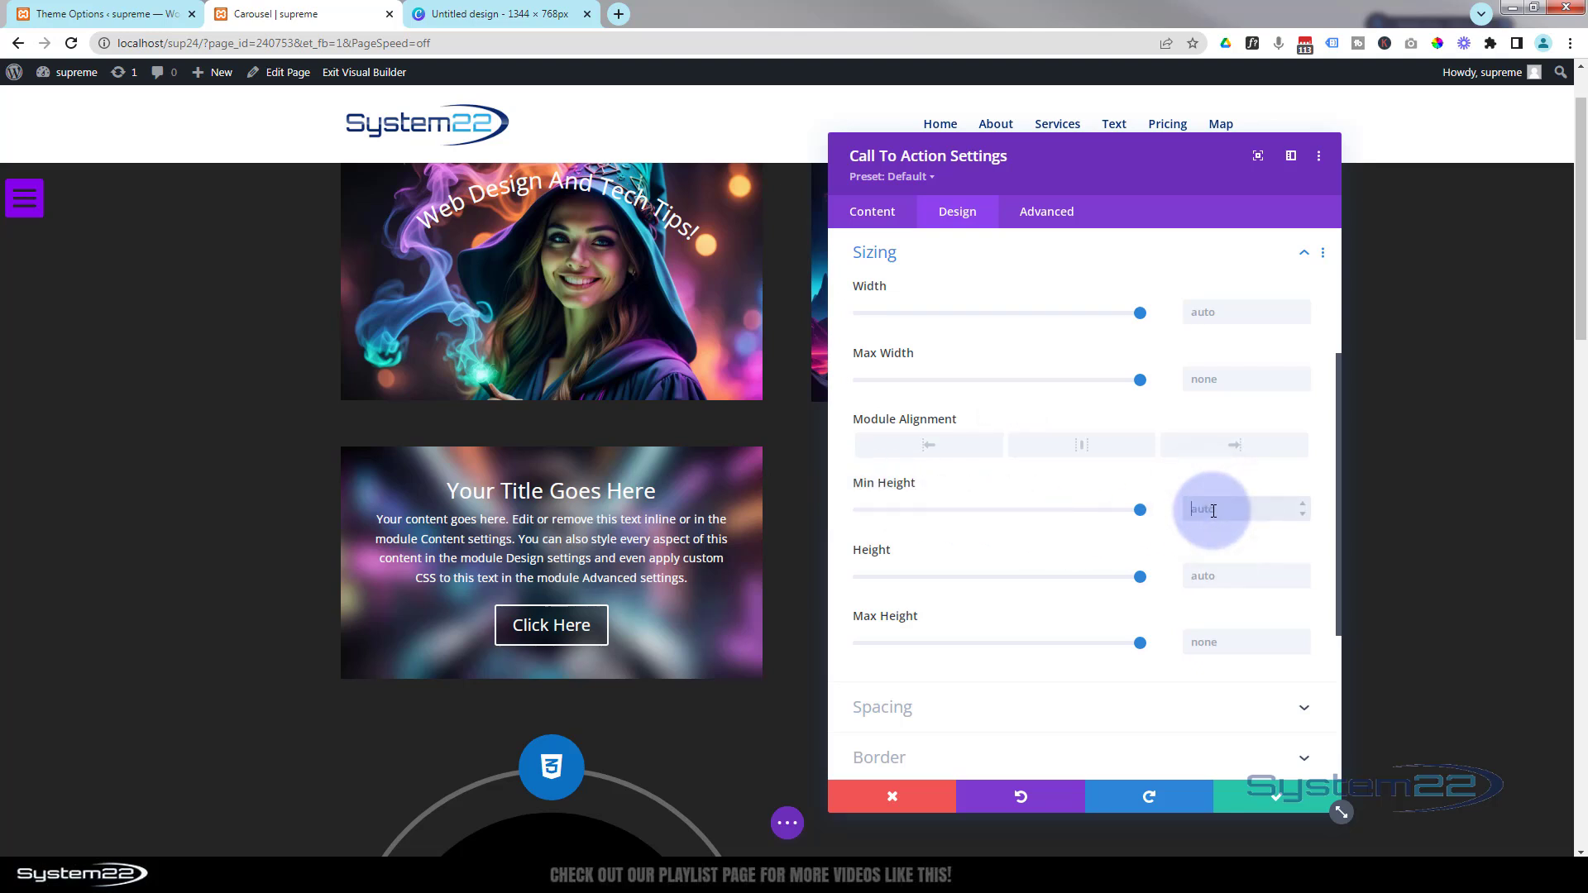
pyautogui.write('350px')
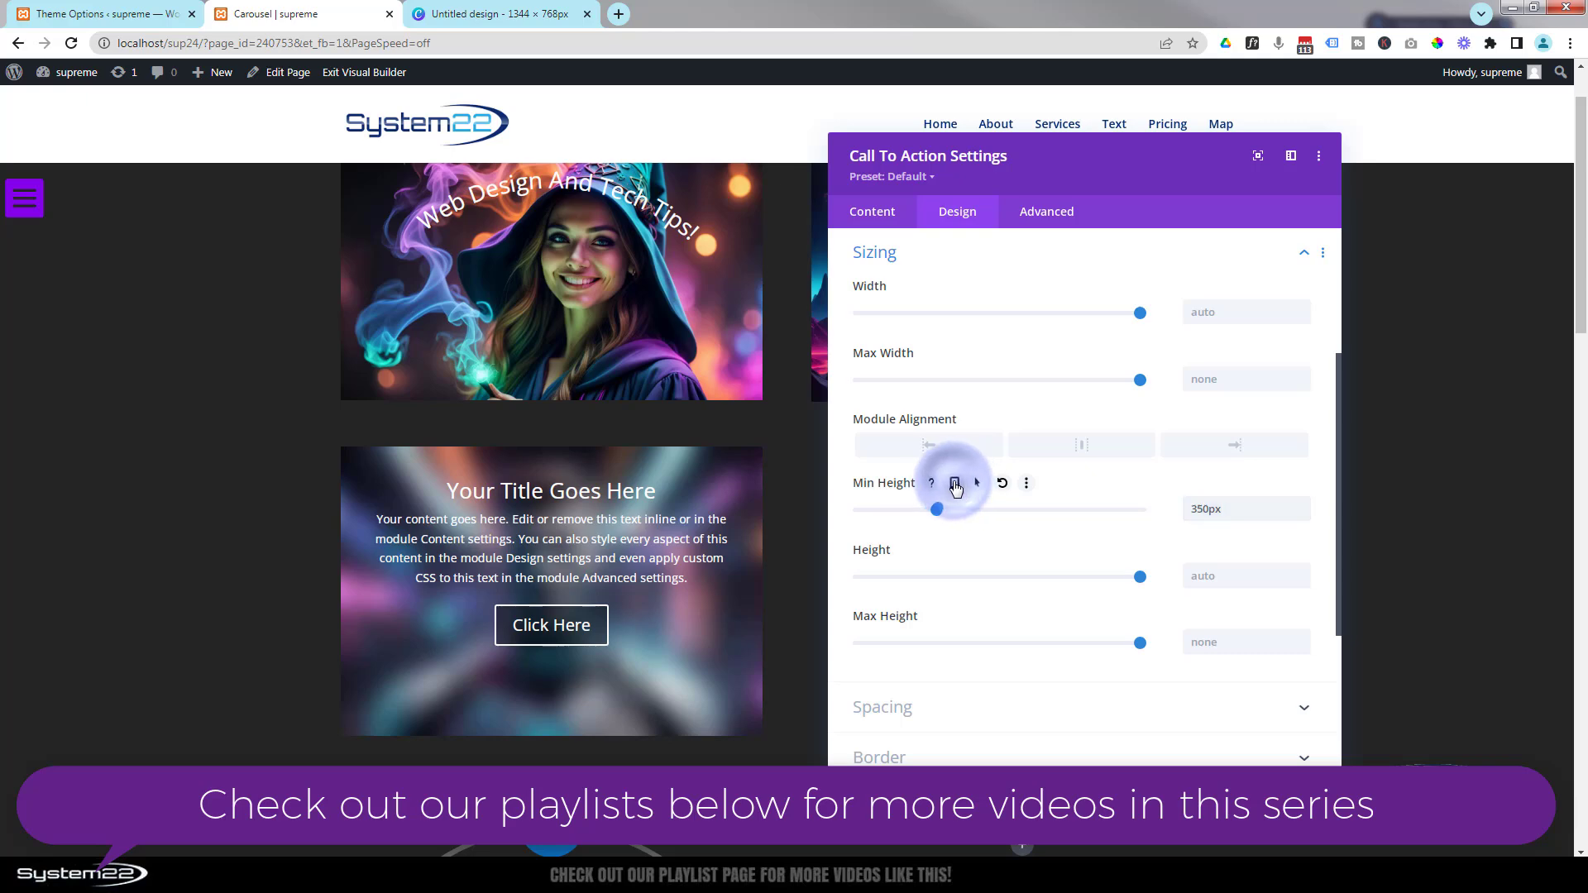
# - Set the module's tablet minimum height to 350px and check its phone layout, returning to the desktop view
pyautogui.click(956, 485)
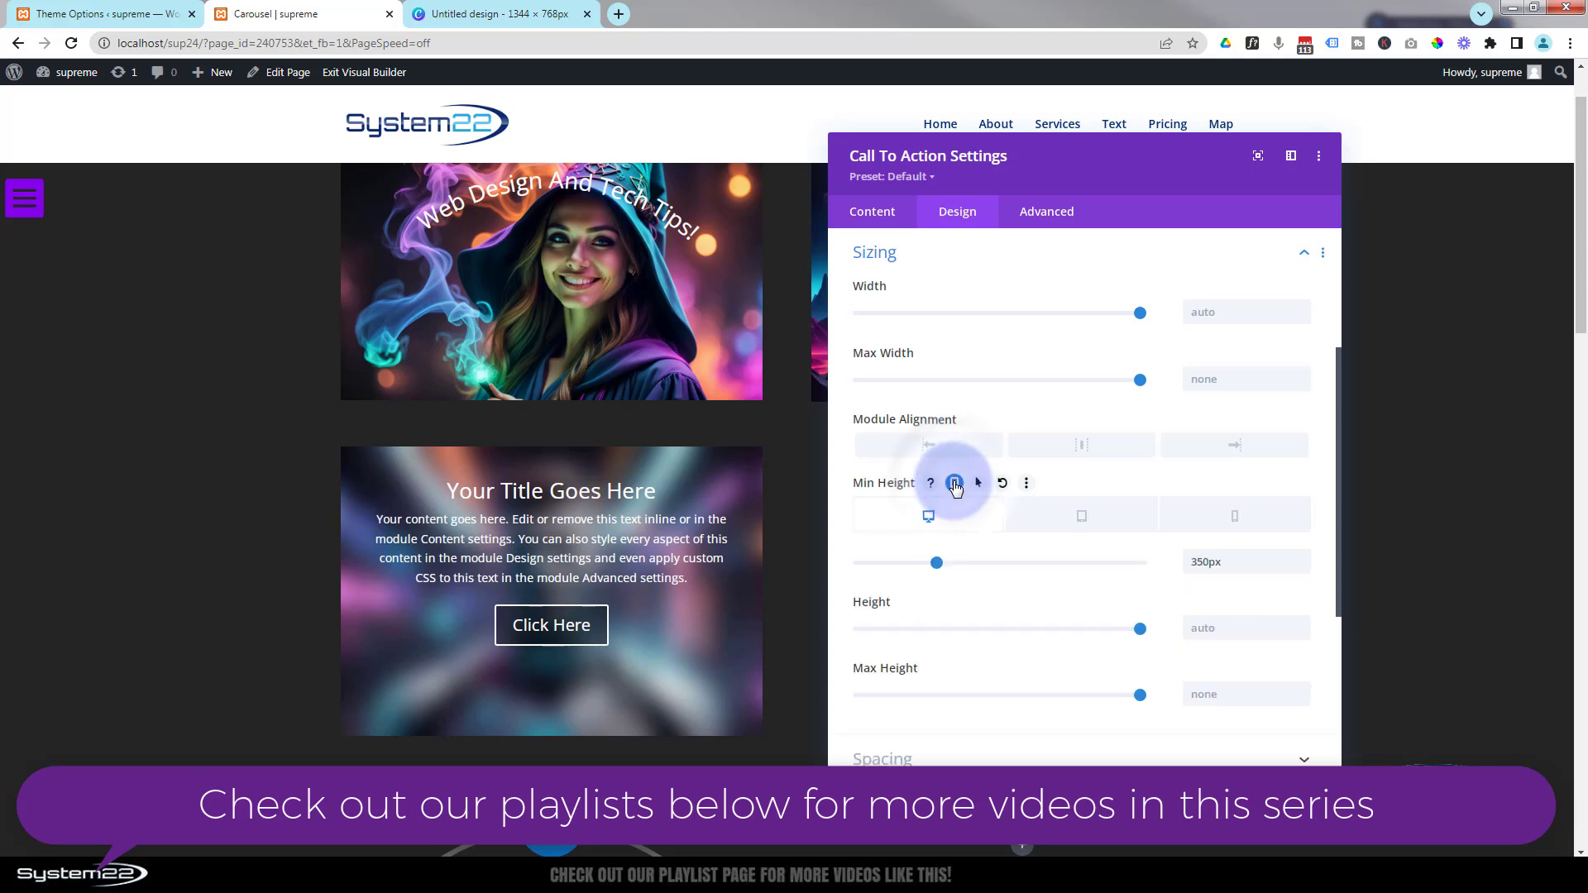
pyautogui.click(1083, 521)
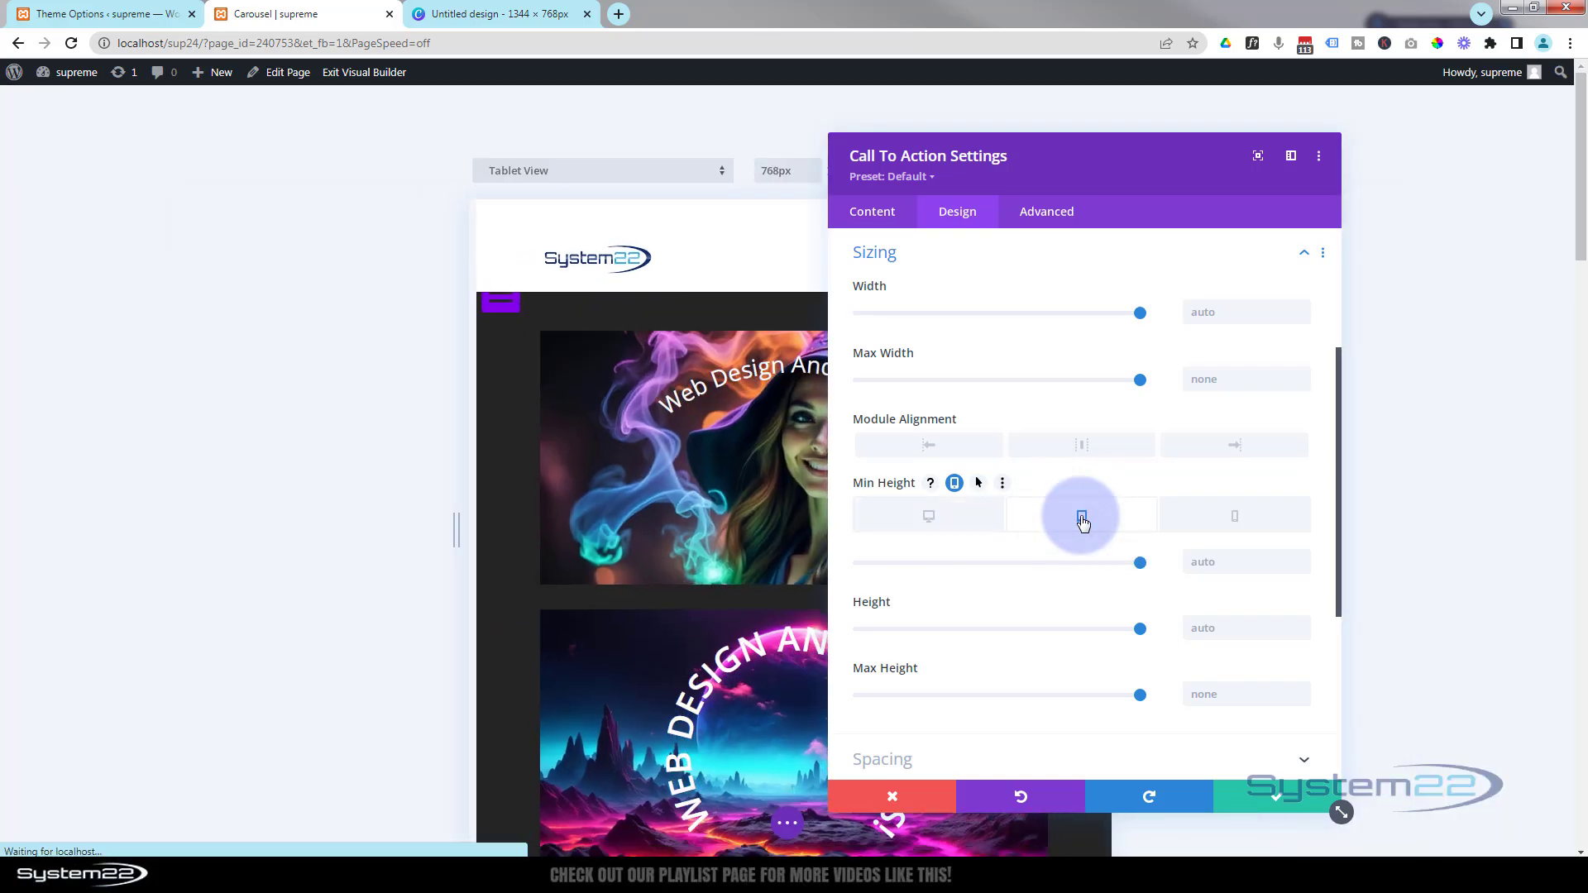
pyautogui.moveTo(1144, 184); pyautogui.dragTo(1358, 168)
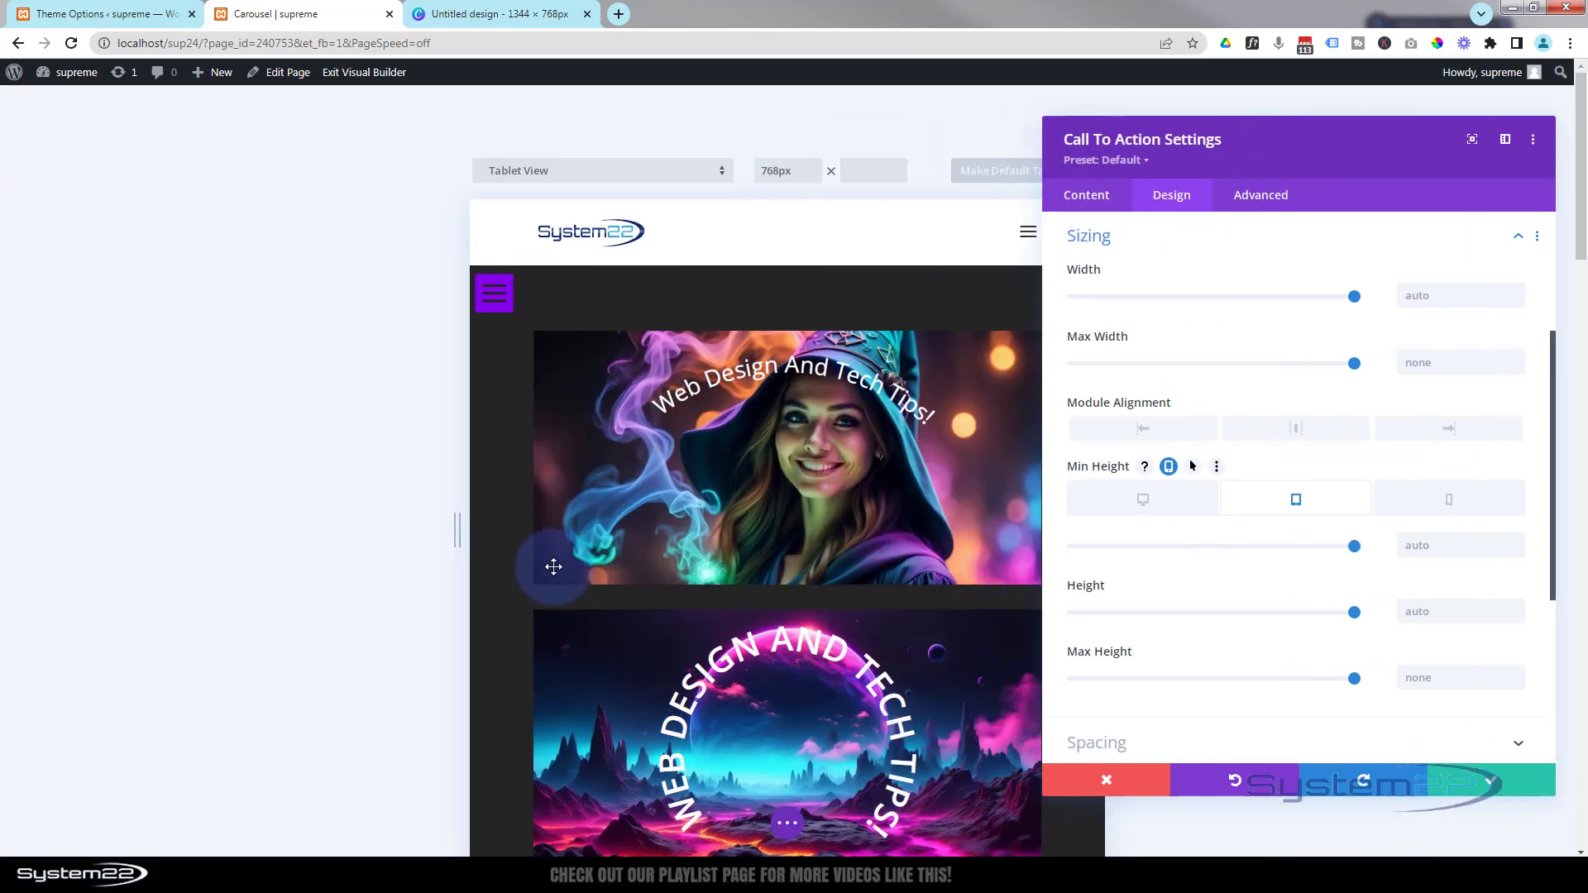
pyautogui.scroll(-5, 554, 562)
pyautogui.scroll(-1, 557, 567)
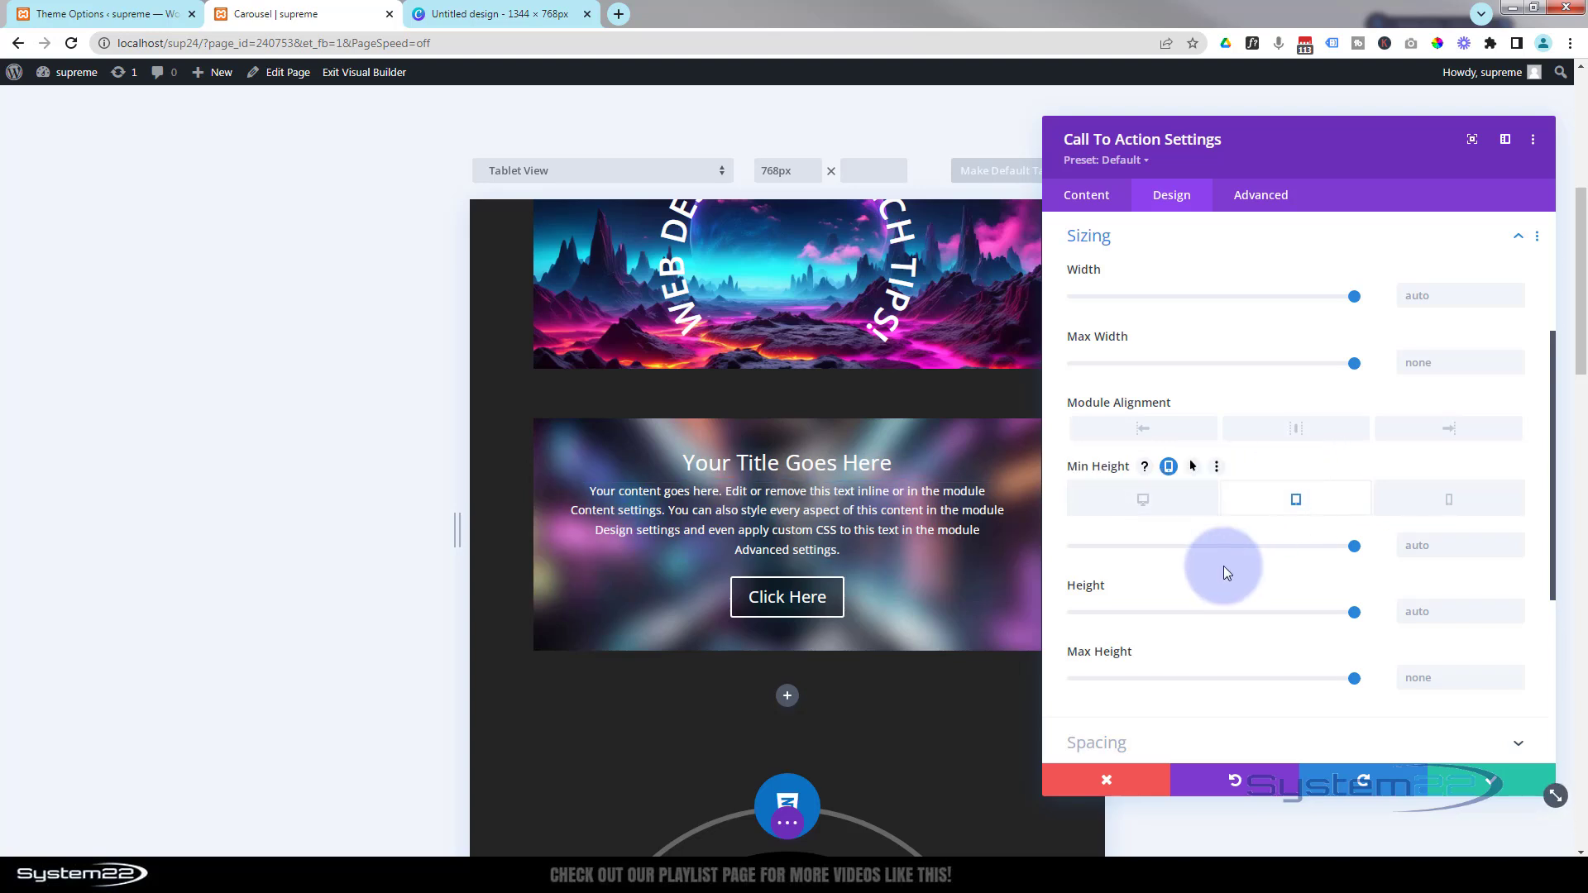
pyautogui.click(1295, 428)
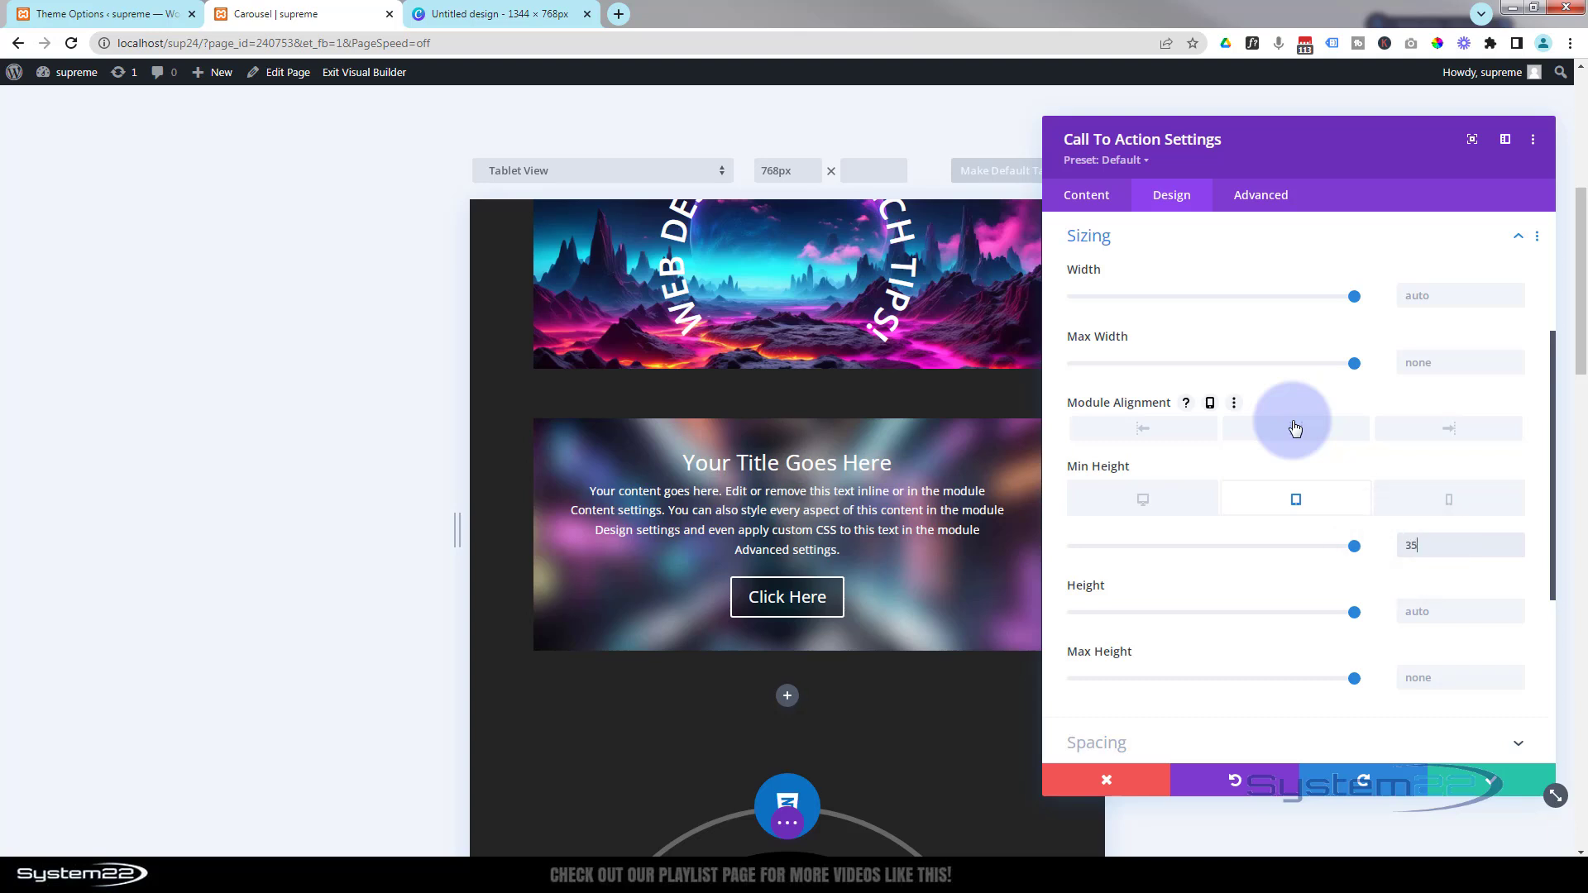
pyautogui.write('px')
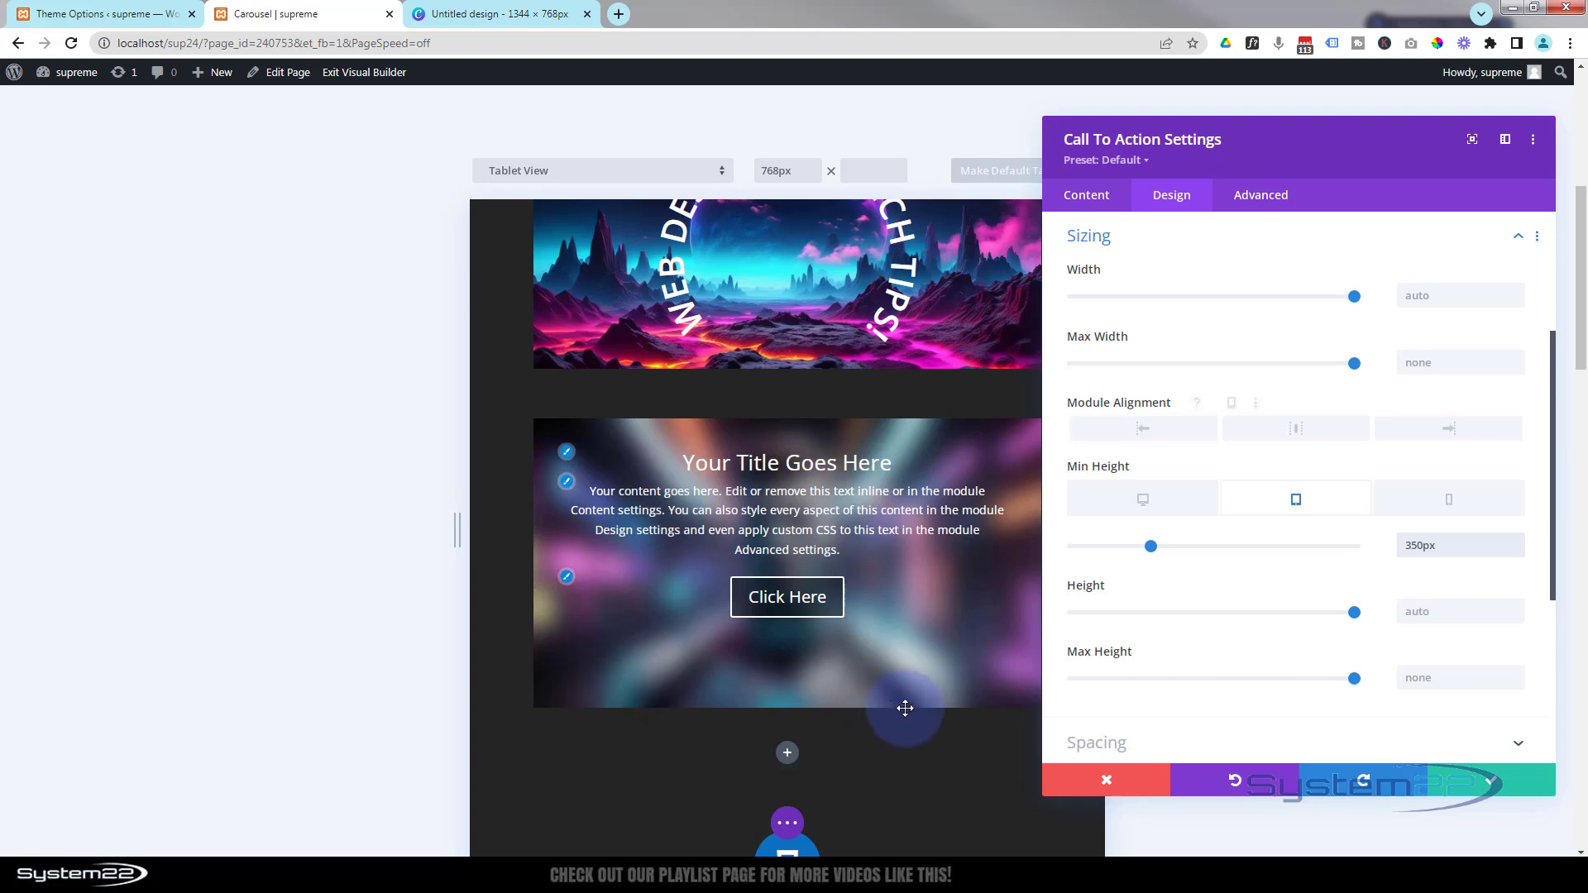
pyautogui.click(1440, 501)
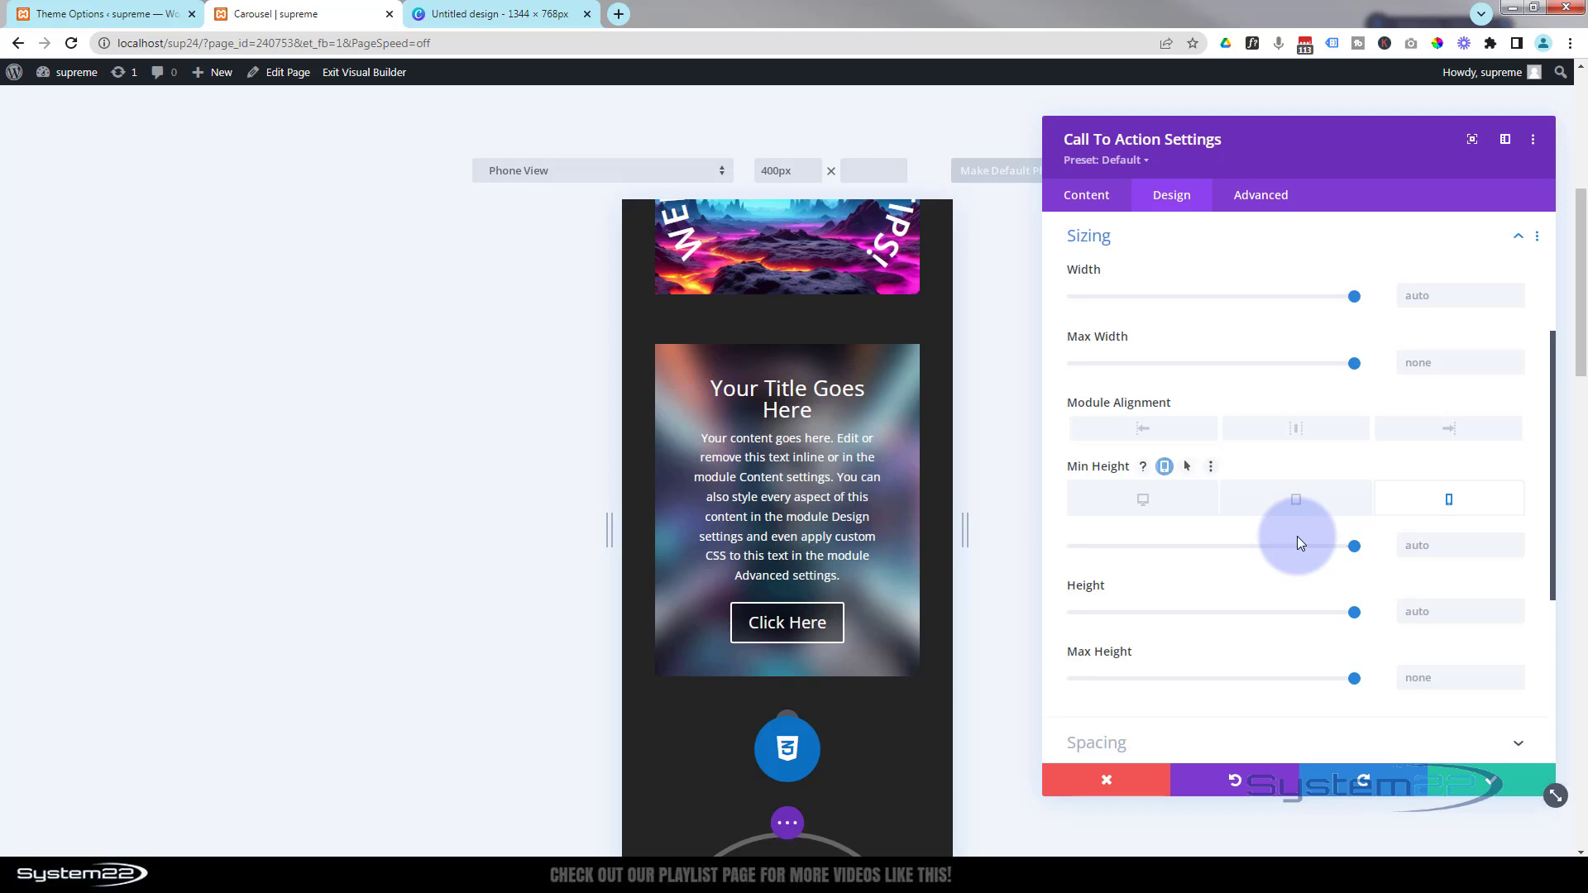
pyautogui.click(1130, 508)
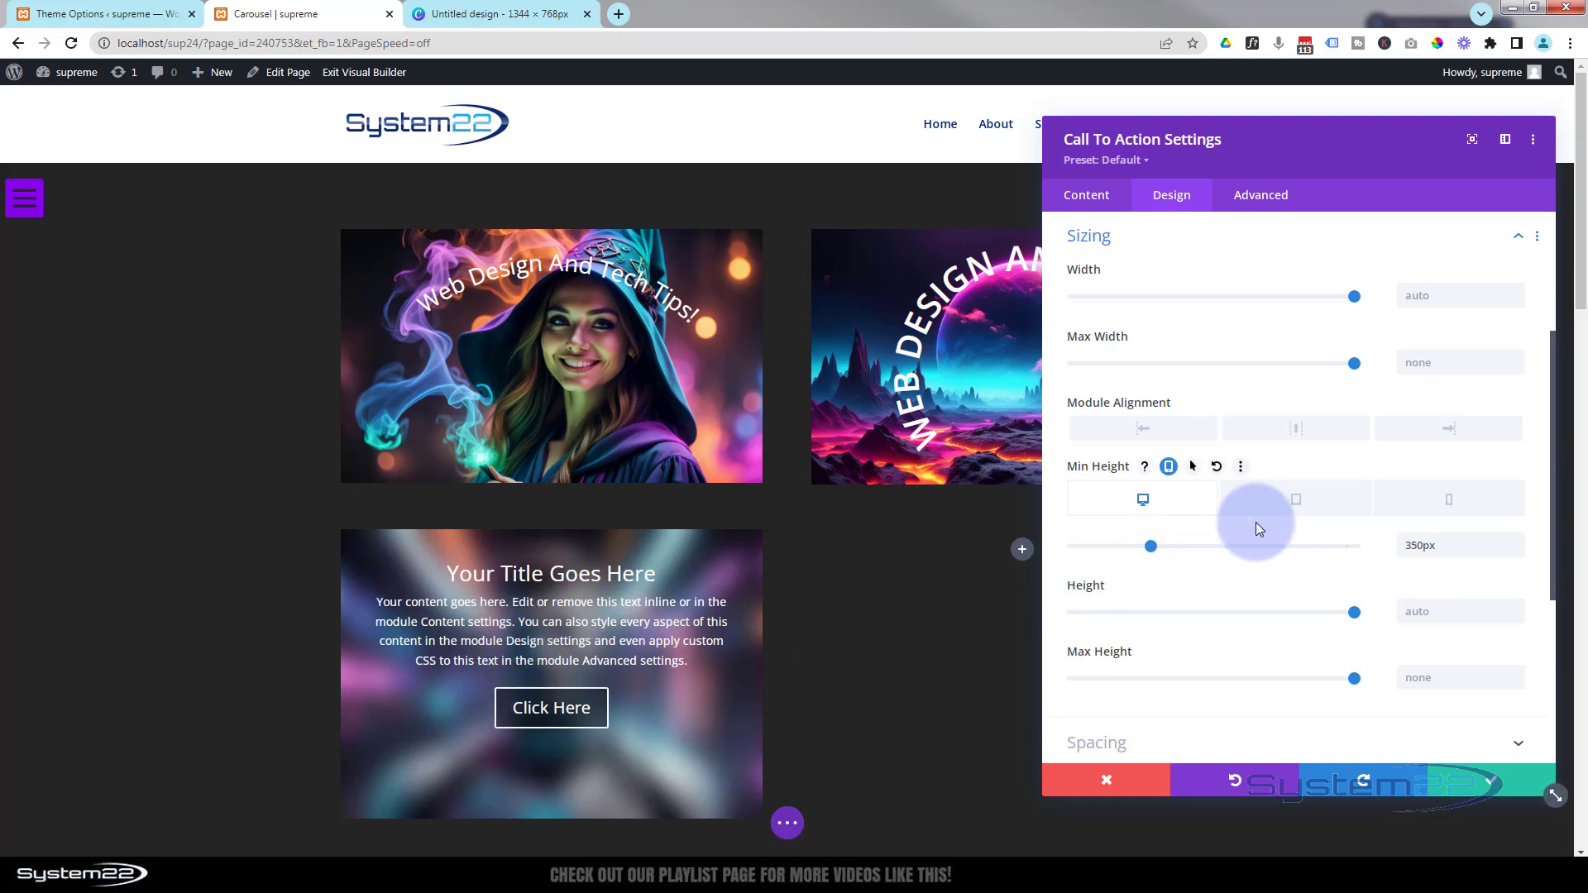
# - Set the call to action's top padding to 15% and save the module settings
pyautogui.scroll(-2, 1256, 523)
pyautogui.click(1198, 586)
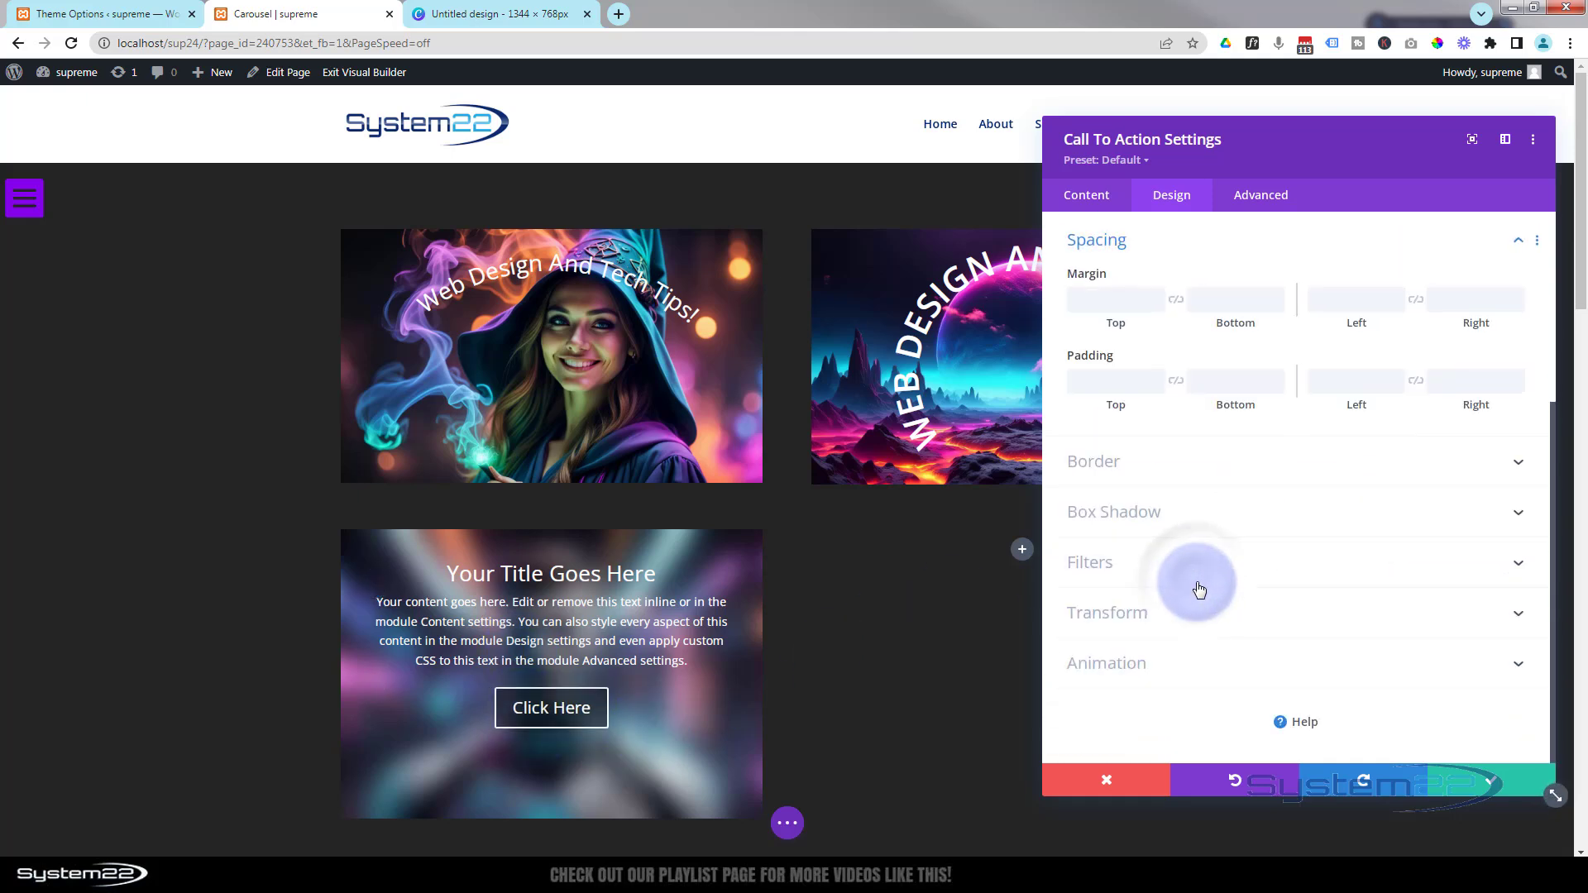
pyautogui.click(1089, 381)
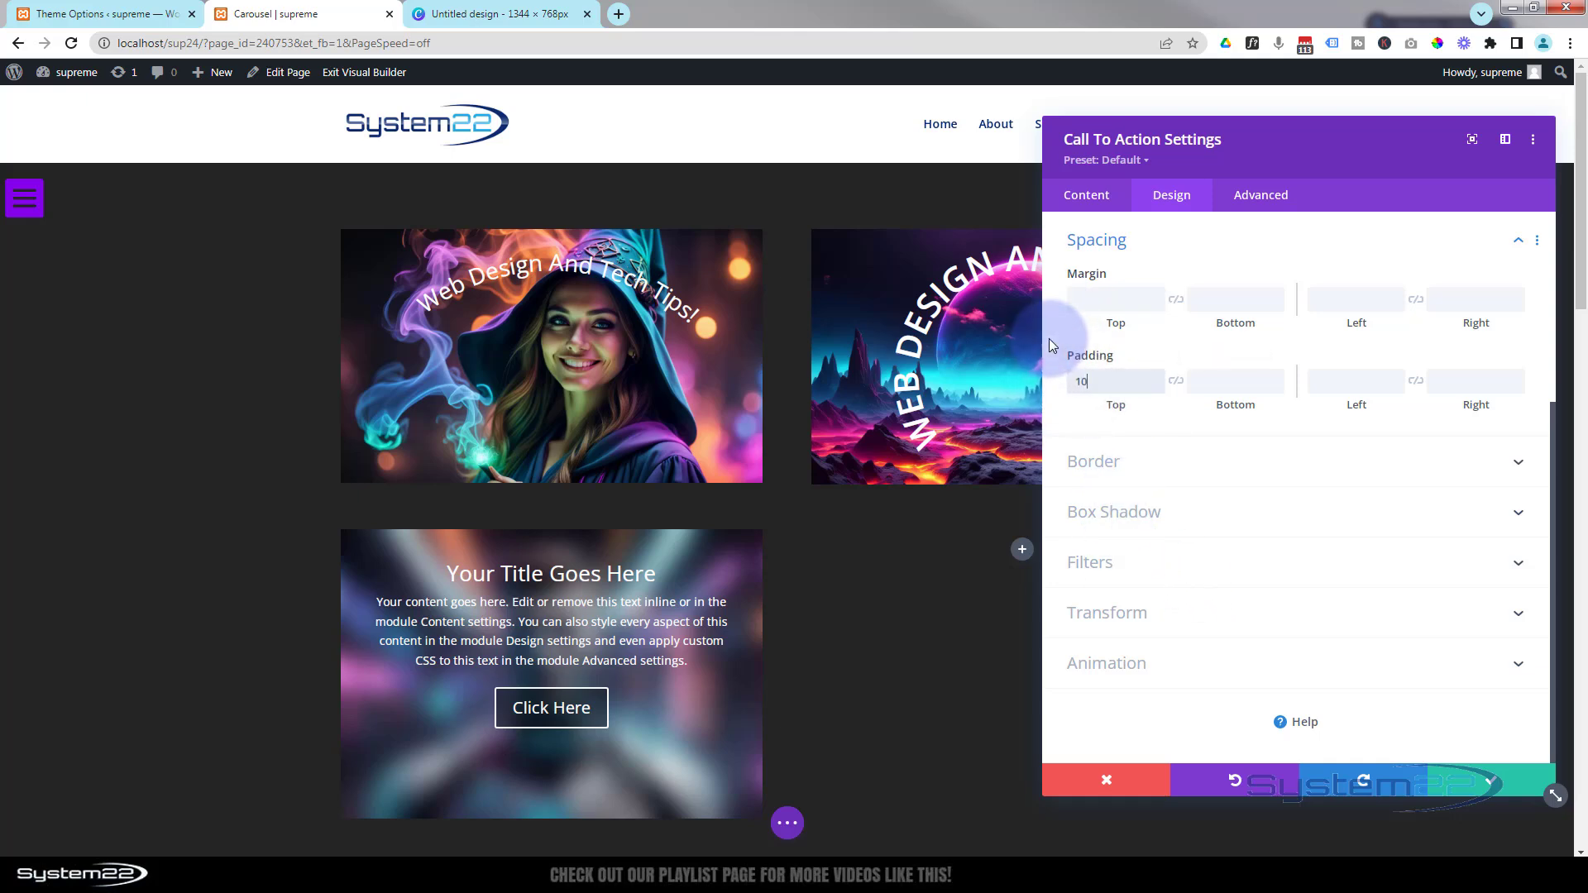
pyautogui.write('10px%')
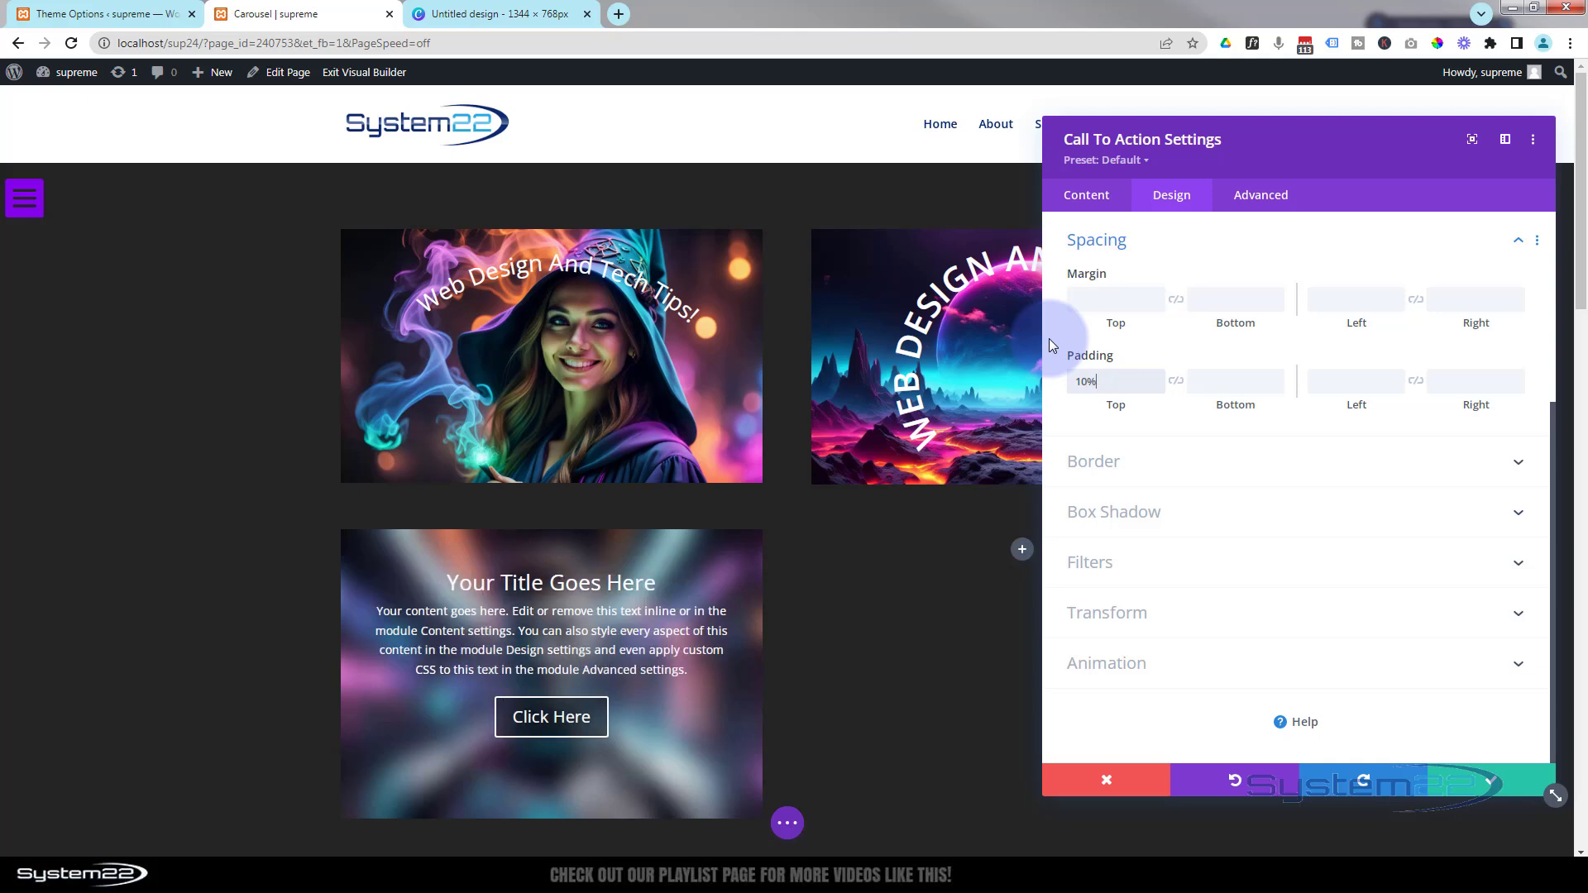
pyautogui.click(1078, 383)
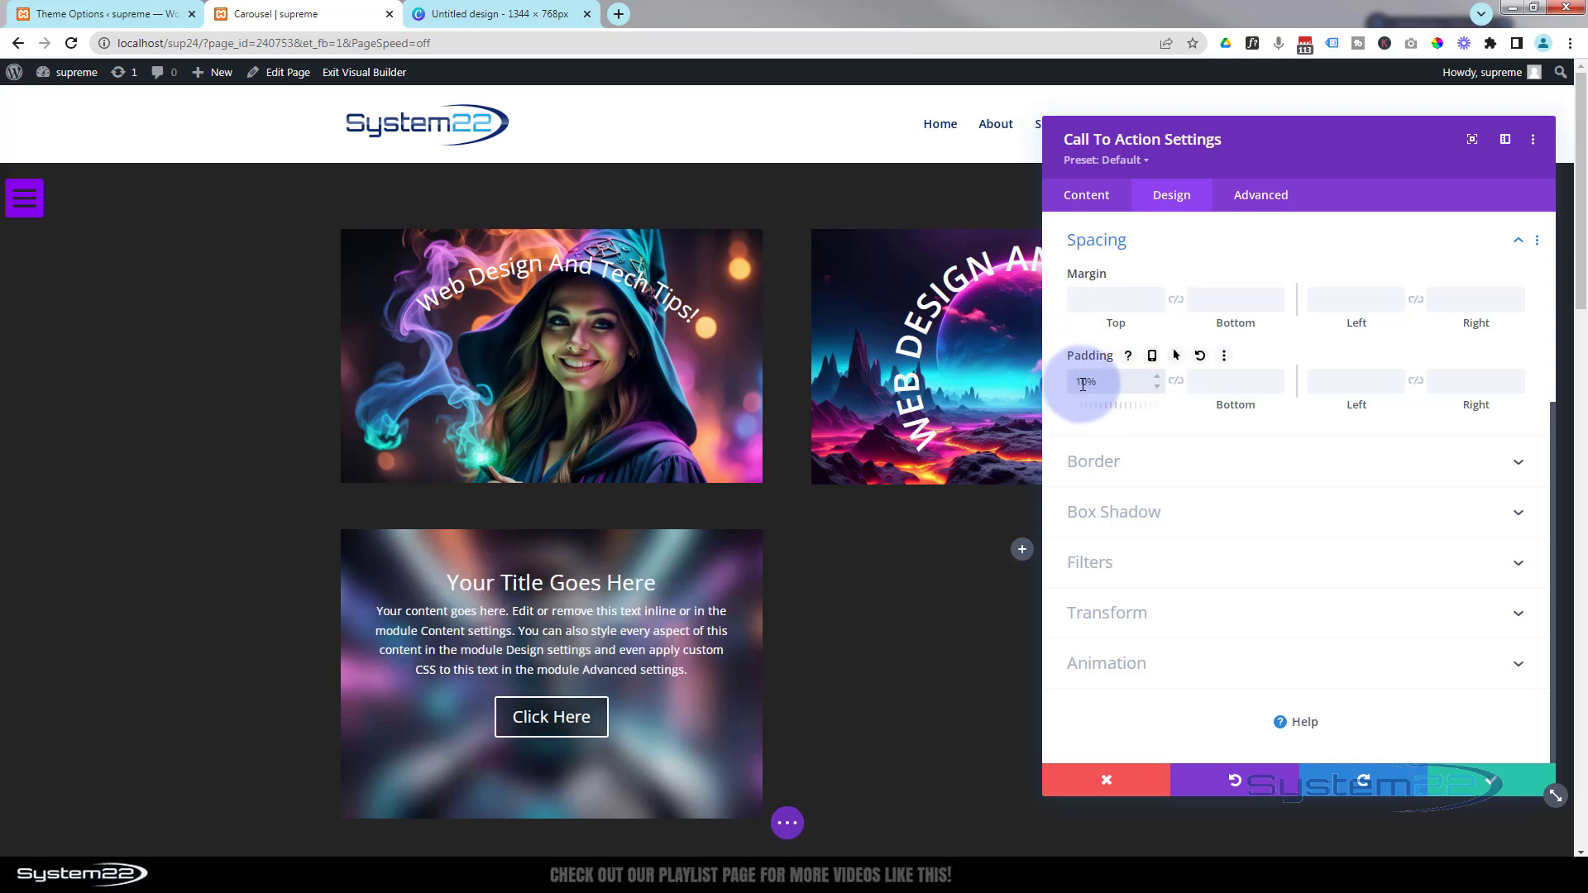
pyautogui.moveTo(1089, 383); pyautogui.dragTo(1084, 383)
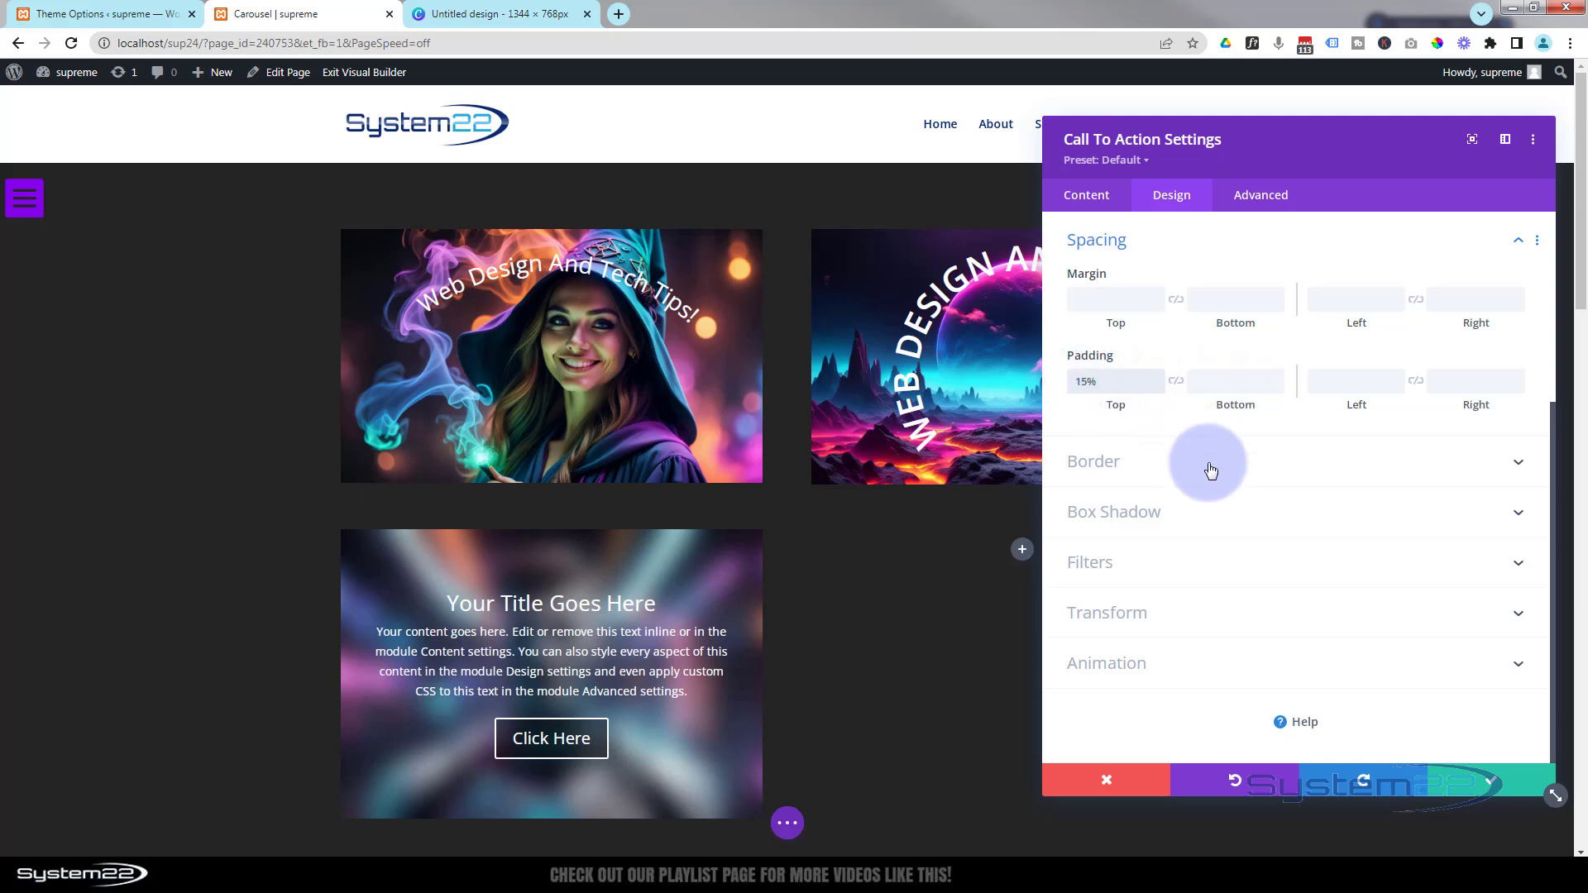
pyautogui.click(1485, 784)
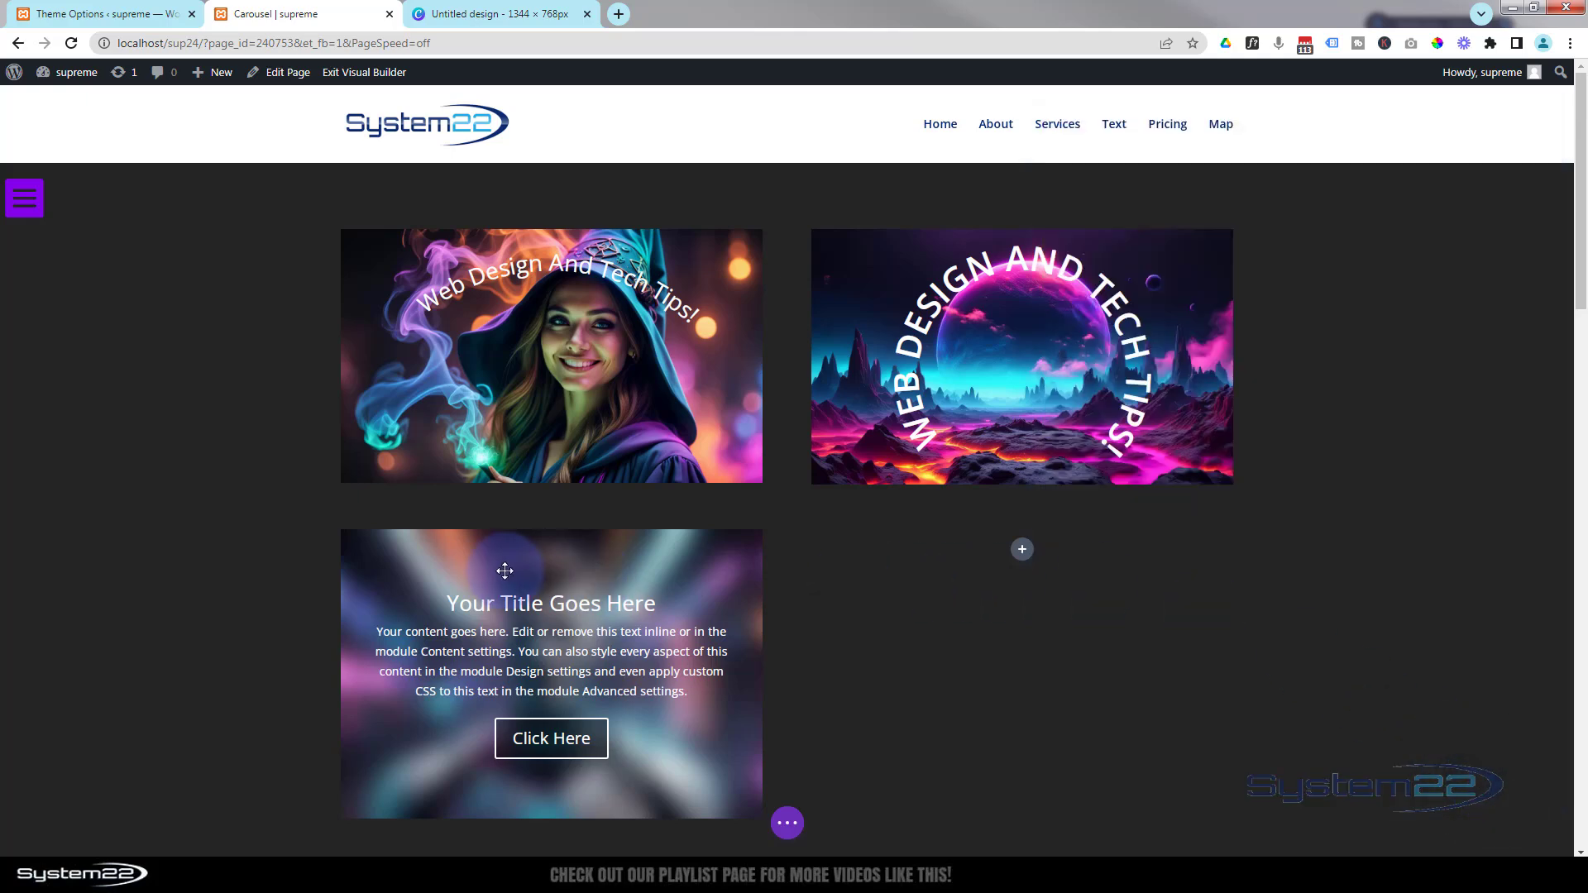
# - Set the background image of the row's first column to the sharp robot picture b2.jpg from the Media Library and save the row
pyautogui.moveTo(503, 570)
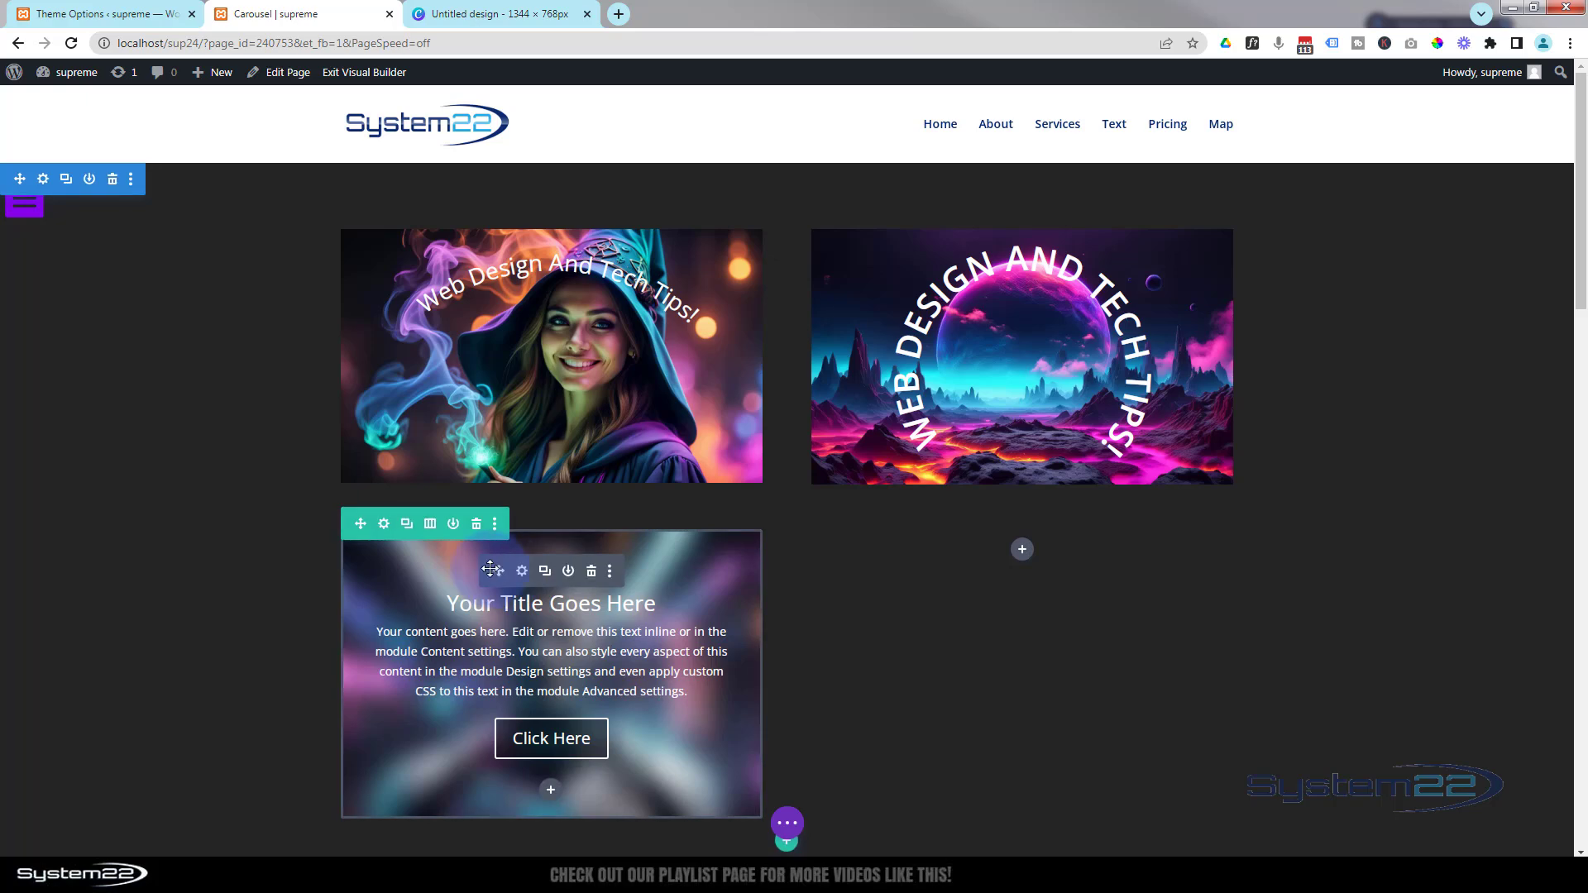
pyautogui.click(384, 524)
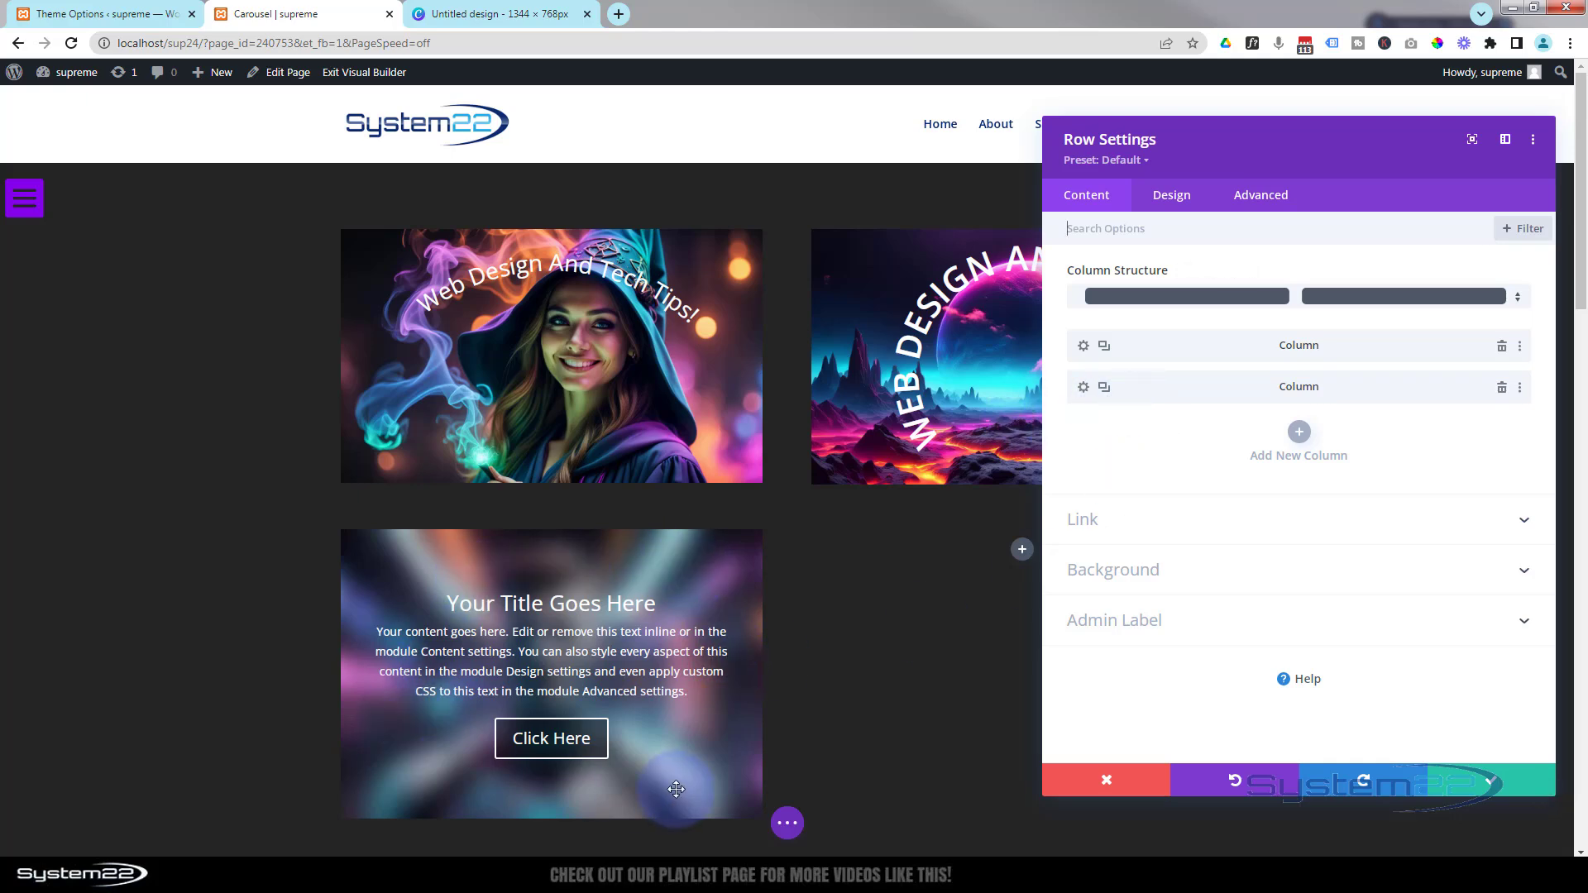
pyautogui.click(1082, 347)
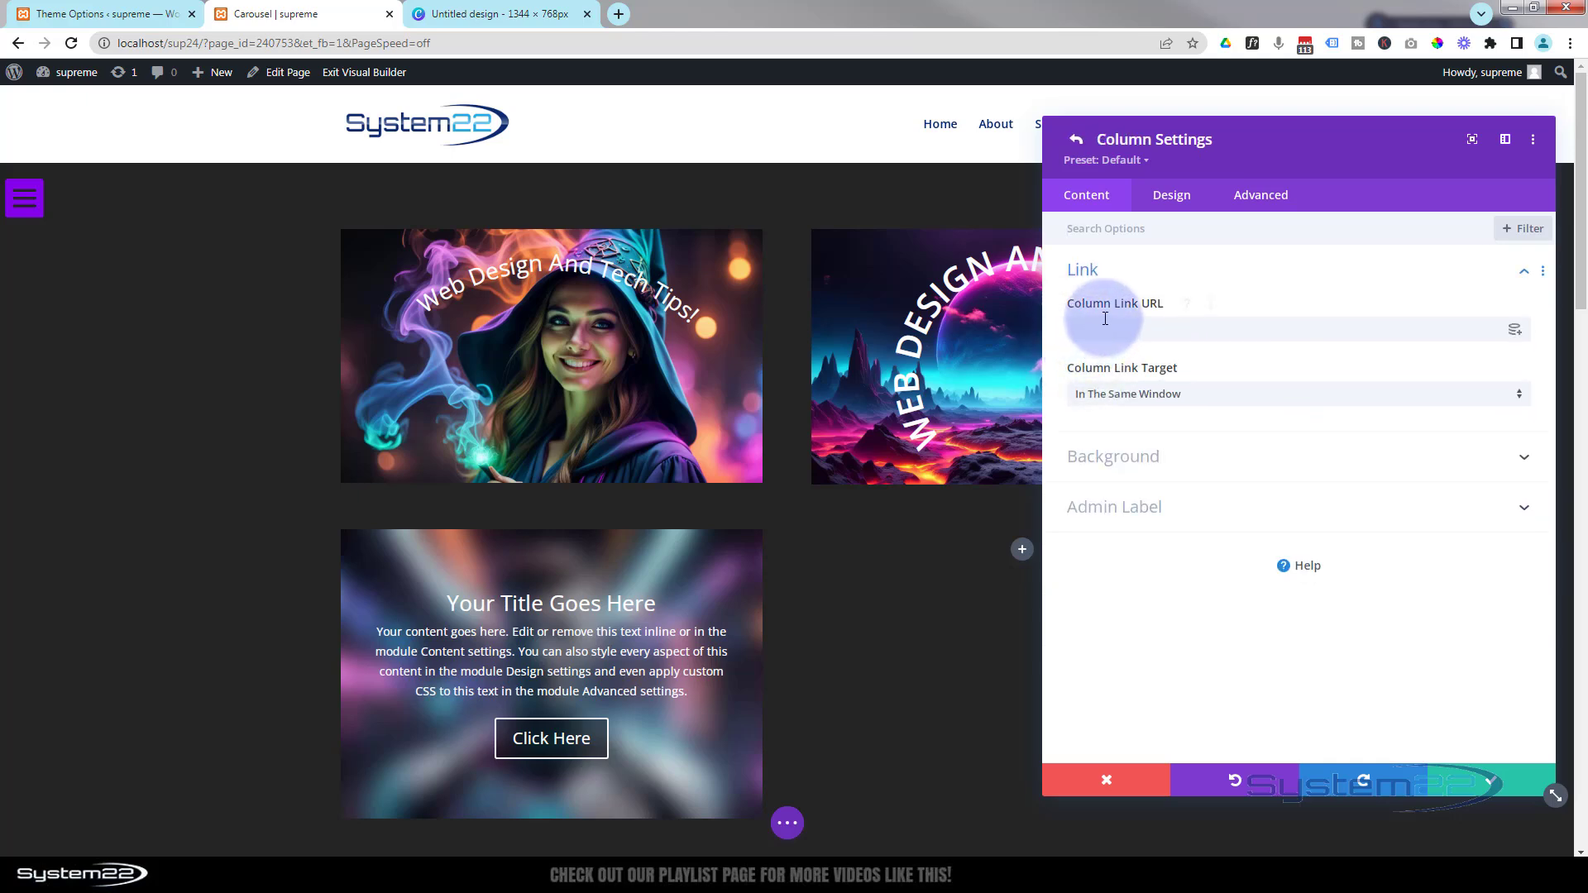
pyautogui.click(1156, 460)
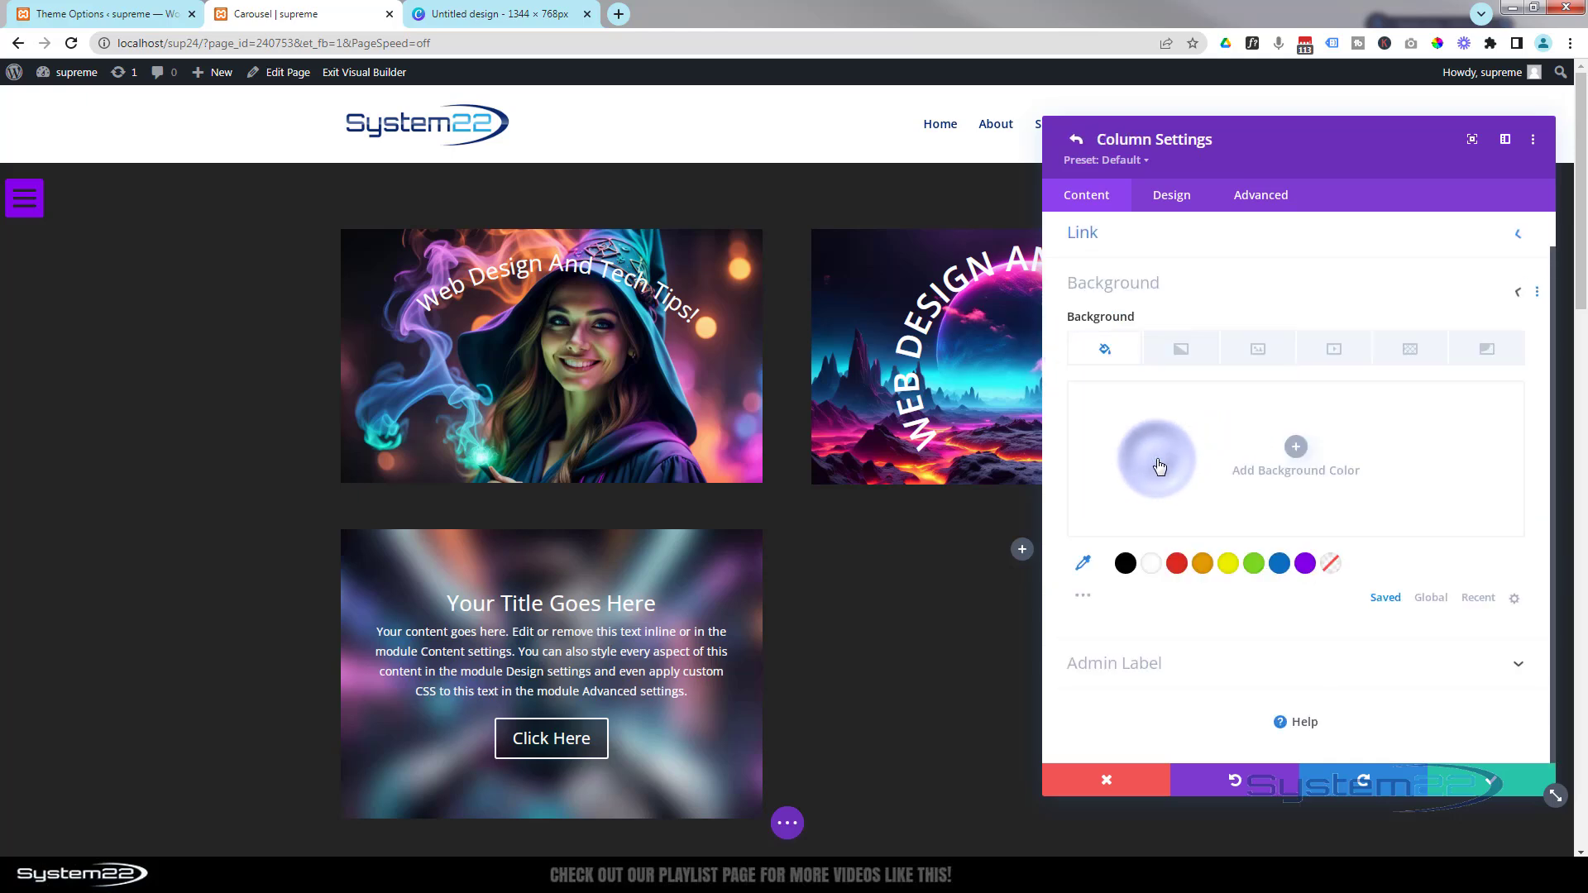
pyautogui.click(1258, 349)
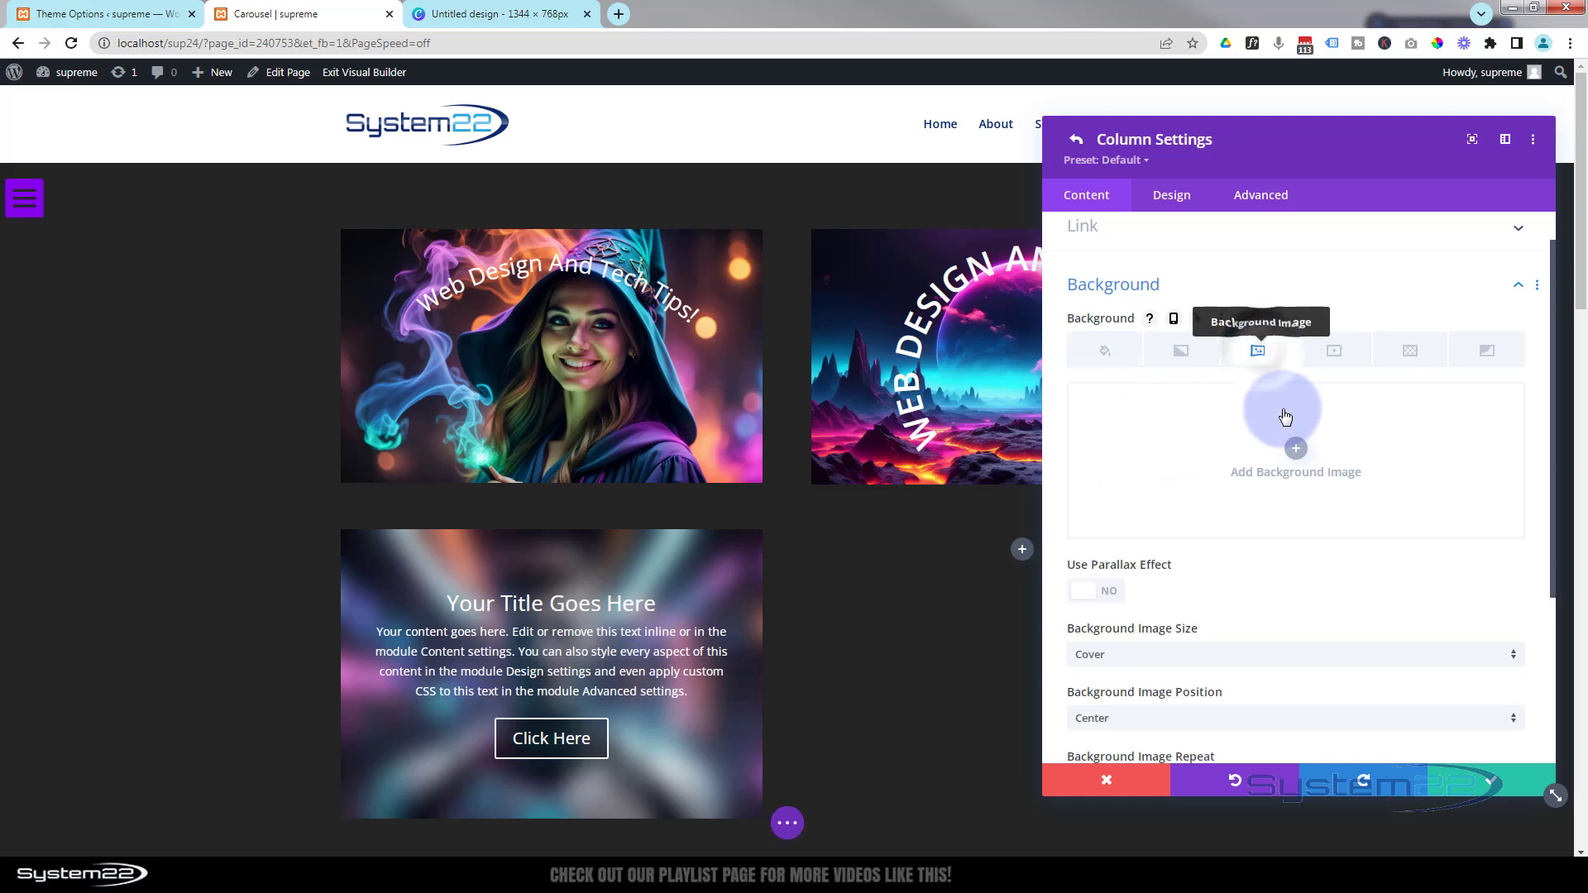
pyautogui.click(1295, 451)
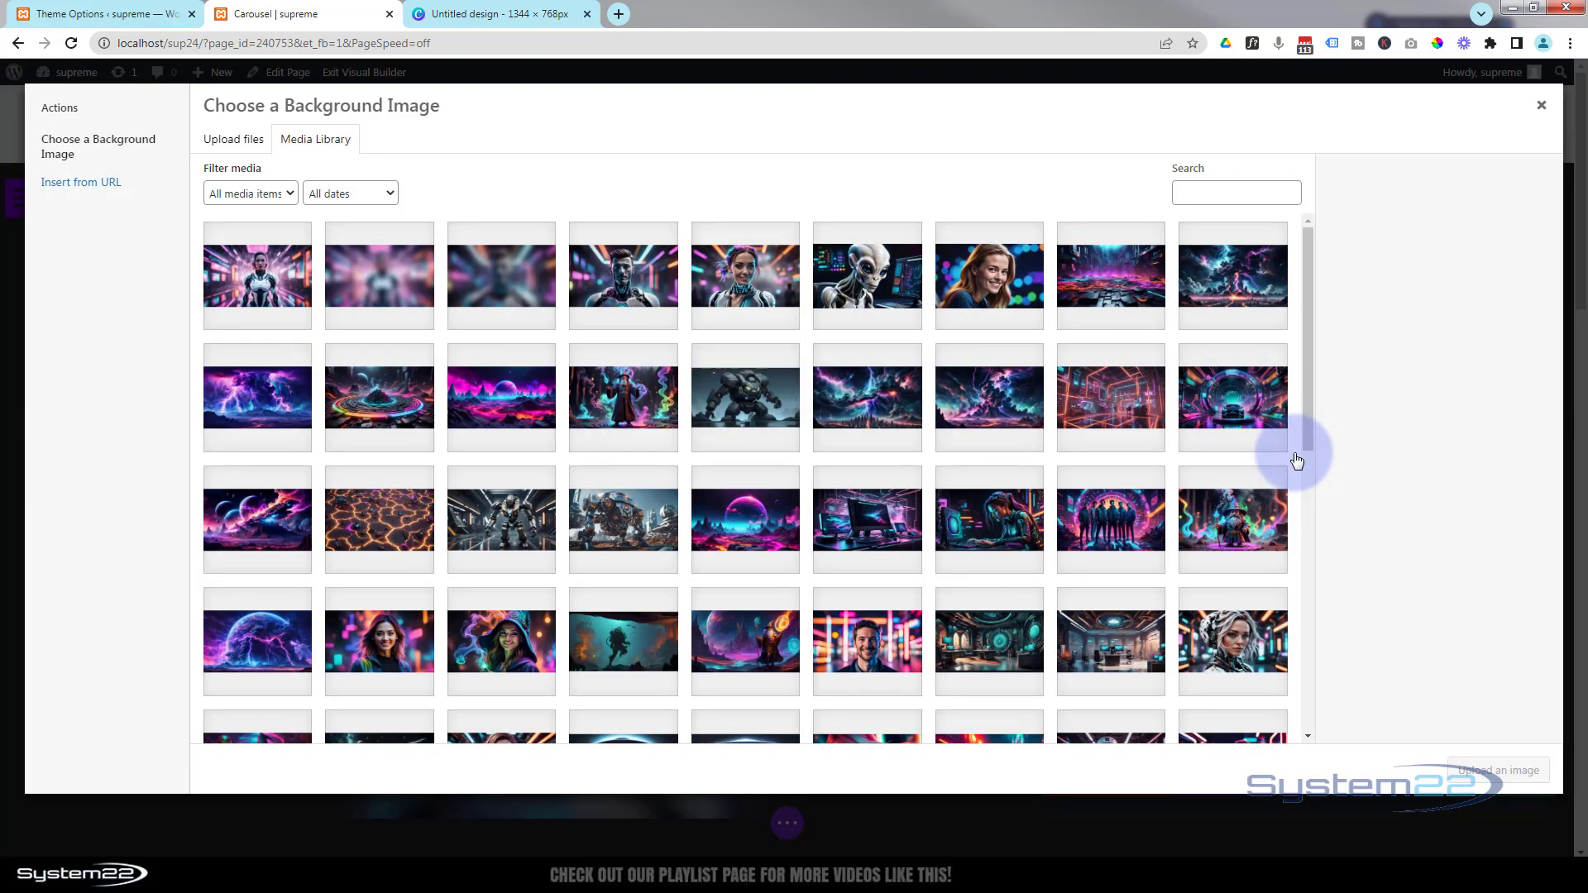
pyautogui.click(622, 288)
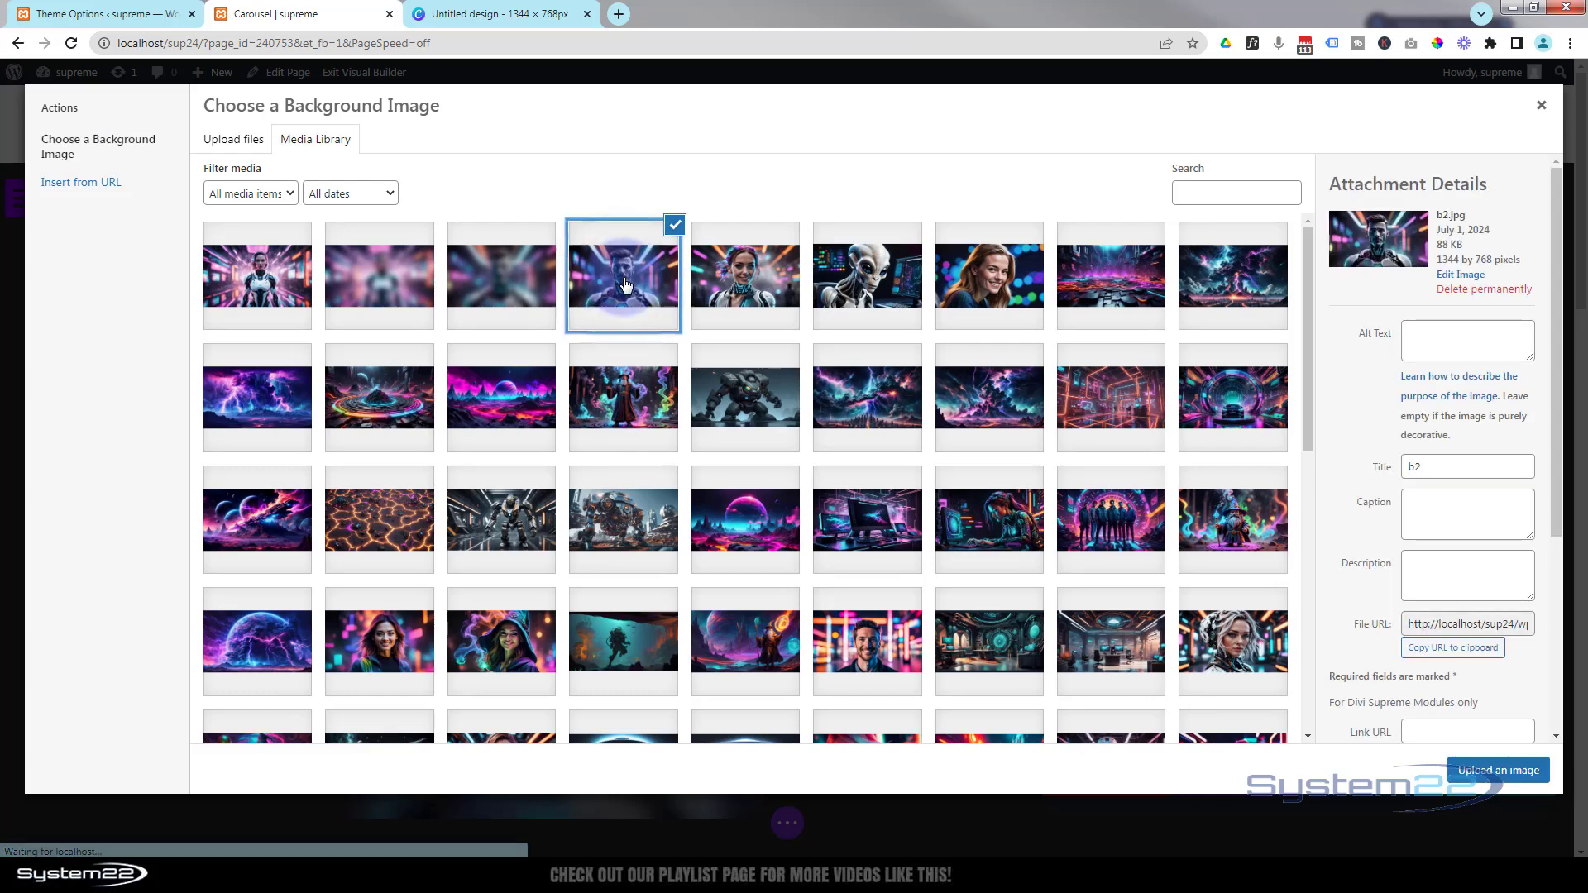
pyautogui.click(1485, 771)
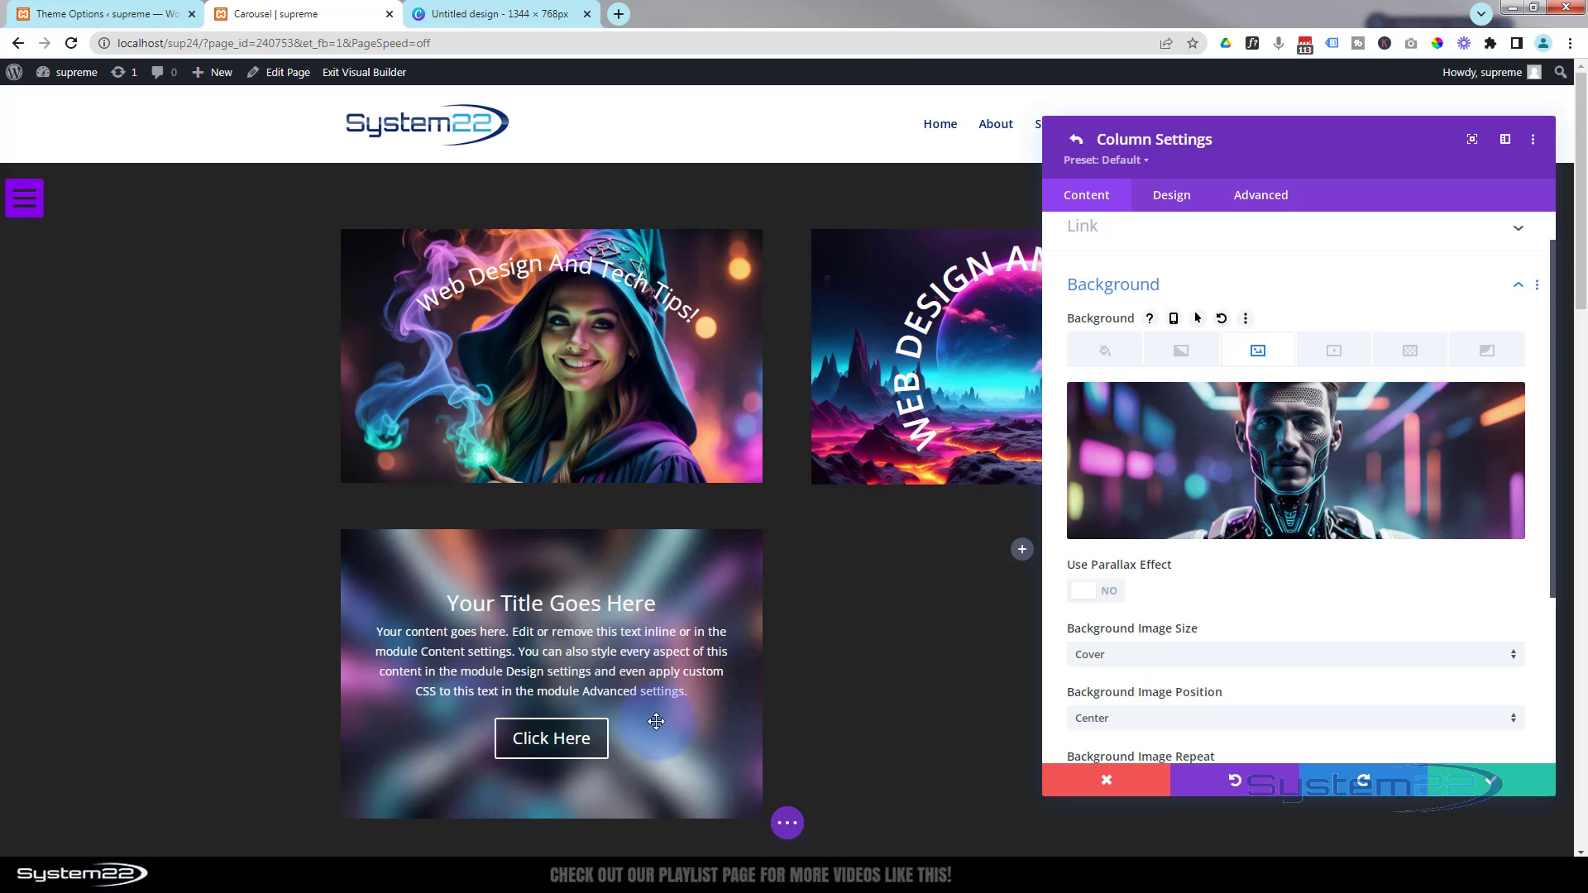
pyautogui.click(1499, 781)
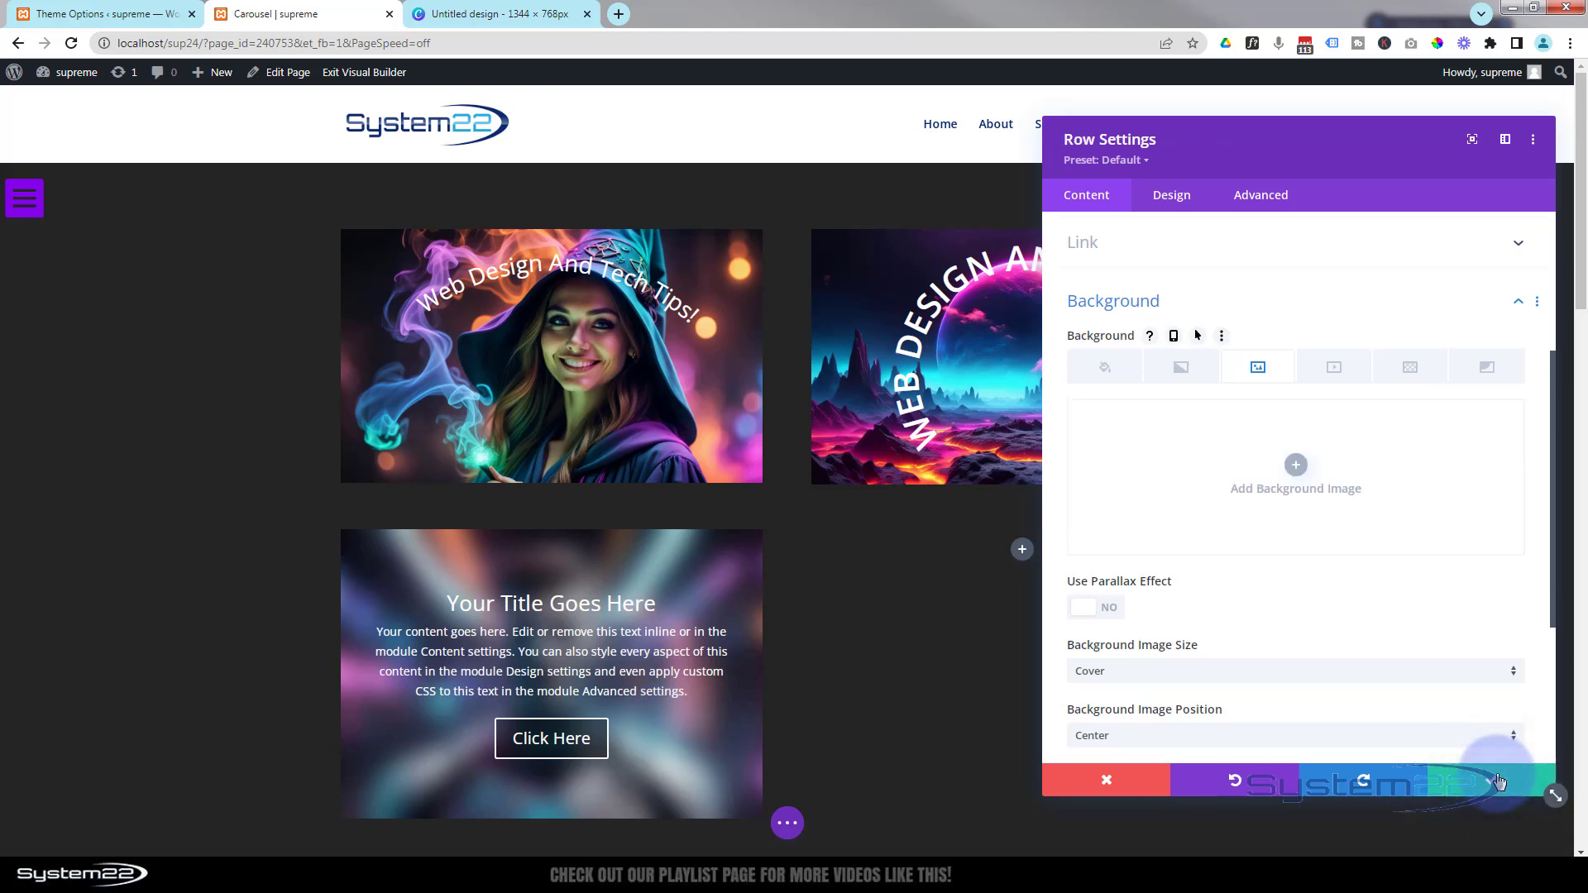
pyautogui.click(1500, 780)
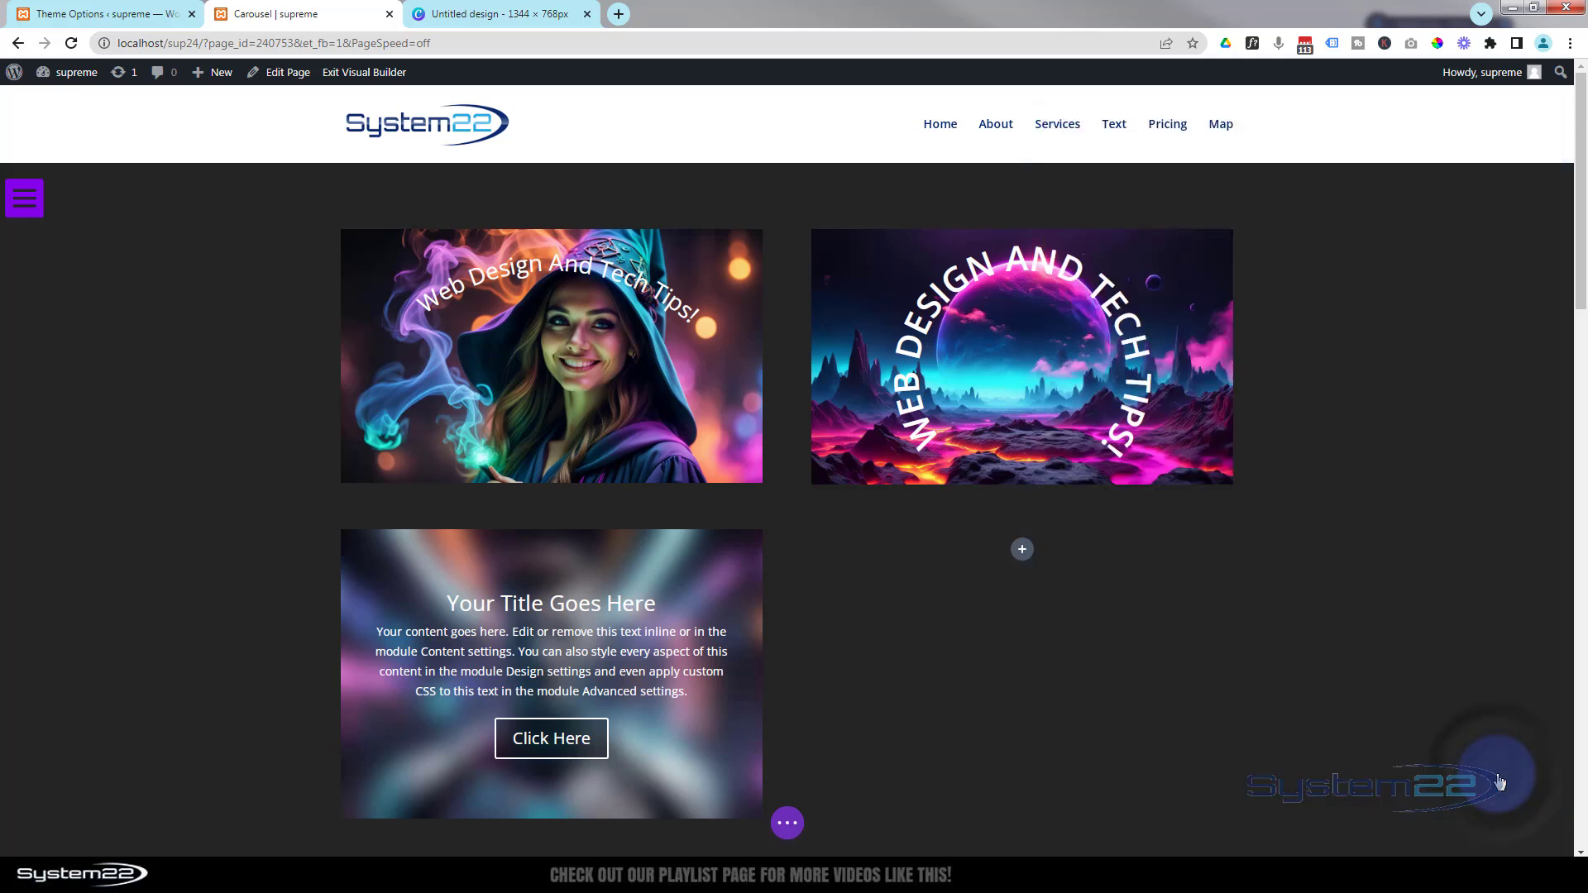
# - In the call to action module's filter settings, lower the default opacity to 0%
pyautogui.moveTo(524, 572)
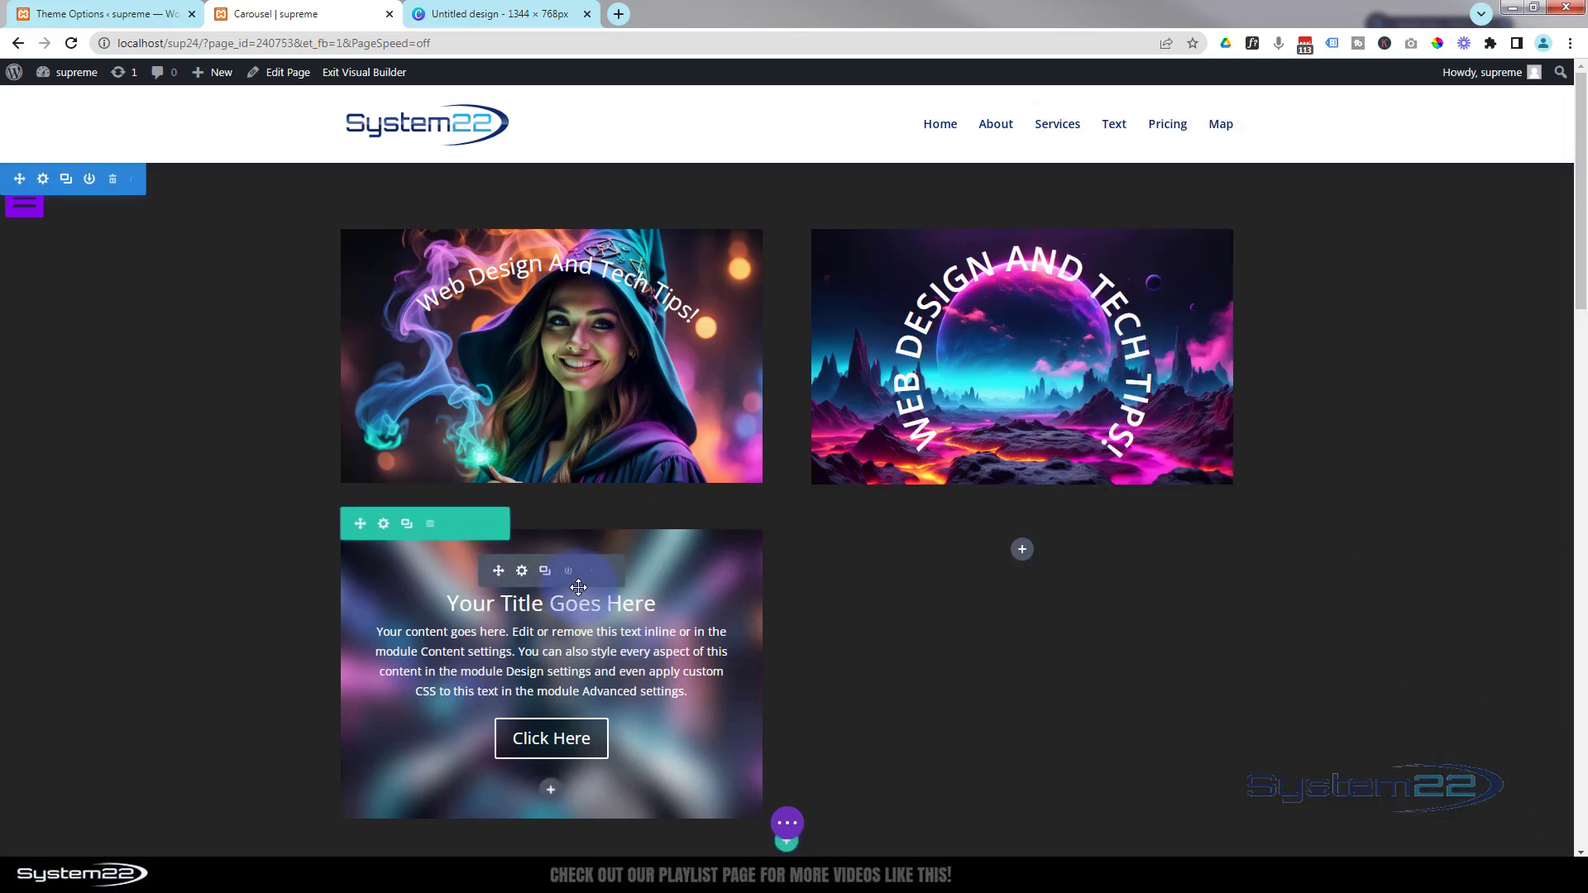
pyautogui.click(521, 571)
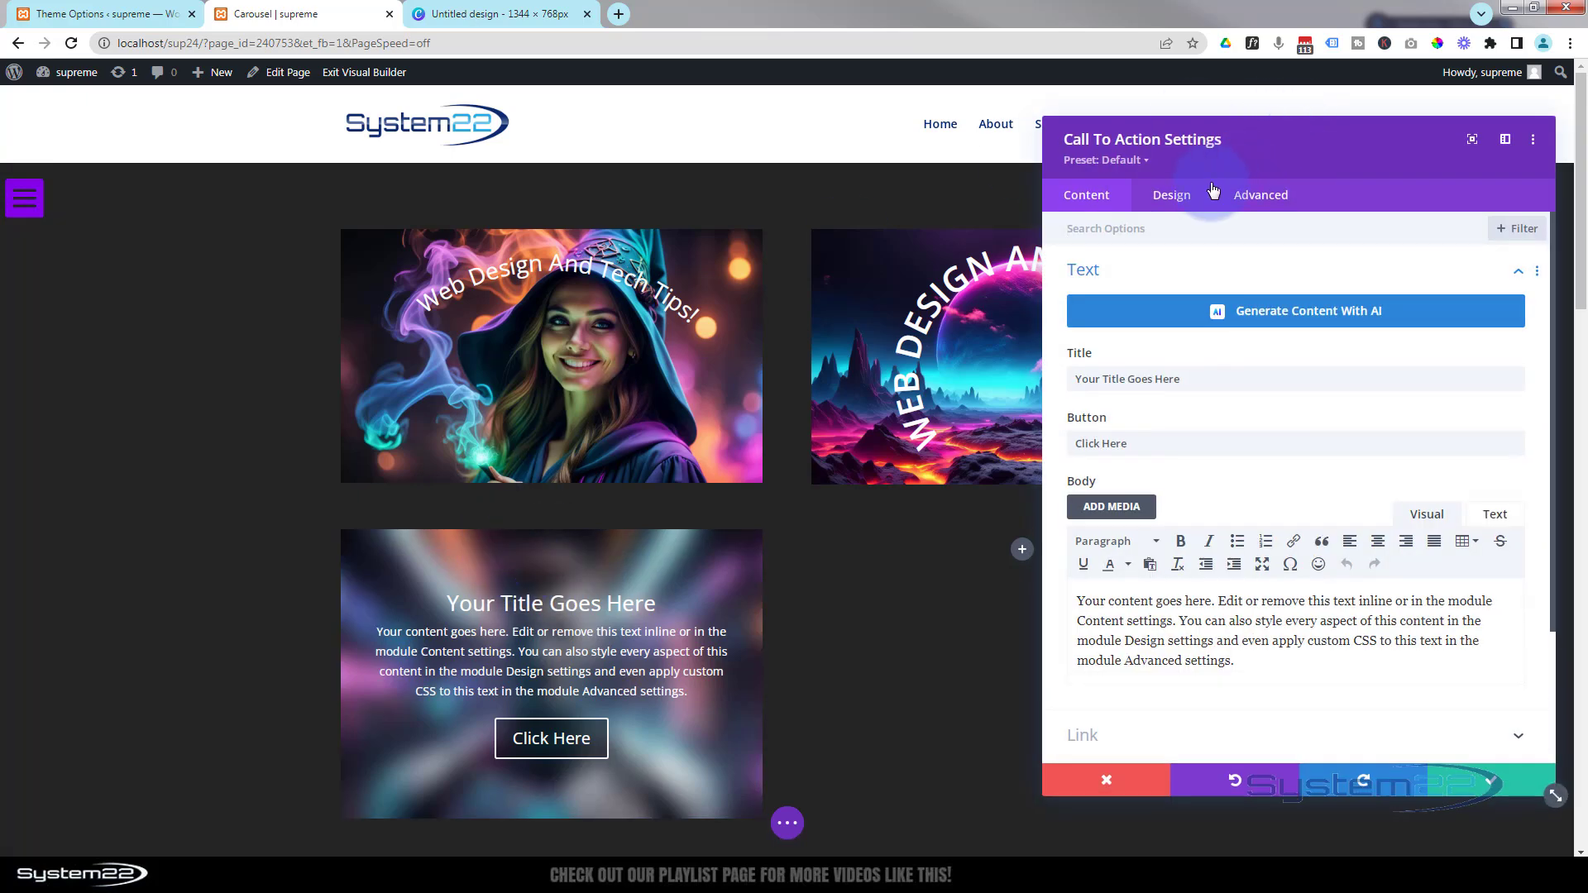
pyautogui.click(1183, 198)
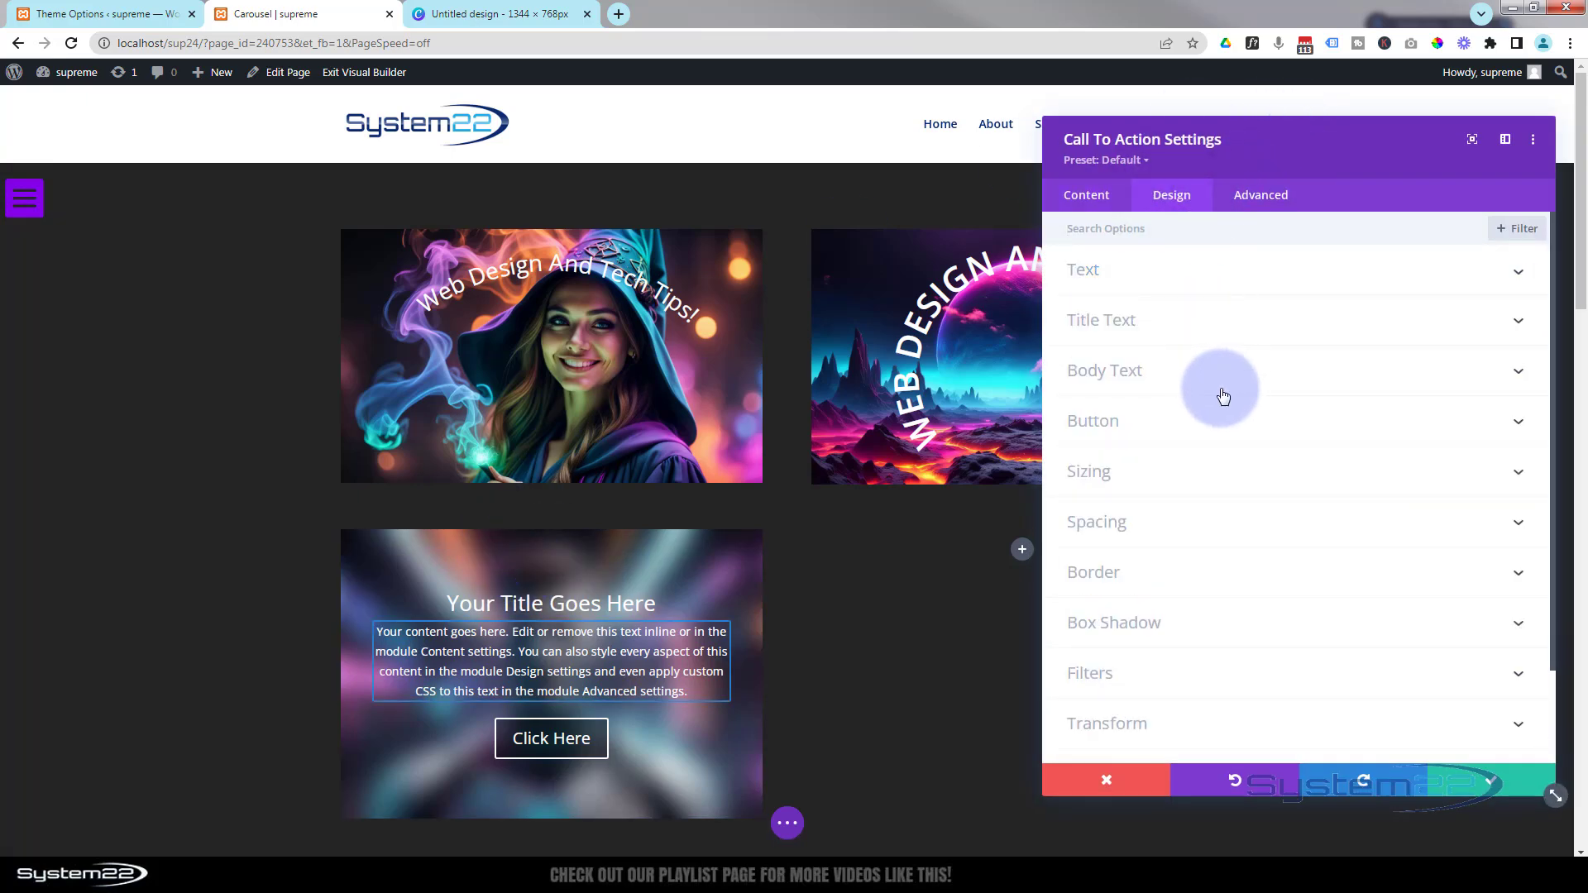
pyautogui.scroll(-2, 1223, 397)
pyautogui.click(1169, 562)
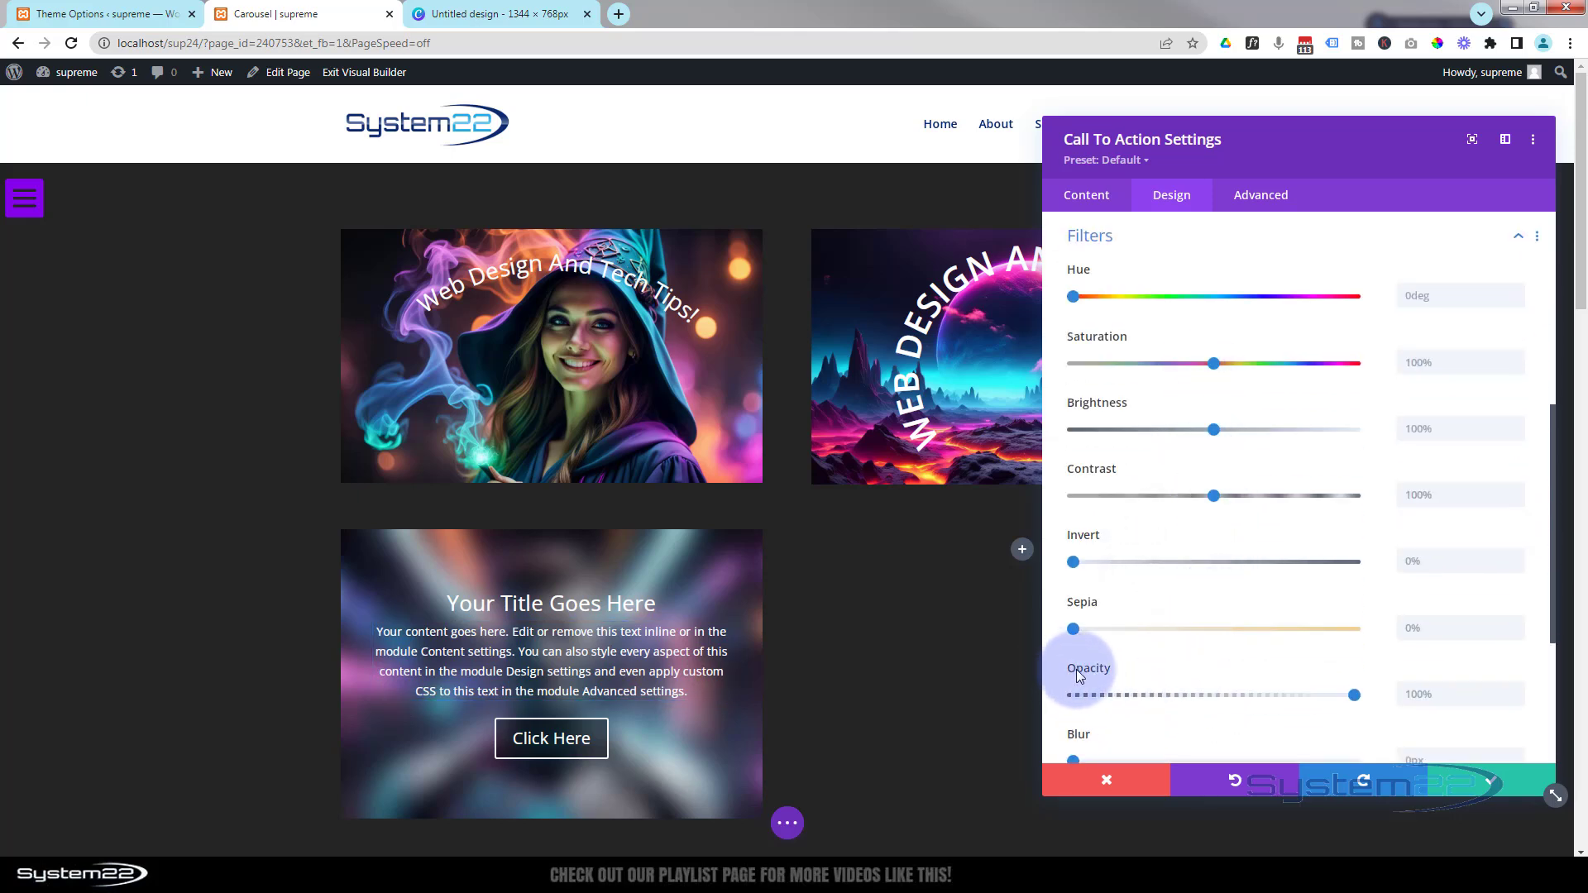
pyautogui.moveTo(1301, 152); pyautogui.dragTo(1094, 170)
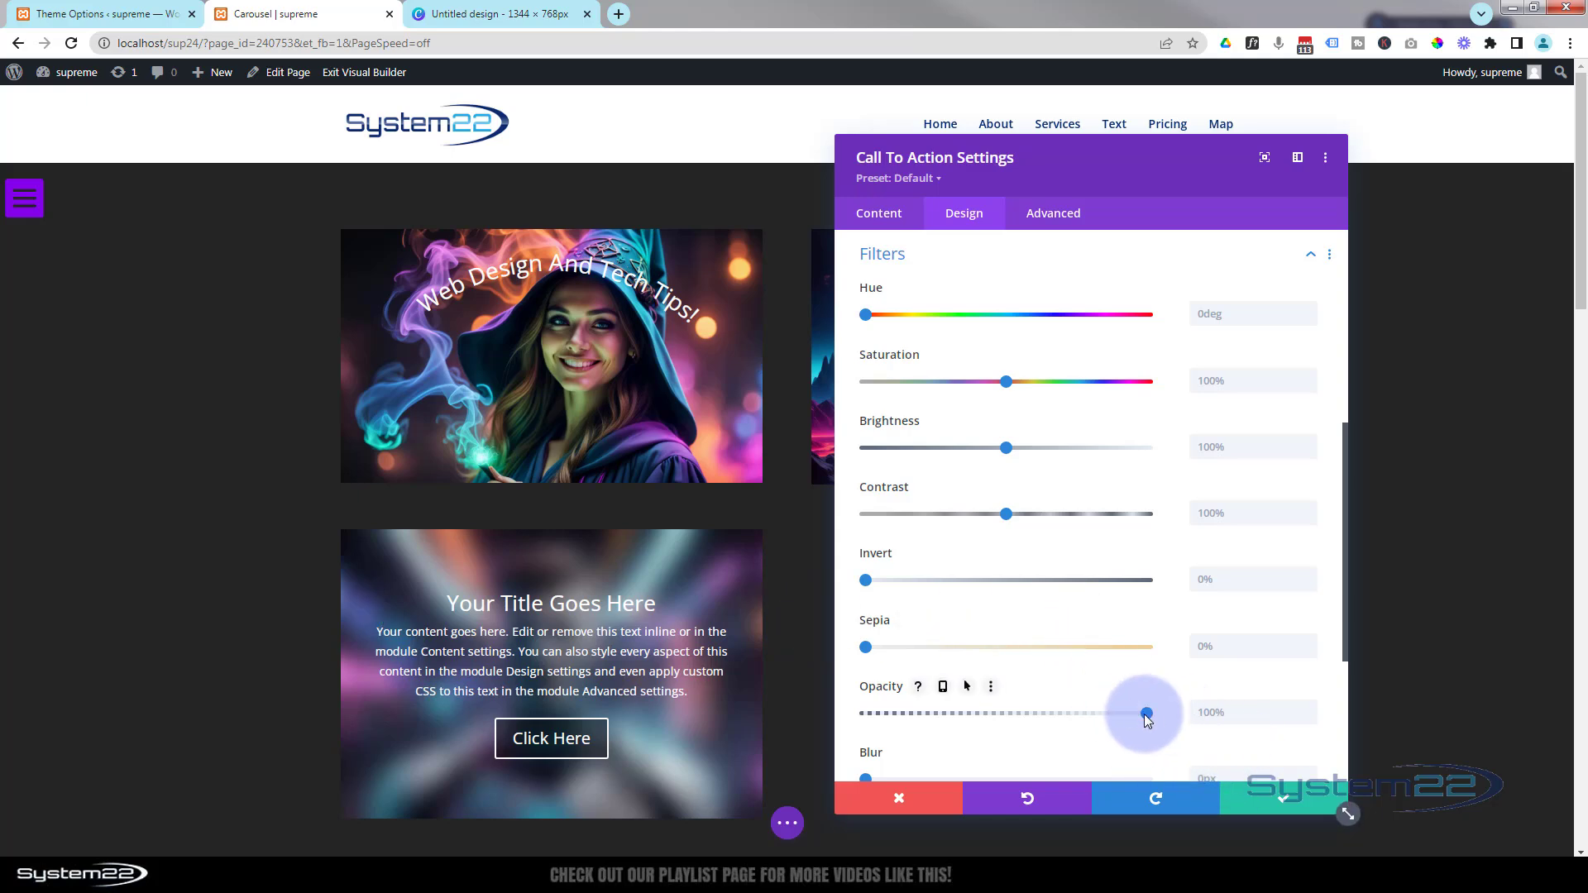
pyautogui.moveTo(1146, 719); pyautogui.dragTo(828, 724)
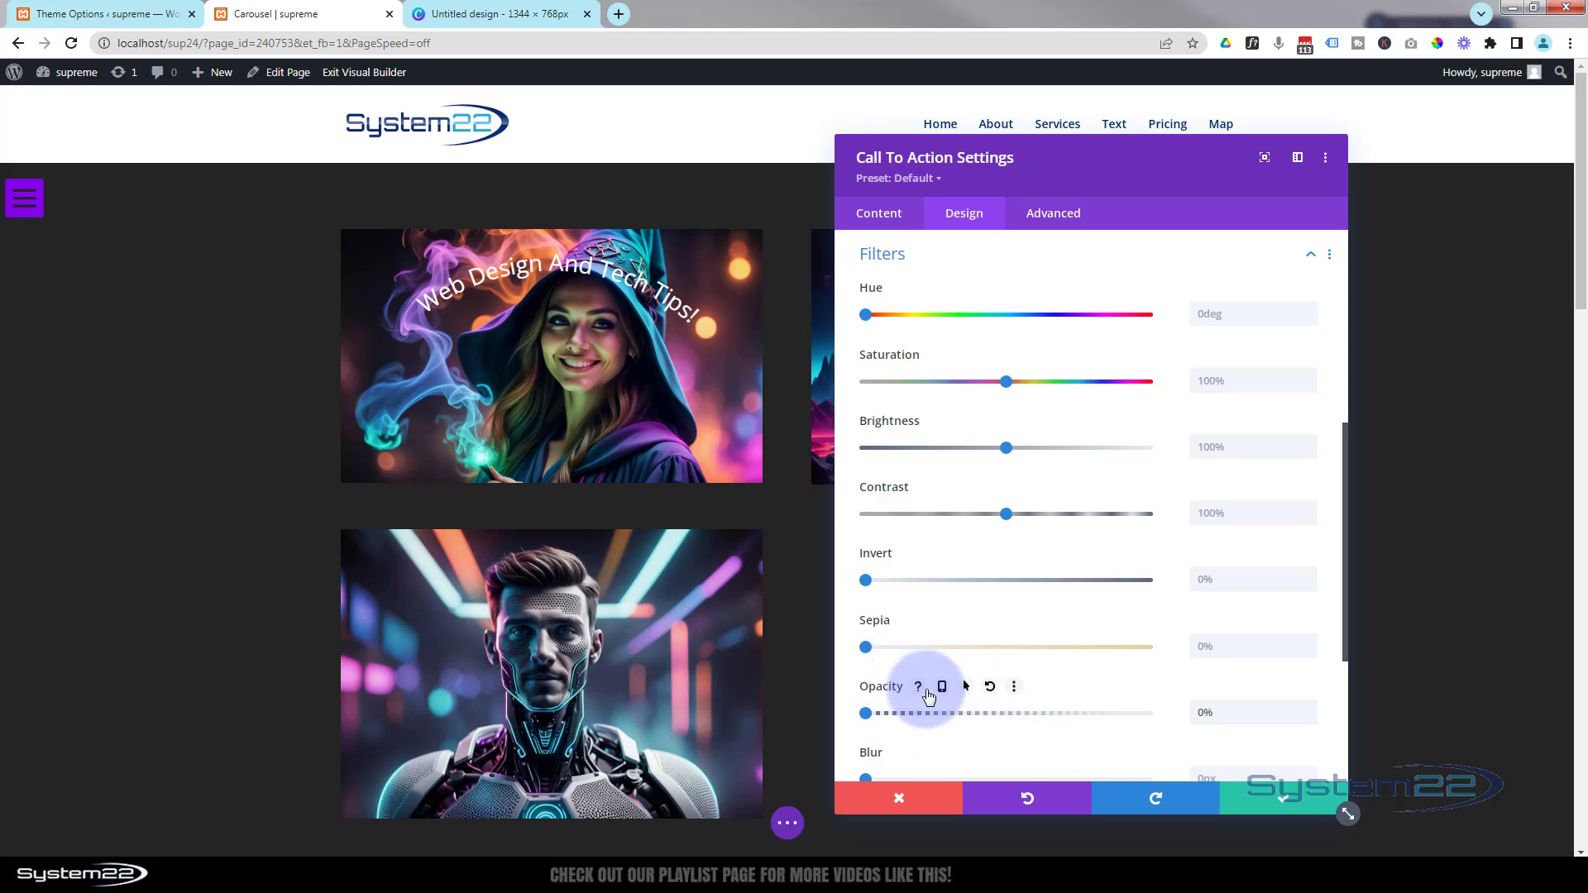
# - Enable hover options for the module's opacity filter, set the hover opacity to 100%, and compare the desktop and hover states
pyautogui.click(966, 687)
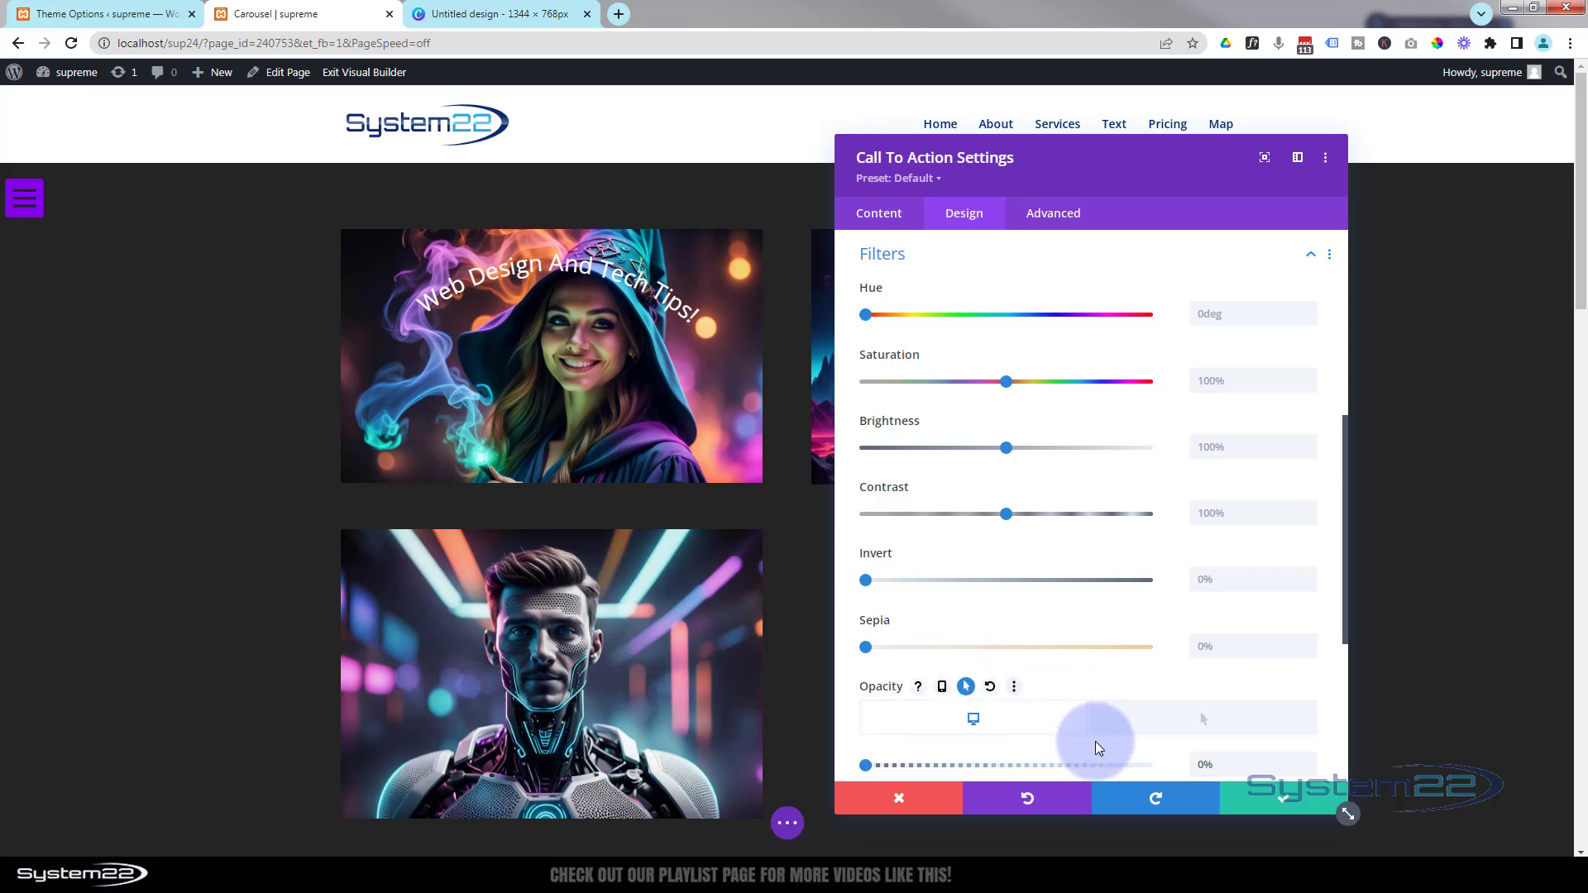
pyautogui.click(1203, 723)
pyautogui.scroll(-3, 1169, 583)
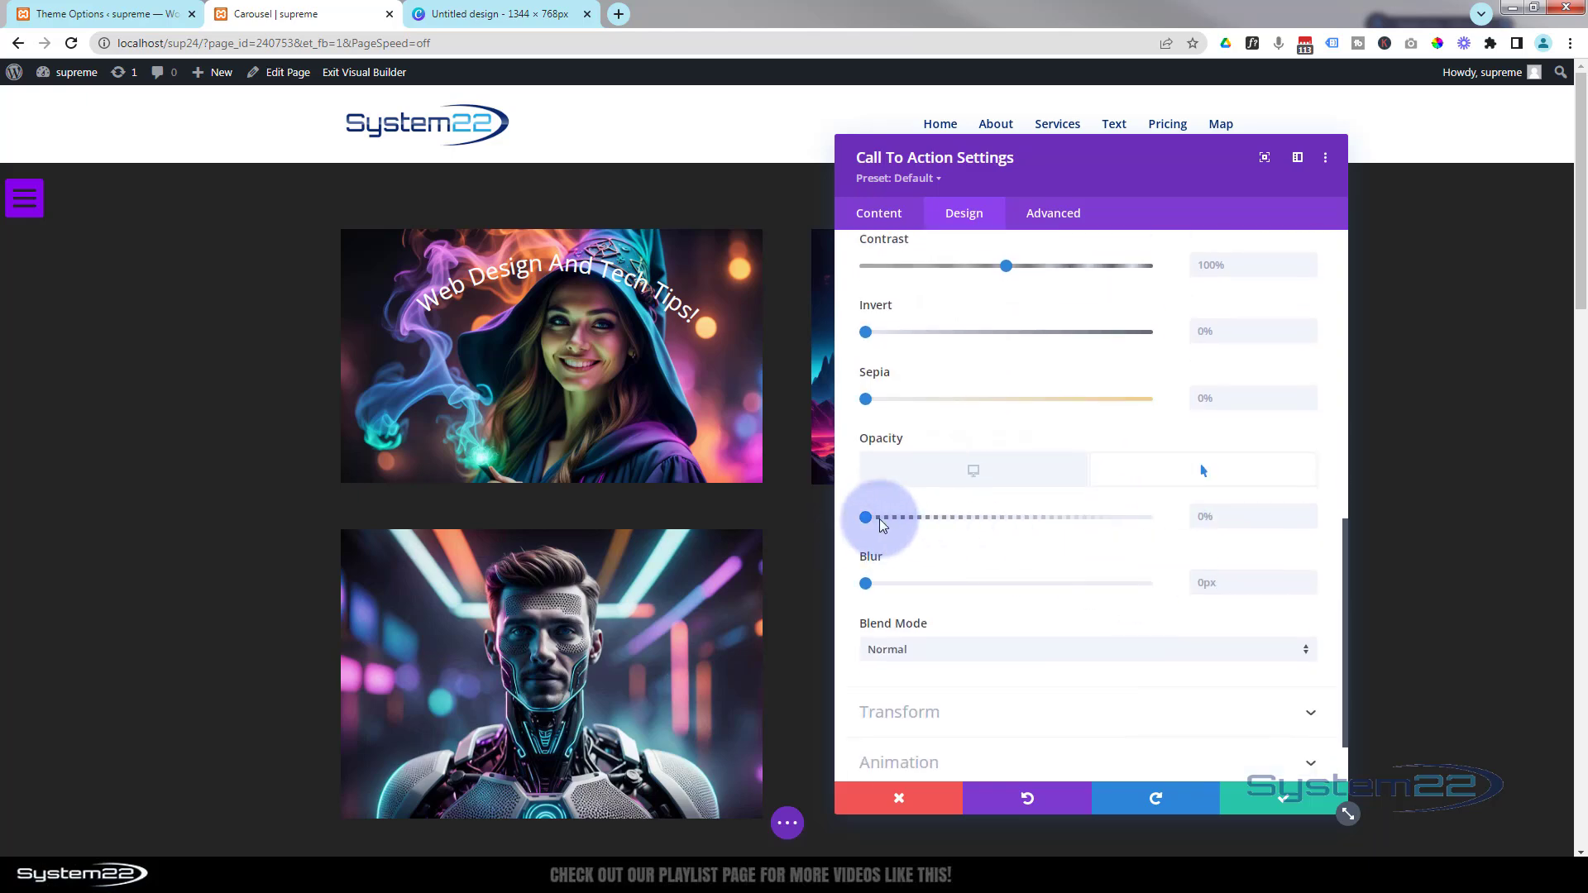
pyautogui.moveTo(866, 519); pyautogui.dragTo(1315, 517)
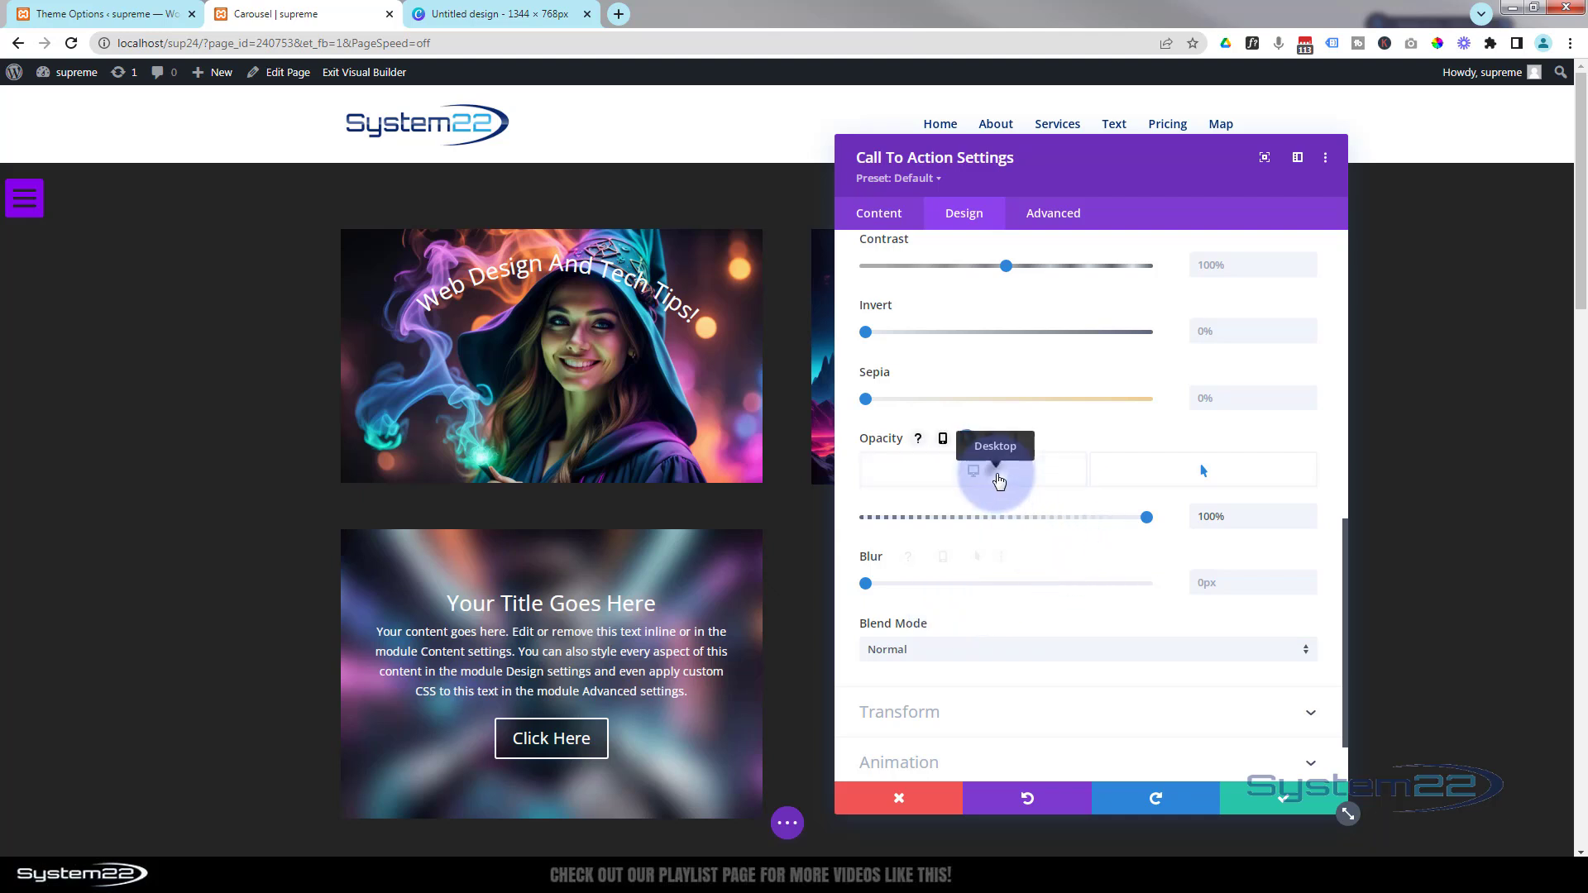
pyautogui.click(999, 481)
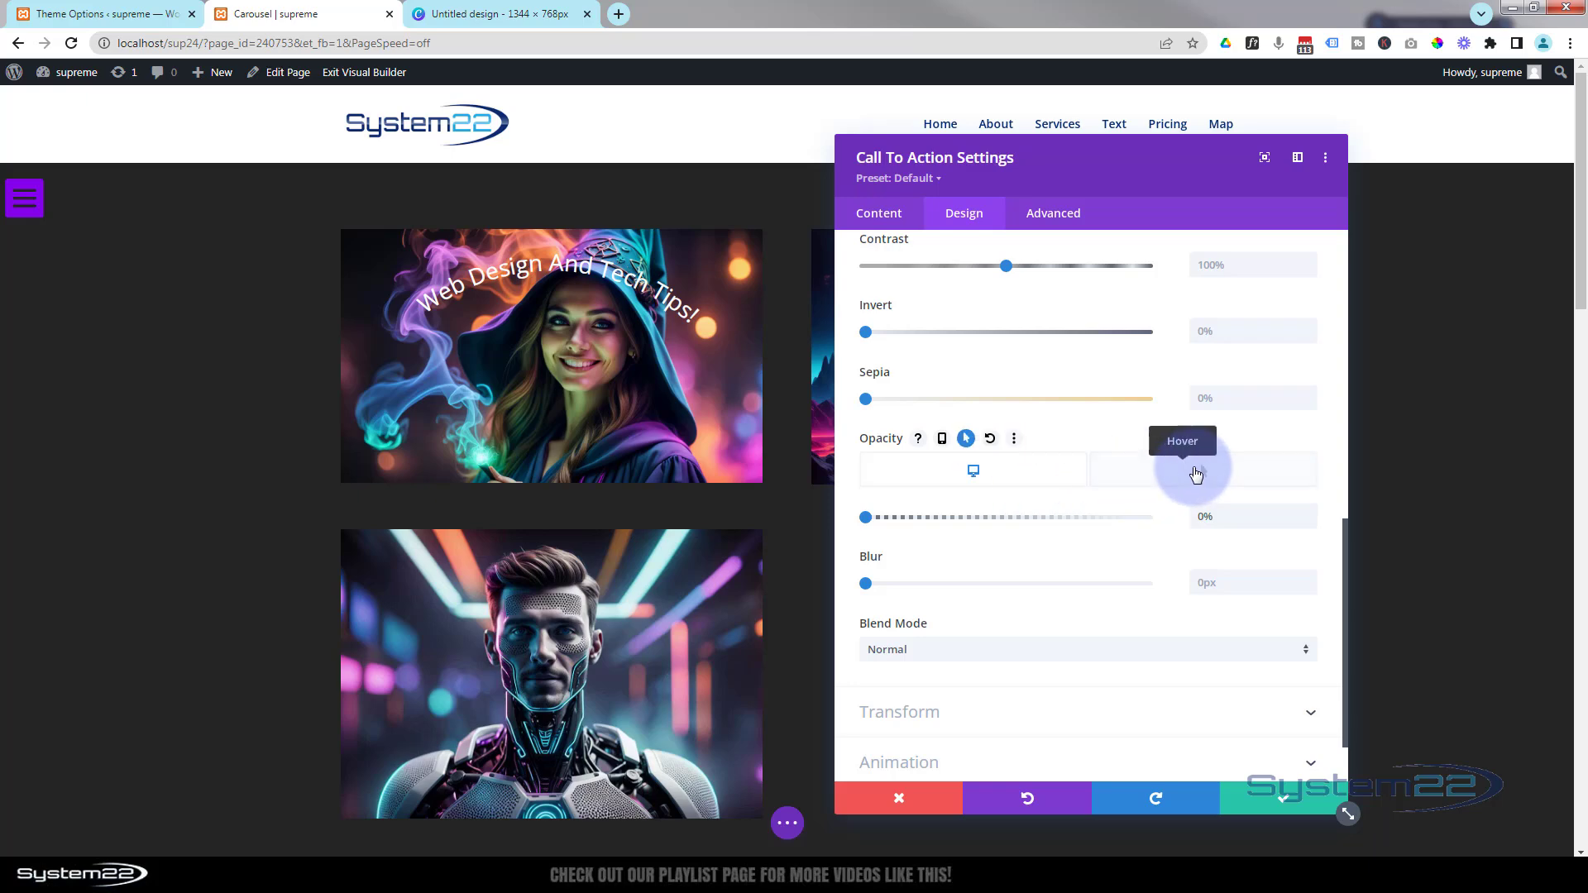
pyautogui.click(1196, 474)
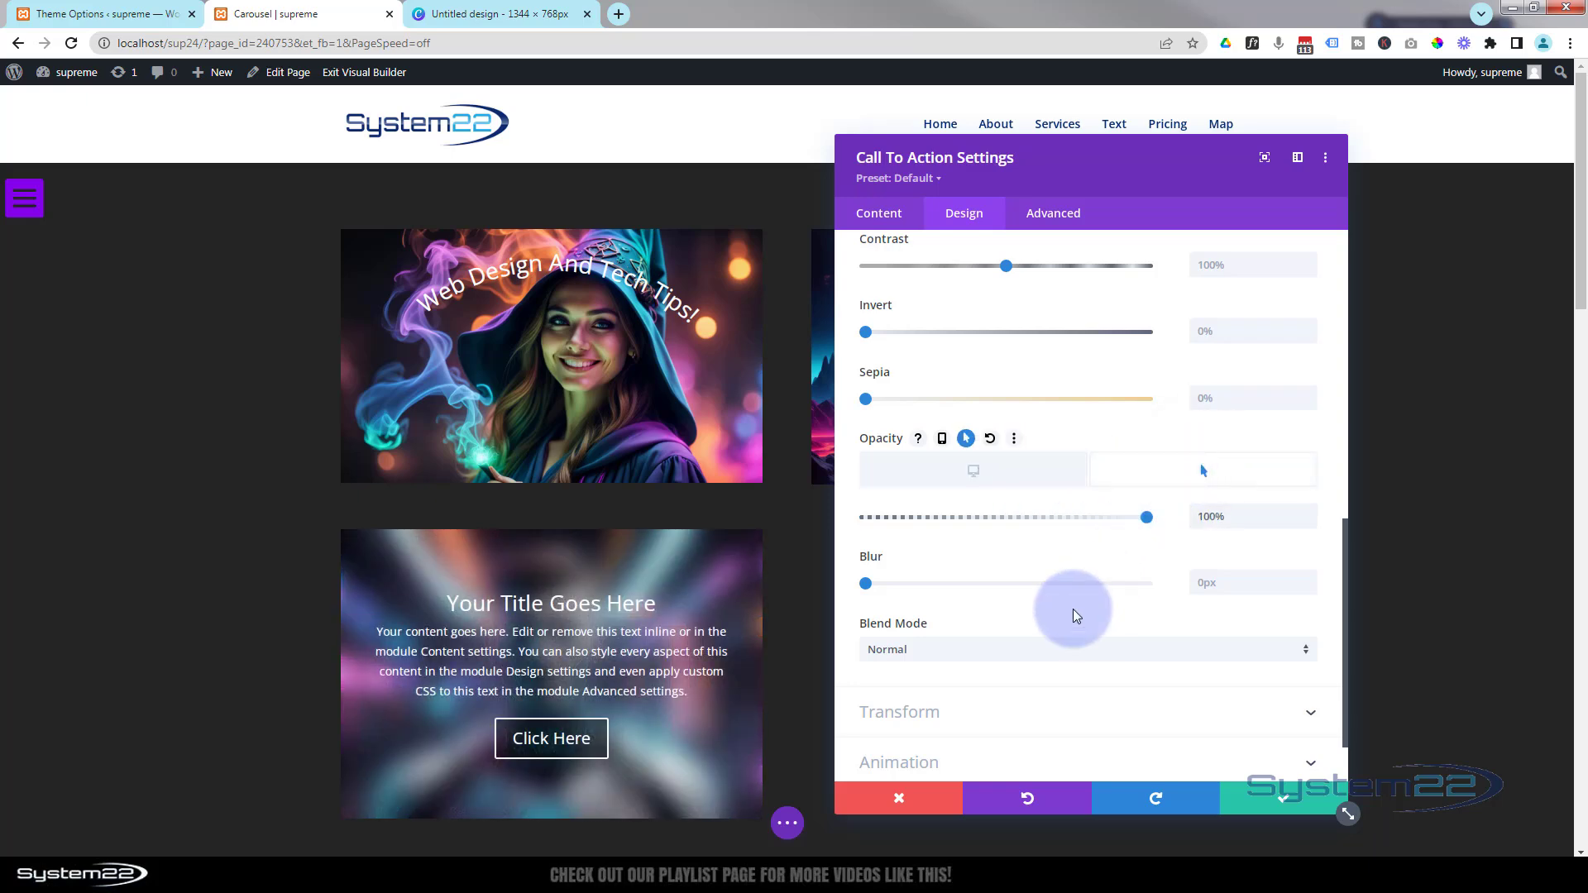
# - Set the call to action module's transition duration to 2000ms
pyautogui.scroll(3, 1092, 646)
pyautogui.scroll(5, 1090, 607)
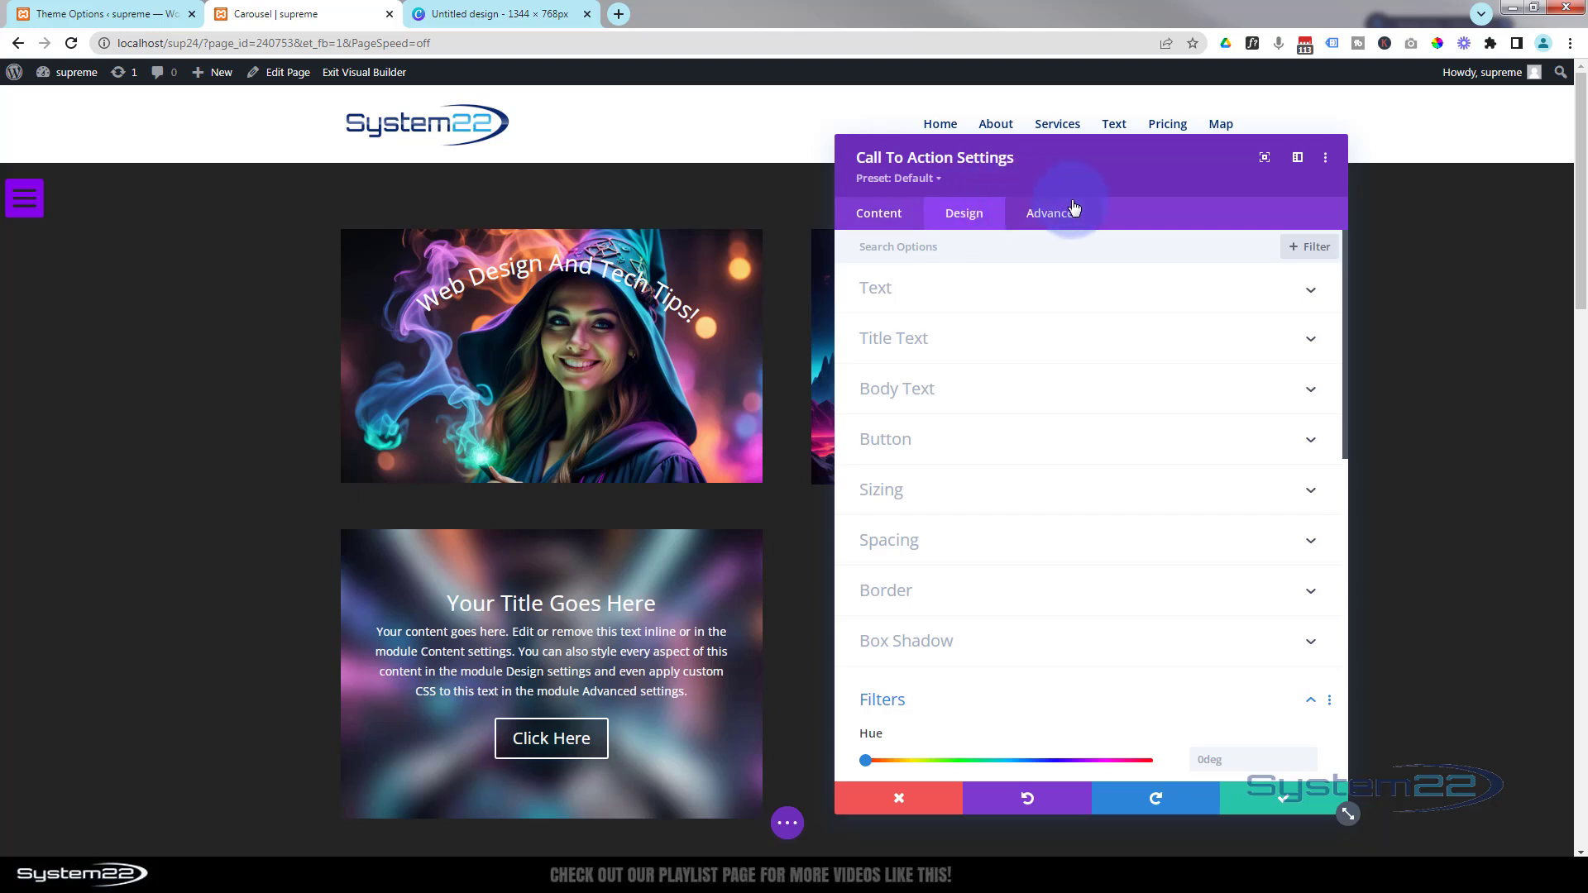
pyautogui.click(1065, 217)
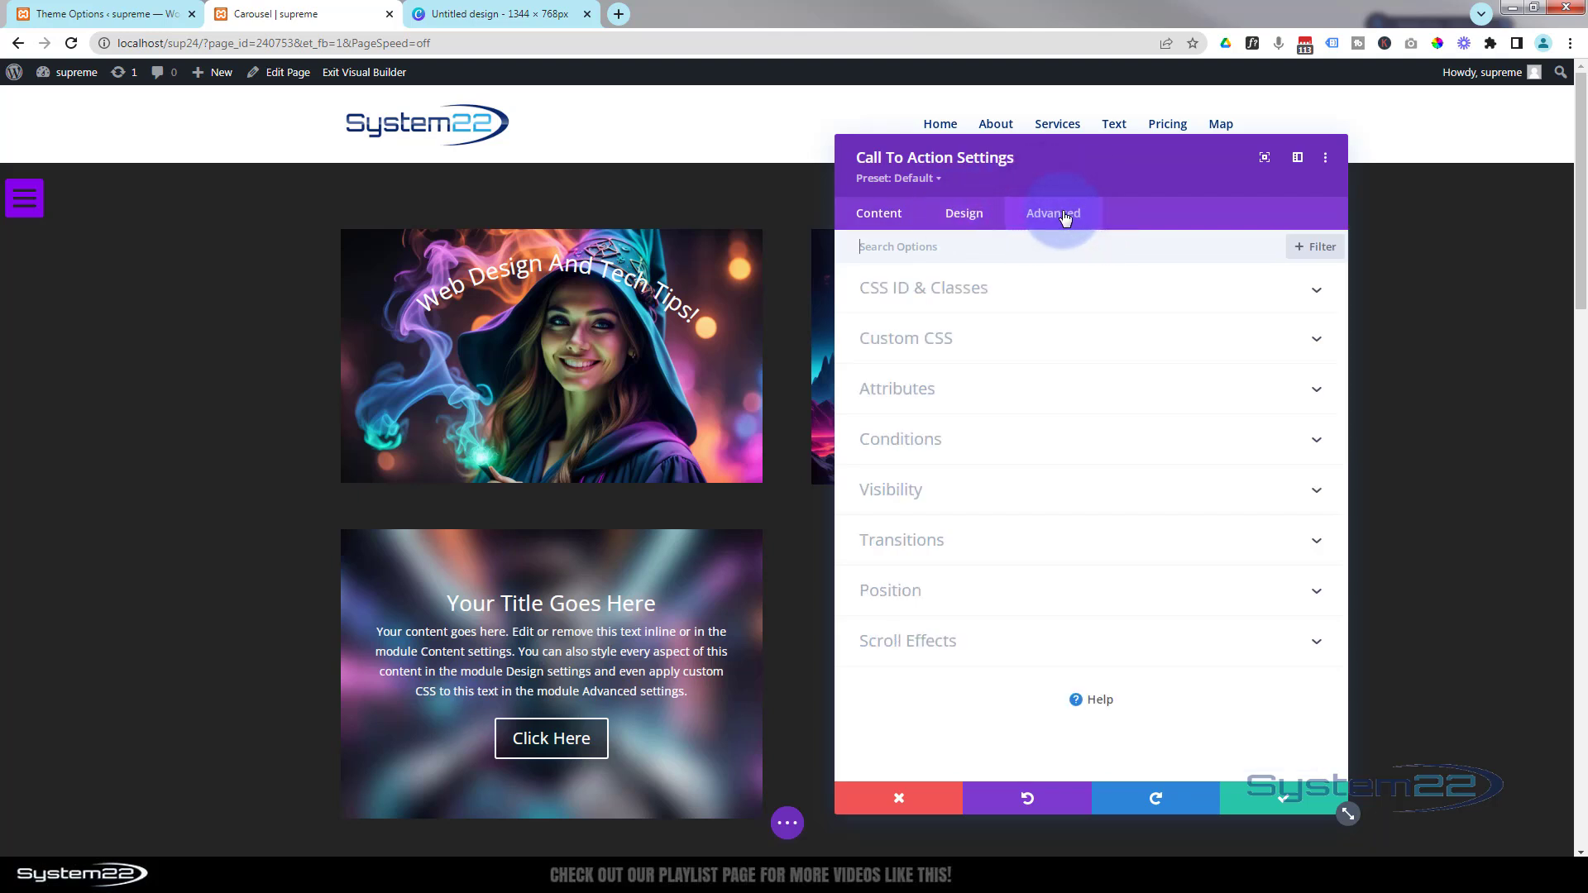
pyautogui.click(985, 545)
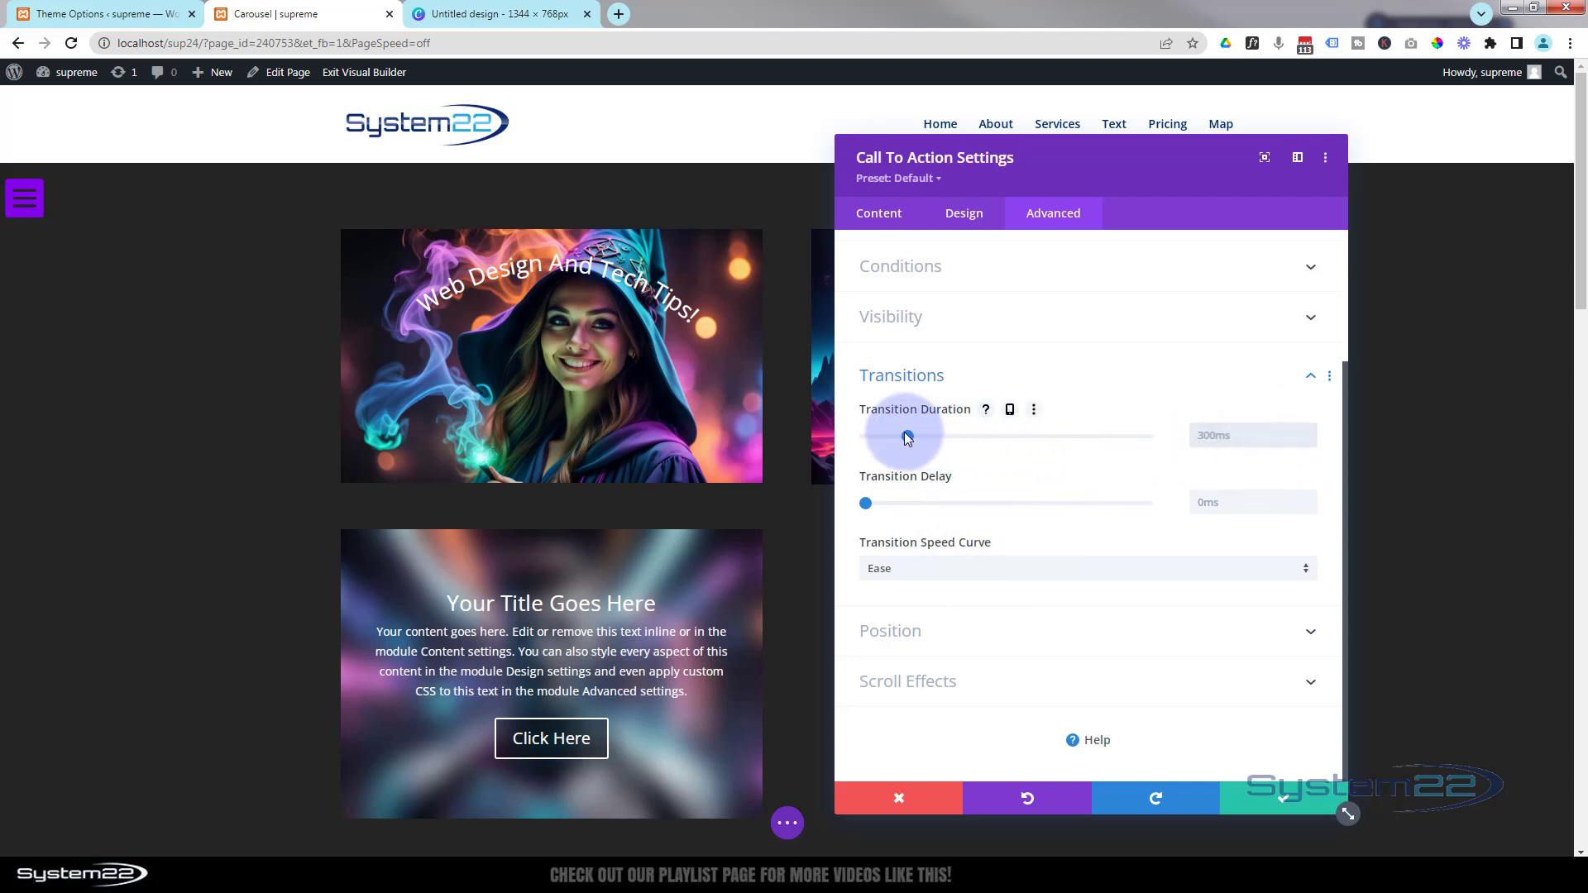
pyautogui.moveTo(907, 436); pyautogui.dragTo(1179, 469)
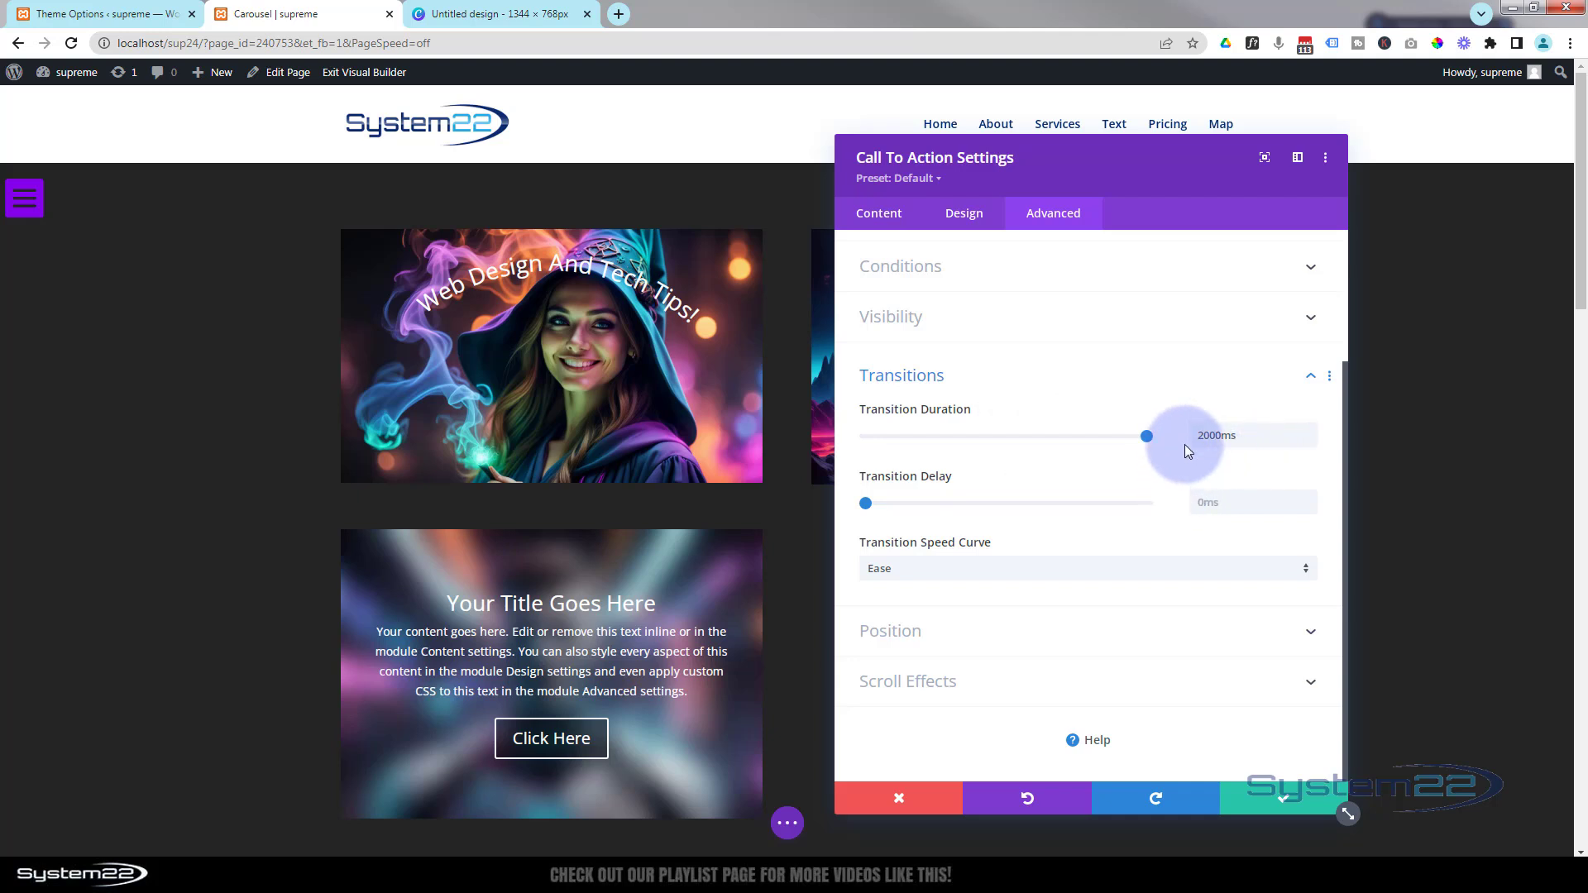
pyautogui.moveTo(1199, 435); pyautogui.dragTo(1192, 436)
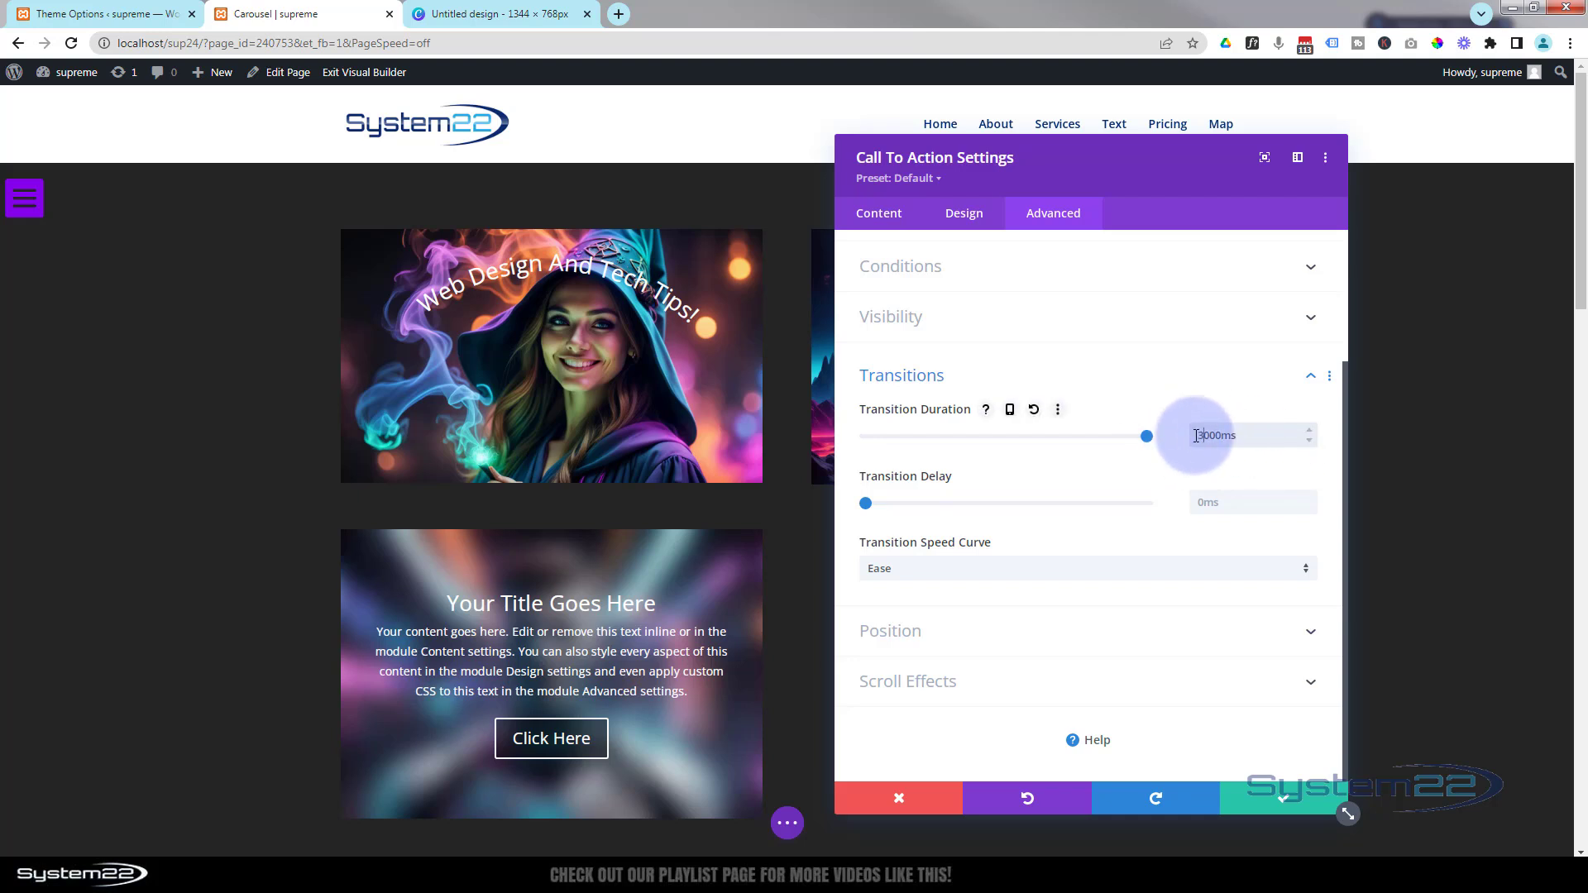
pyautogui.moveTo(1204, 436); pyautogui.dragTo(1188, 426)
pyautogui.write('2')
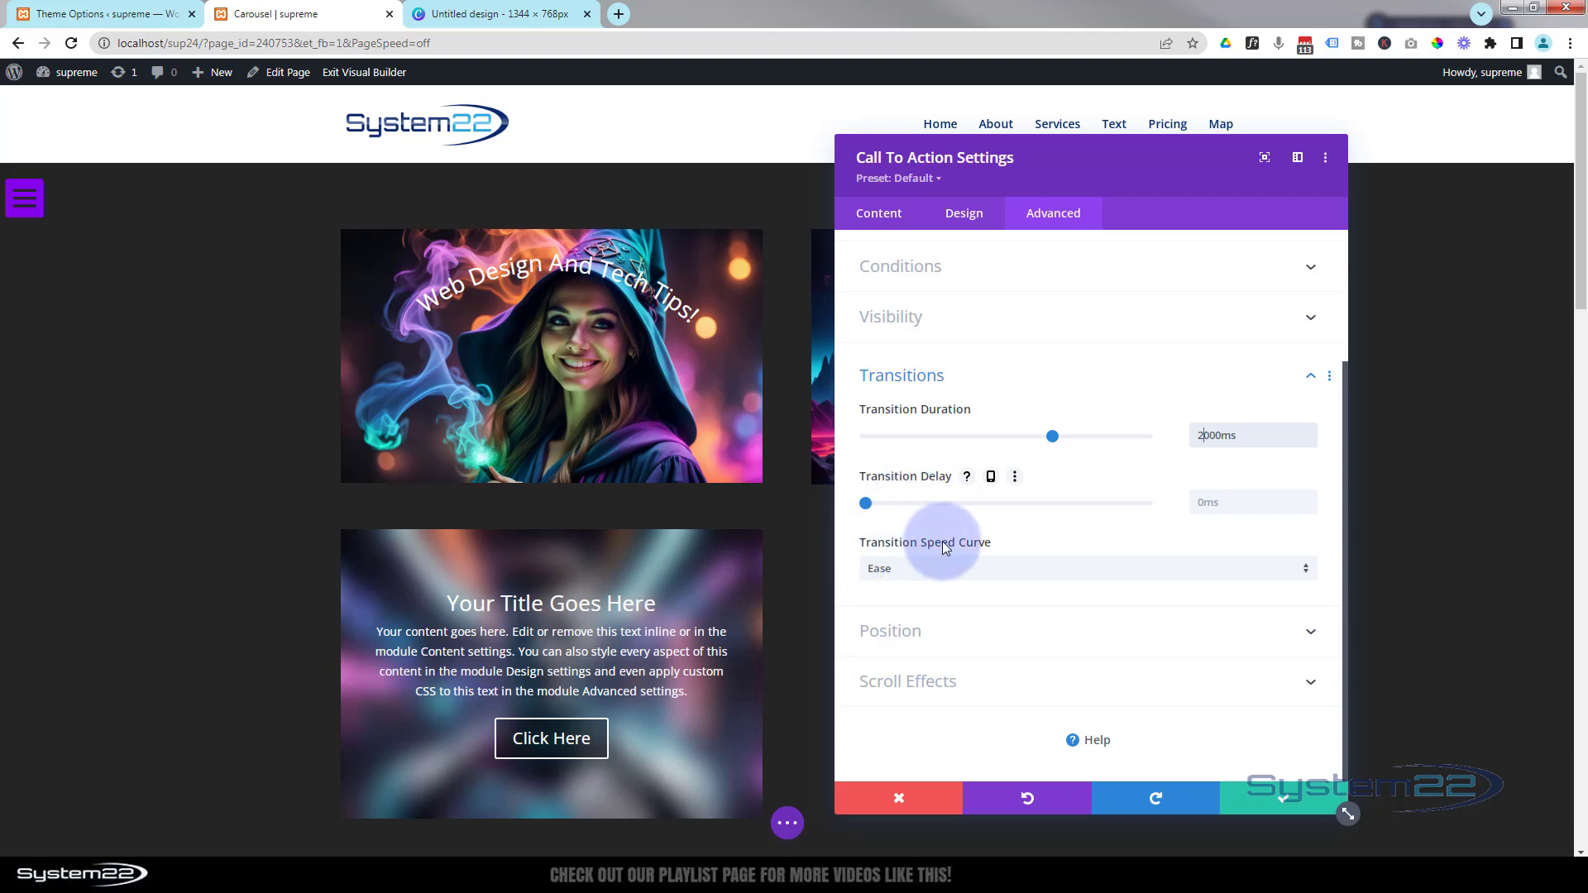
# - Set the module's transition speed curve to Ease-In-Out and save the call to action settings
pyautogui.click(969, 570)
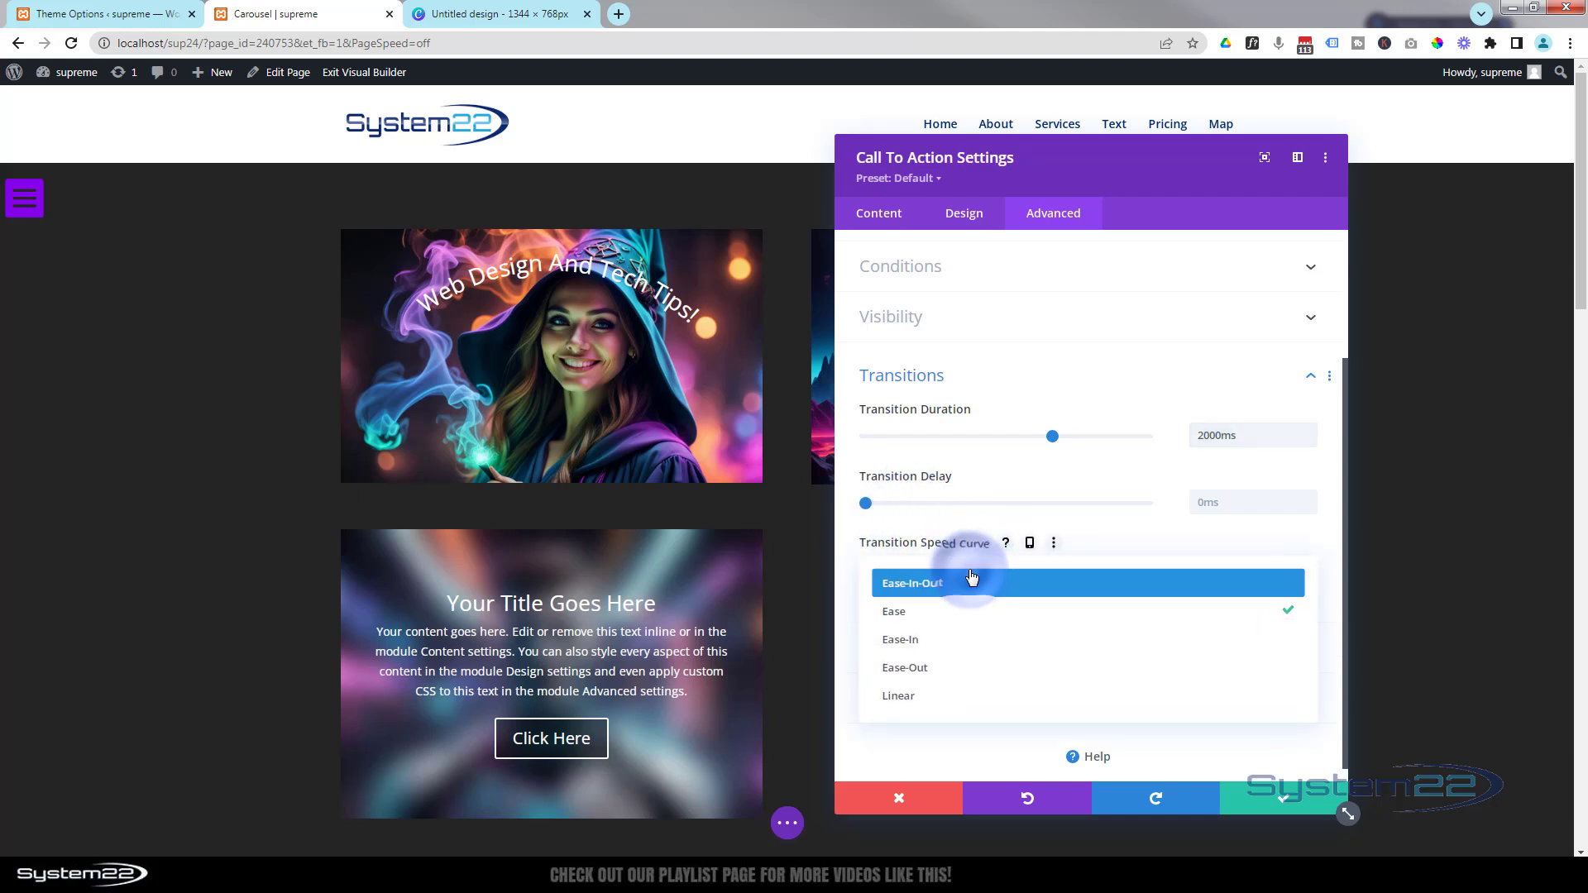
pyautogui.click(954, 584)
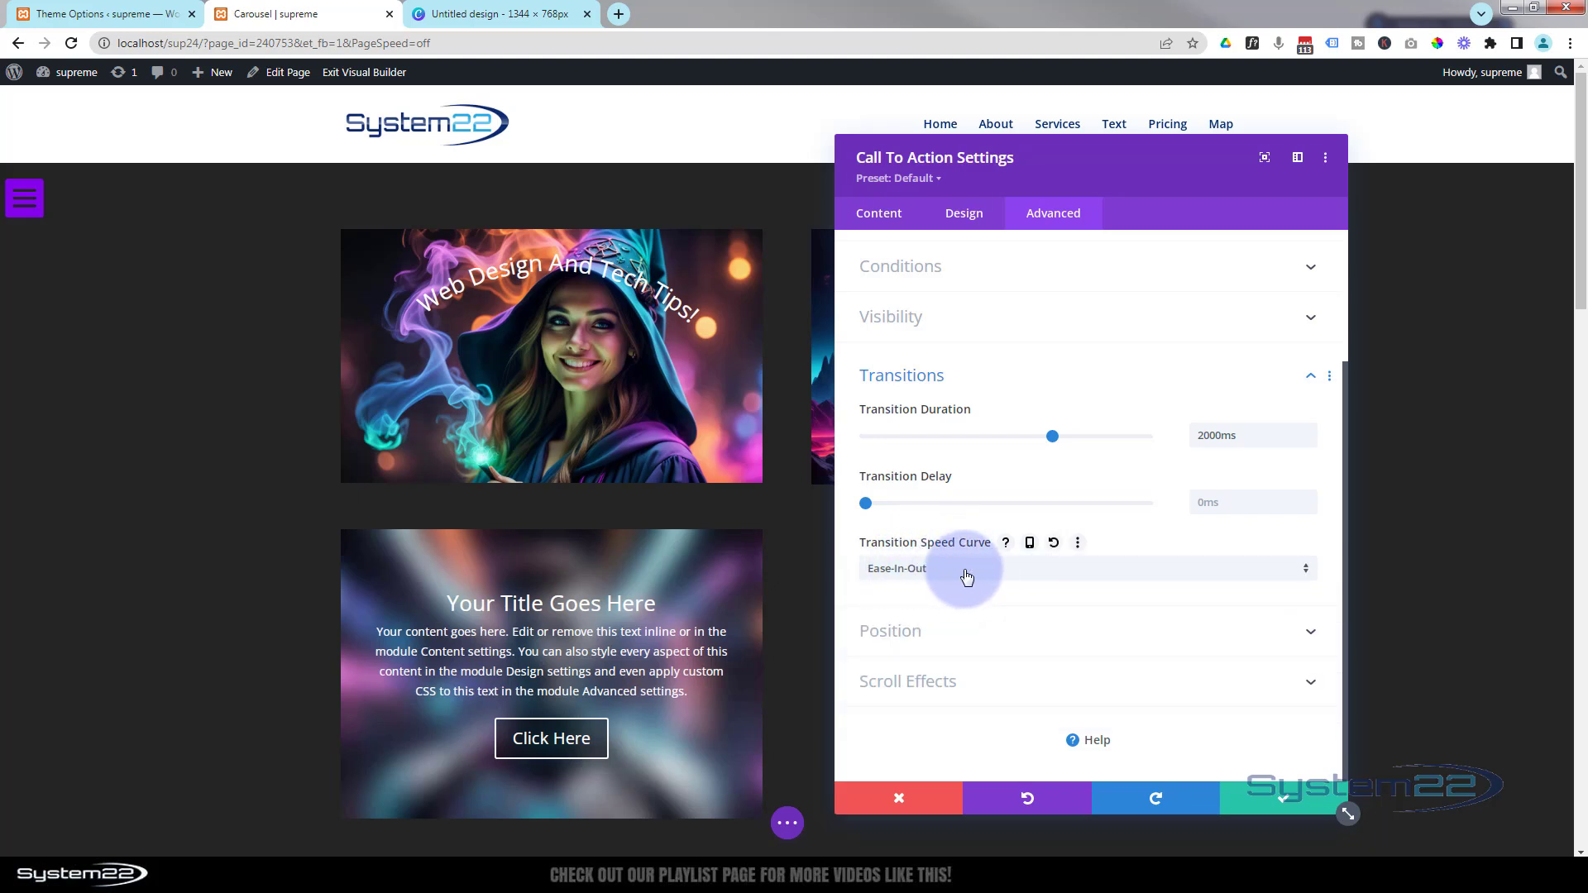
pyautogui.click(966, 577)
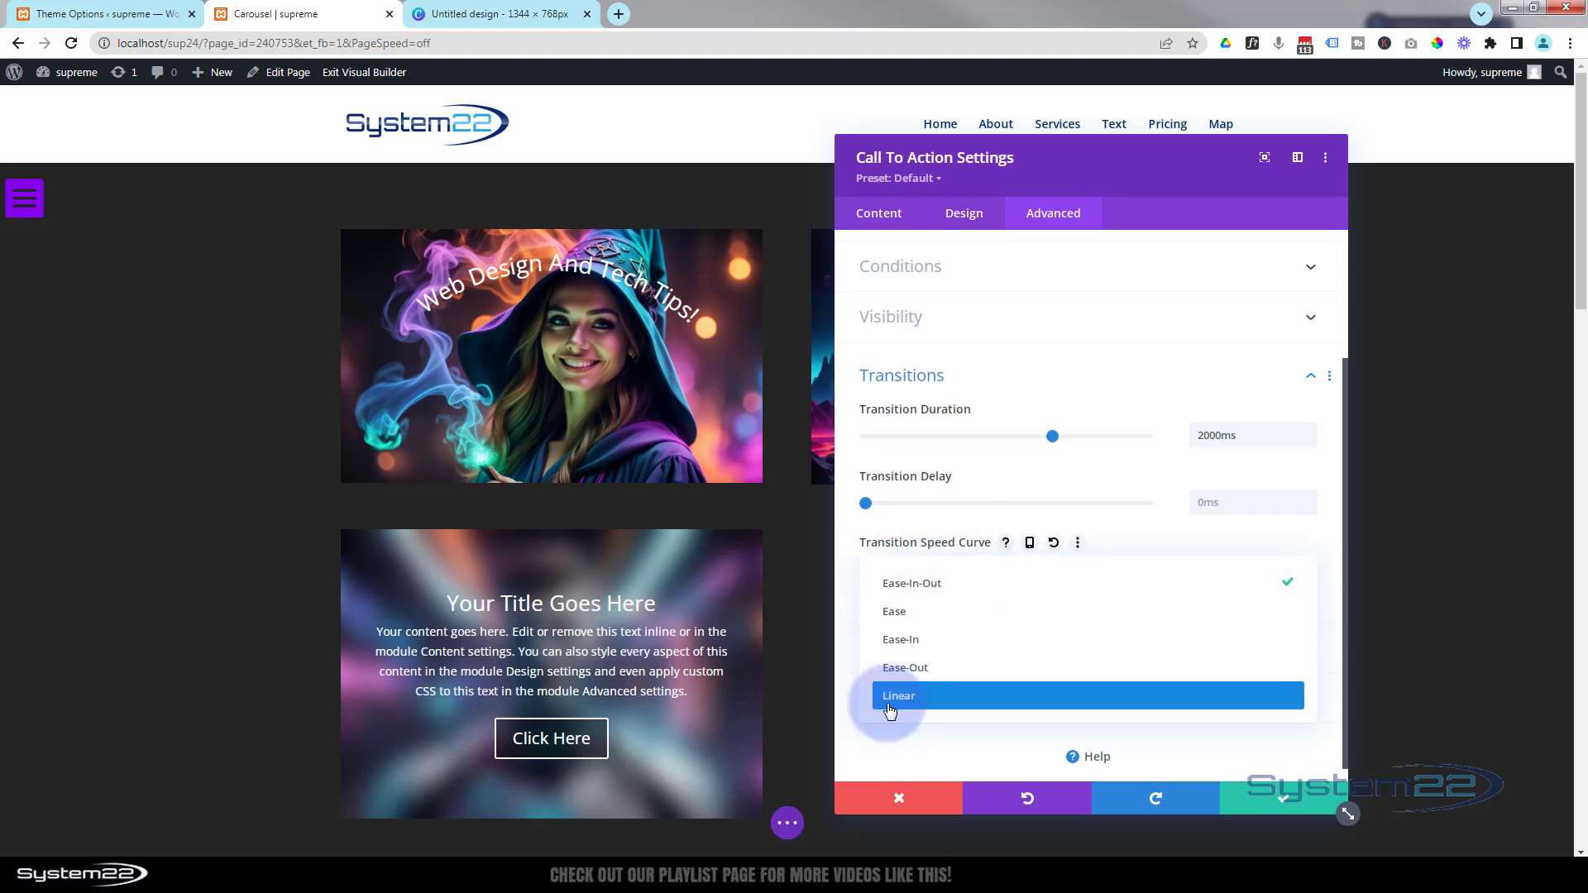
pyautogui.click(918, 585)
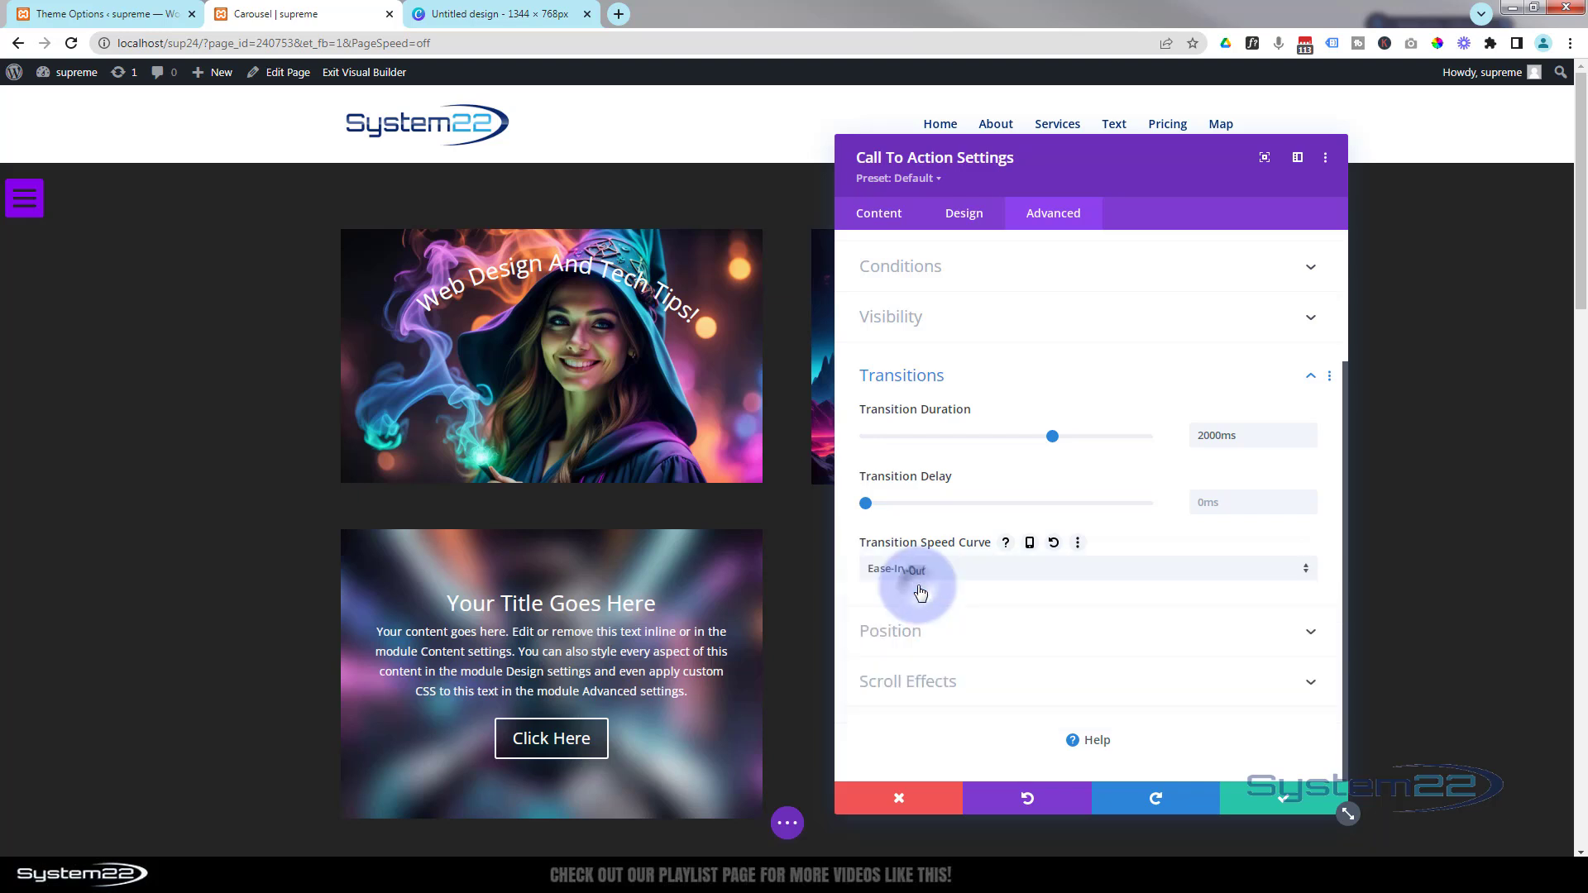
pyautogui.click(1271, 806)
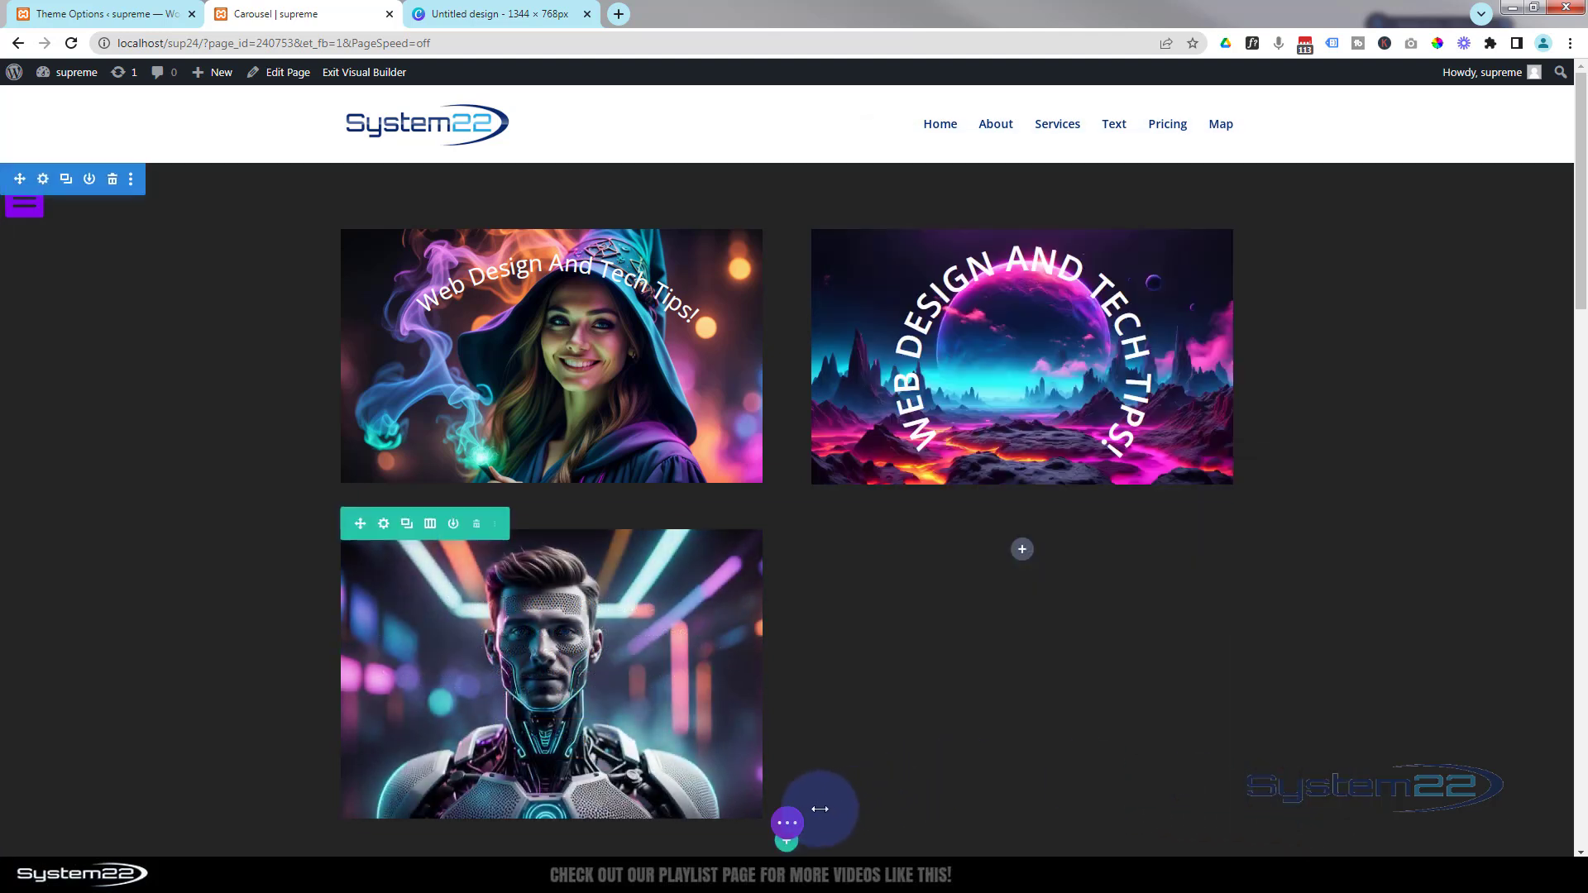
# - Save the page as a draft and exit the visual builder to test the robot image's hover effect on the live page
pyautogui.click(788, 827)
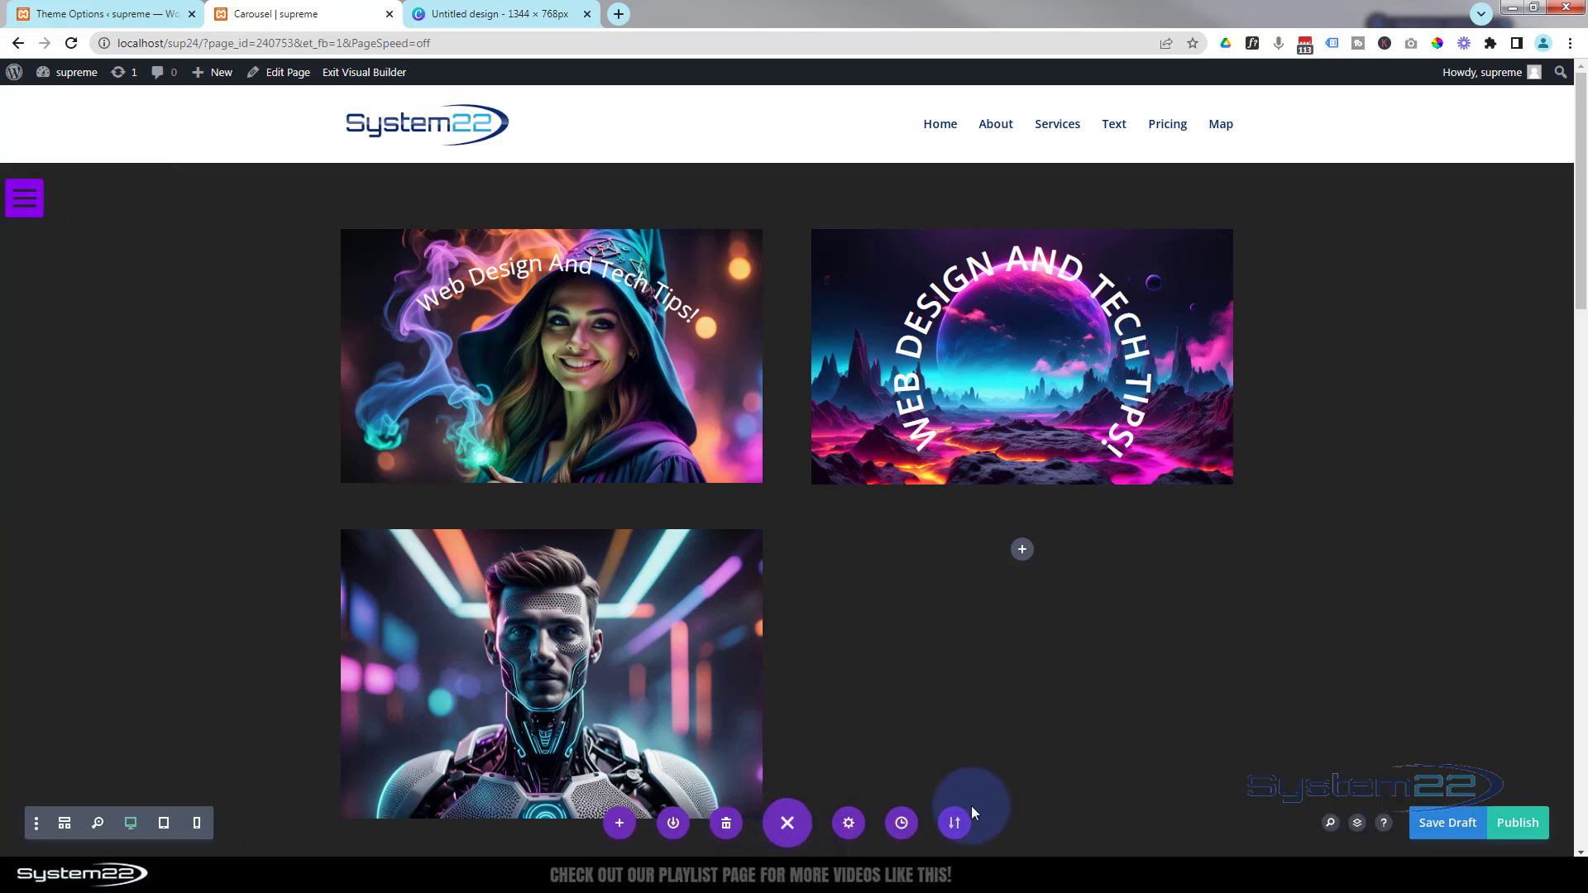
pyautogui.click(1459, 822)
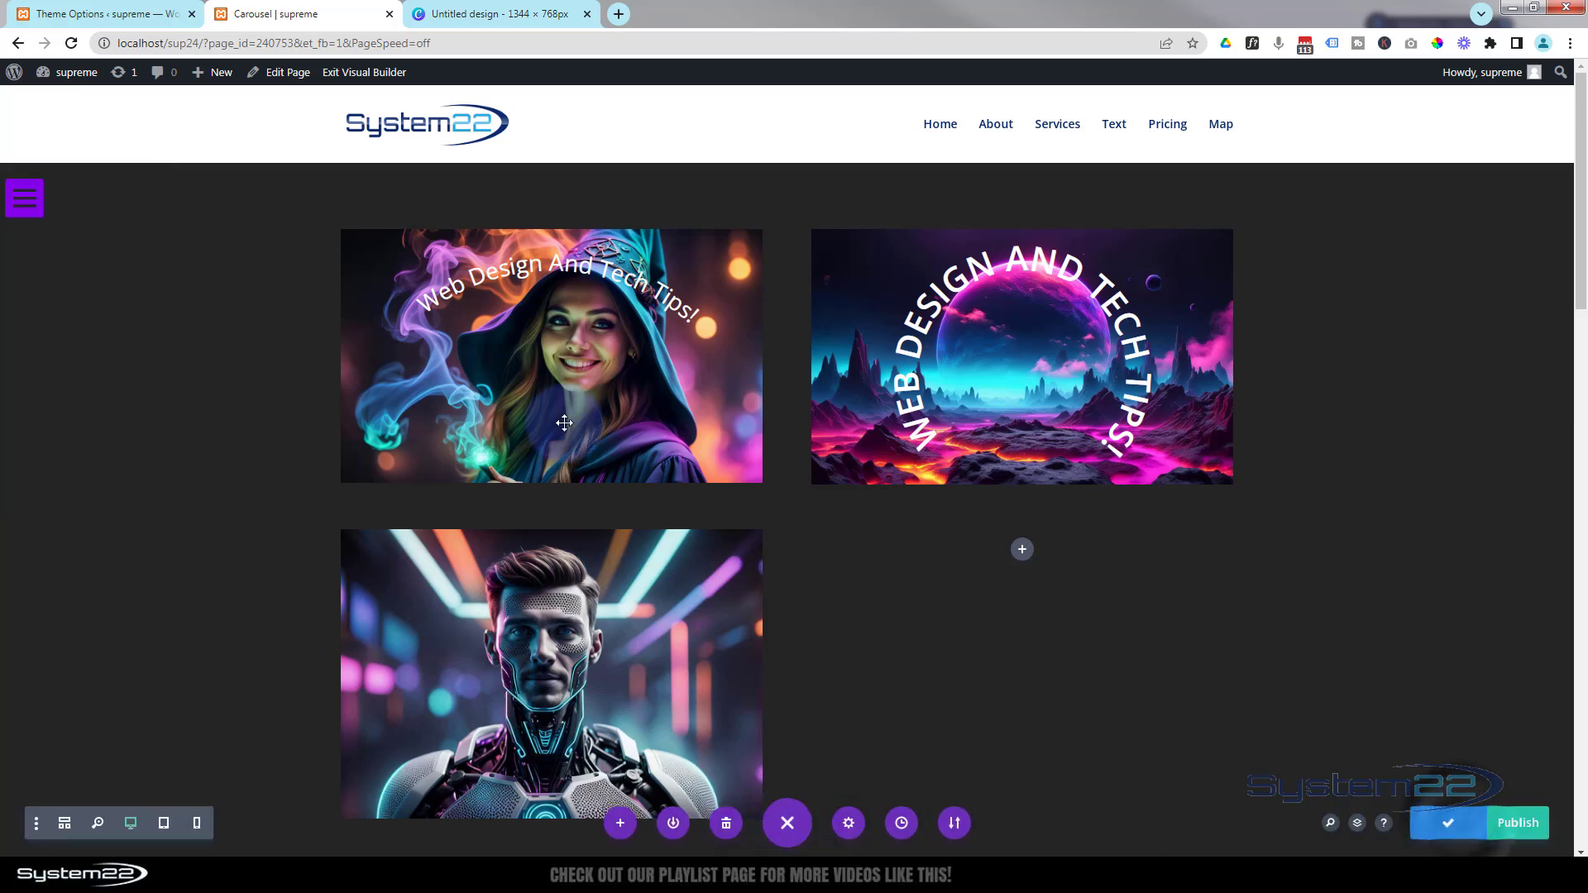
pyautogui.click(356, 73)
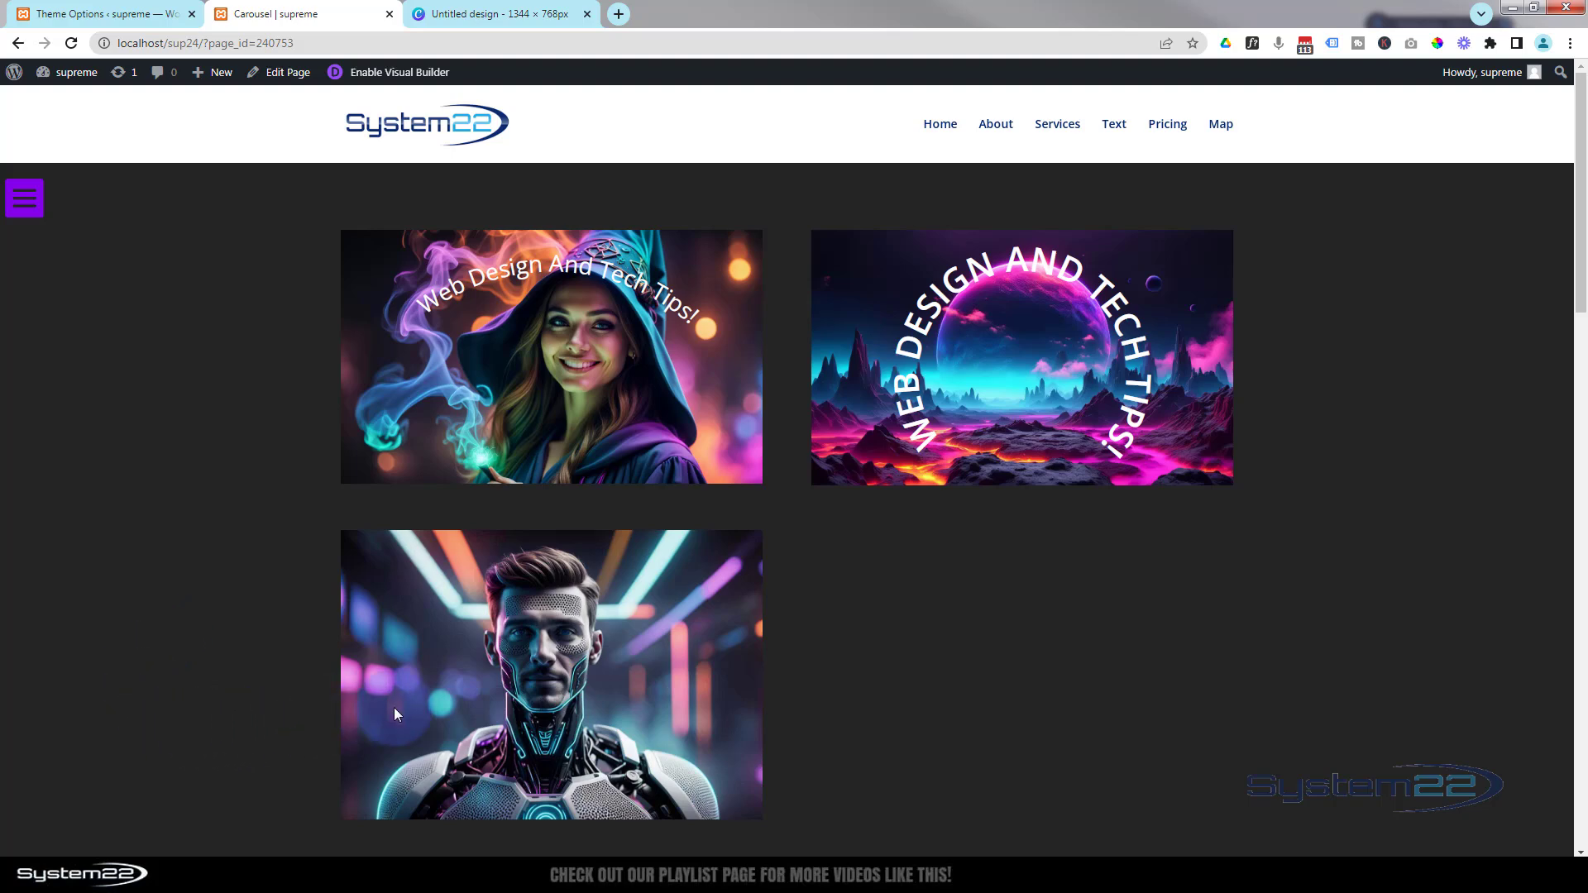
pyautogui.moveTo(393, 707)
pyautogui.click(268, 718)
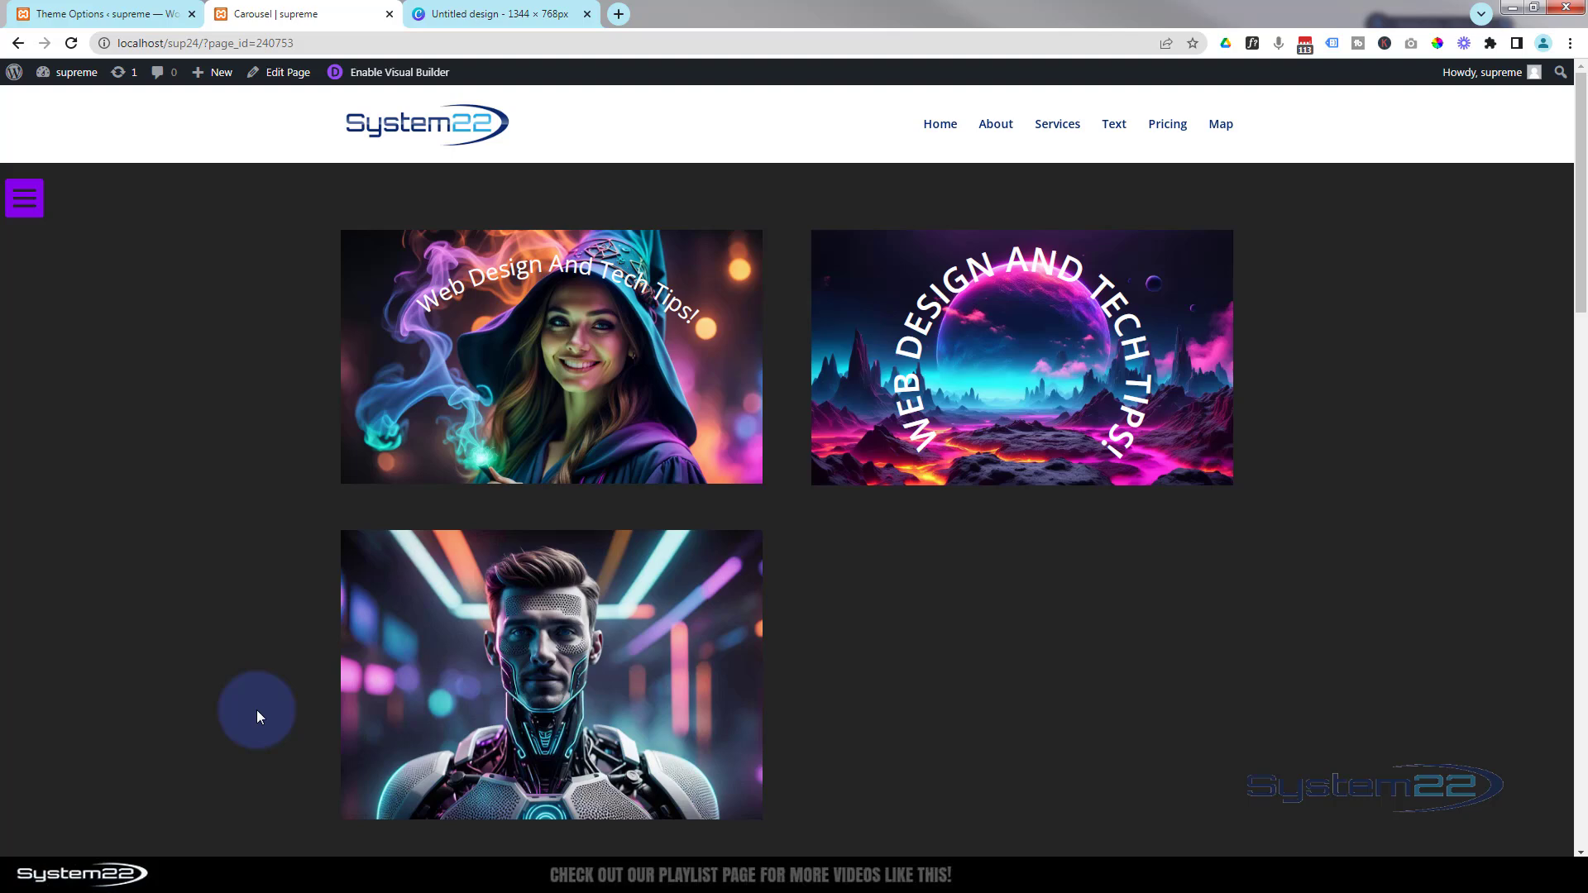
# - Emulate the page on an iPhone 12 Pro in the browser's developer tools and test the robot module's reveal by tapping on and off it
pyautogui.press('F12')
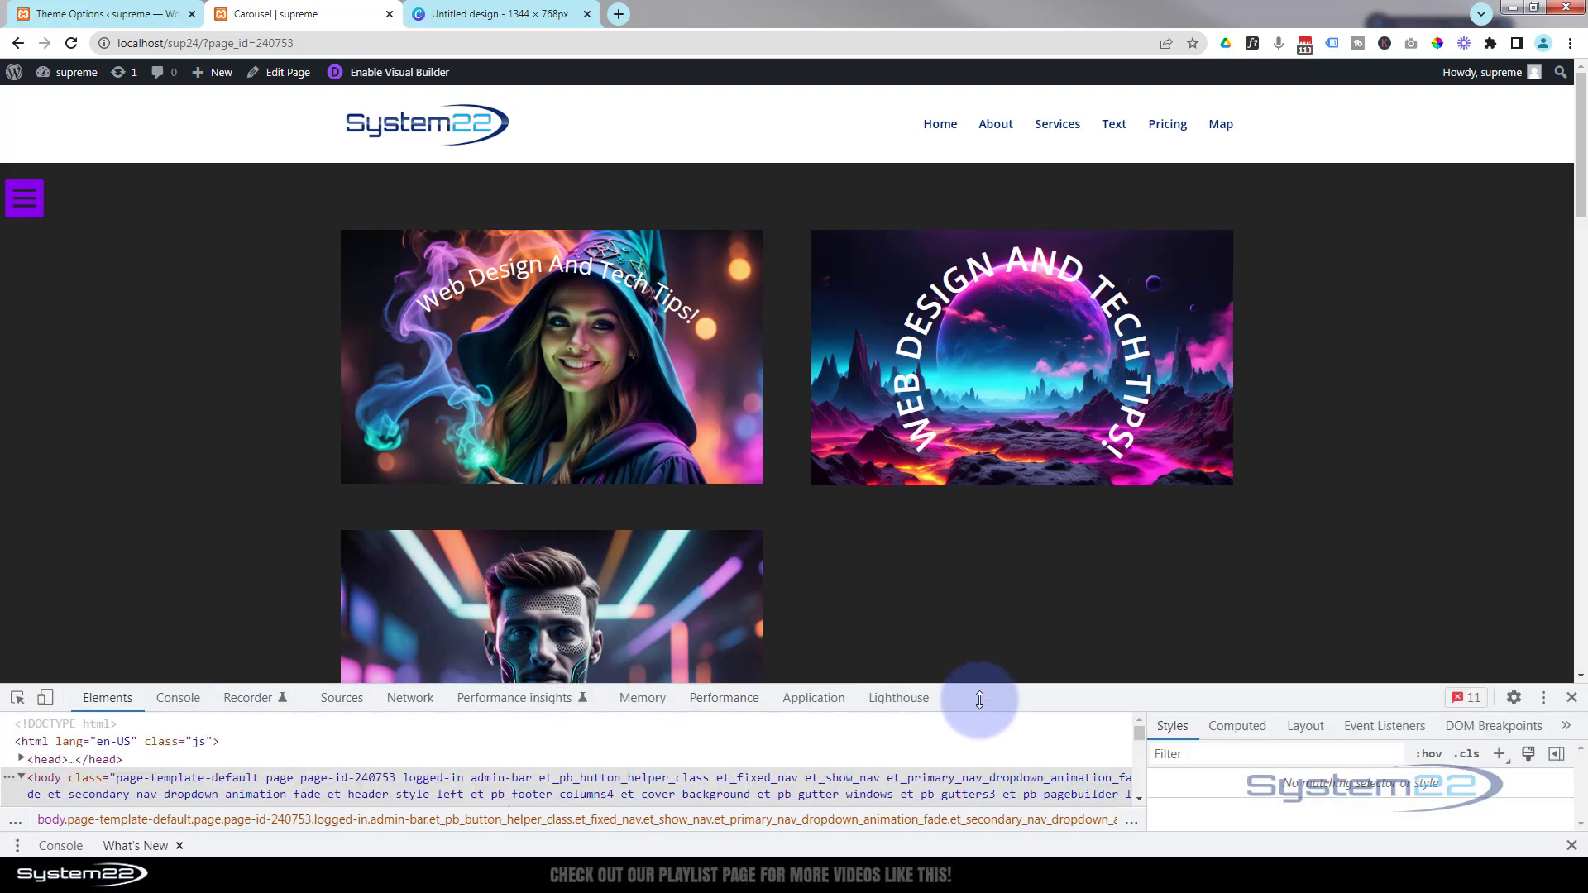
pyautogui.moveTo(980, 700); pyautogui.dragTo(604, 771)
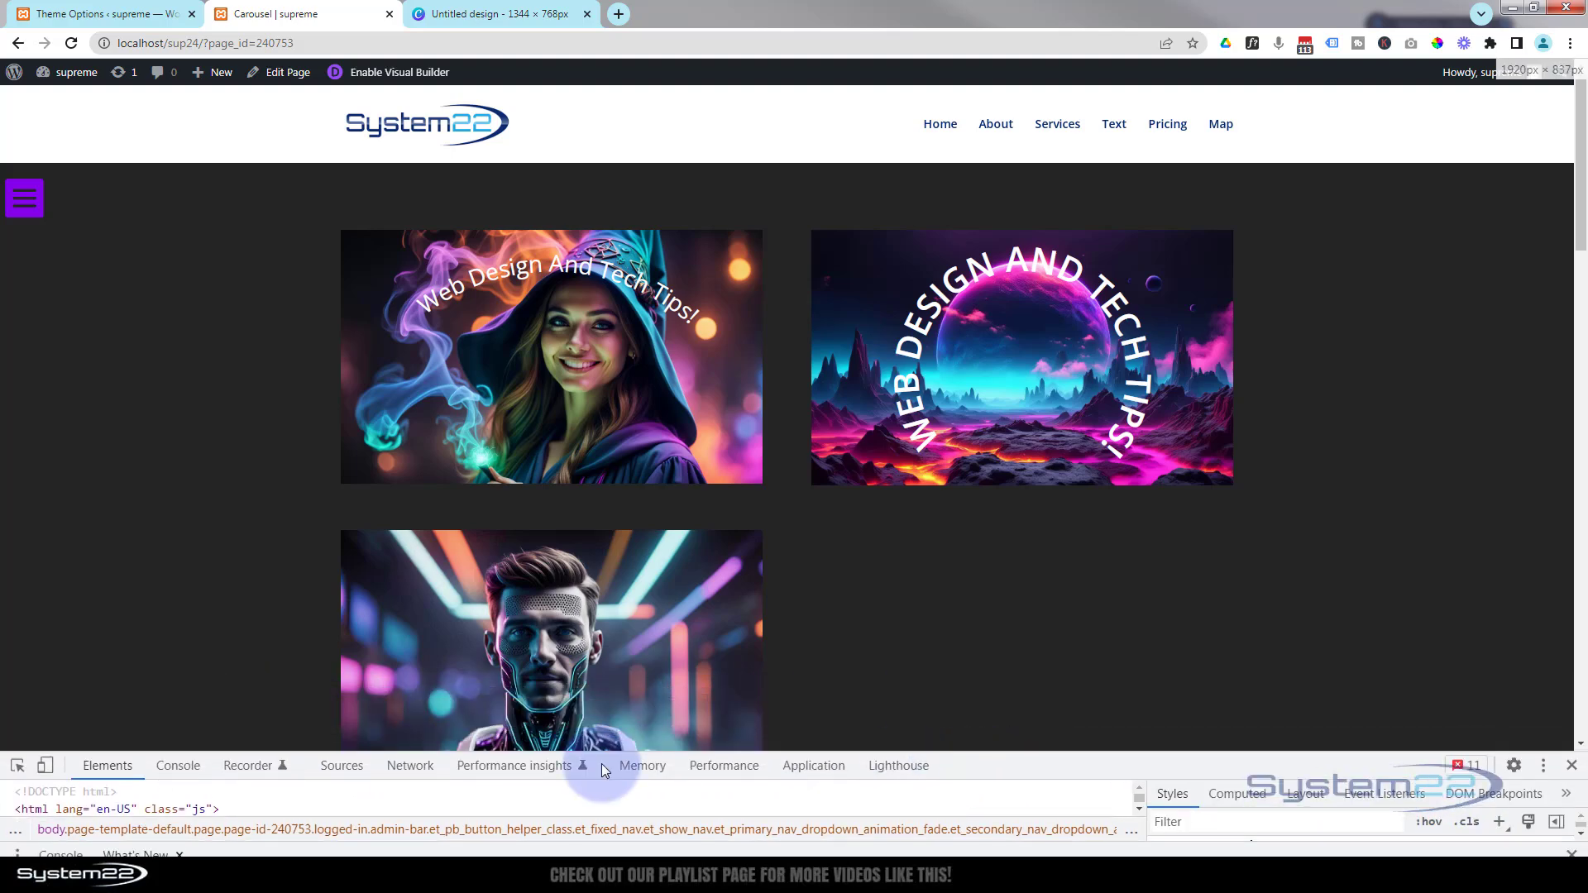
pyautogui.click(45, 766)
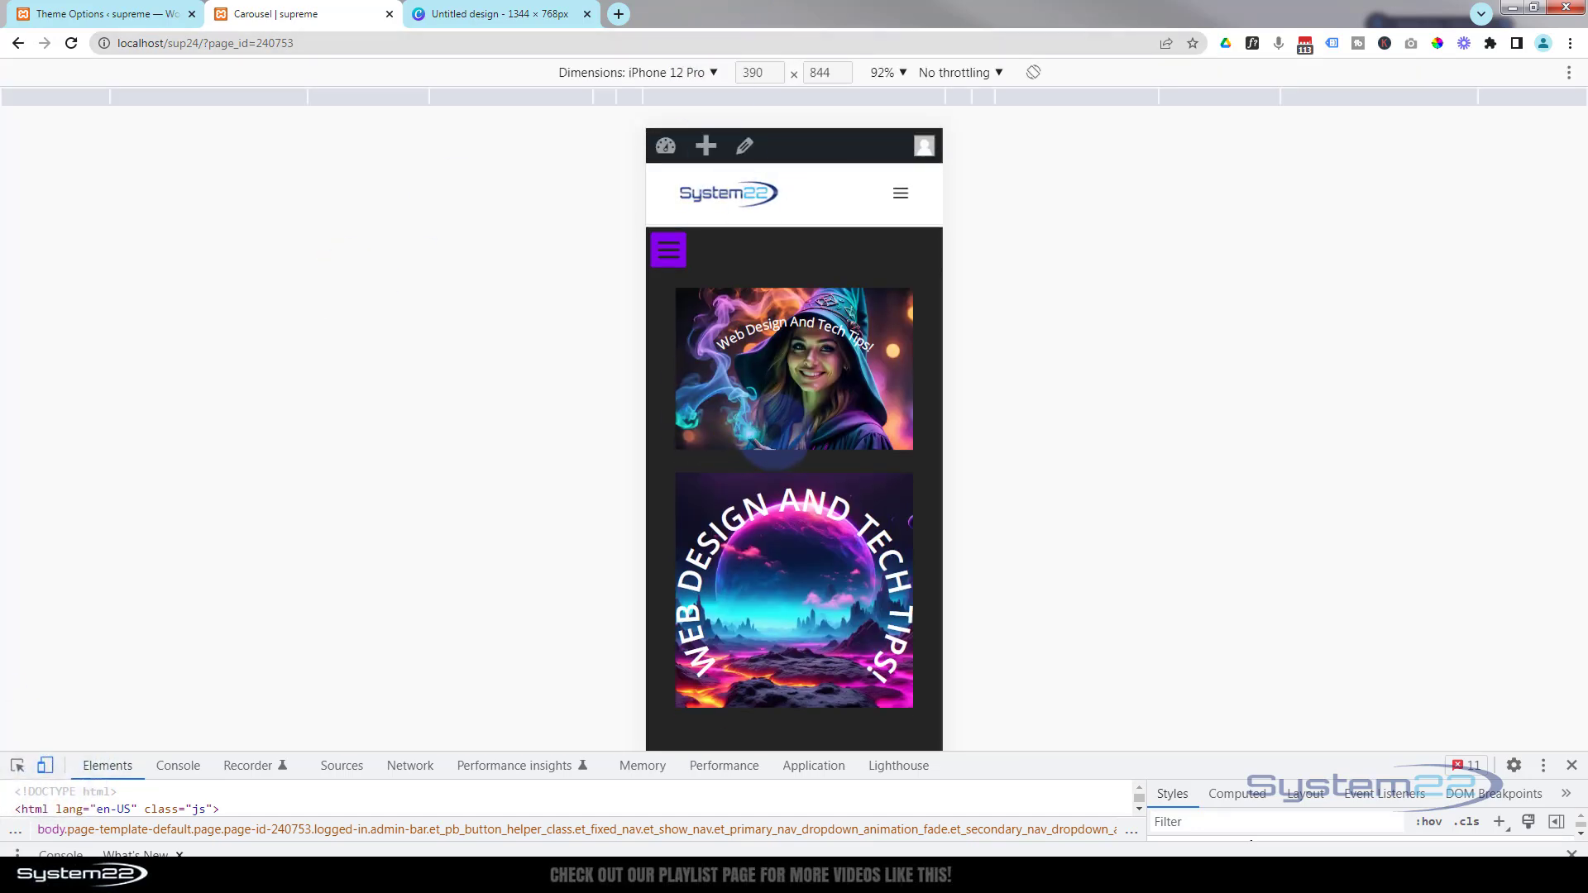
pyautogui.scroll(-5, 774, 451)
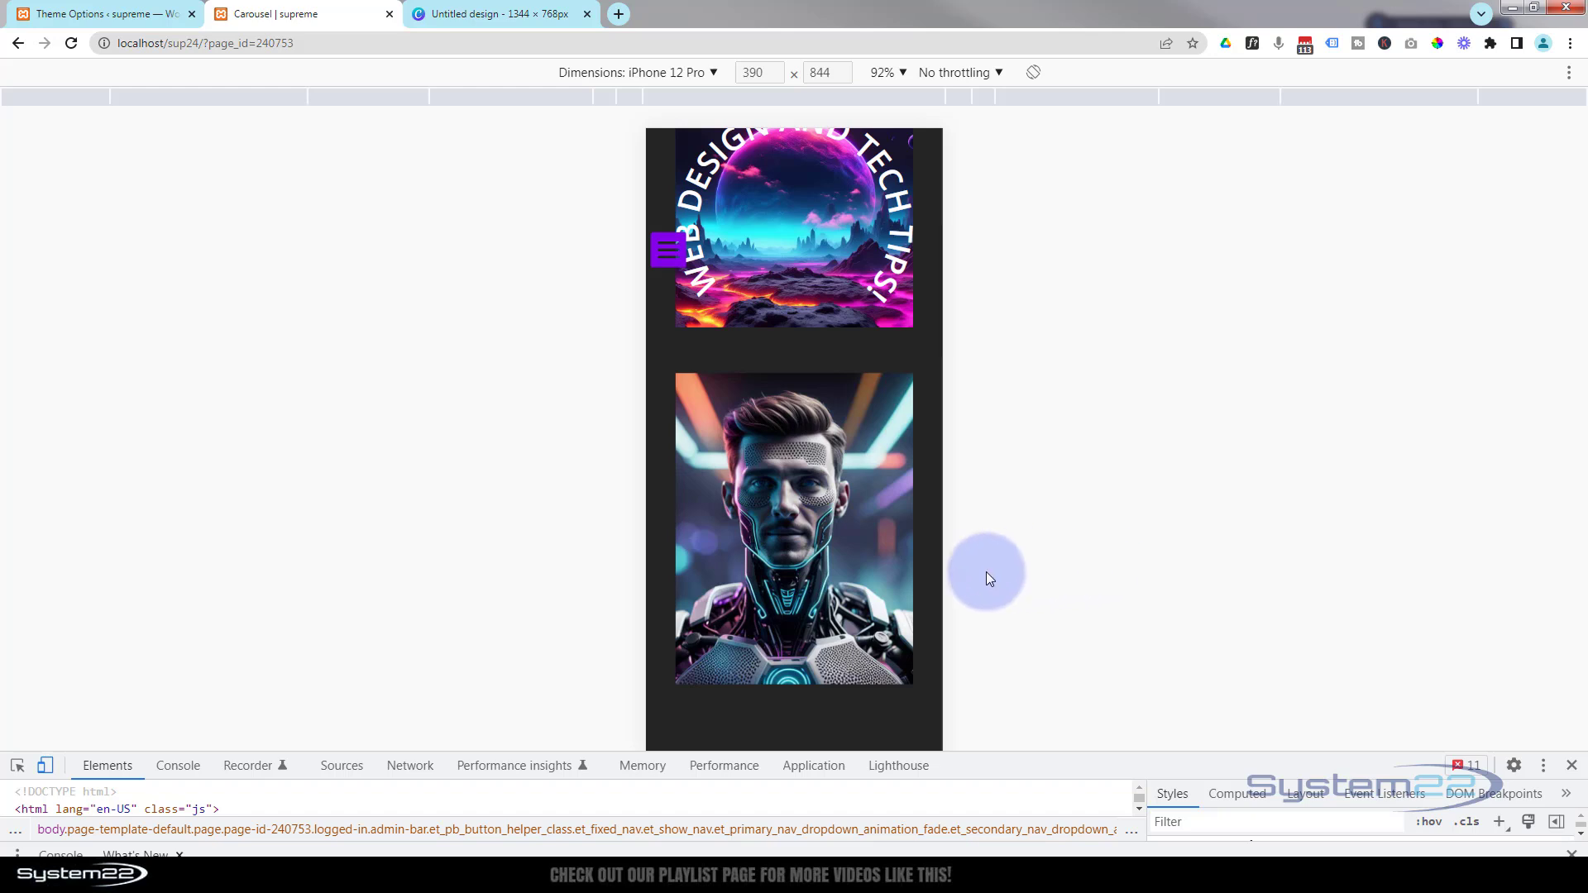
pyautogui.click(879, 552)
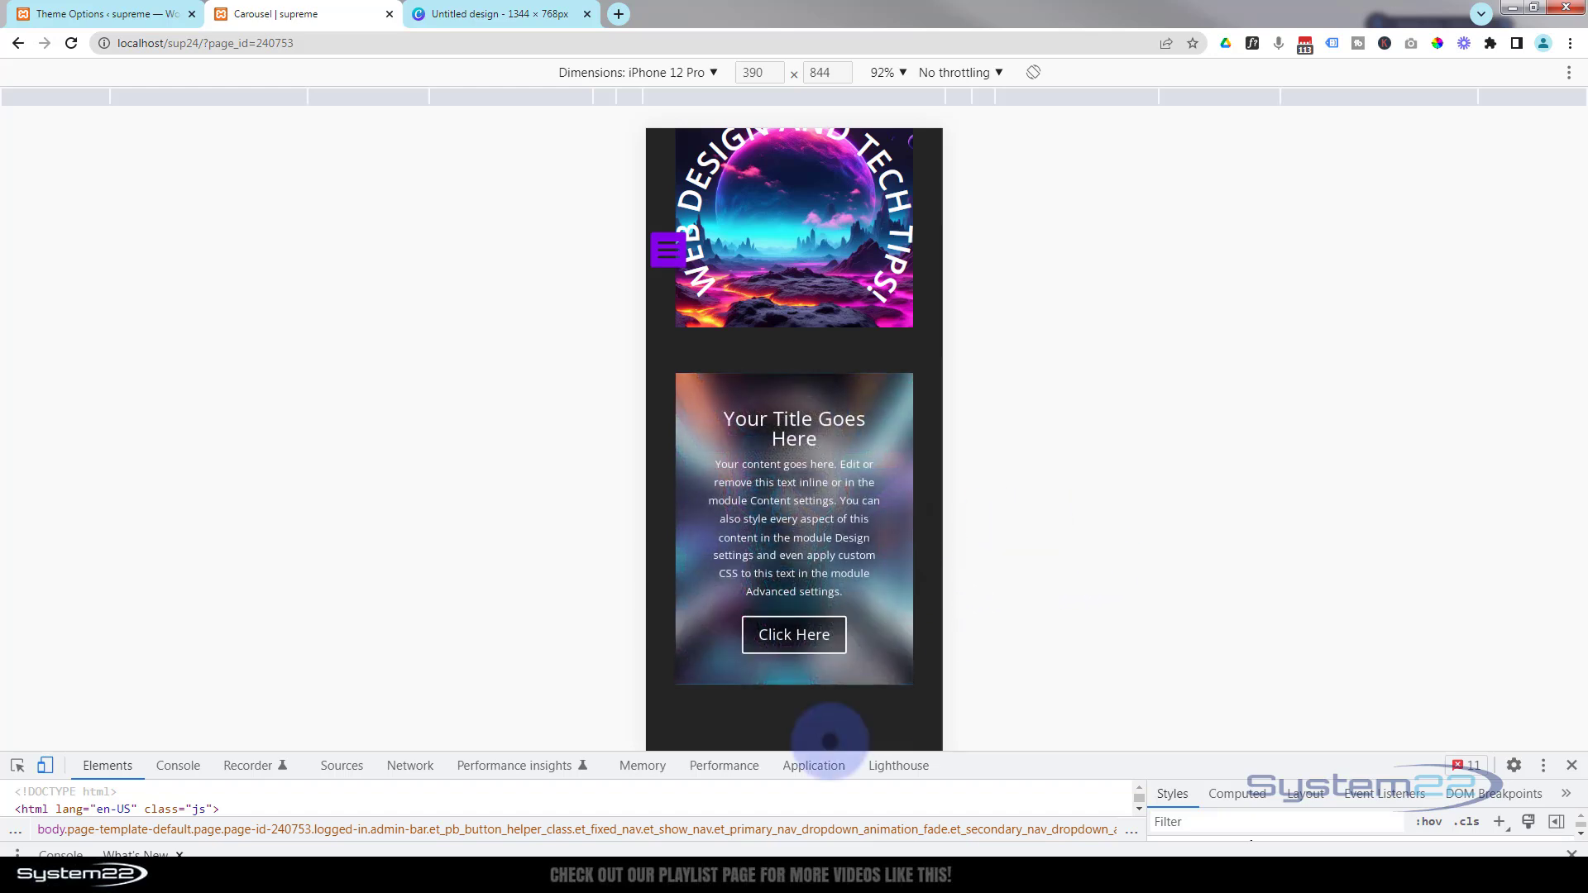
pyautogui.click(802, 724)
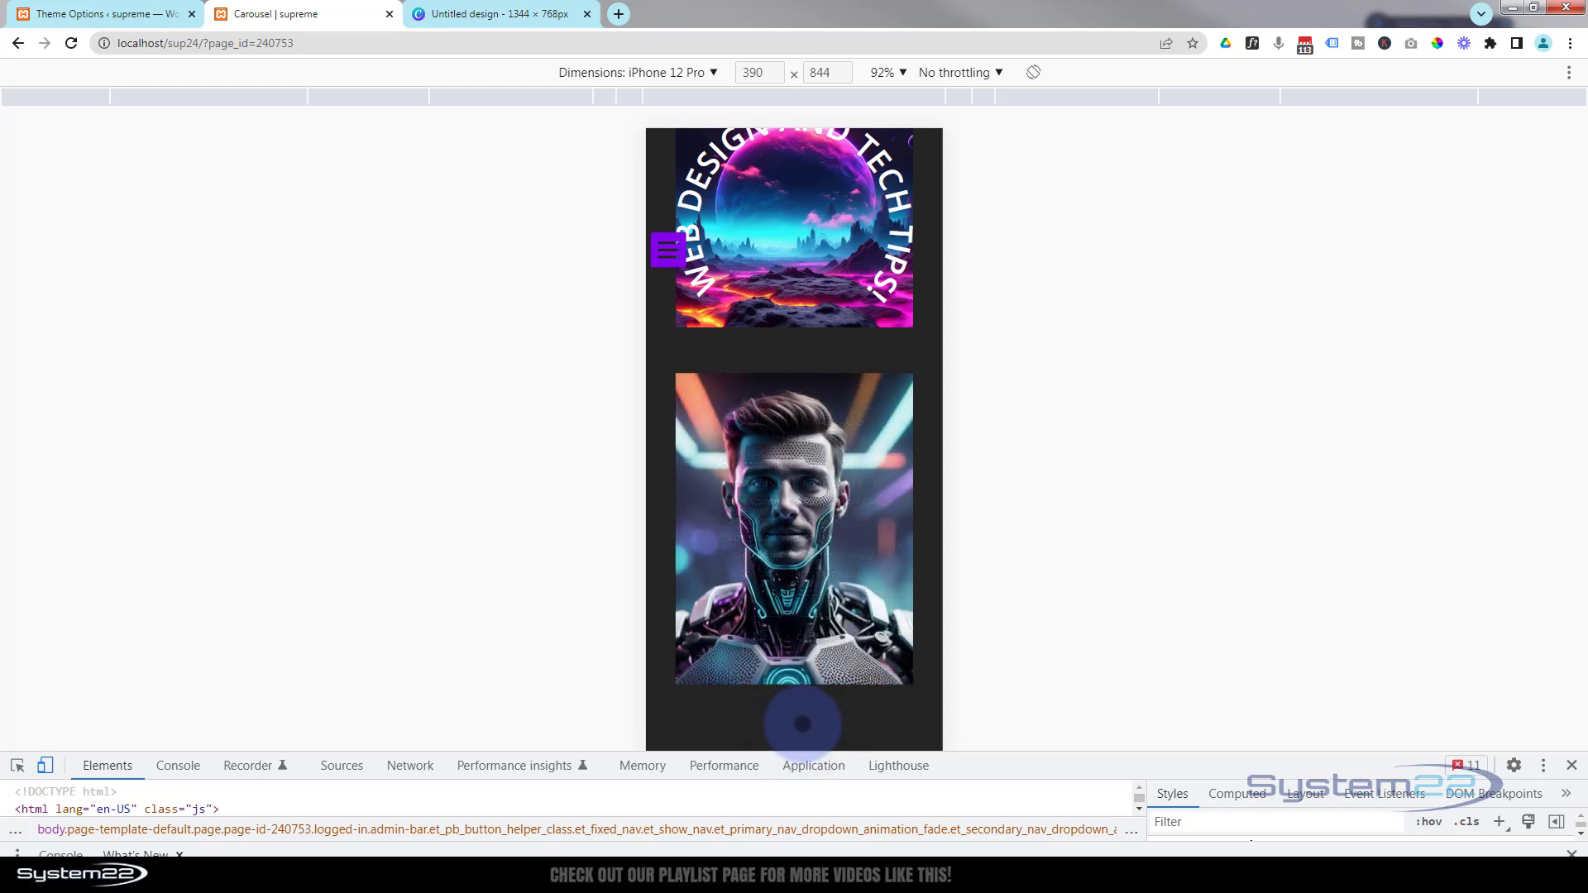
# - Switch the emulated device to iPad Air and test the robot module's tap reveal at tablet size
pyautogui.click(659, 73)
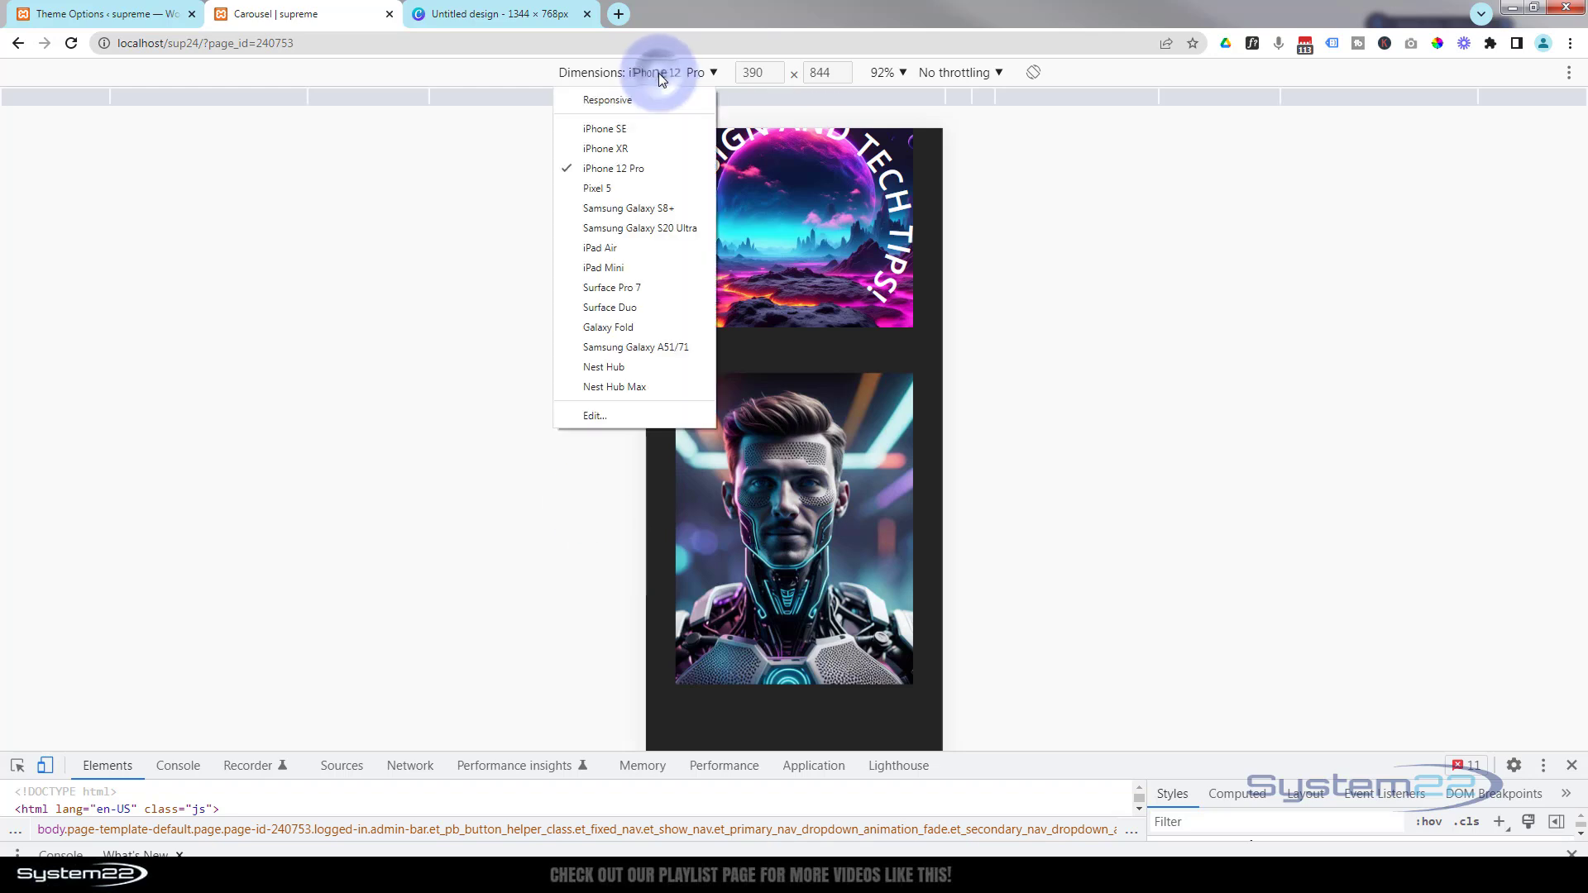
pyautogui.click(632, 250)
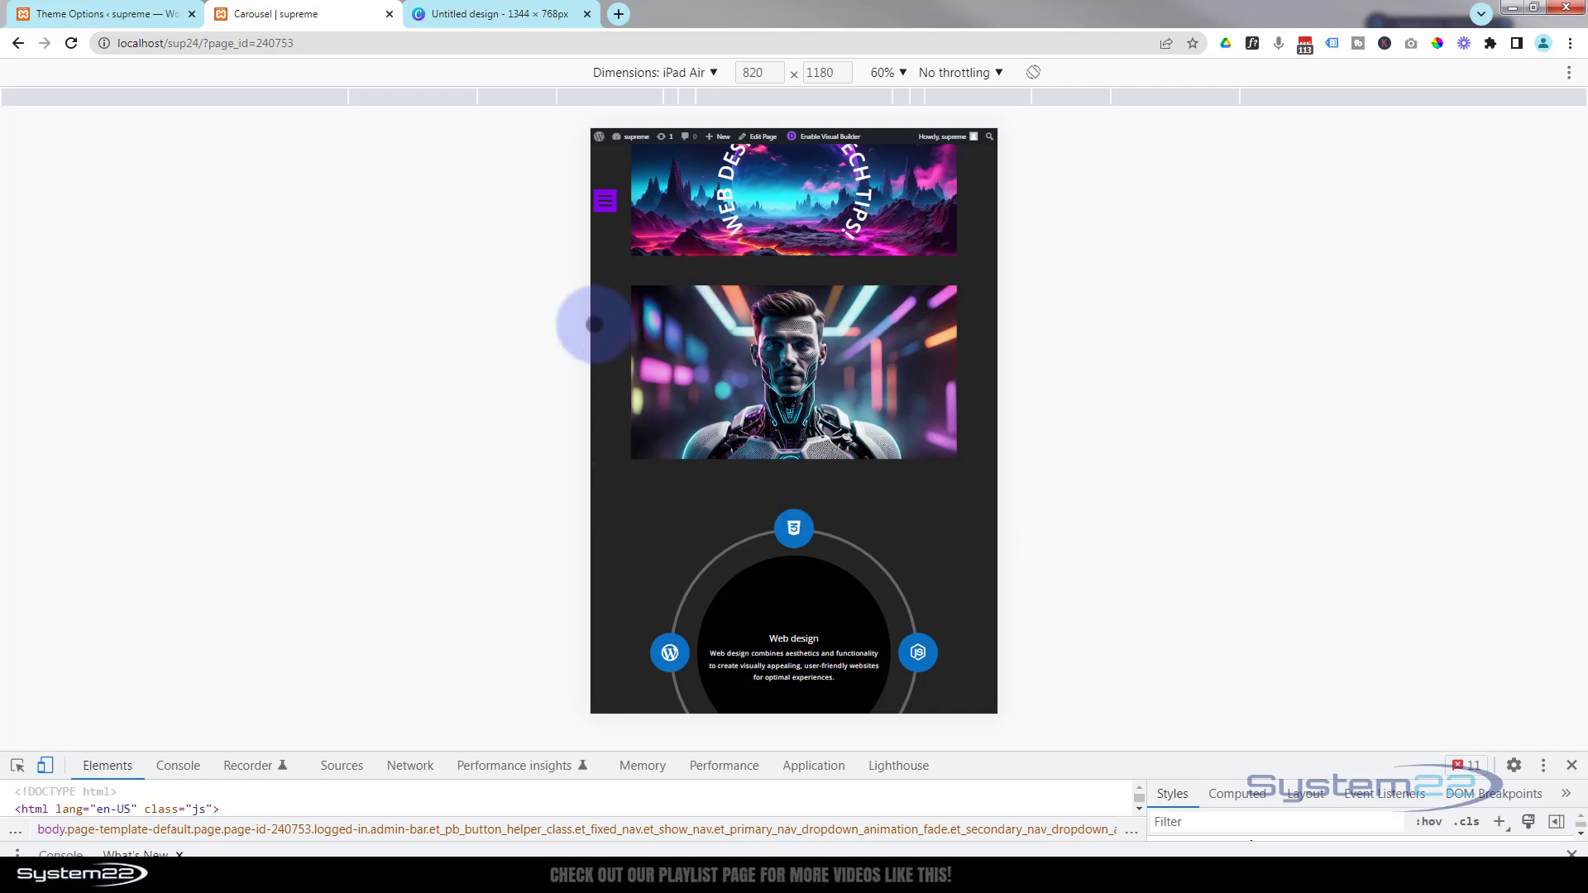
pyautogui.click(753, 366)
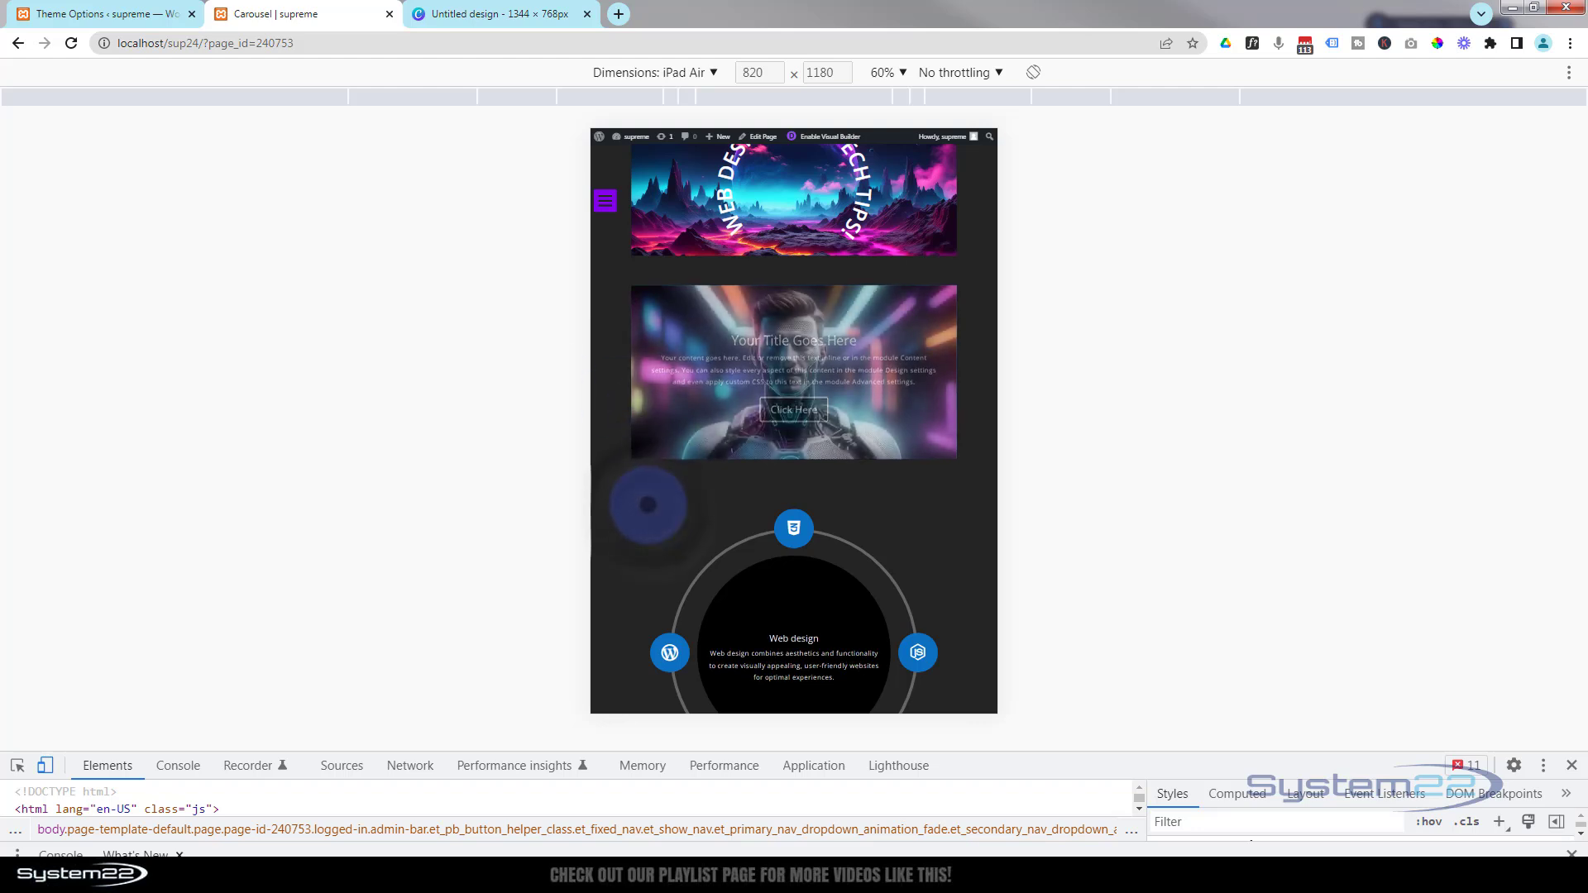
# - Close the developer tools and open the settings of the empty second column in the robot row in the visual builder
pyautogui.click(1574, 767)
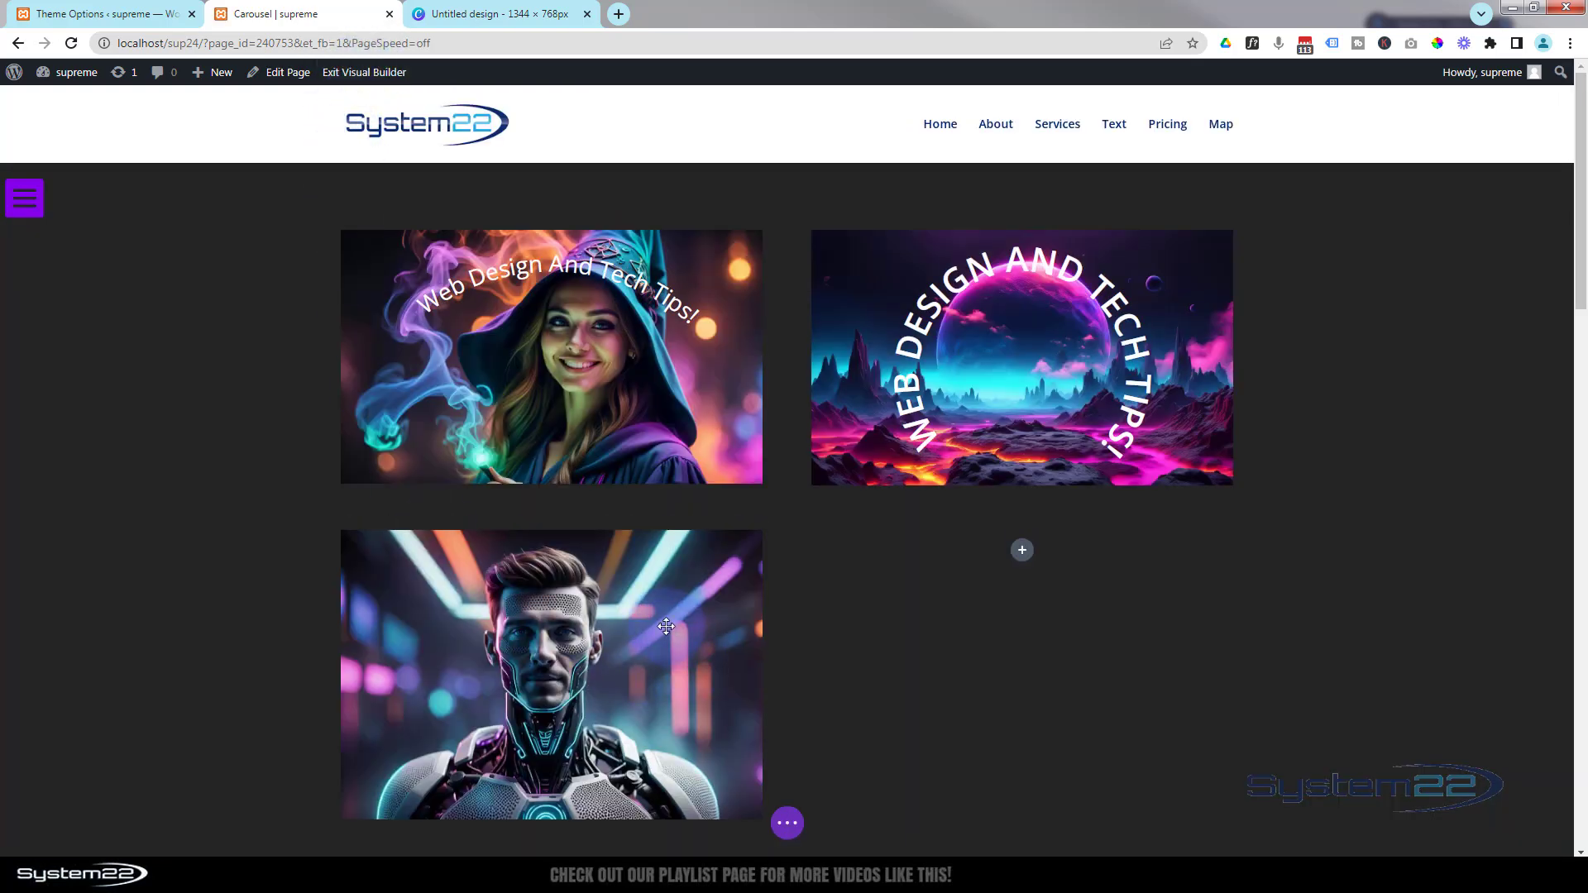
pyautogui.scroll(-2, 511, 609)
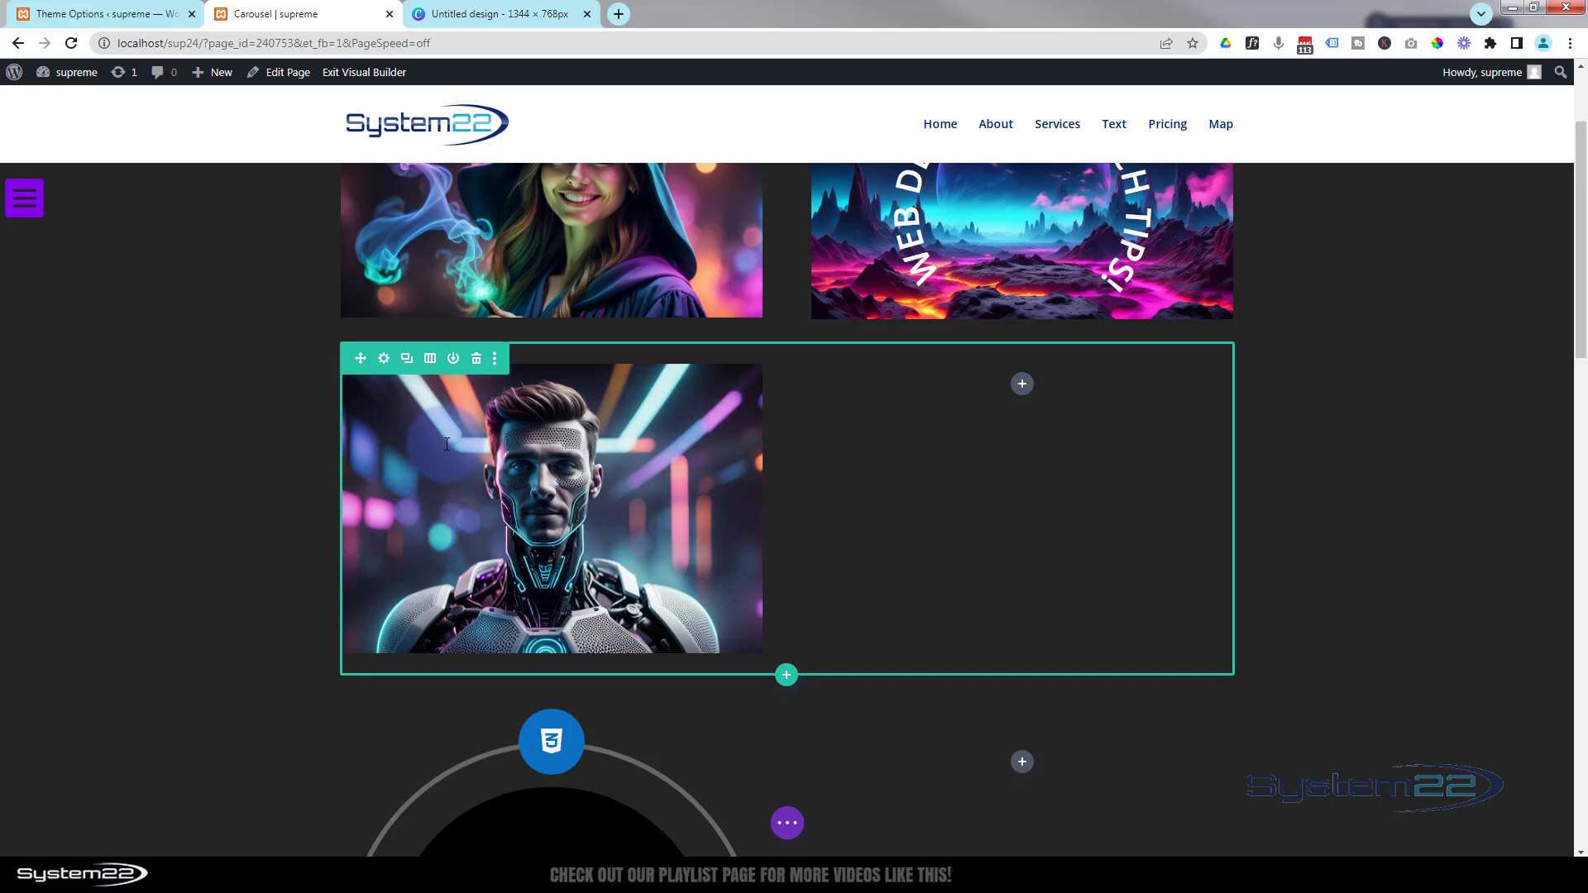
pyautogui.click(383, 361)
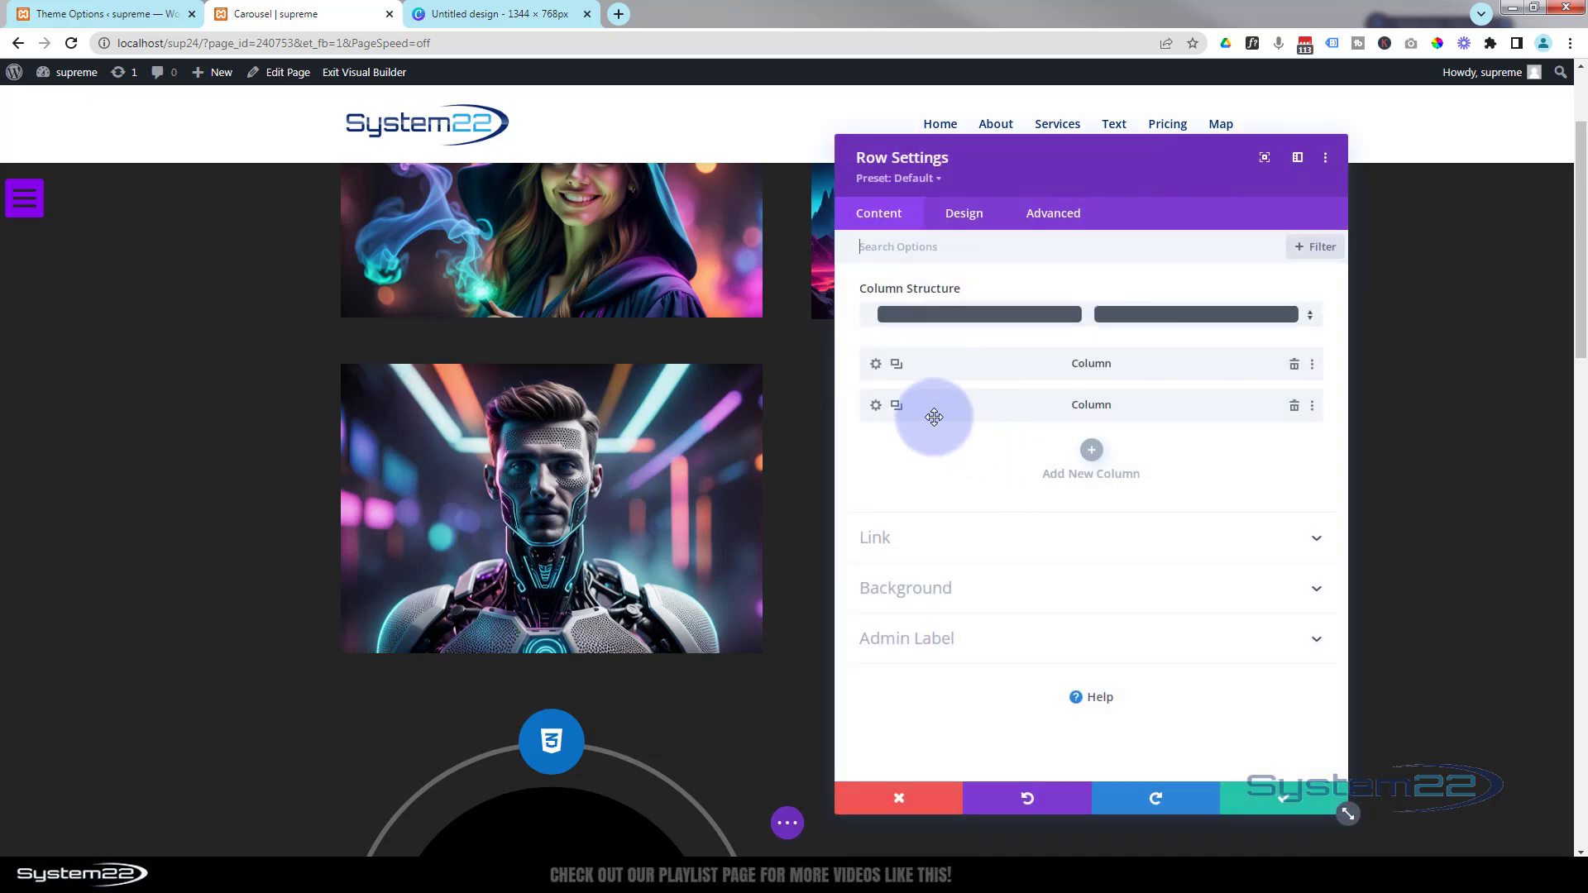
pyautogui.click(875, 405)
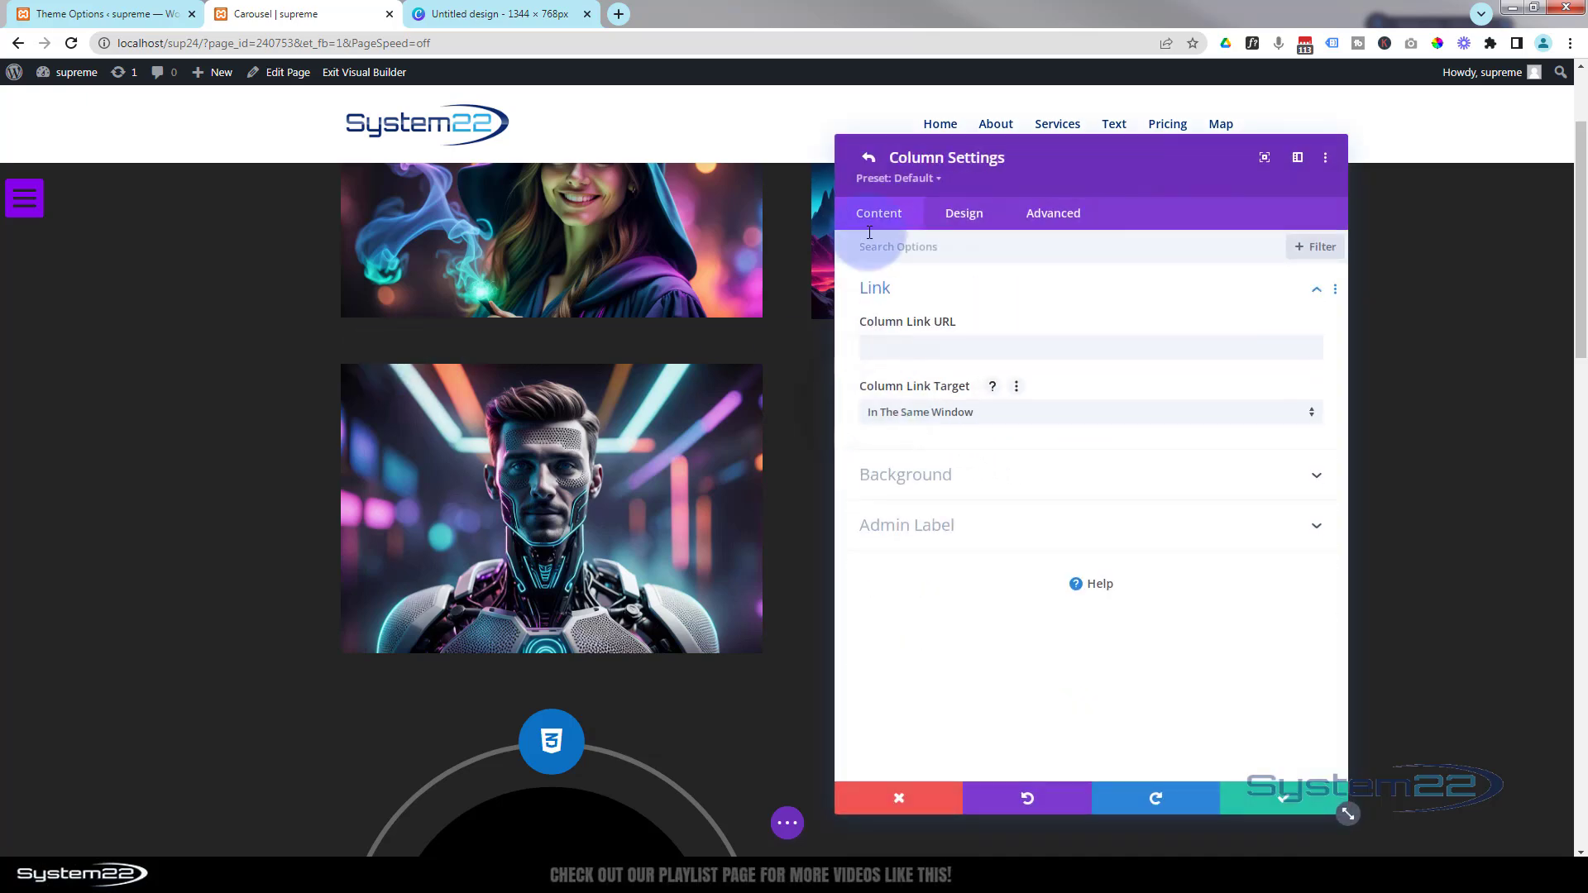
# - Set b4.jpg from the media library as the column's background image, and save the column and row settings
pyautogui.click(897, 478)
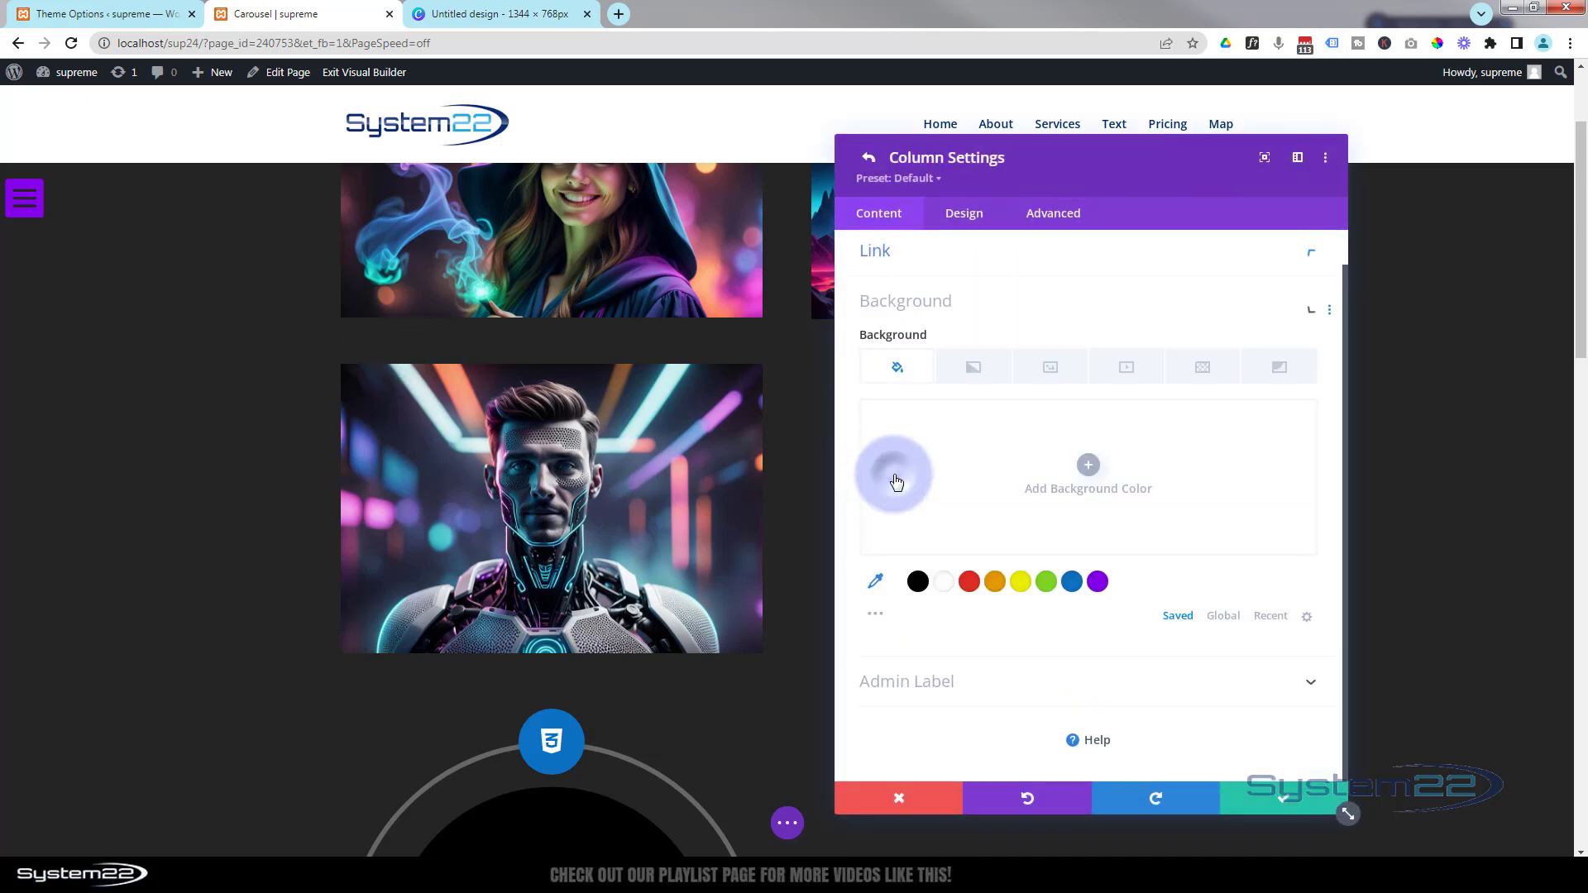
pyautogui.click(1048, 369)
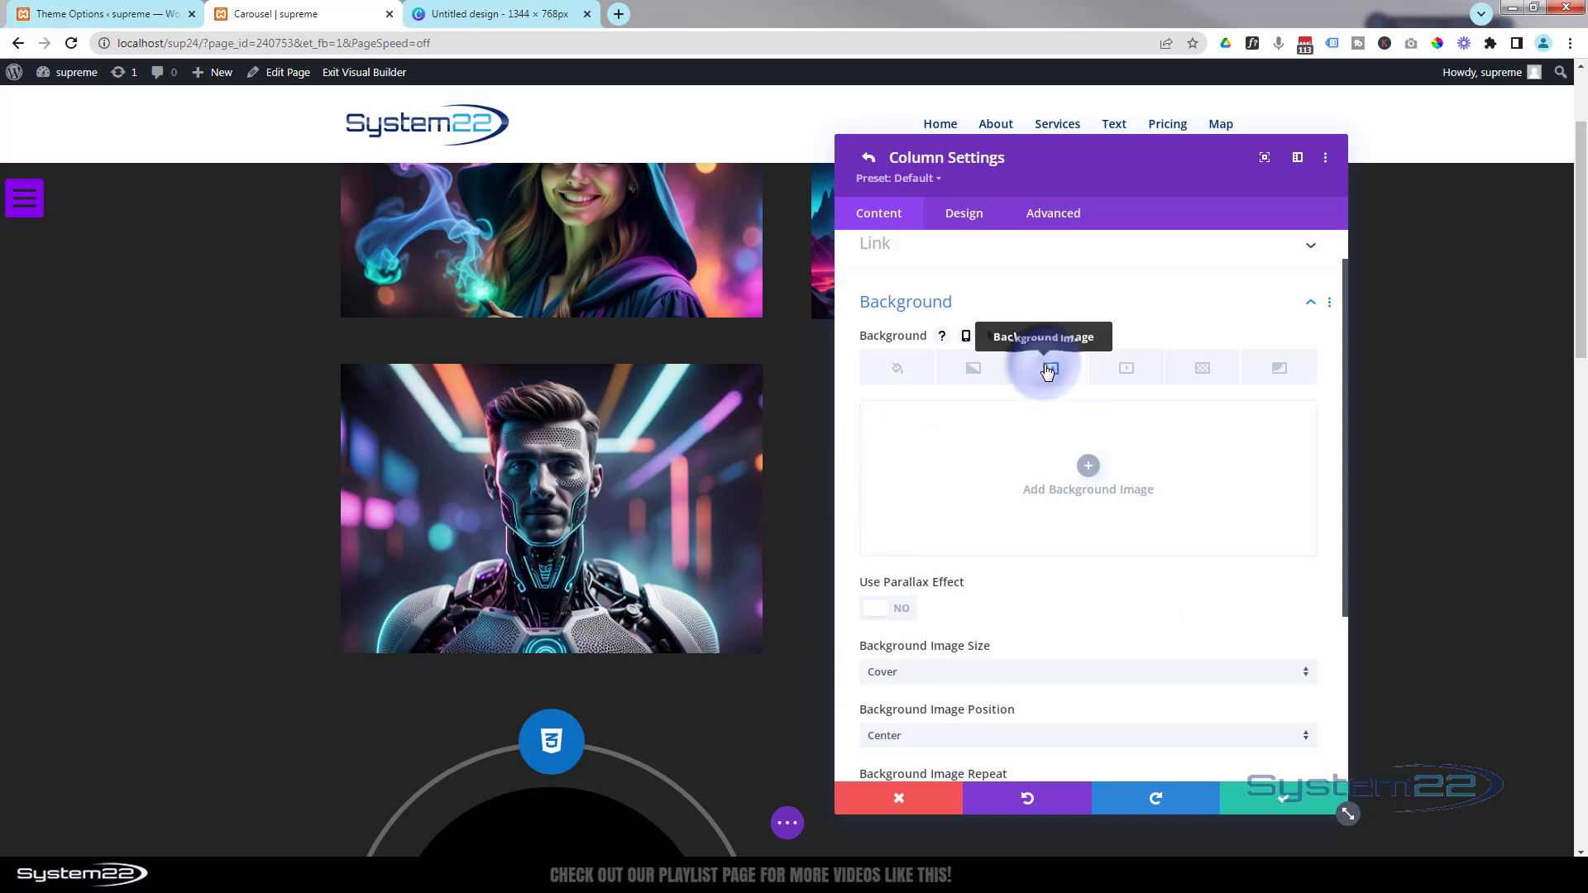
pyautogui.click(1089, 479)
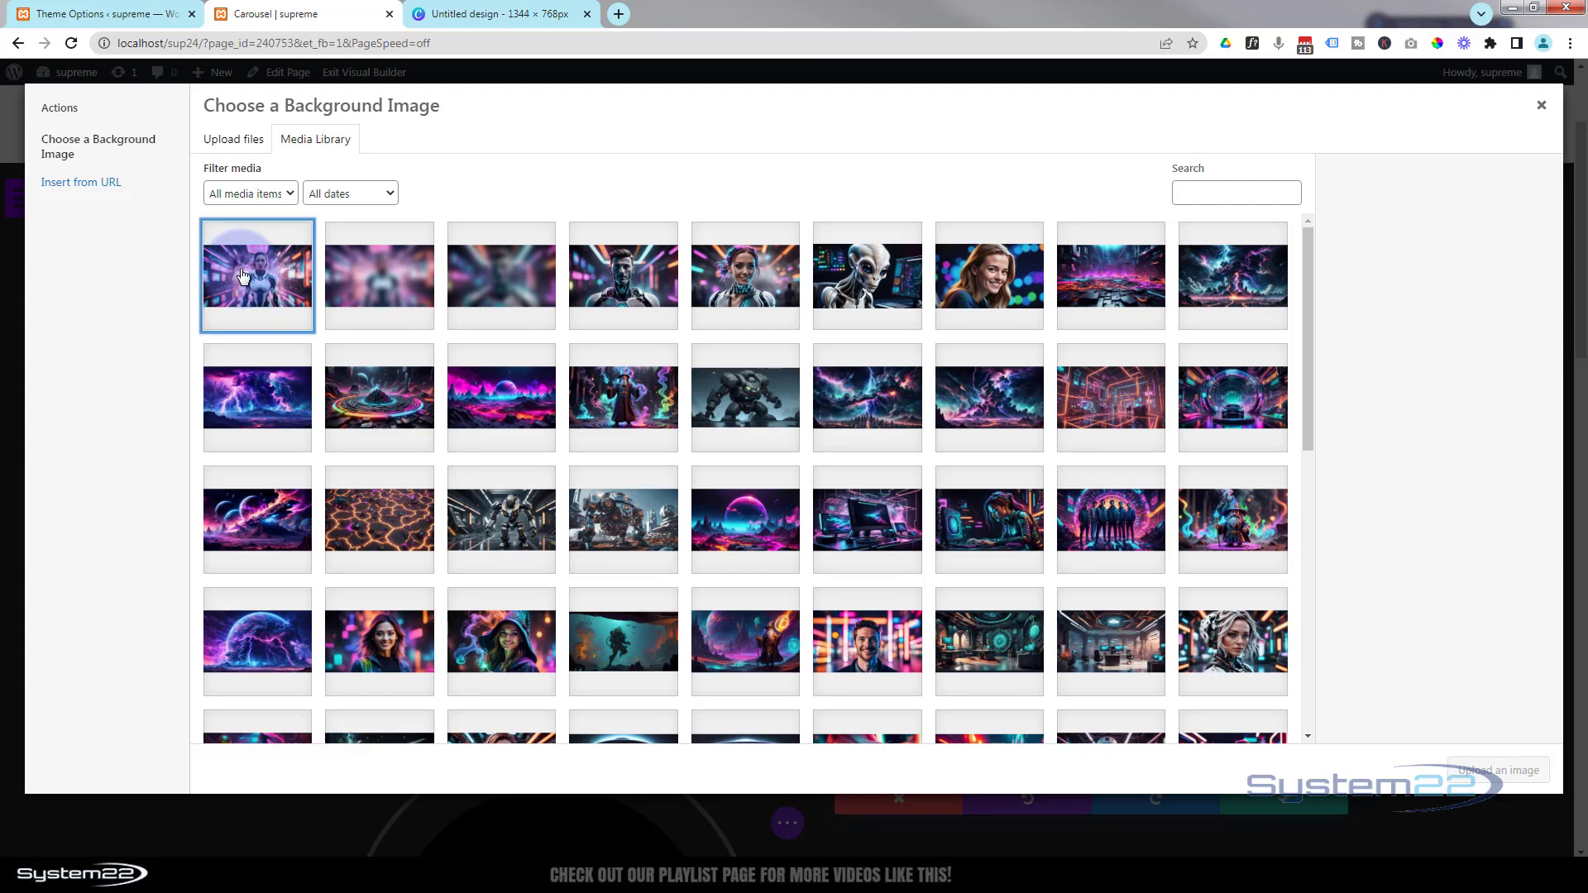
pyautogui.click(243, 276)
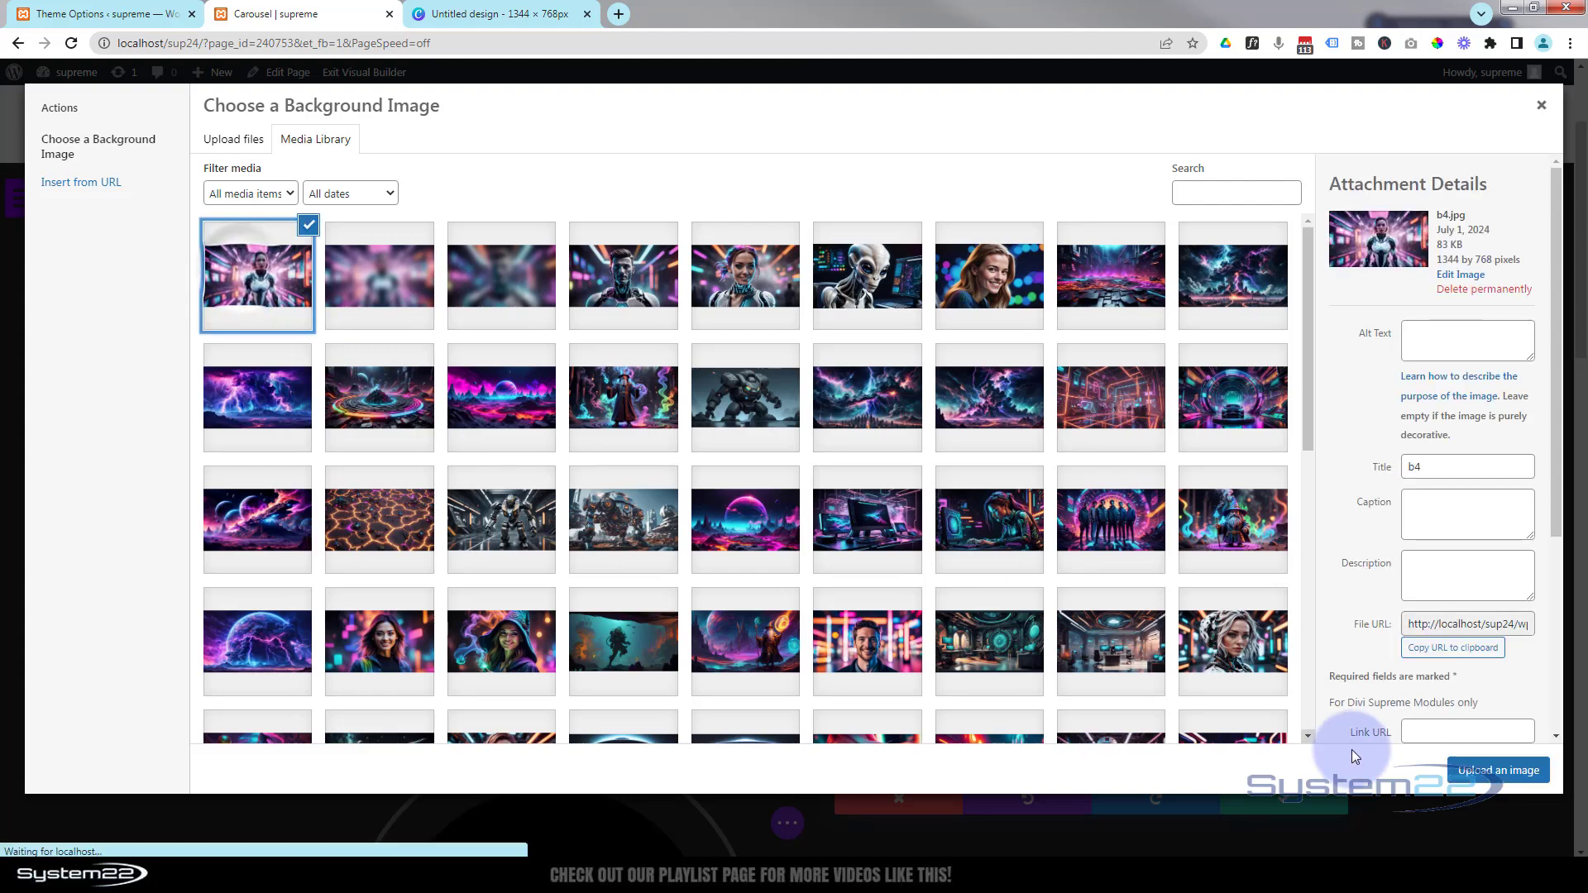
pyautogui.click(1486, 777)
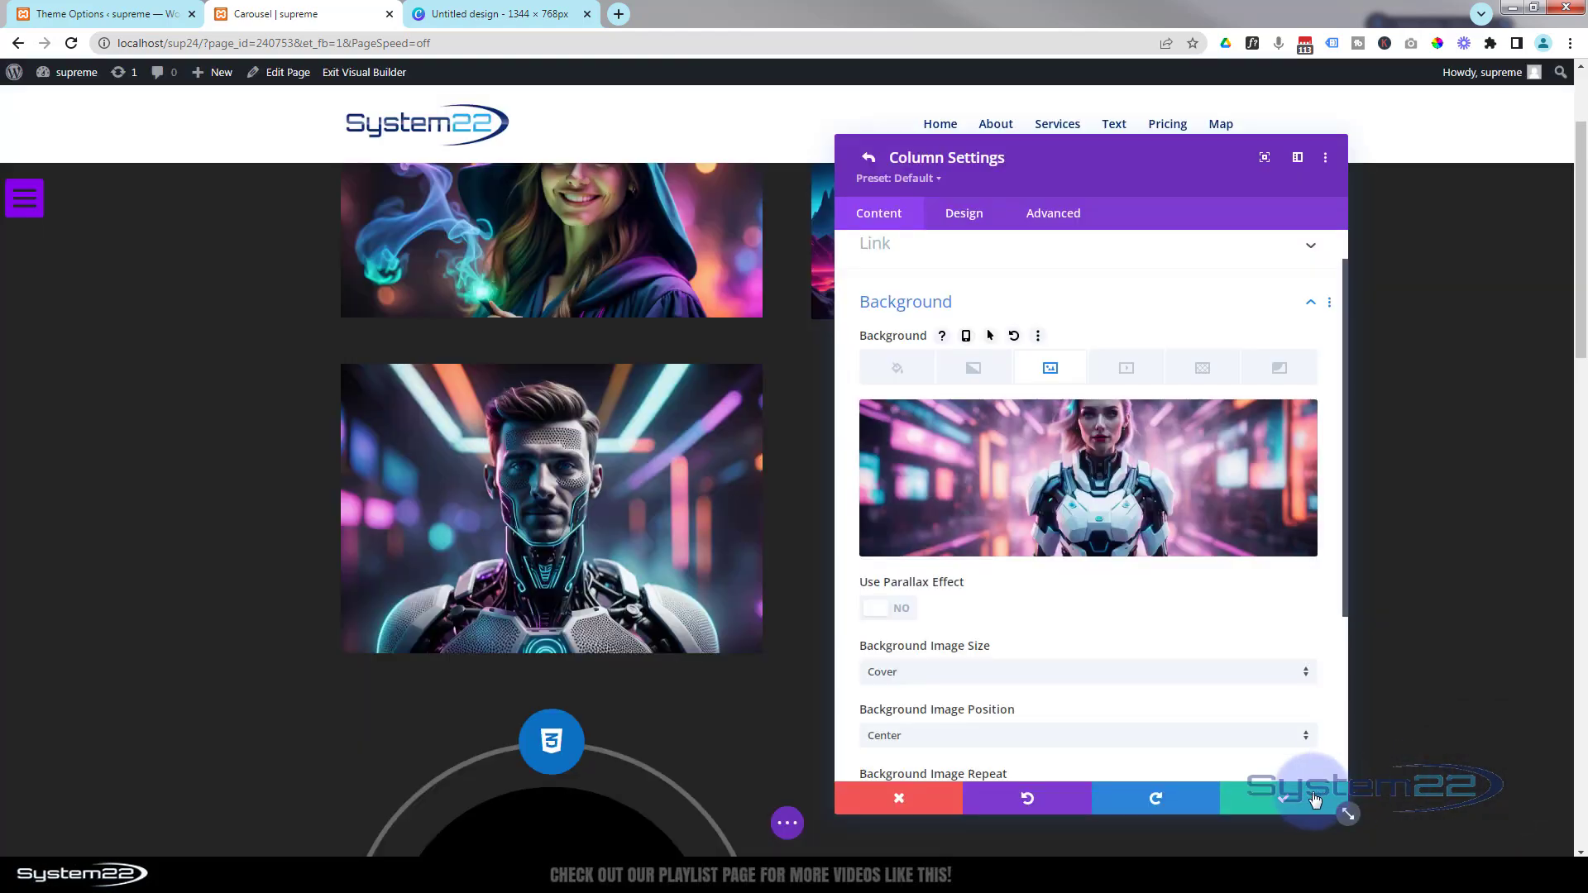
pyautogui.click(1315, 799)
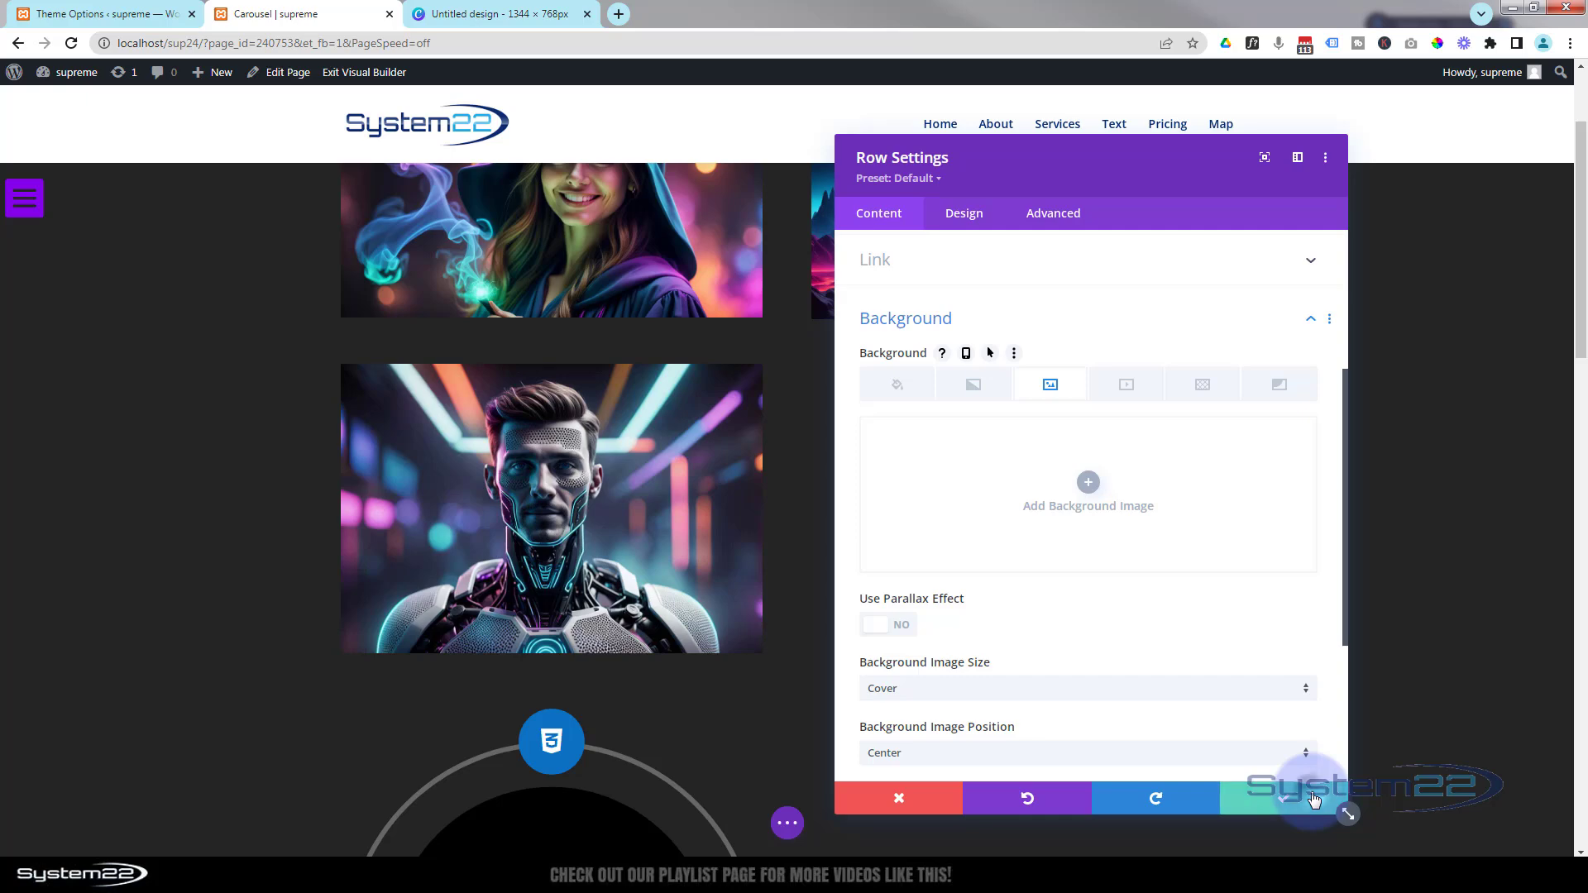
pyautogui.click(1315, 798)
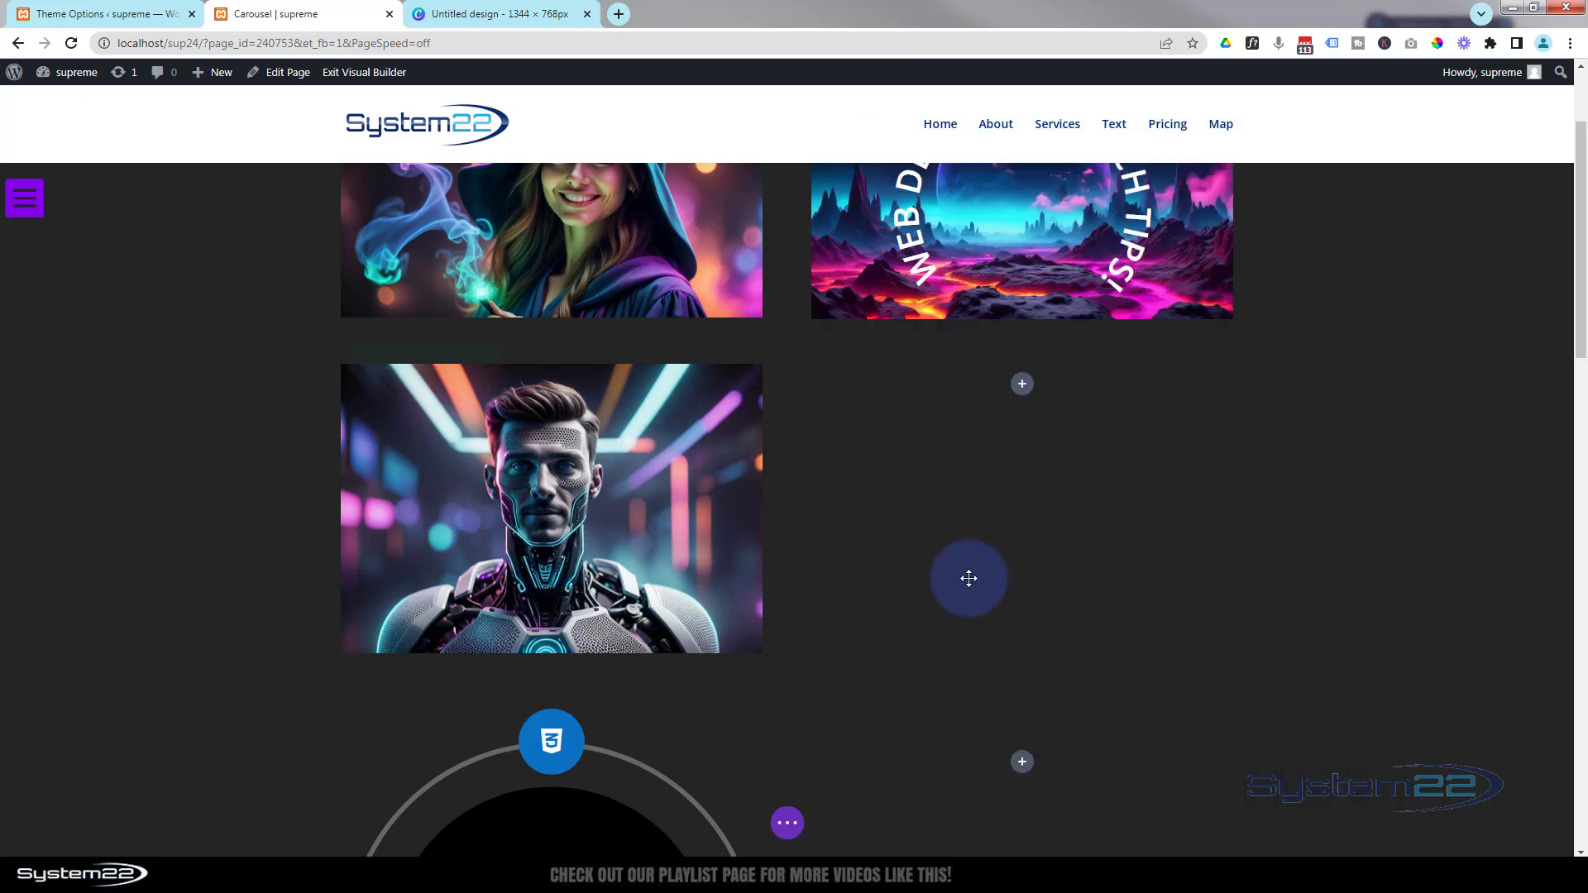
# - Insert a Blurb module in the empty column beside the robot image and move its settings window clear of the module
pyautogui.click(1023, 384)
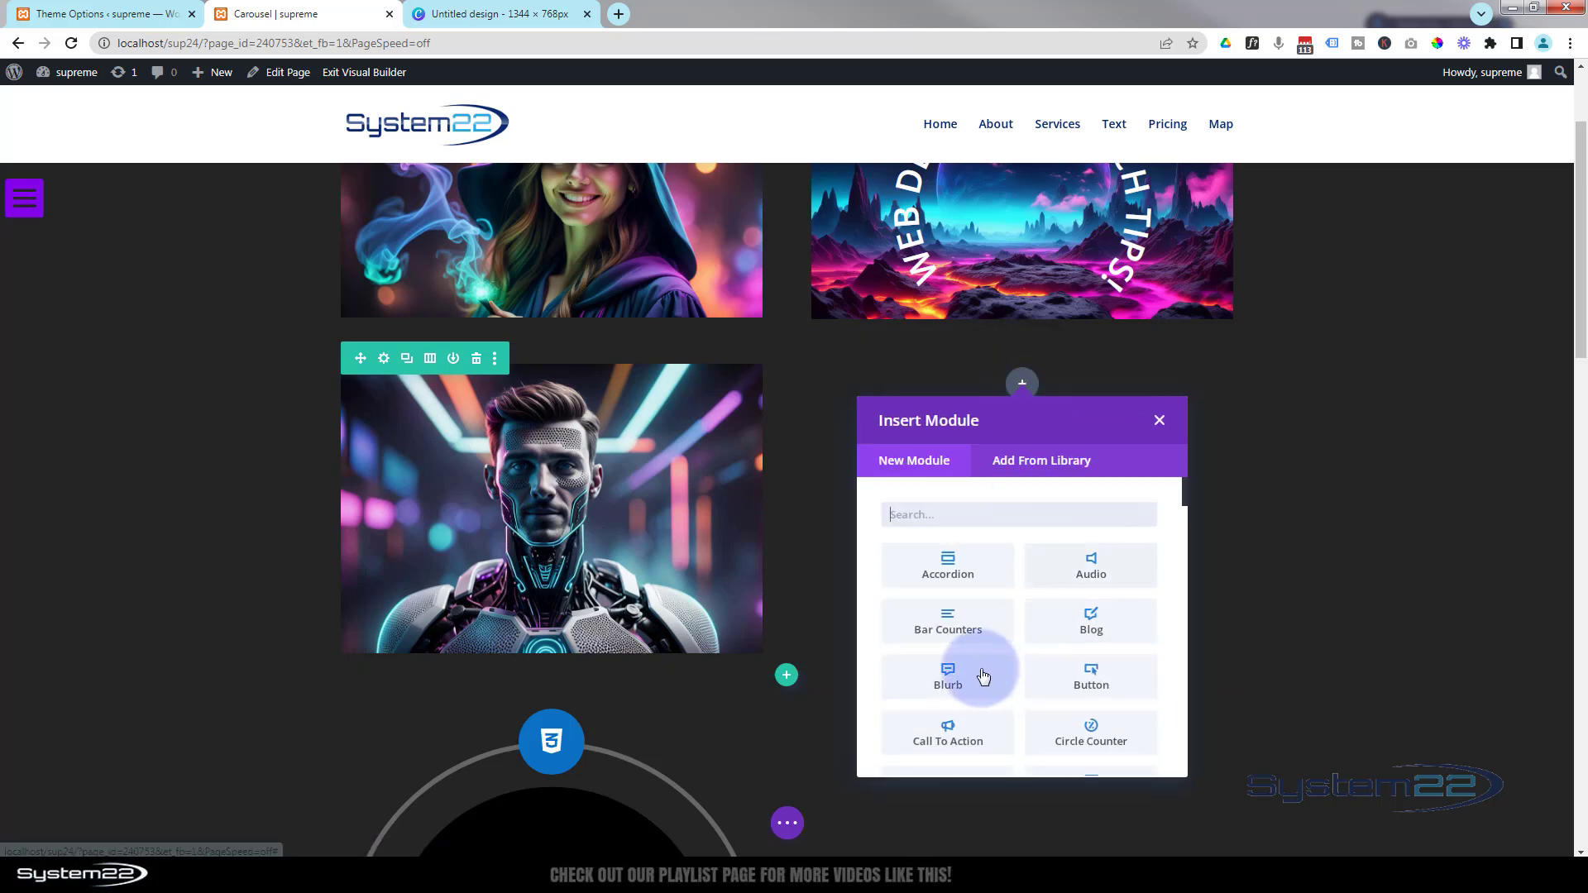
pyautogui.click(982, 676)
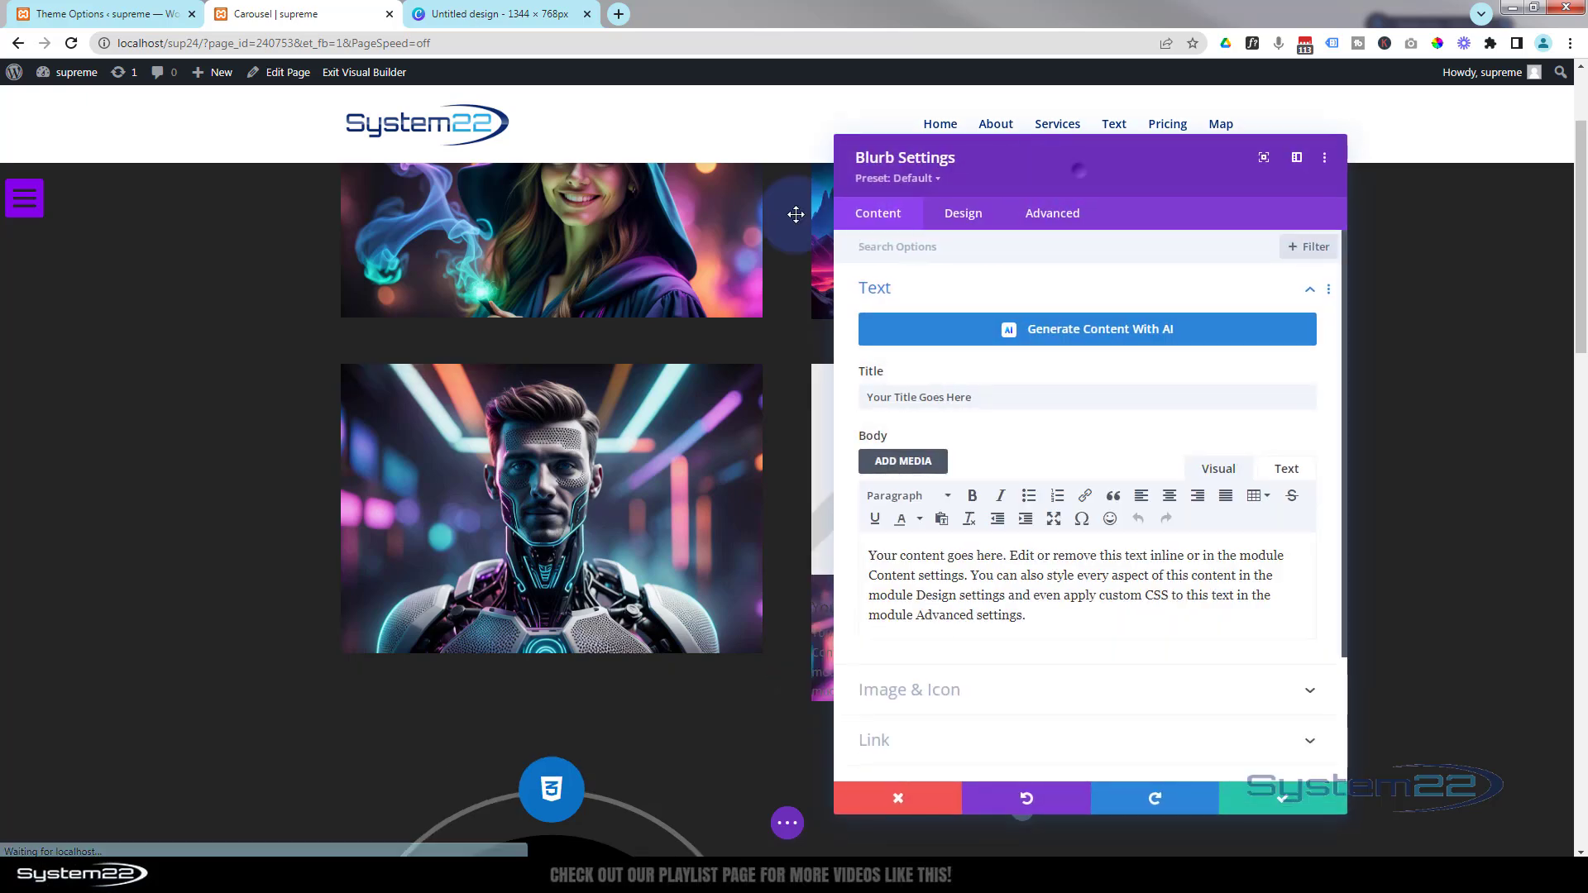
pyautogui.moveTo(796, 214); pyautogui.dragTo(370, 170)
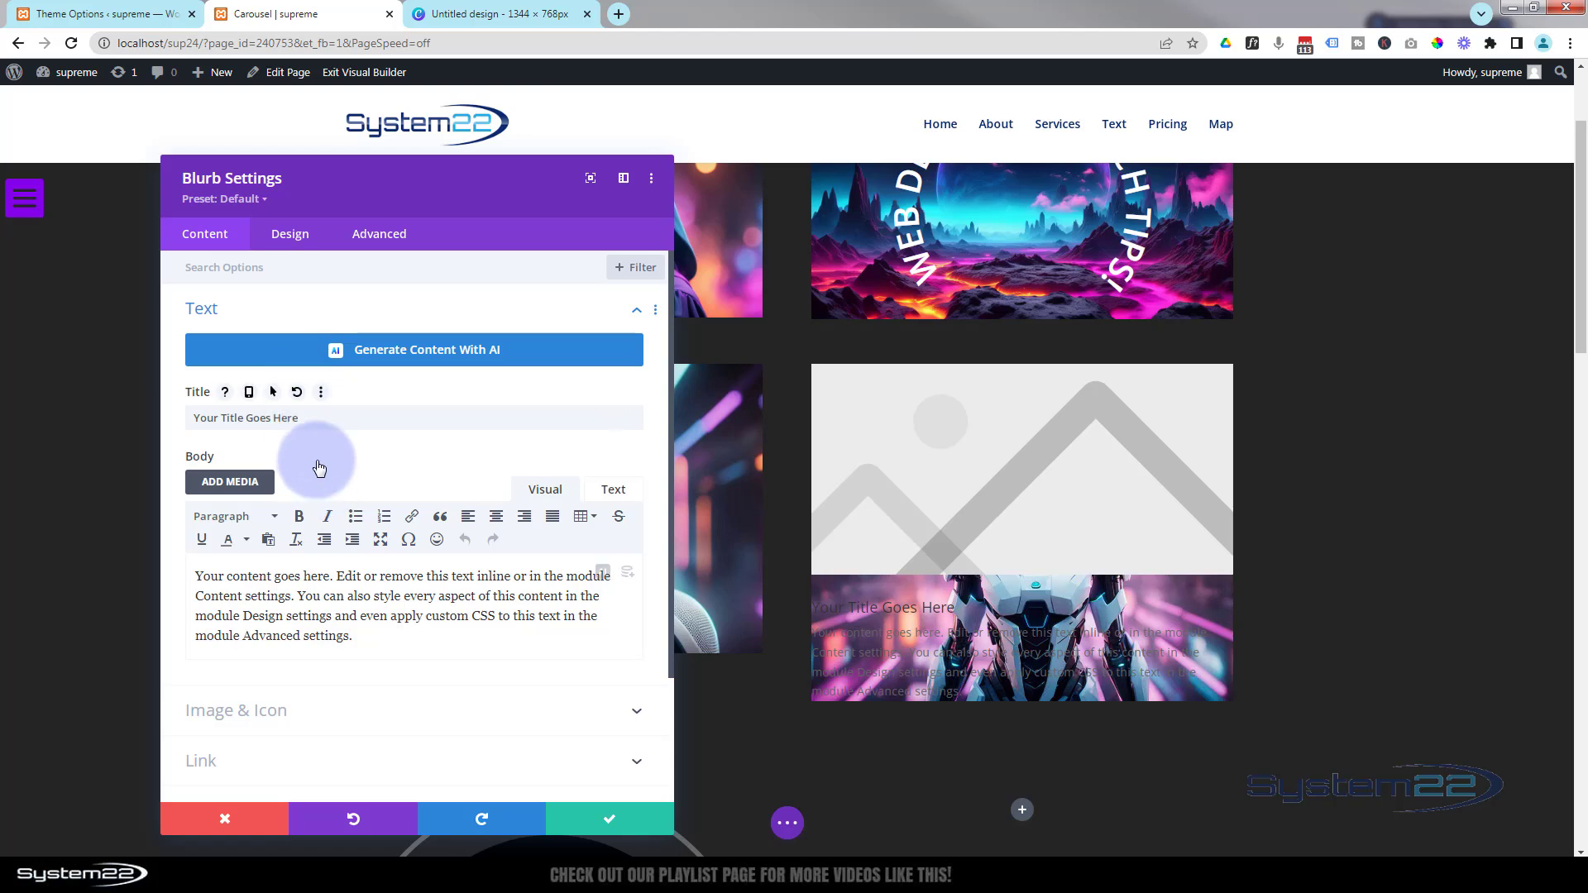
# - Replace the blurb's placeholder image with the three-person group icon found by searching for "peop"
pyautogui.scroll(-2, 319, 468)
pyautogui.click(355, 544)
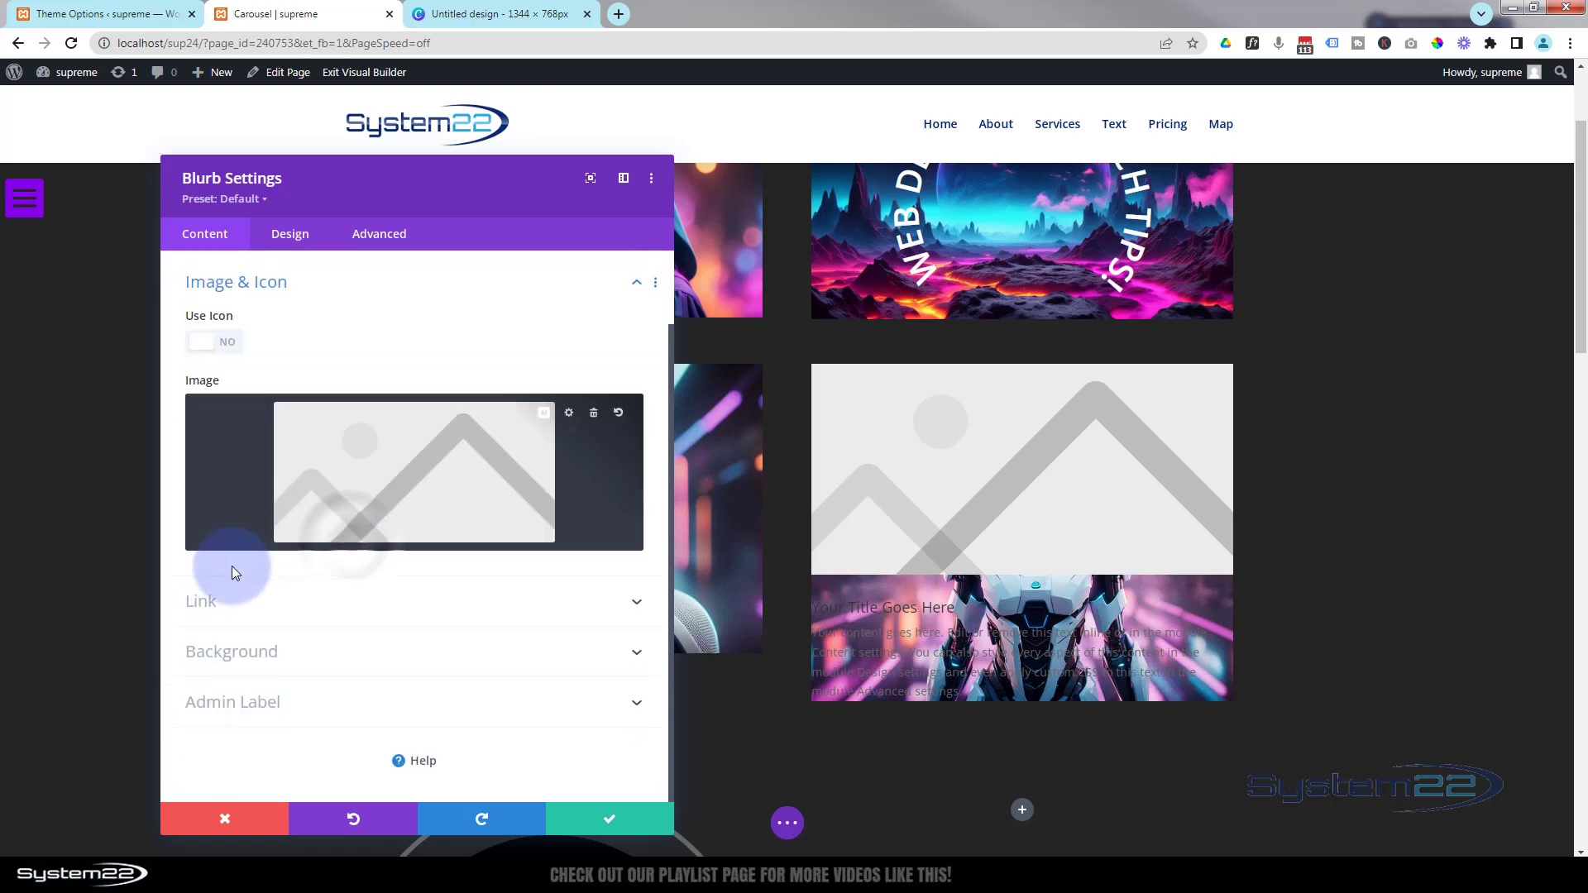
pyautogui.click(219, 342)
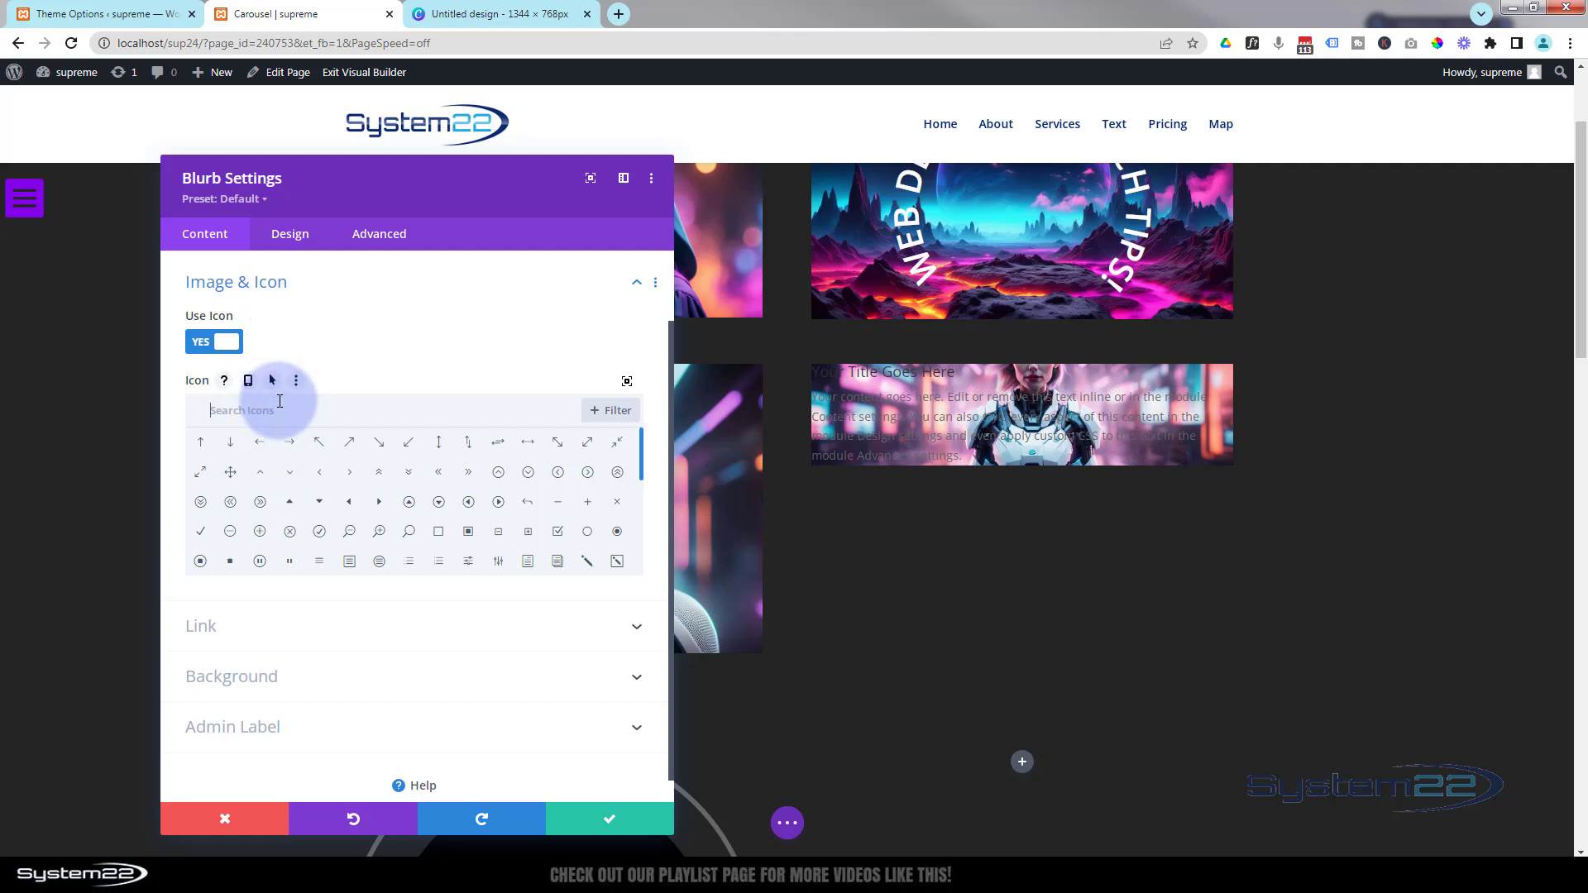
pyautogui.click(279, 401)
pyautogui.write('peop')
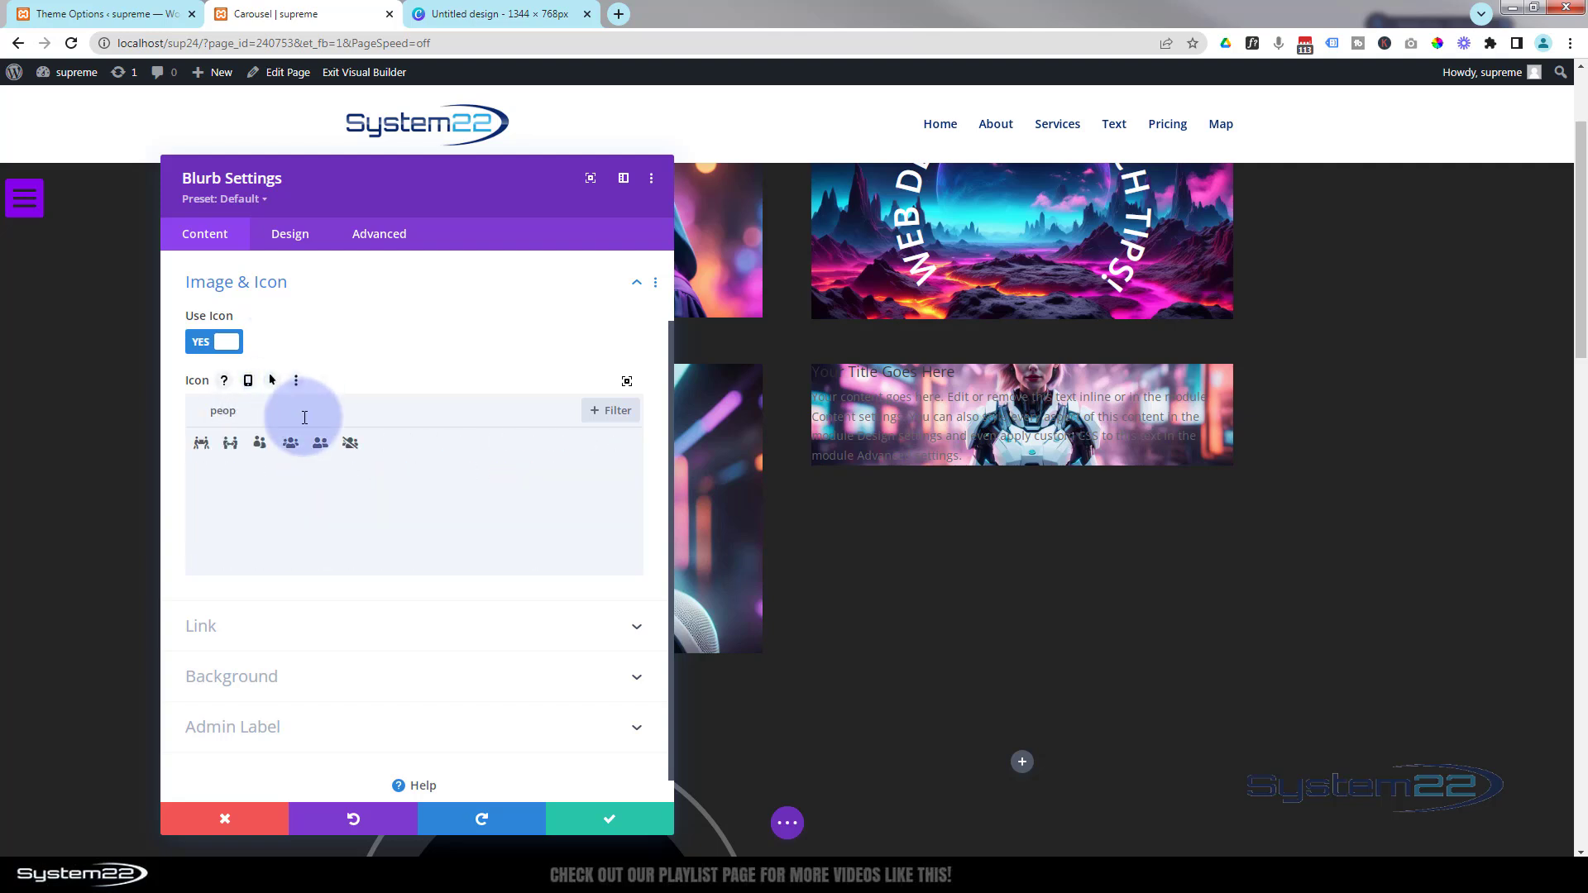
pyautogui.click(290, 443)
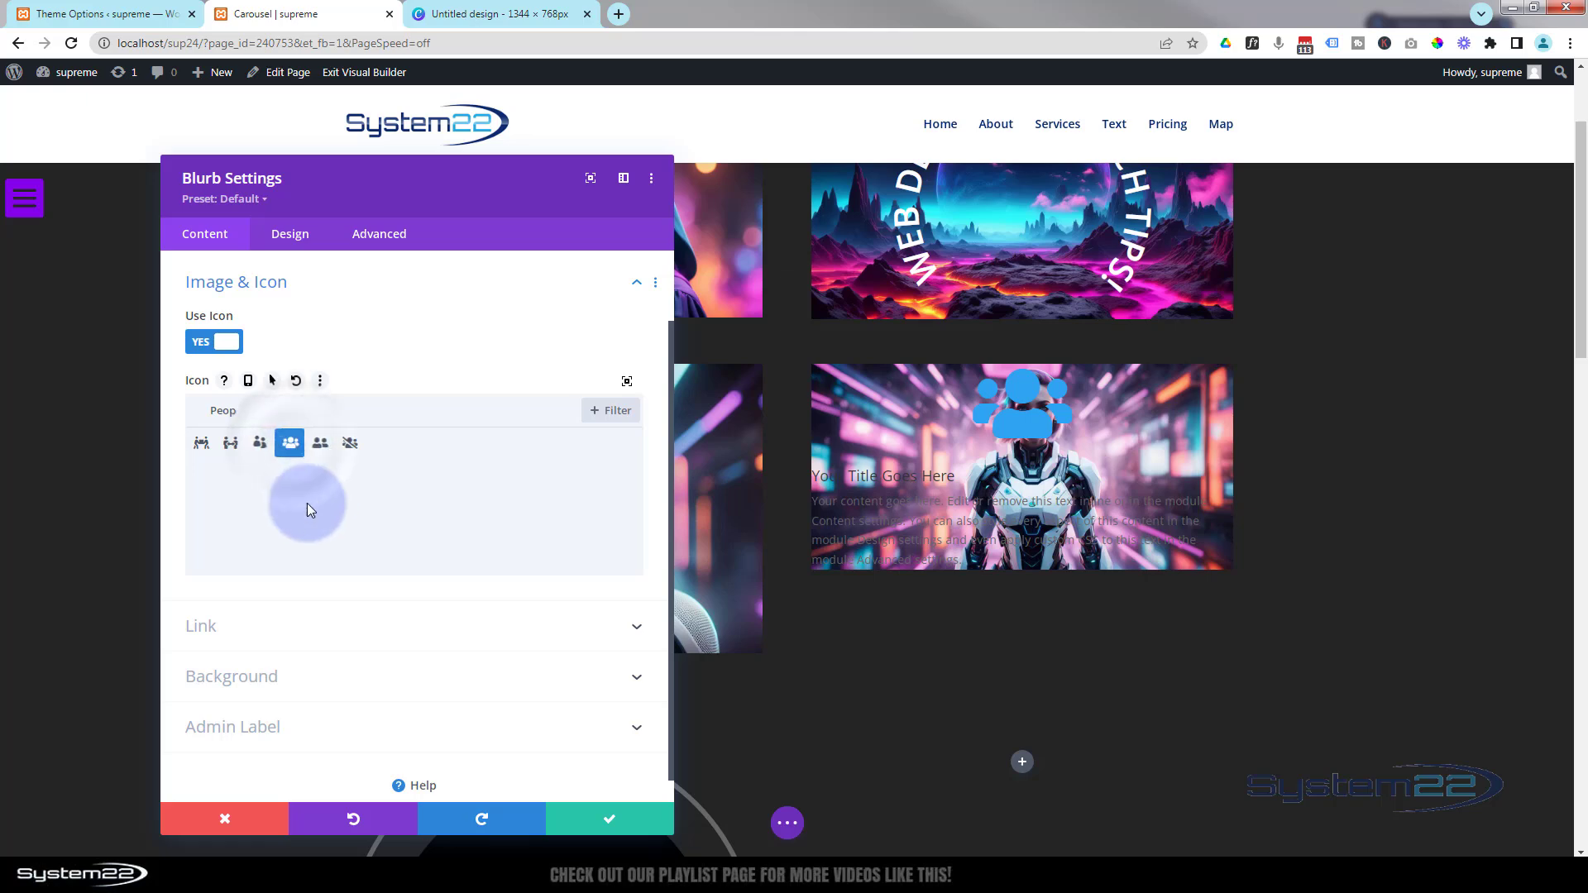
# - Set the blurred version of the female robot picture from the media library as the blurb's background image
pyautogui.click(253, 629)
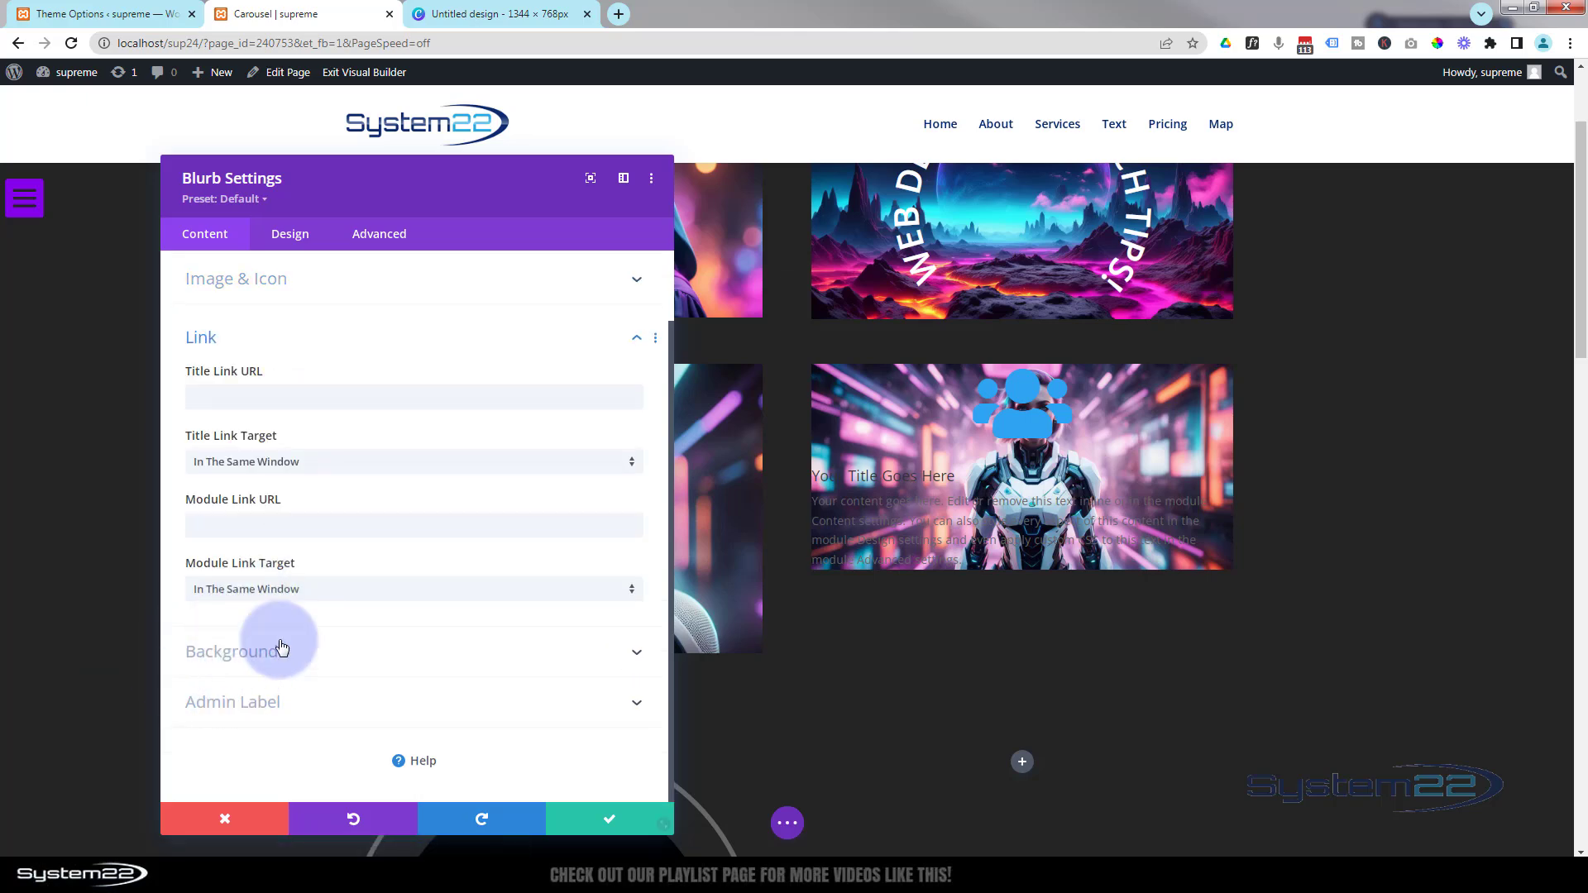
pyautogui.click(301, 661)
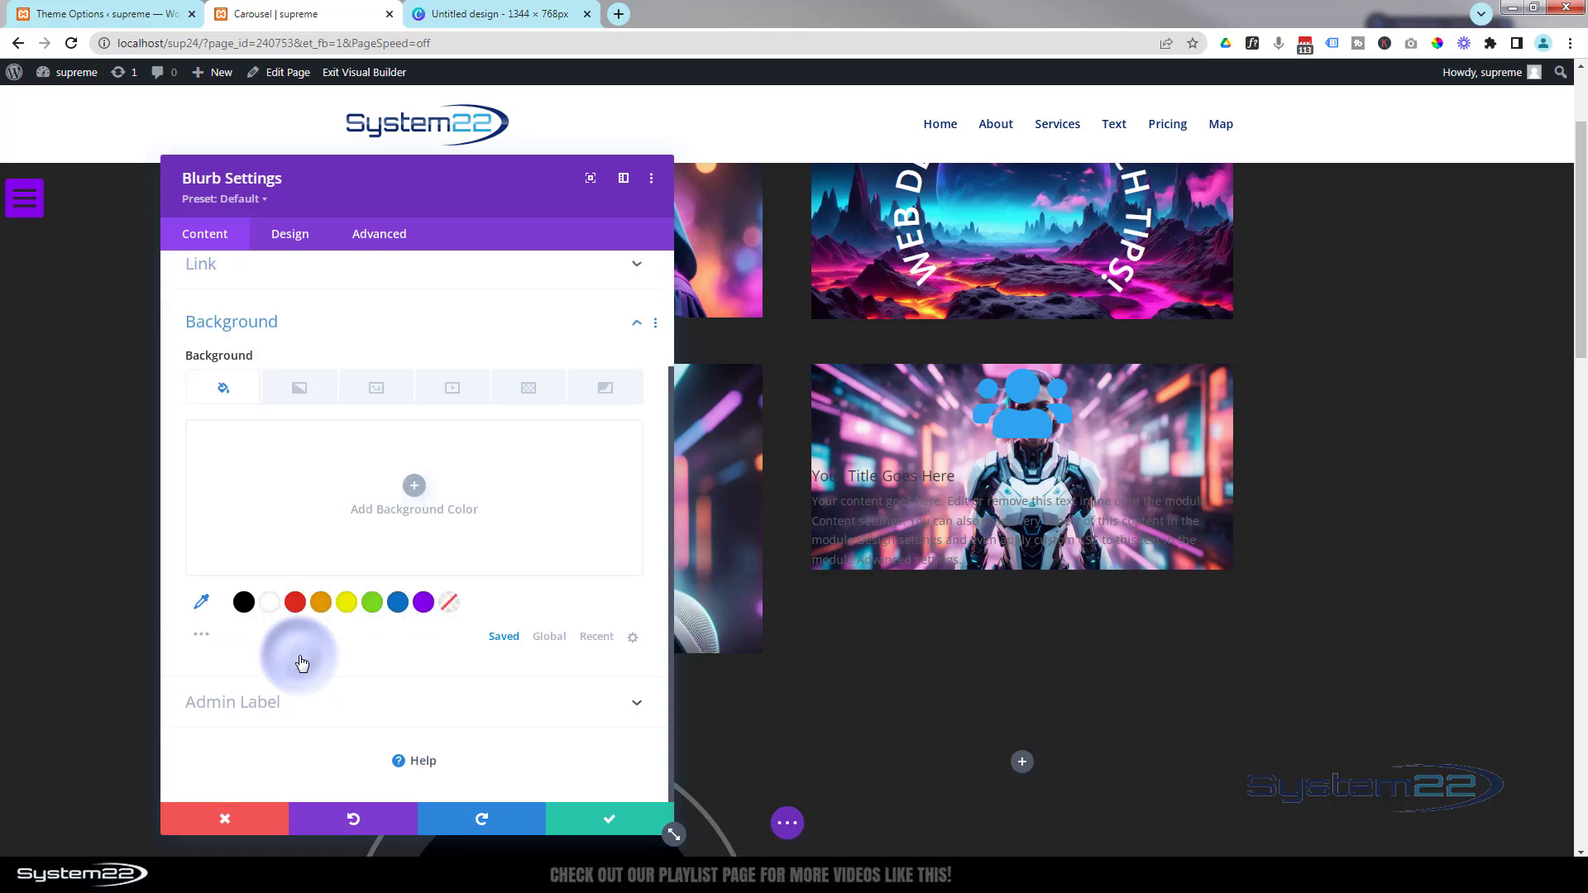
pyautogui.click(377, 389)
pyautogui.click(415, 485)
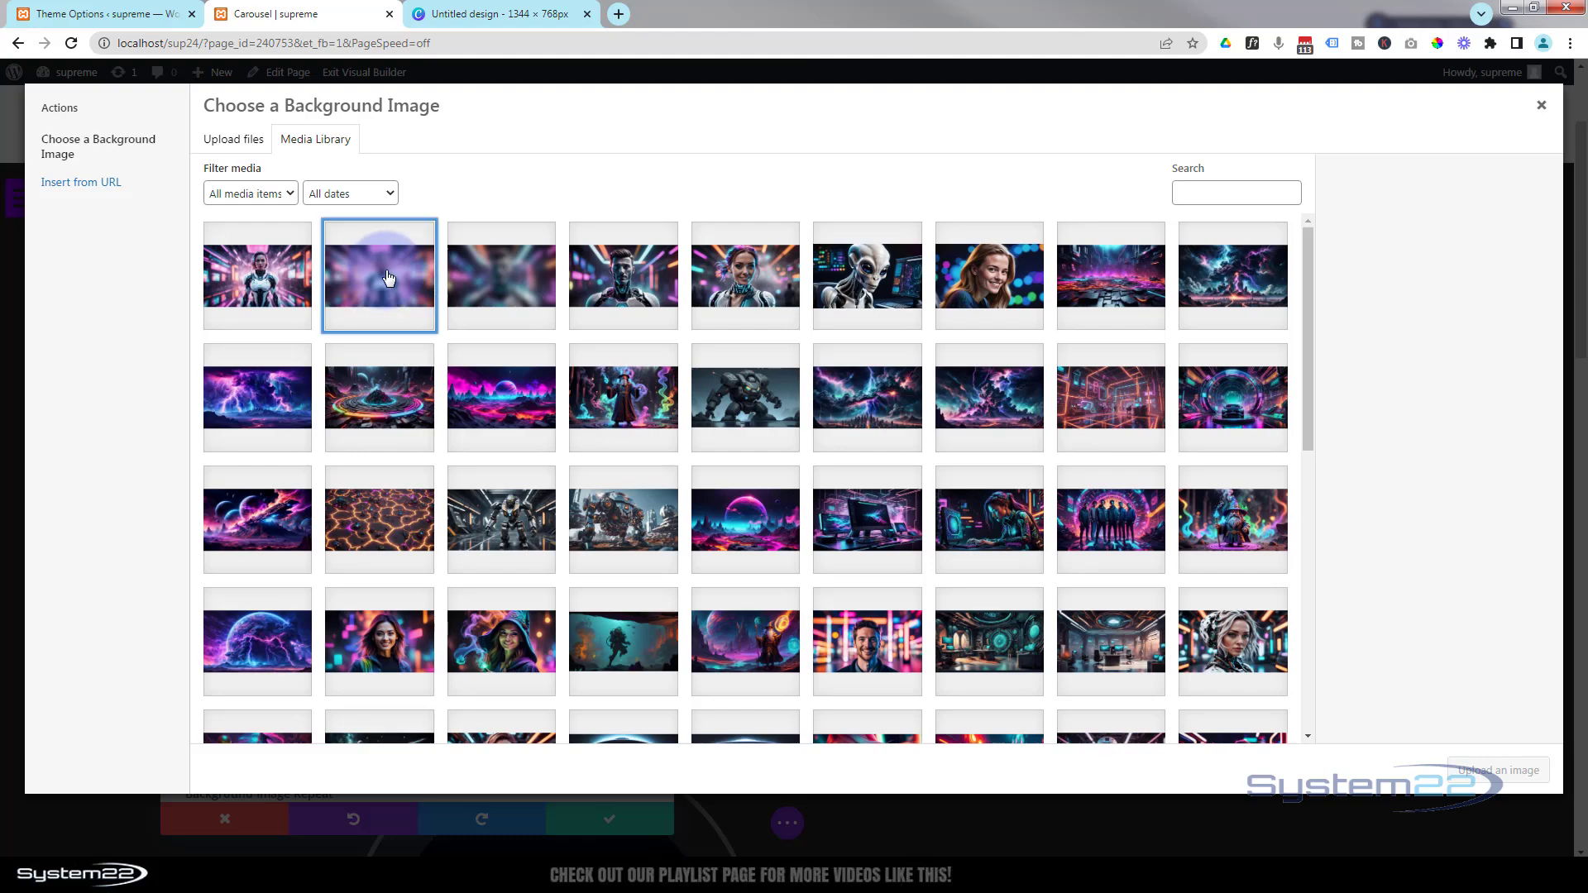
pyautogui.click(389, 277)
pyautogui.click(1499, 771)
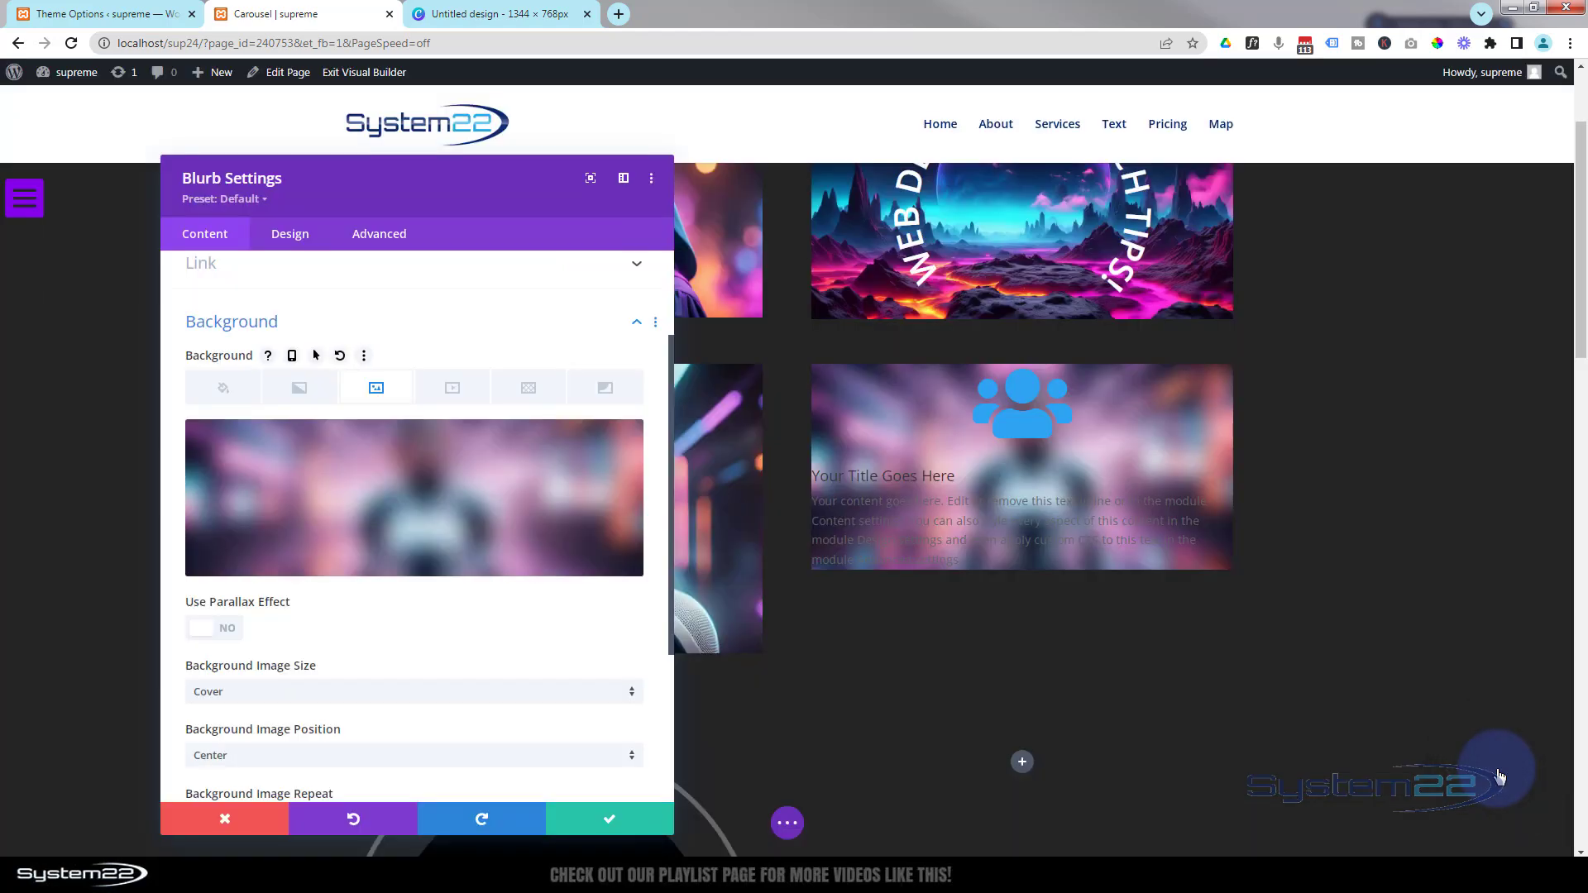
# - Set the blurb's minimum height to 350px and its padding to 5% top and bottom and 10% left and right
pyautogui.click(289, 235)
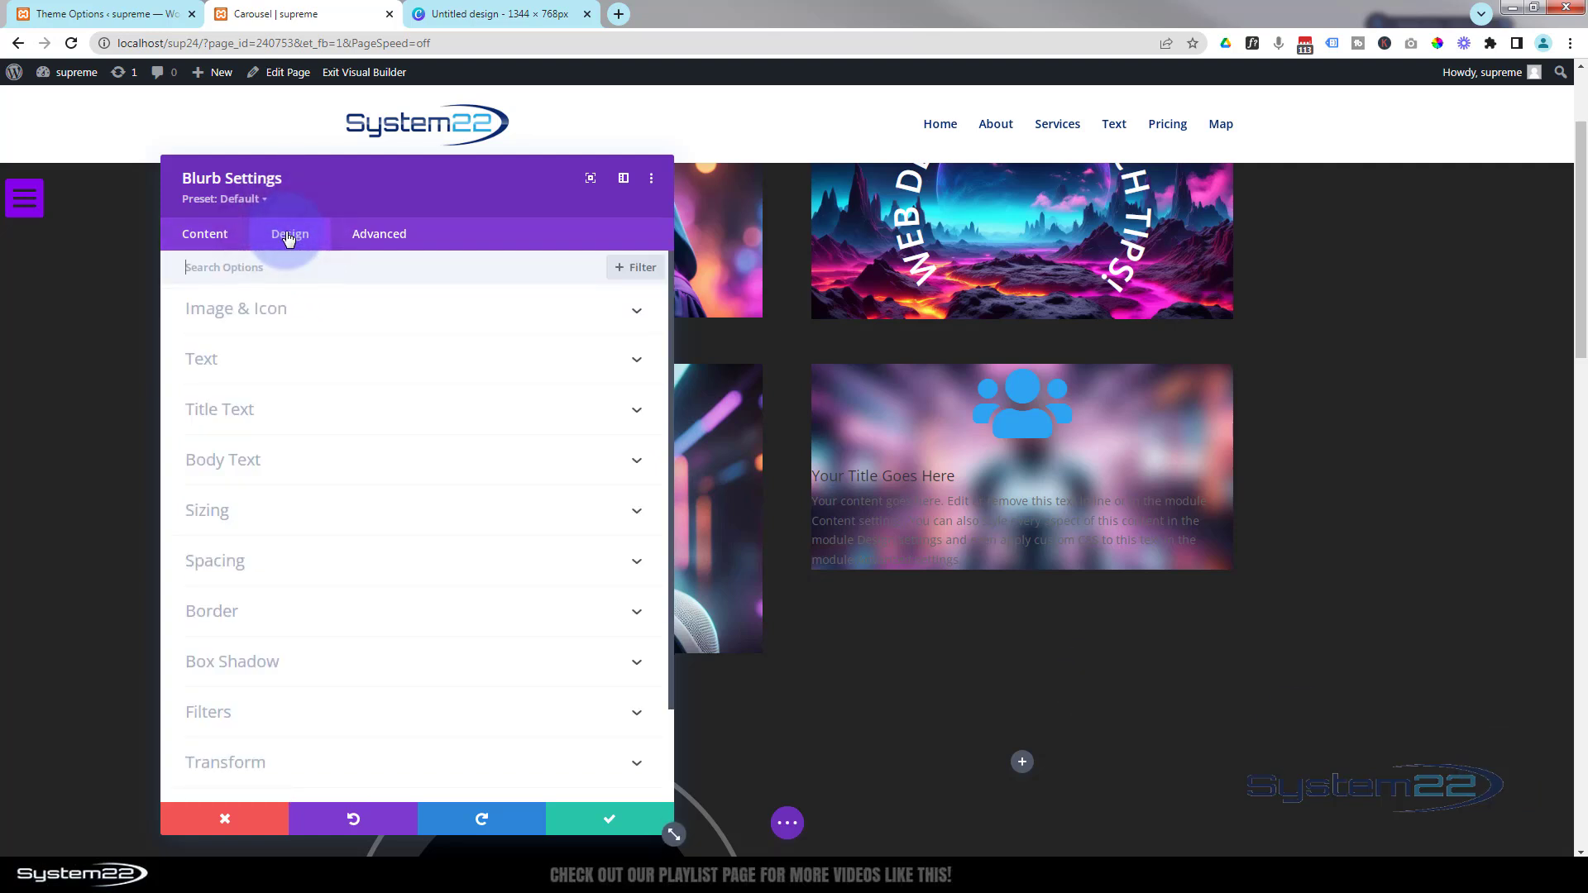
pyautogui.click(306, 512)
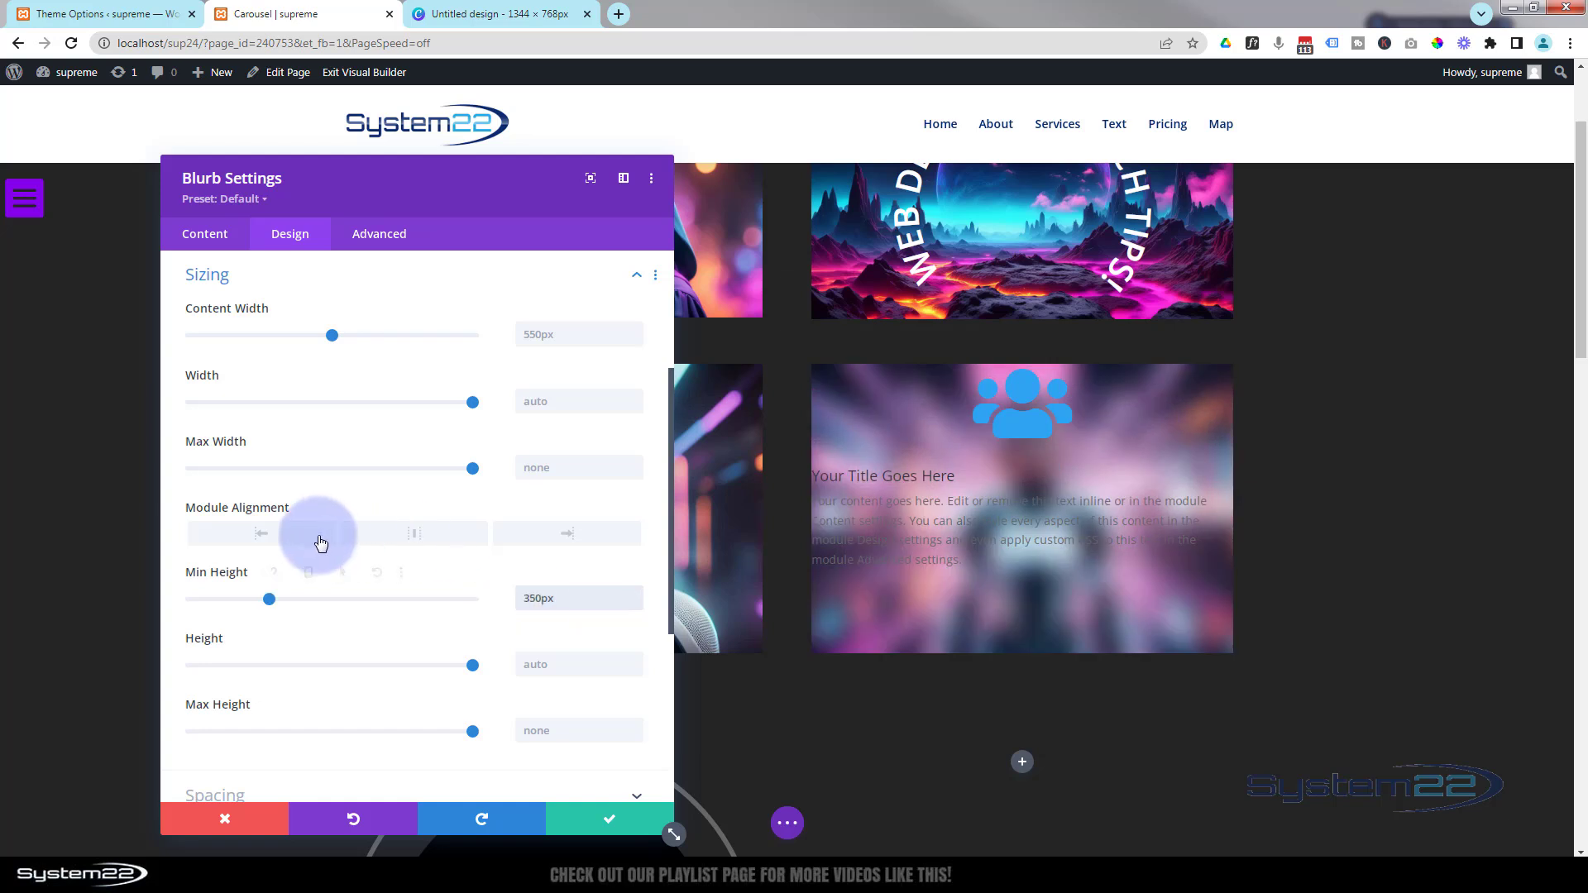
pyautogui.scroll(-3, 370, 598)
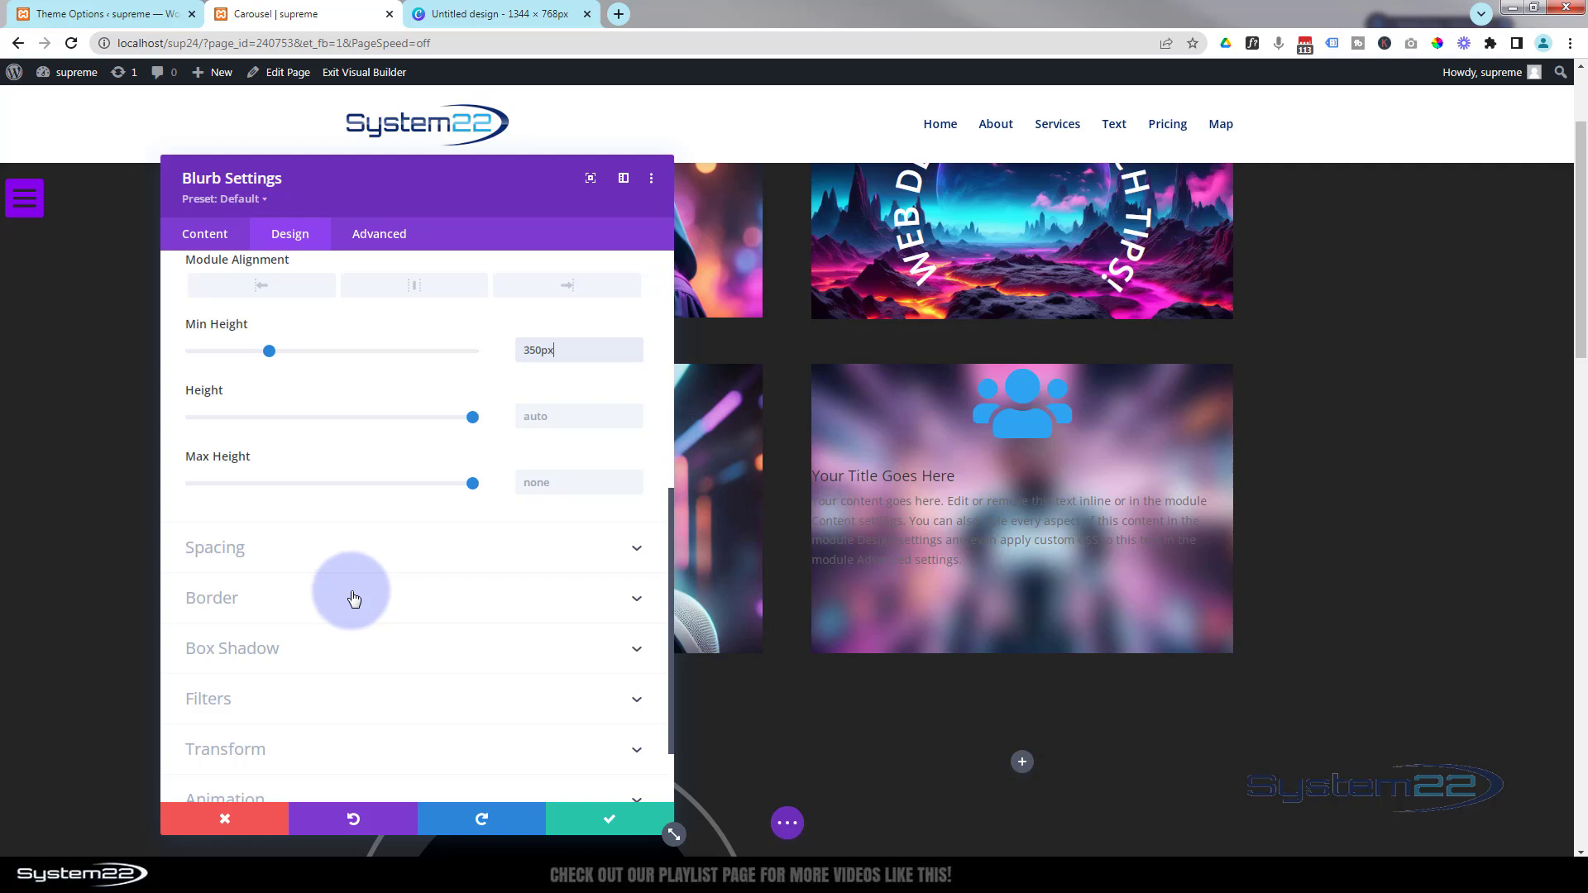
pyautogui.click(351, 549)
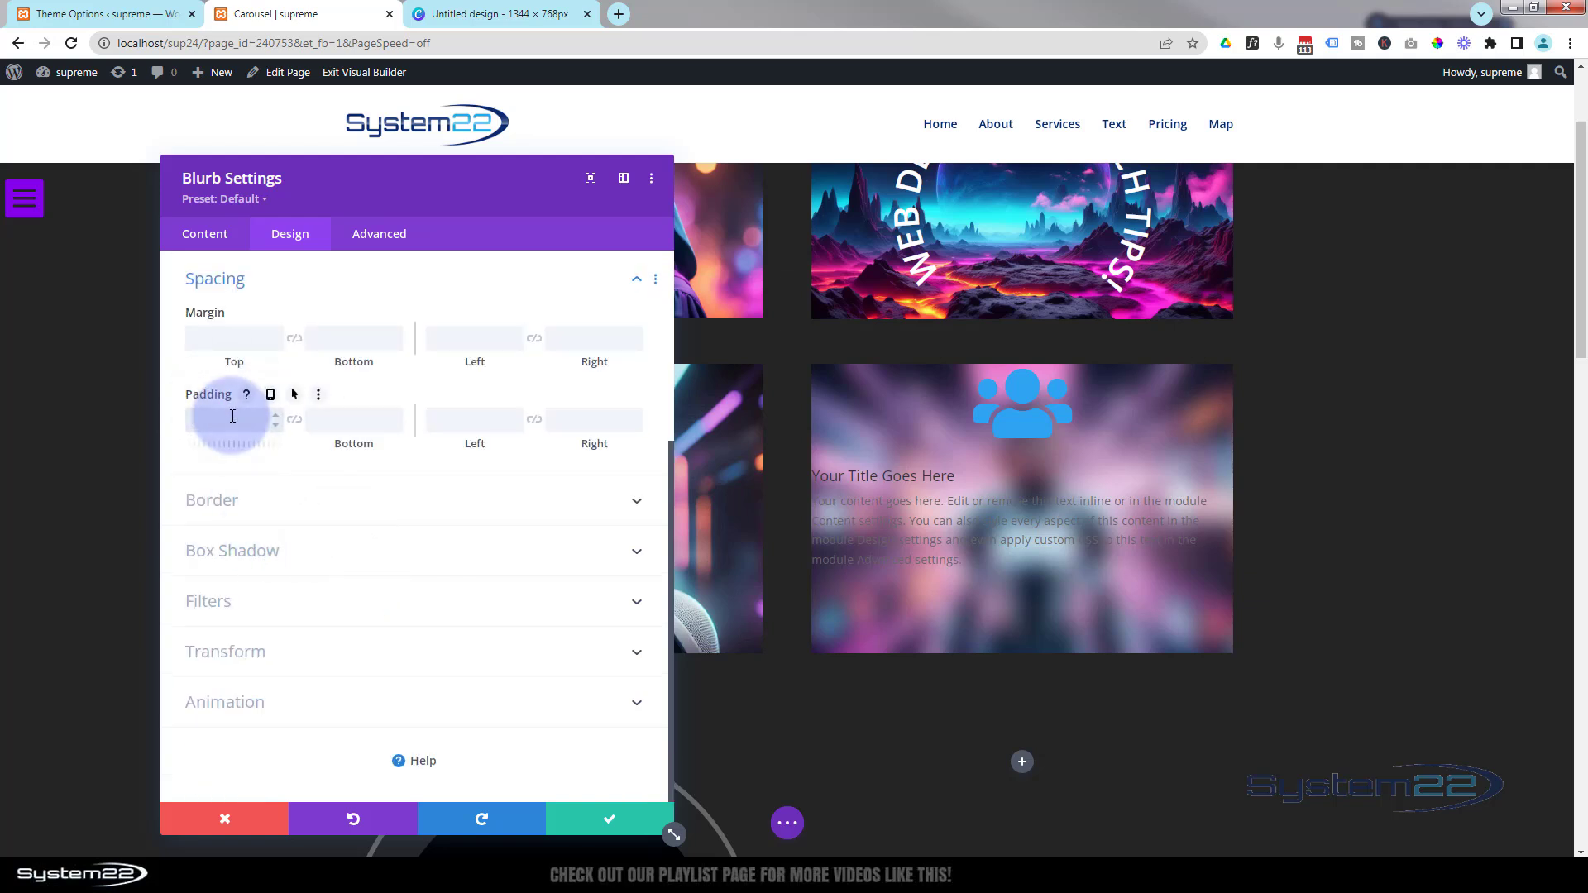
pyautogui.write('5%')
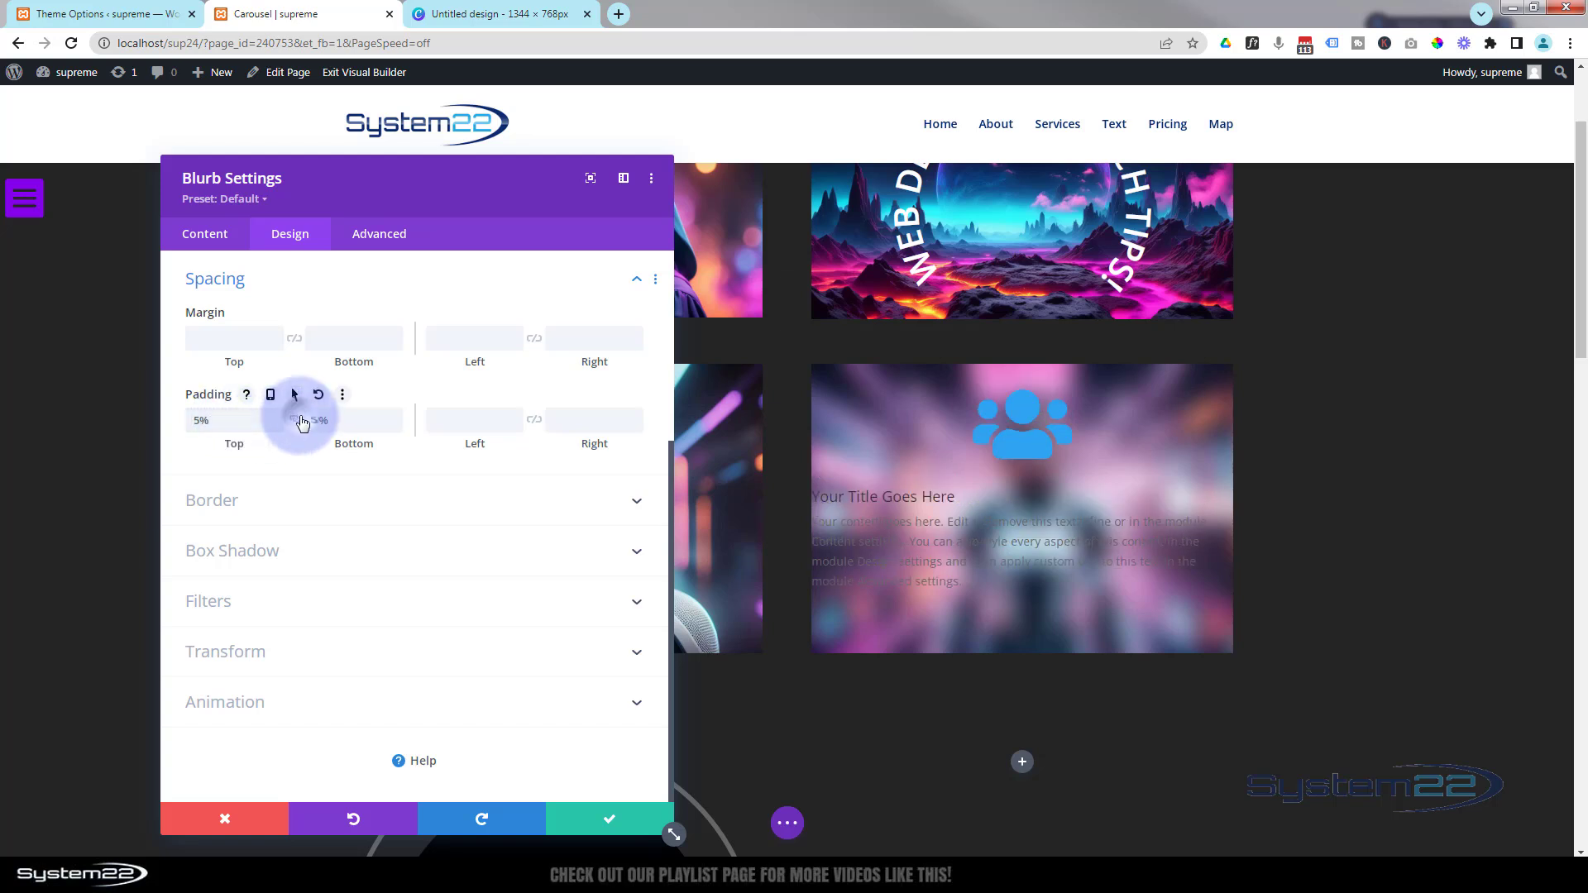
pyautogui.click(294, 420)
pyautogui.click(457, 422)
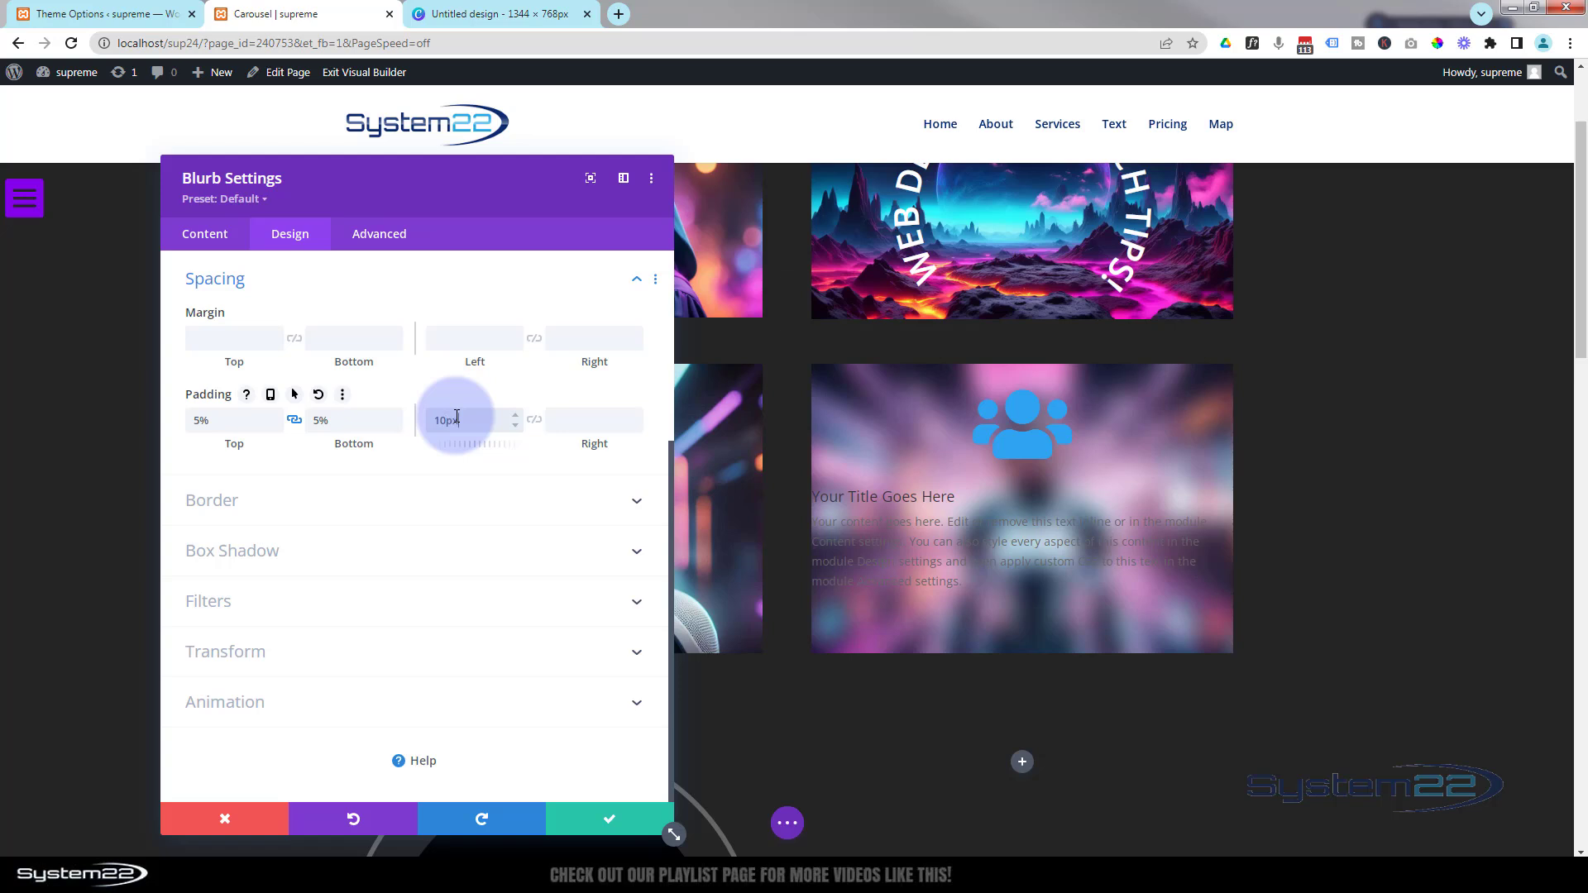
pyautogui.write('10%')
pyautogui.click(533, 419)
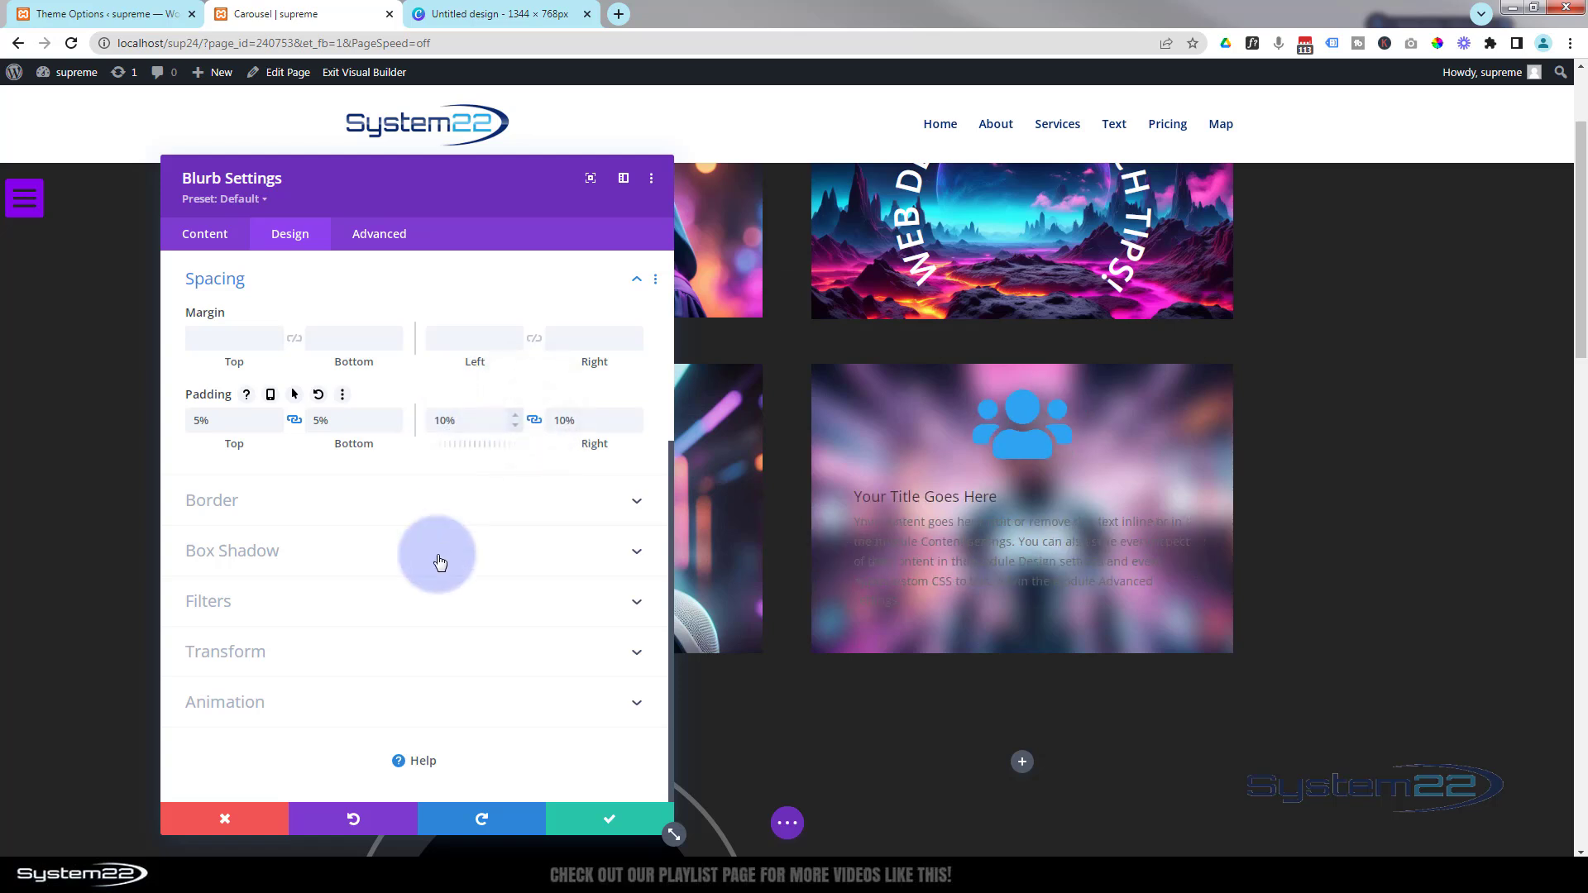
# - Center the blurb's text and set its text color to Light
pyautogui.scroll(4, 454, 603)
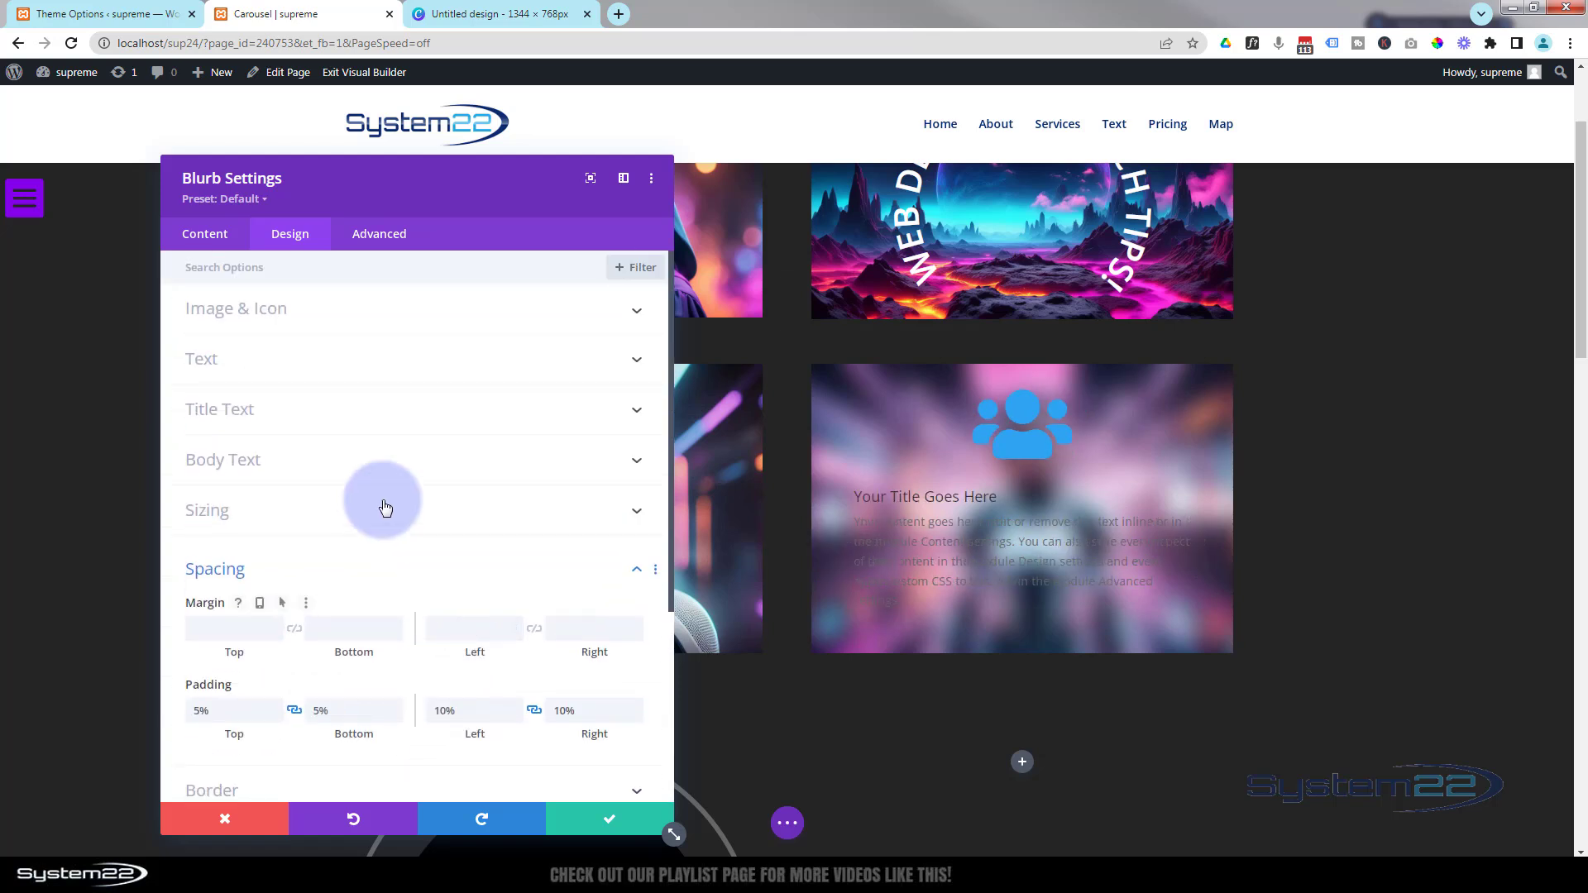
pyautogui.click(204, 359)
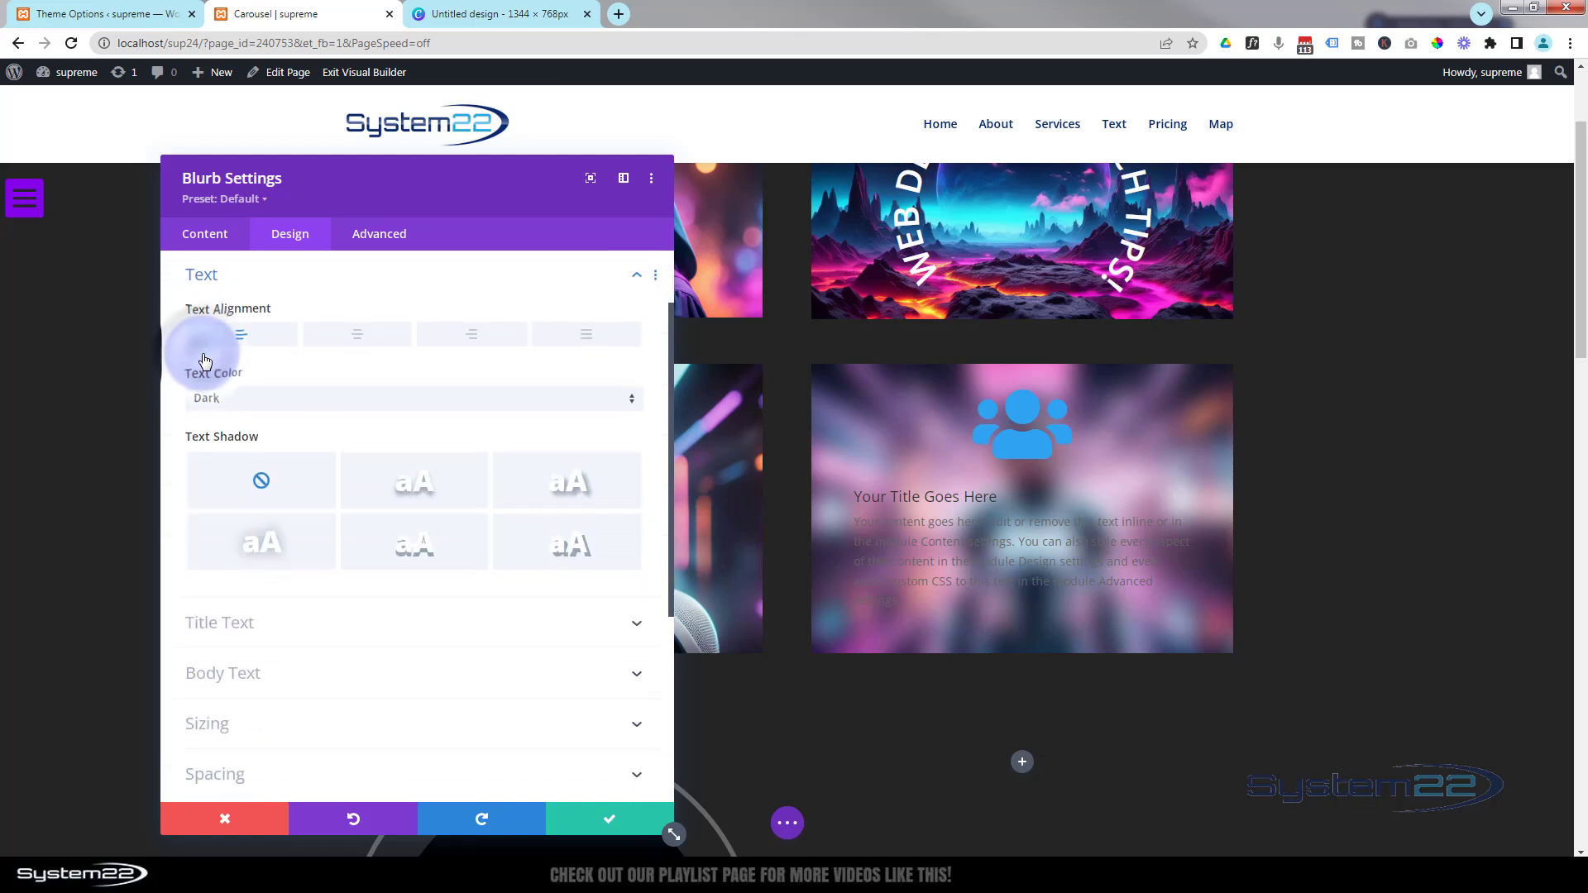
pyautogui.click(355, 336)
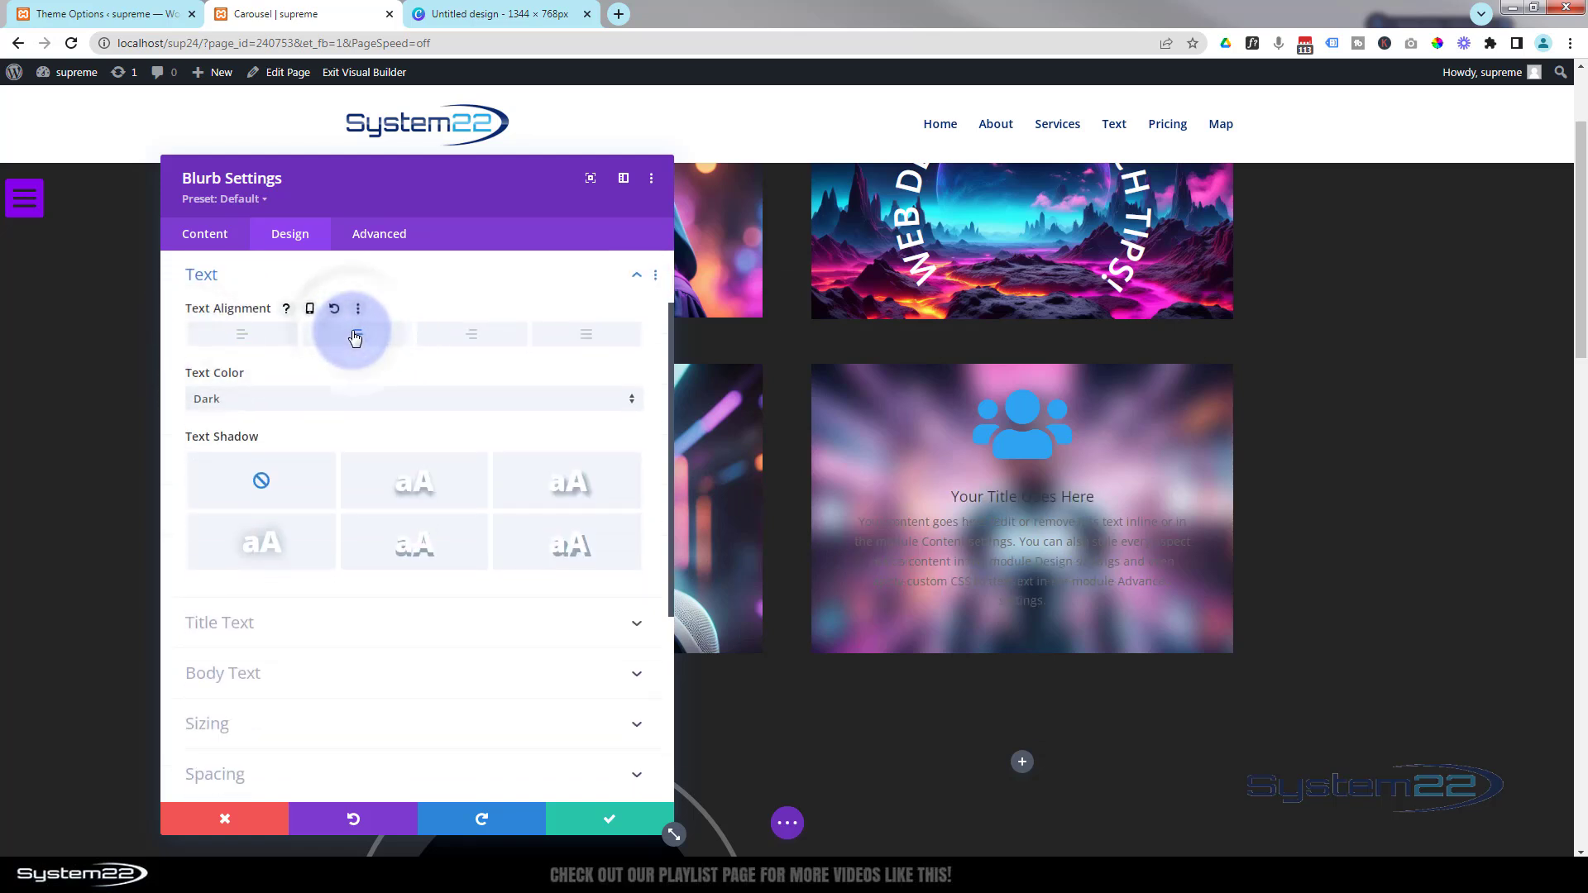
pyautogui.click(322, 400)
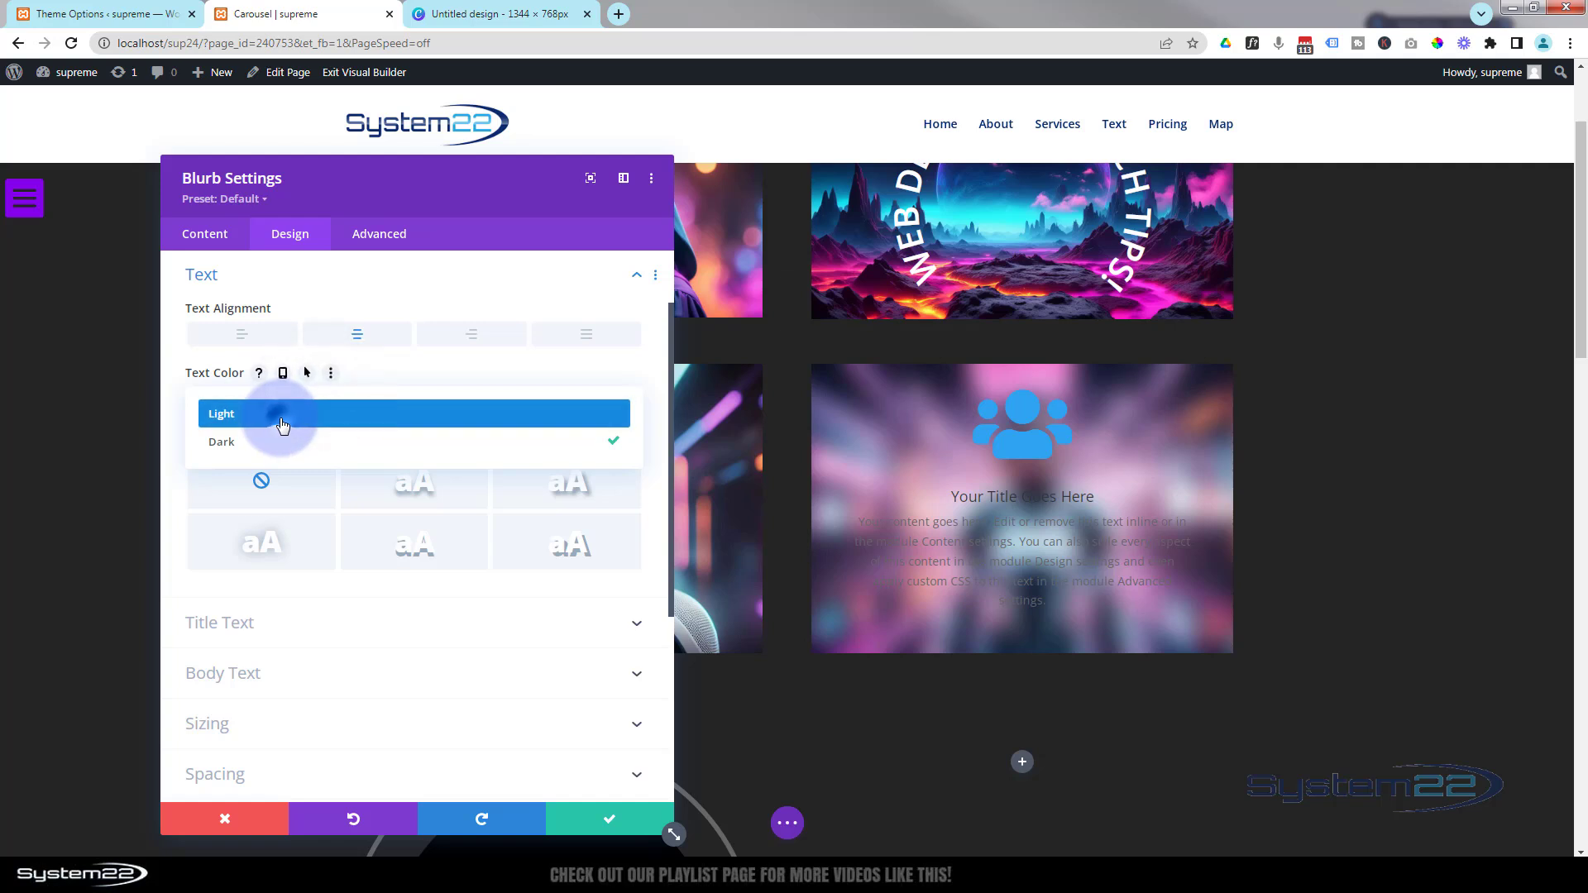
pyautogui.click(281, 415)
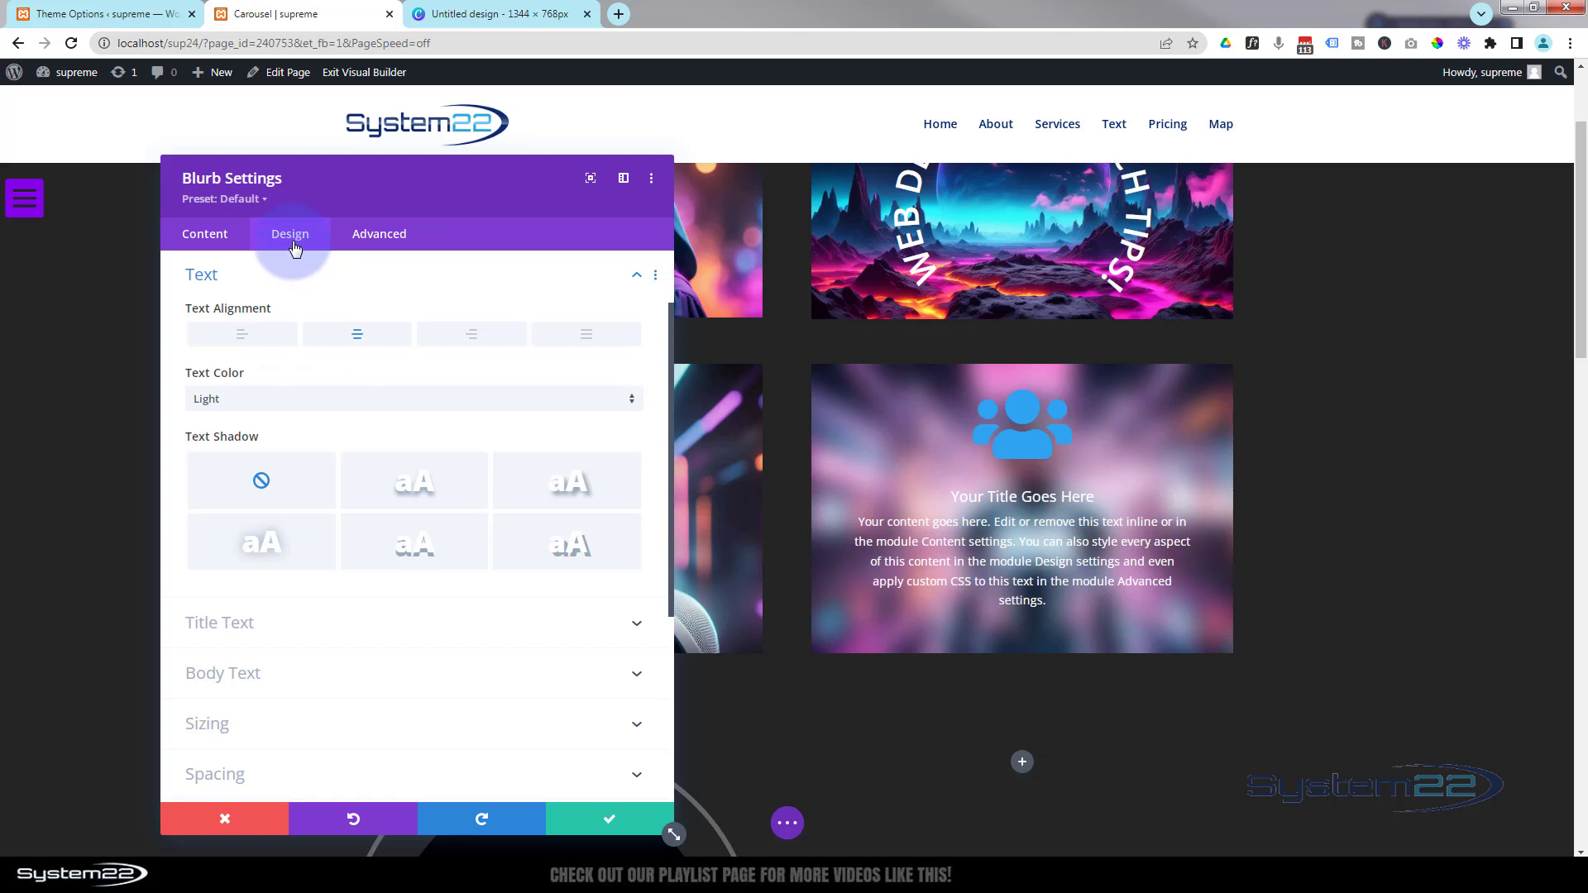
pyautogui.scroll(-5, 364, 574)
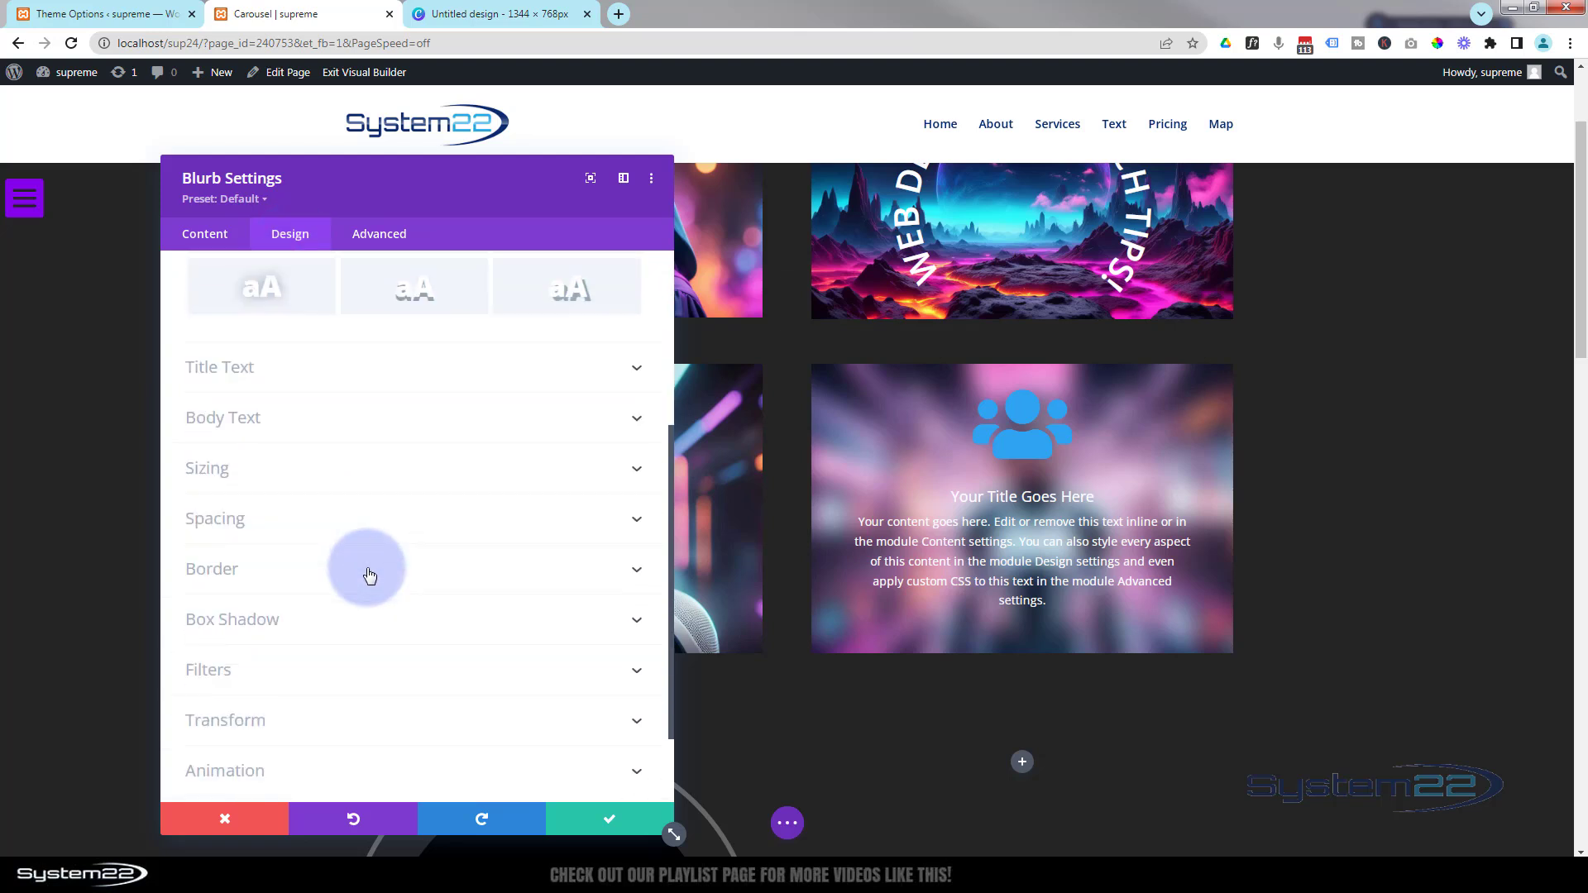
# - Set the blurb's filter opacity to 0% by default and 100% on hover
pyautogui.click(325, 599)
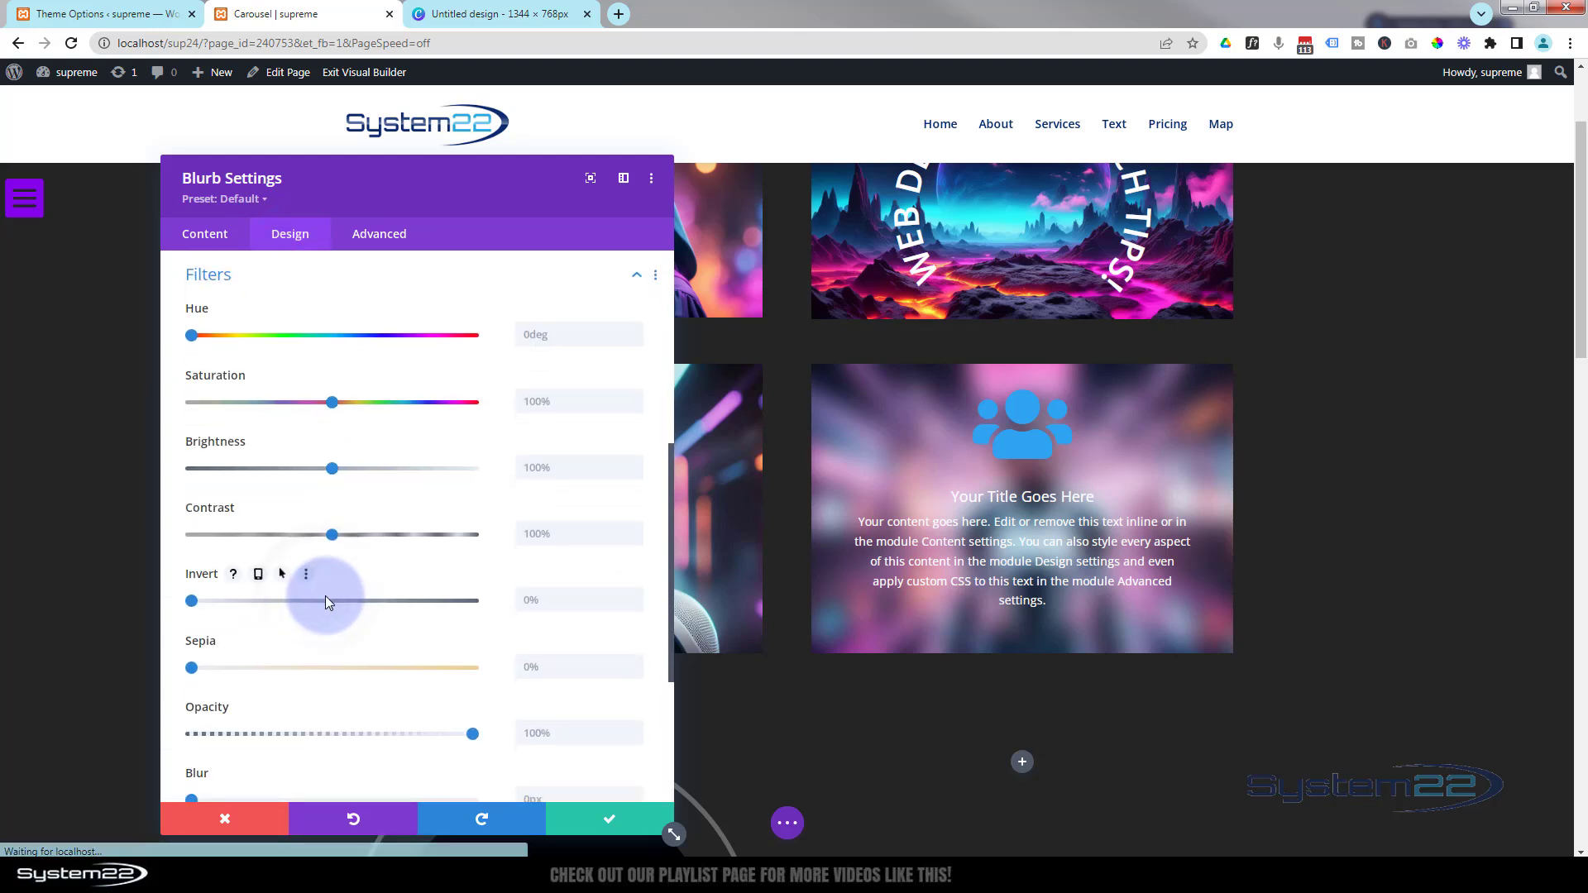
pyautogui.scroll(-2, 415, 579)
pyautogui.moveTo(472, 571); pyautogui.dragTo(124, 573)
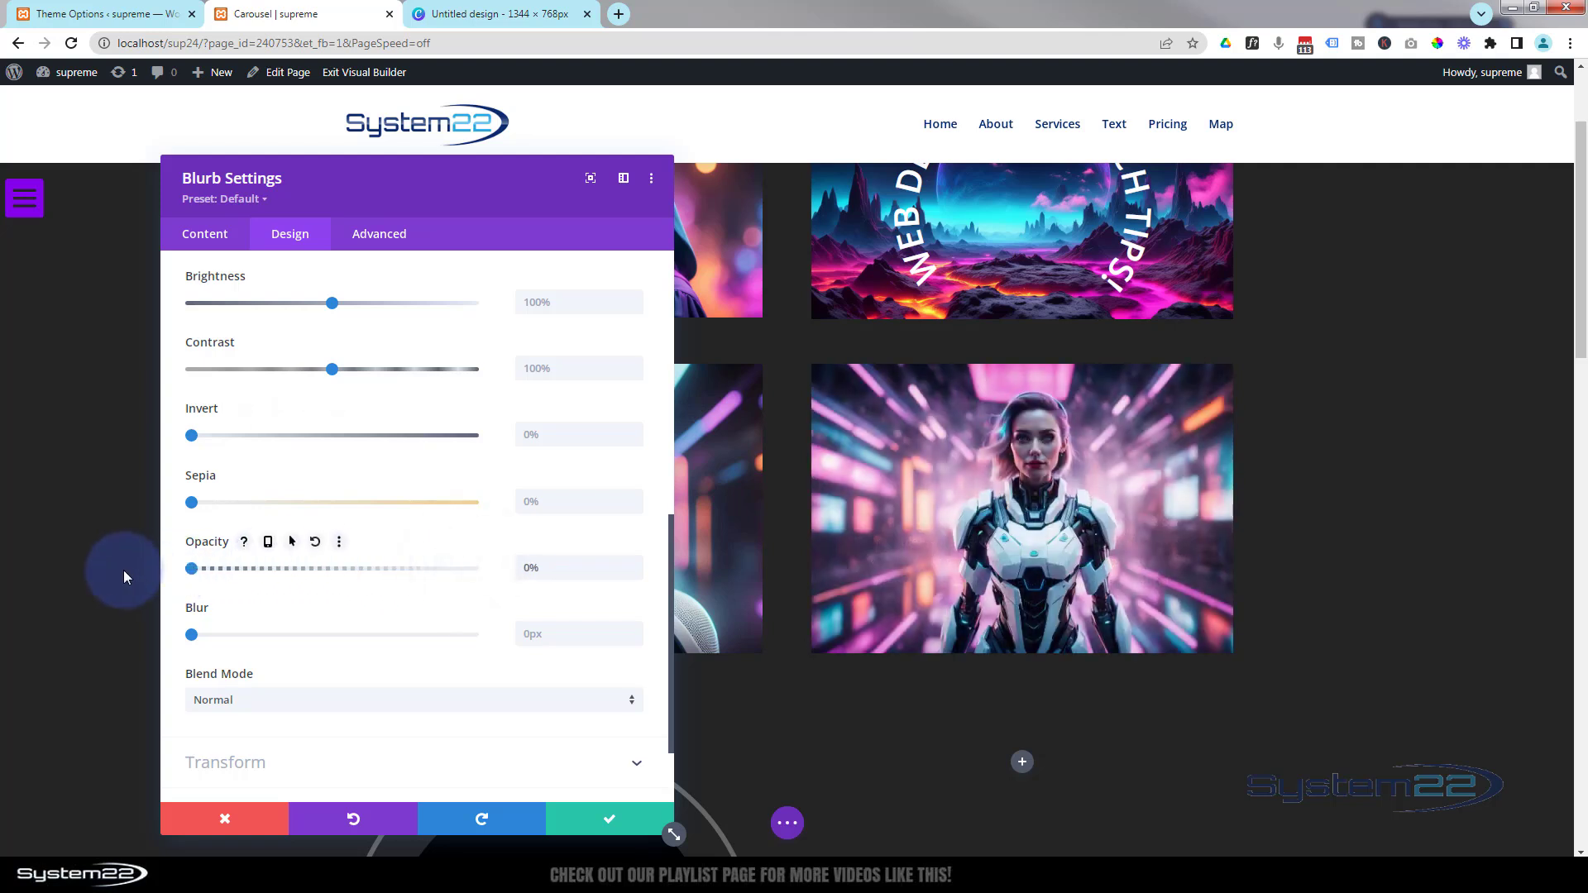
pyautogui.click(288, 542)
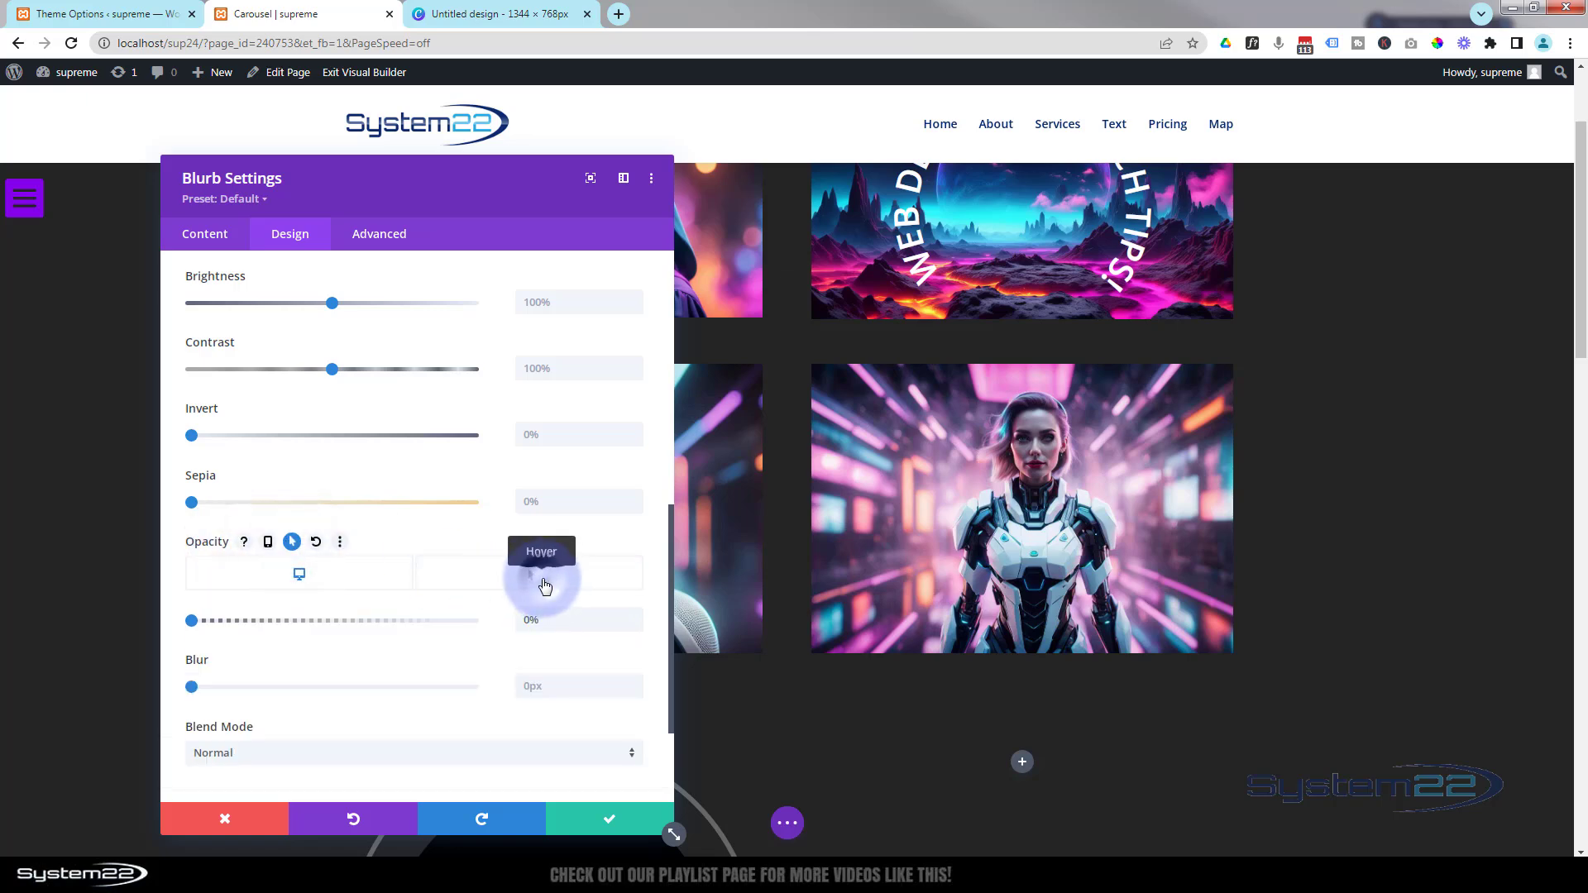
pyautogui.click(544, 585)
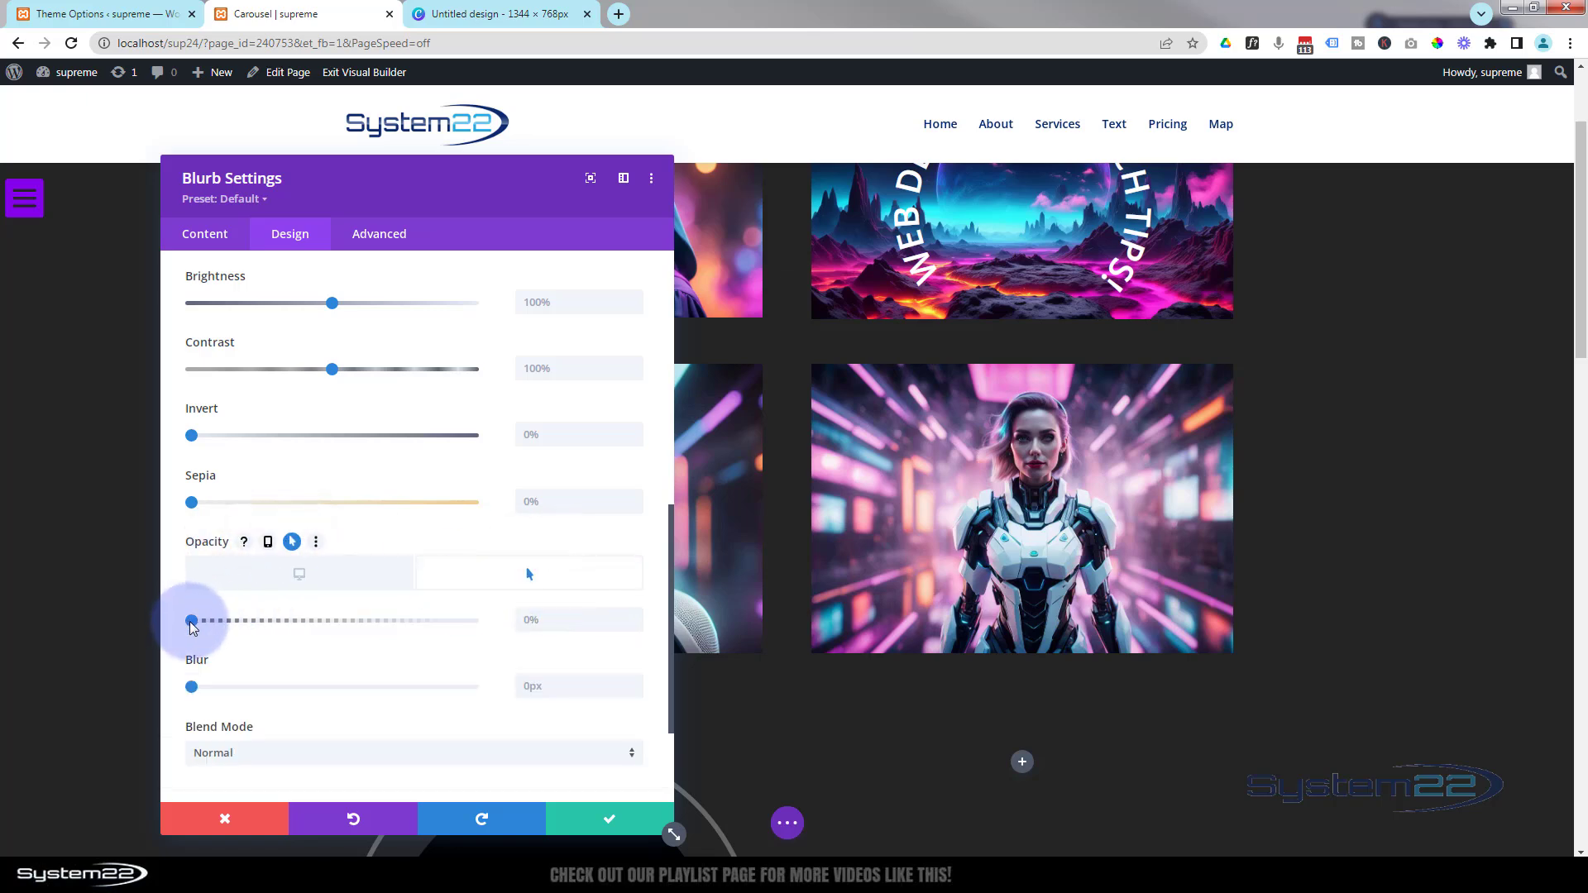
pyautogui.moveTo(191, 621); pyautogui.dragTo(385, 620)
pyautogui.moveTo(482, 622); pyautogui.dragTo(496, 620)
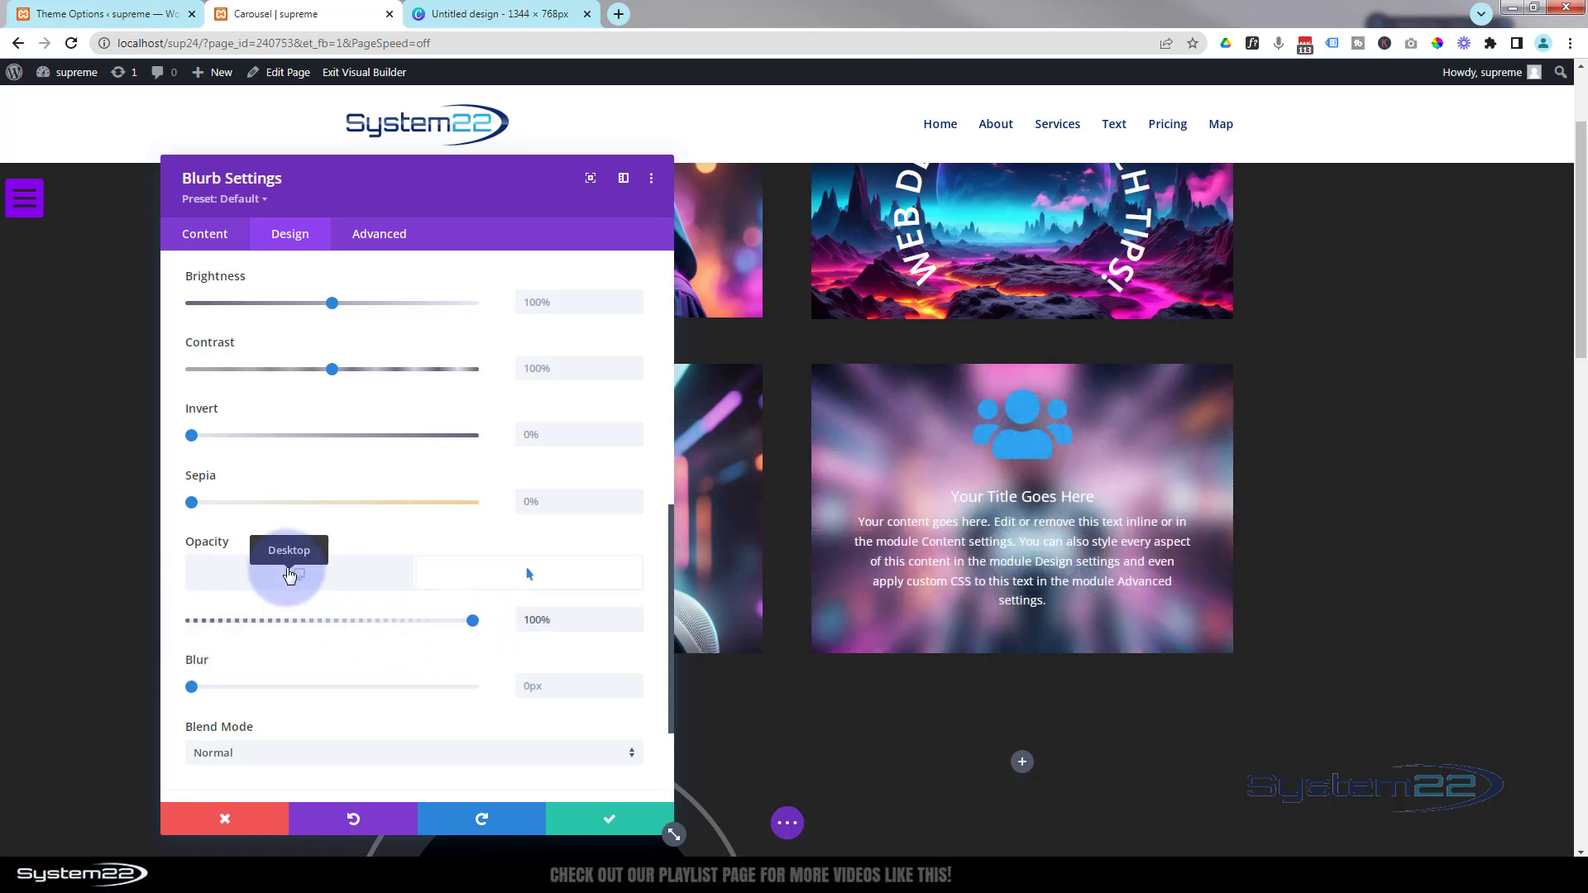
pyautogui.click(284, 577)
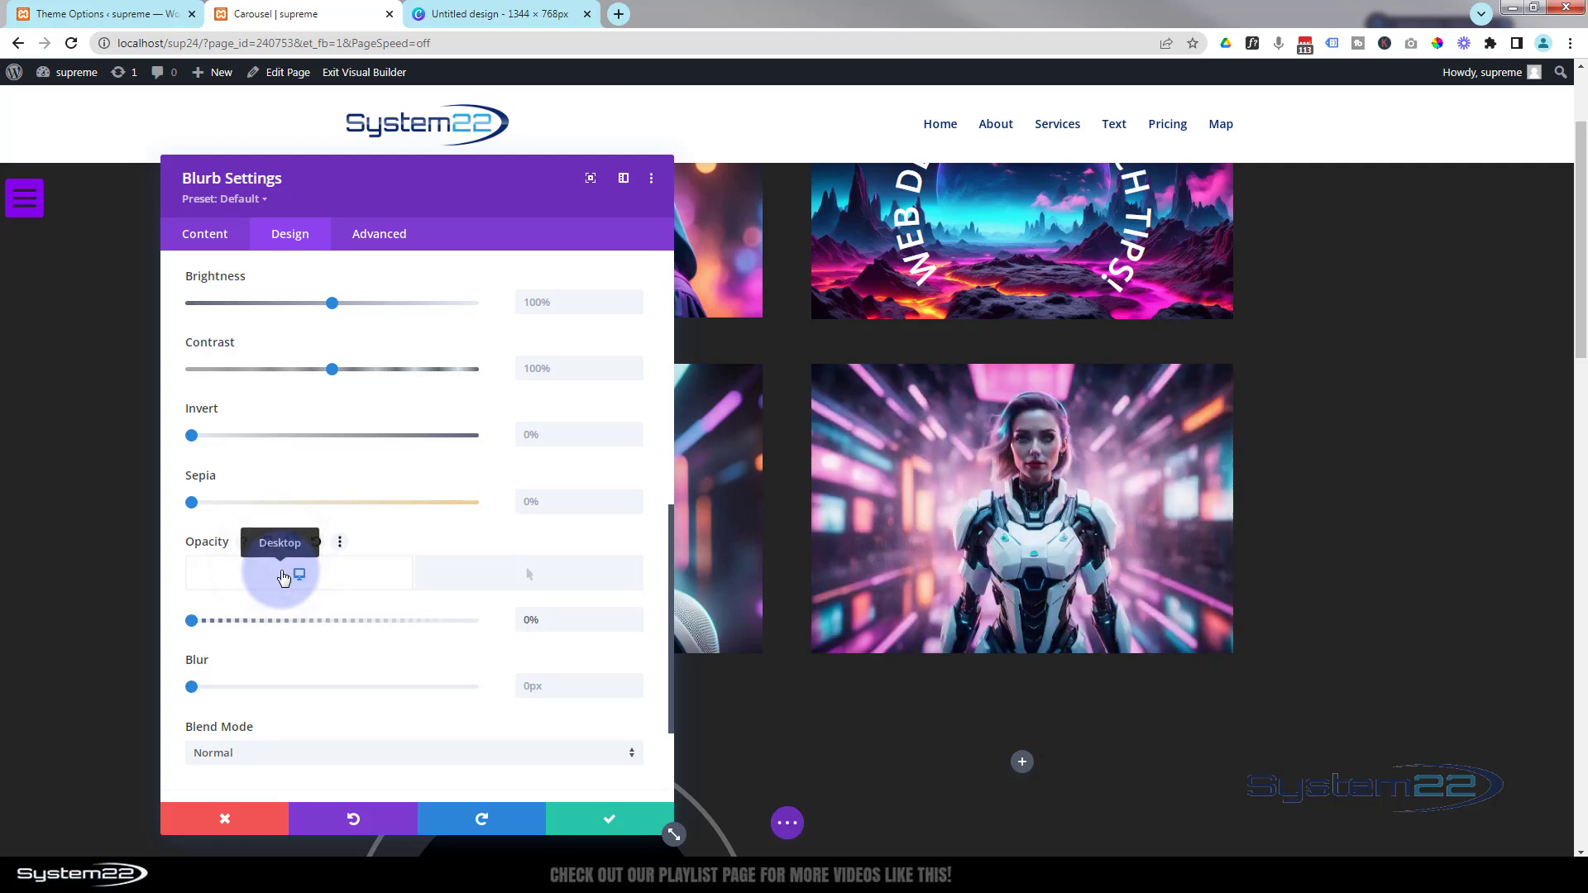
# - Set the blurb's transition duration to 2000ms with an Ease-In-Out speed curve and save the module
pyautogui.click(392, 238)
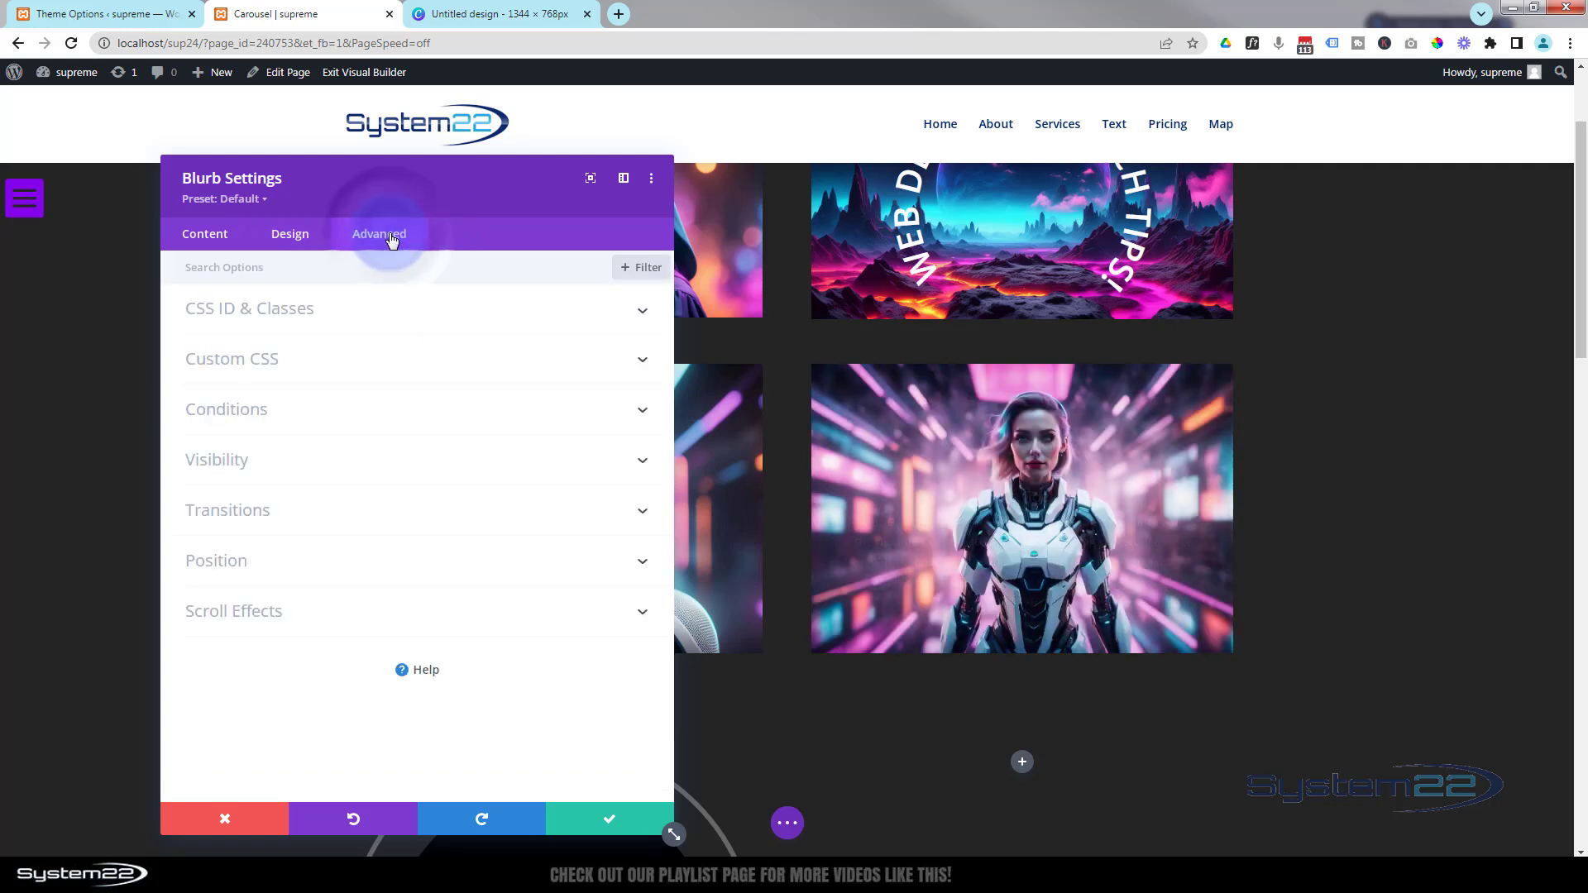
pyautogui.click(338, 510)
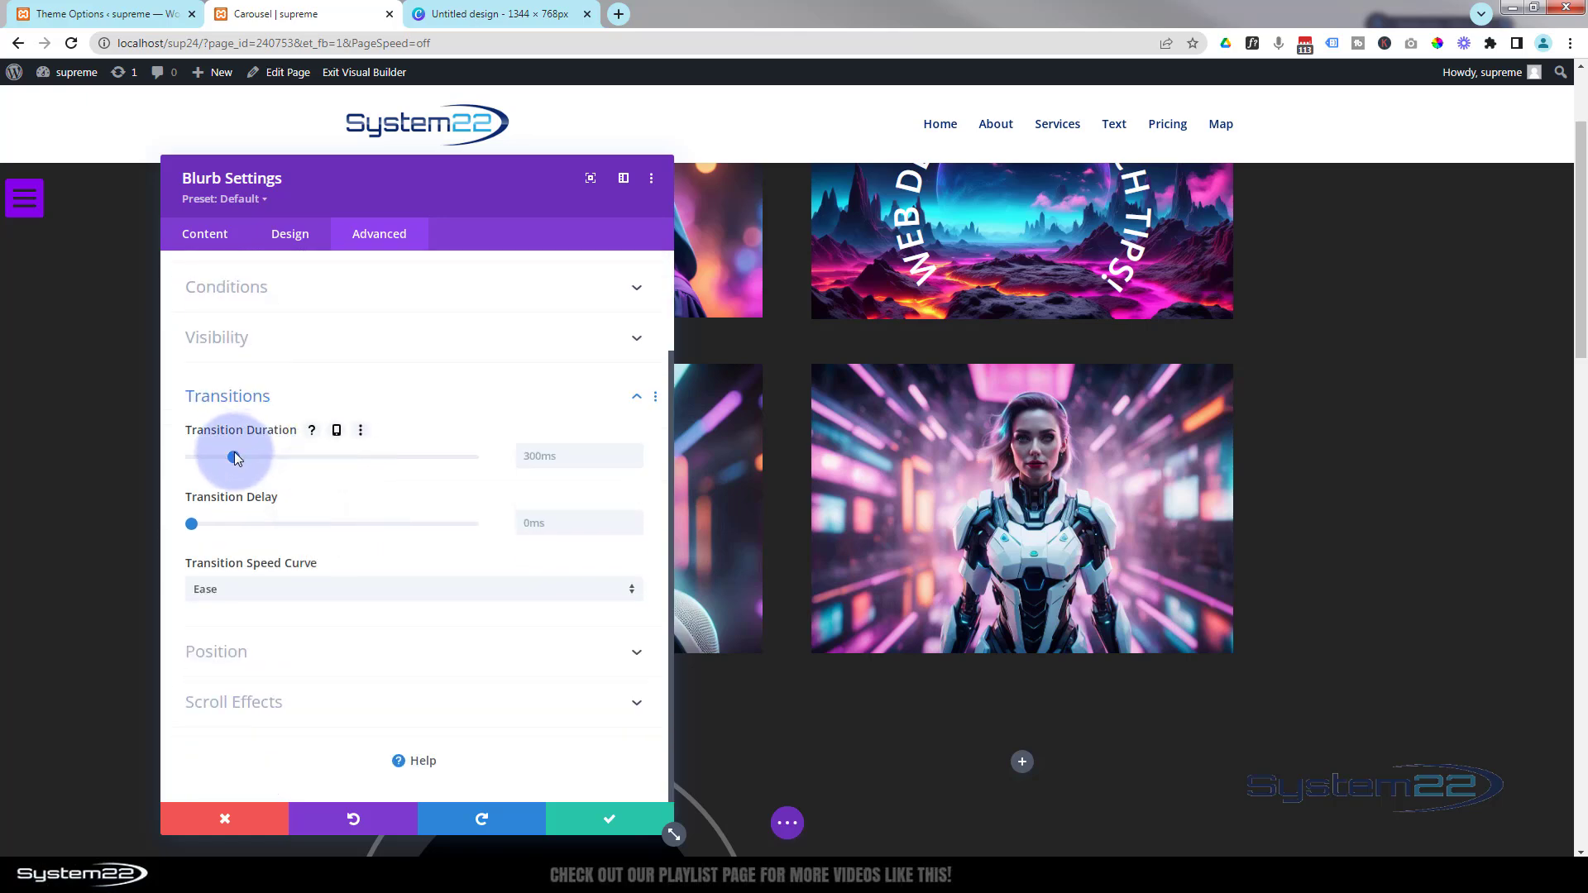
pyautogui.moveTo(235, 452); pyautogui.dragTo(519, 463)
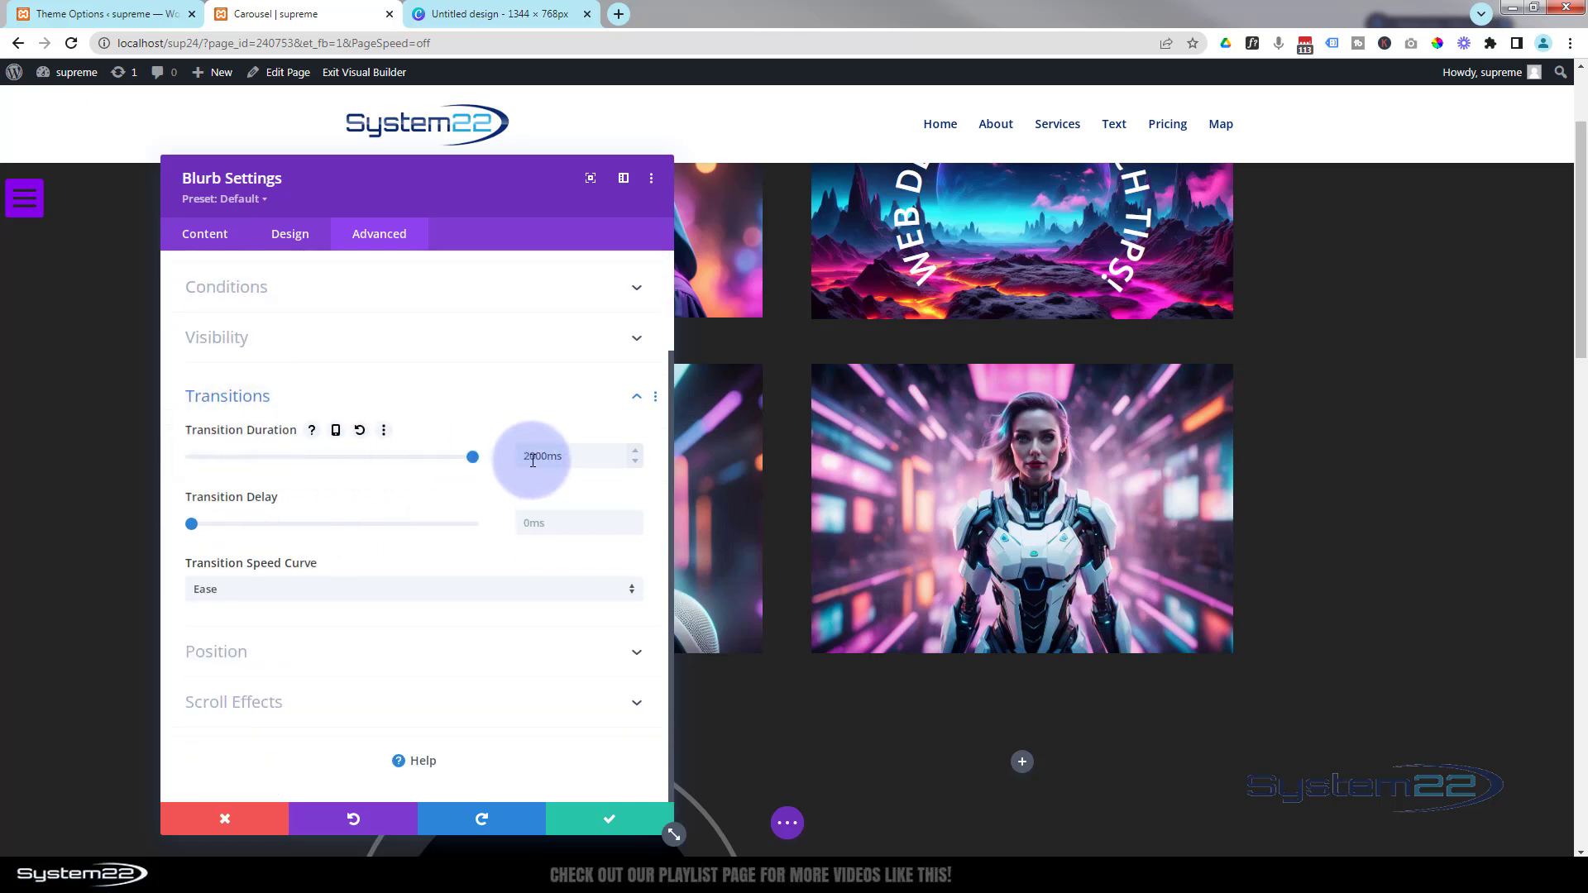
pyautogui.click(311, 594)
pyautogui.click(266, 604)
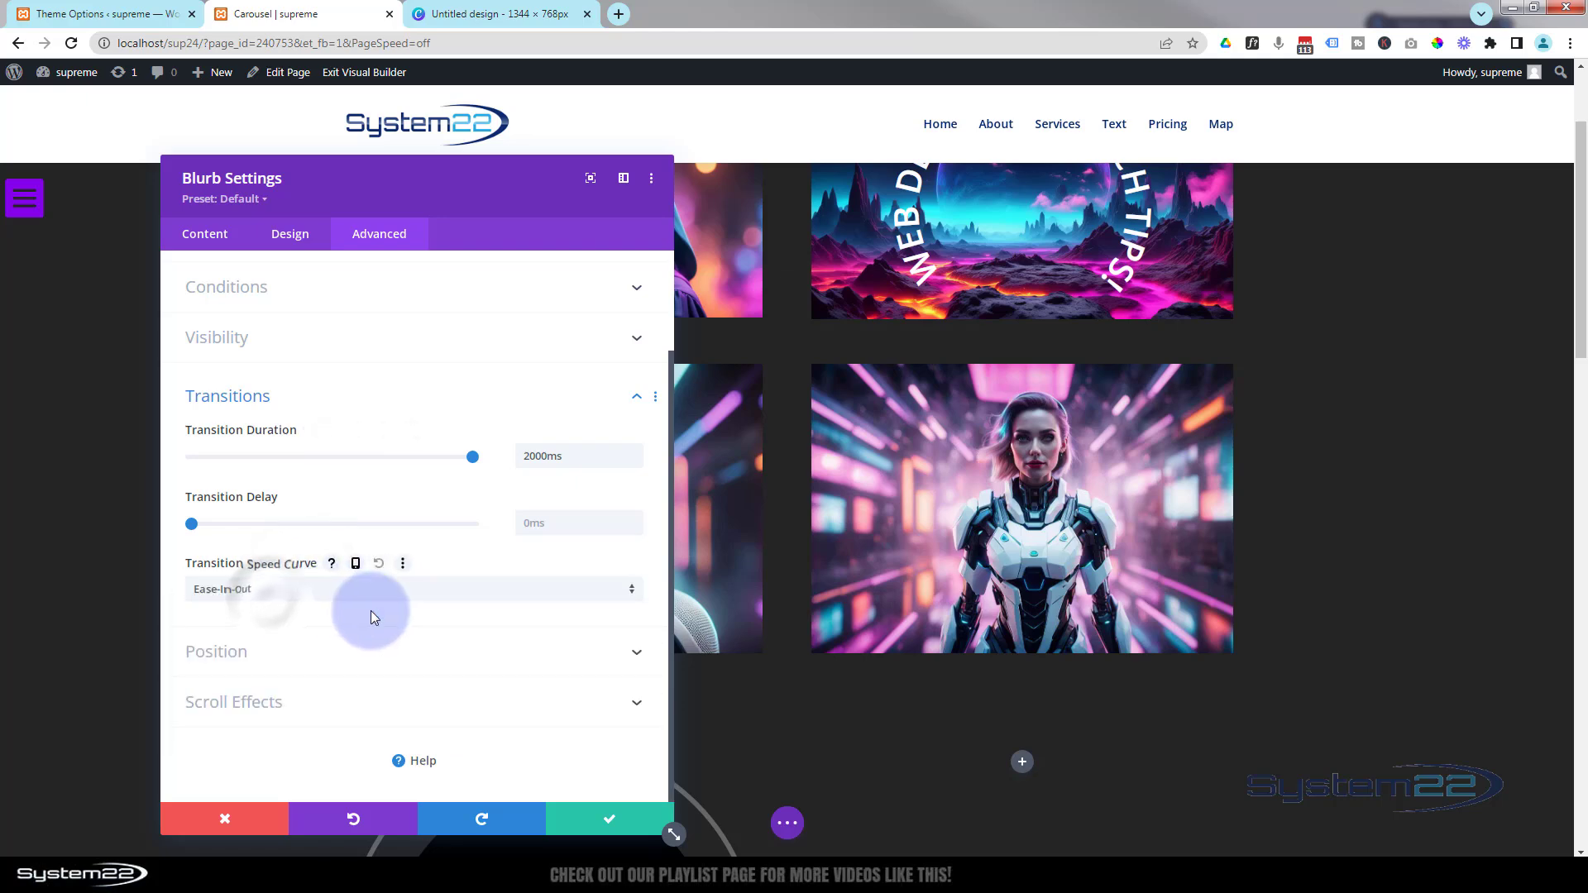
pyautogui.click(616, 825)
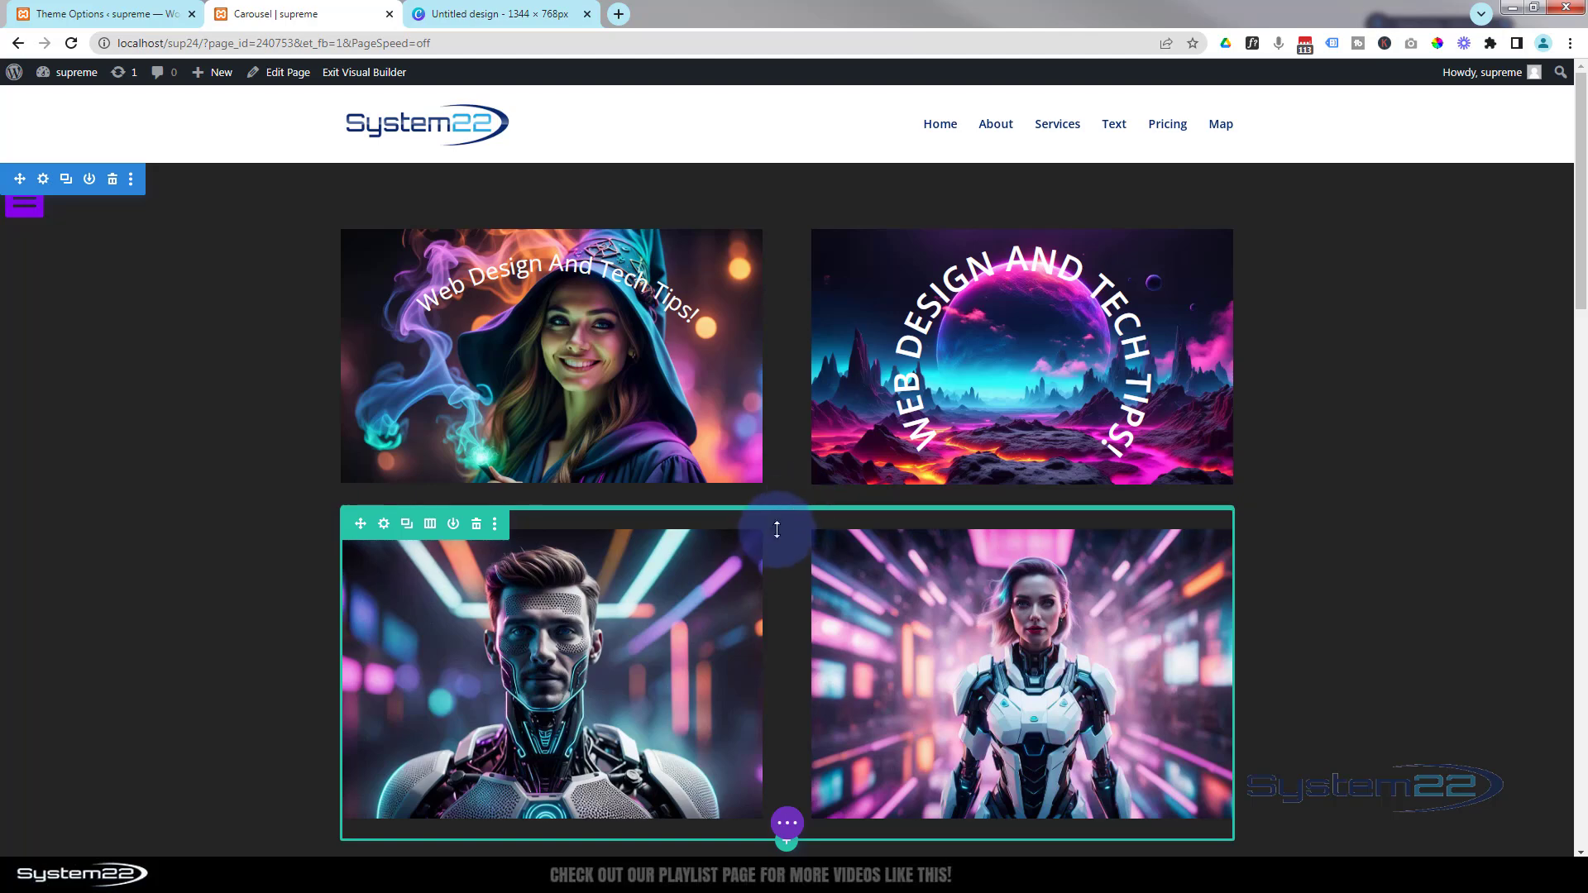
# - Insert a single-column row below the robot columns and add a Text module to it
pyautogui.scroll(-3, 782, 562)
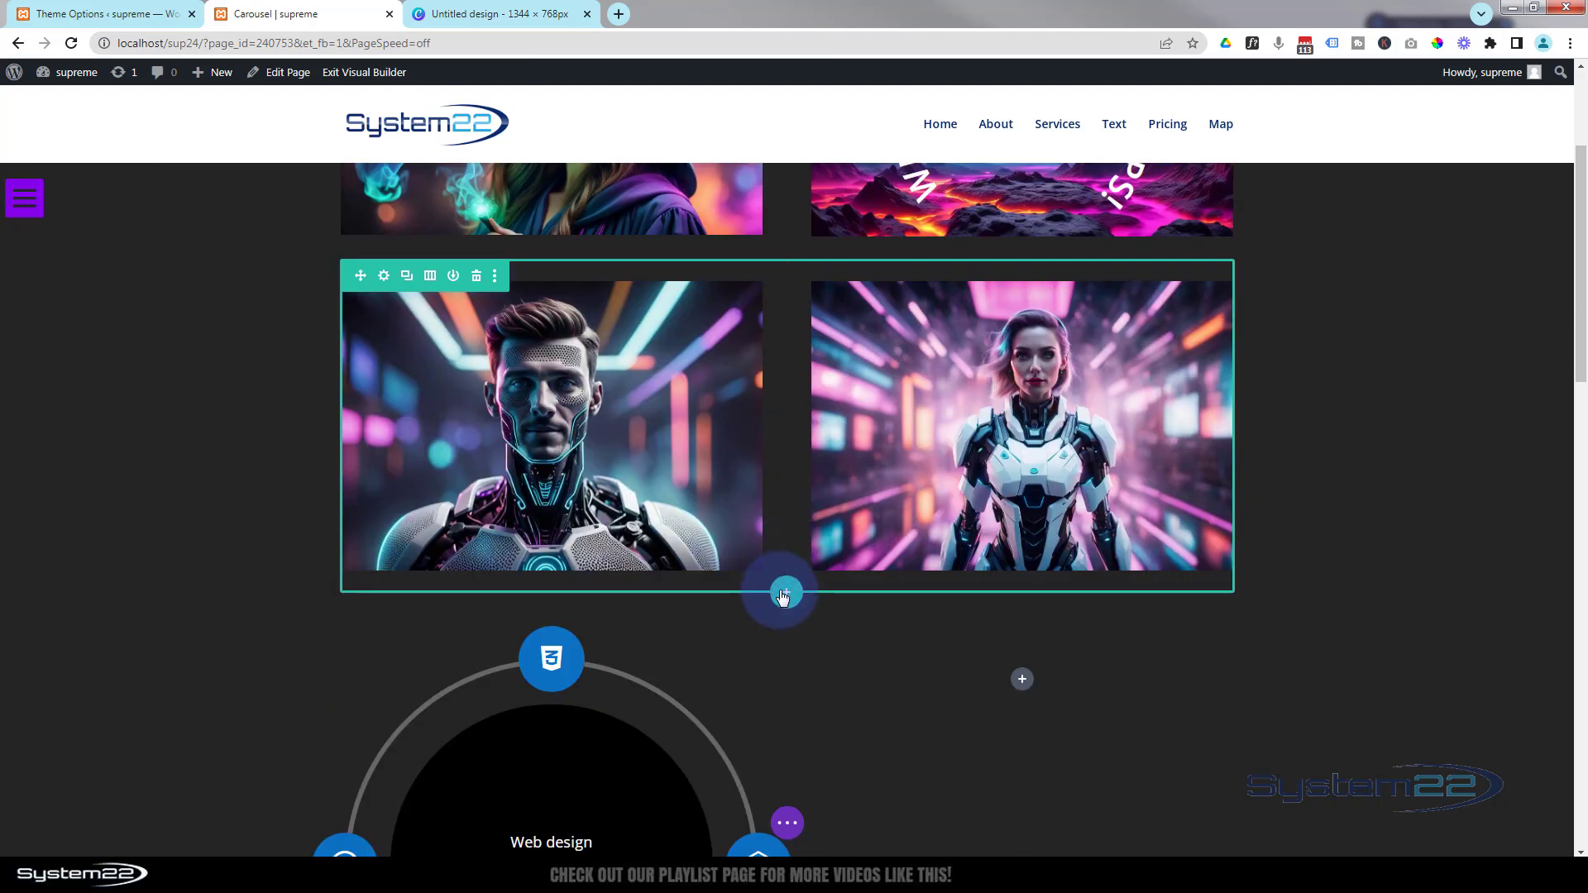
pyautogui.click(784, 594)
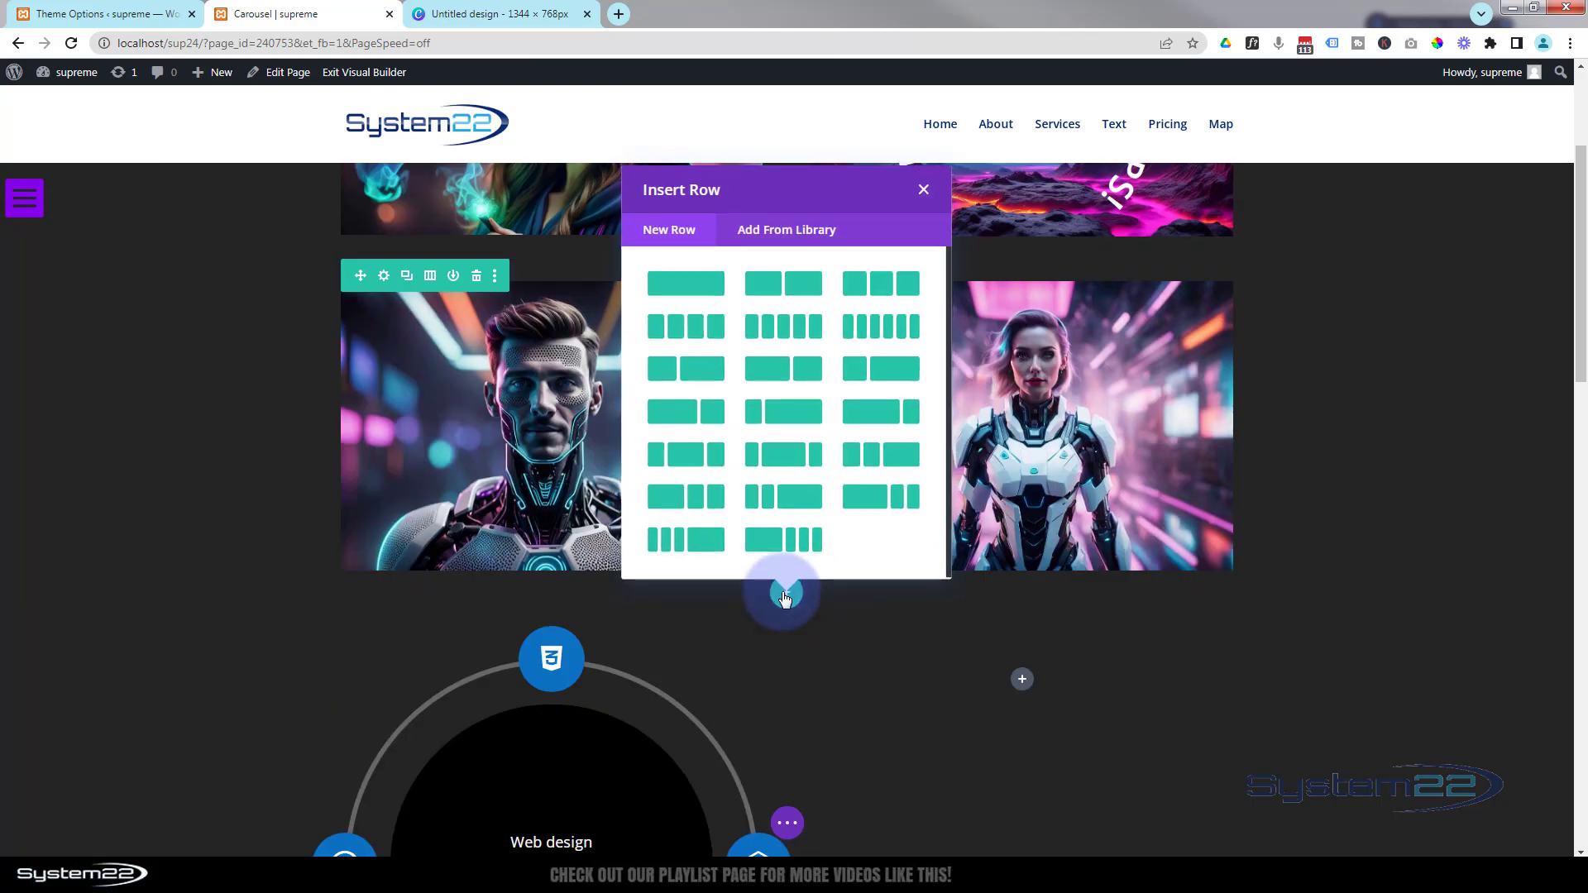
pyautogui.click(694, 291)
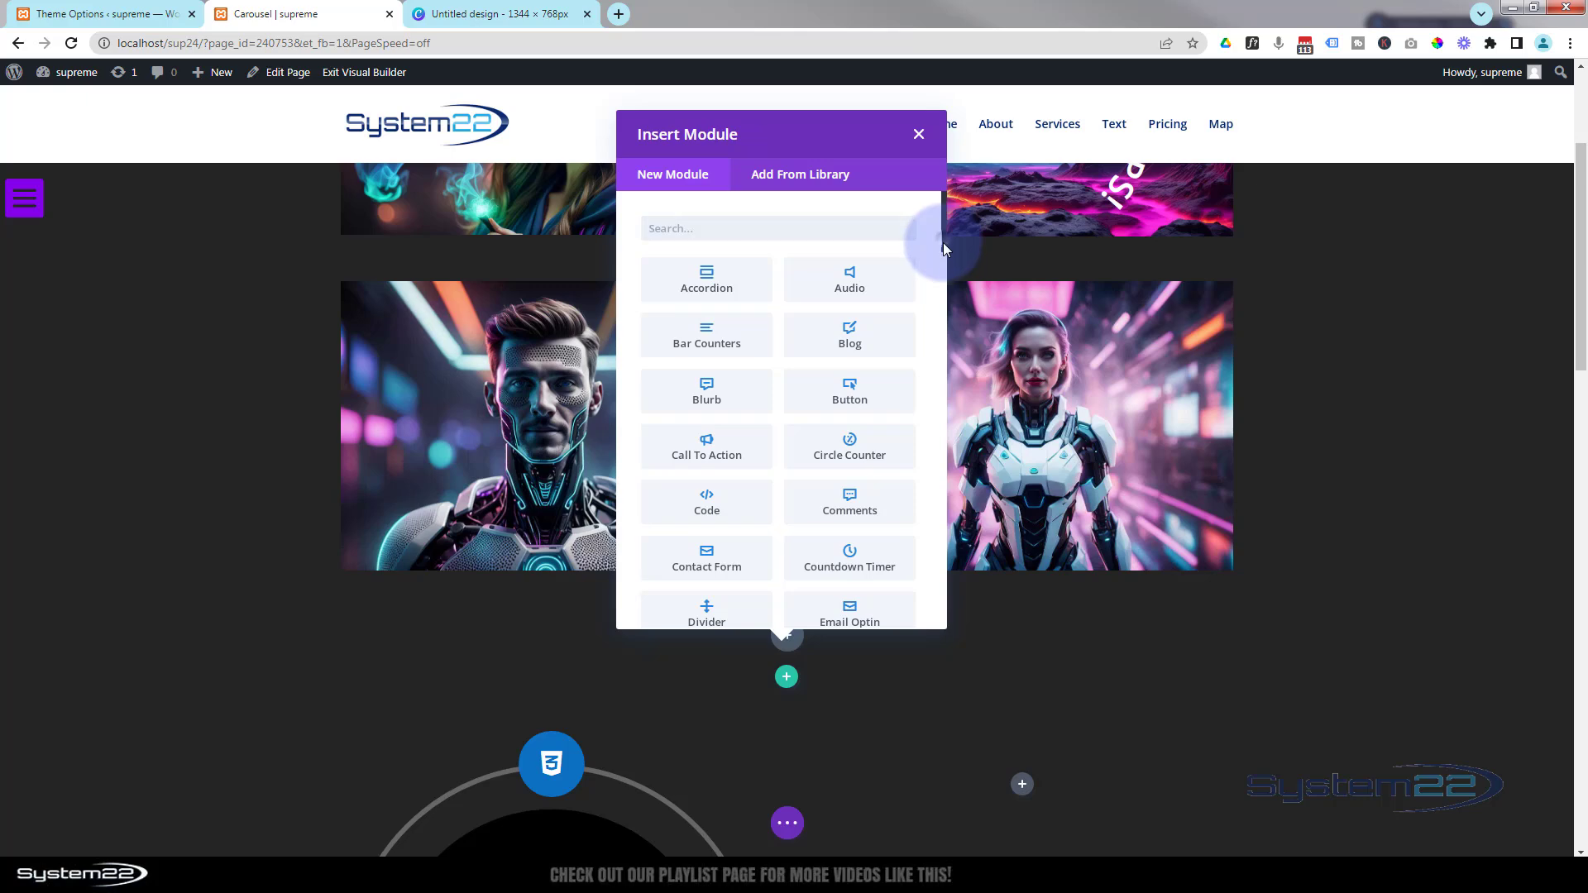
pyautogui.moveTo(942, 242); pyautogui.dragTo(956, 680)
pyautogui.click(850, 428)
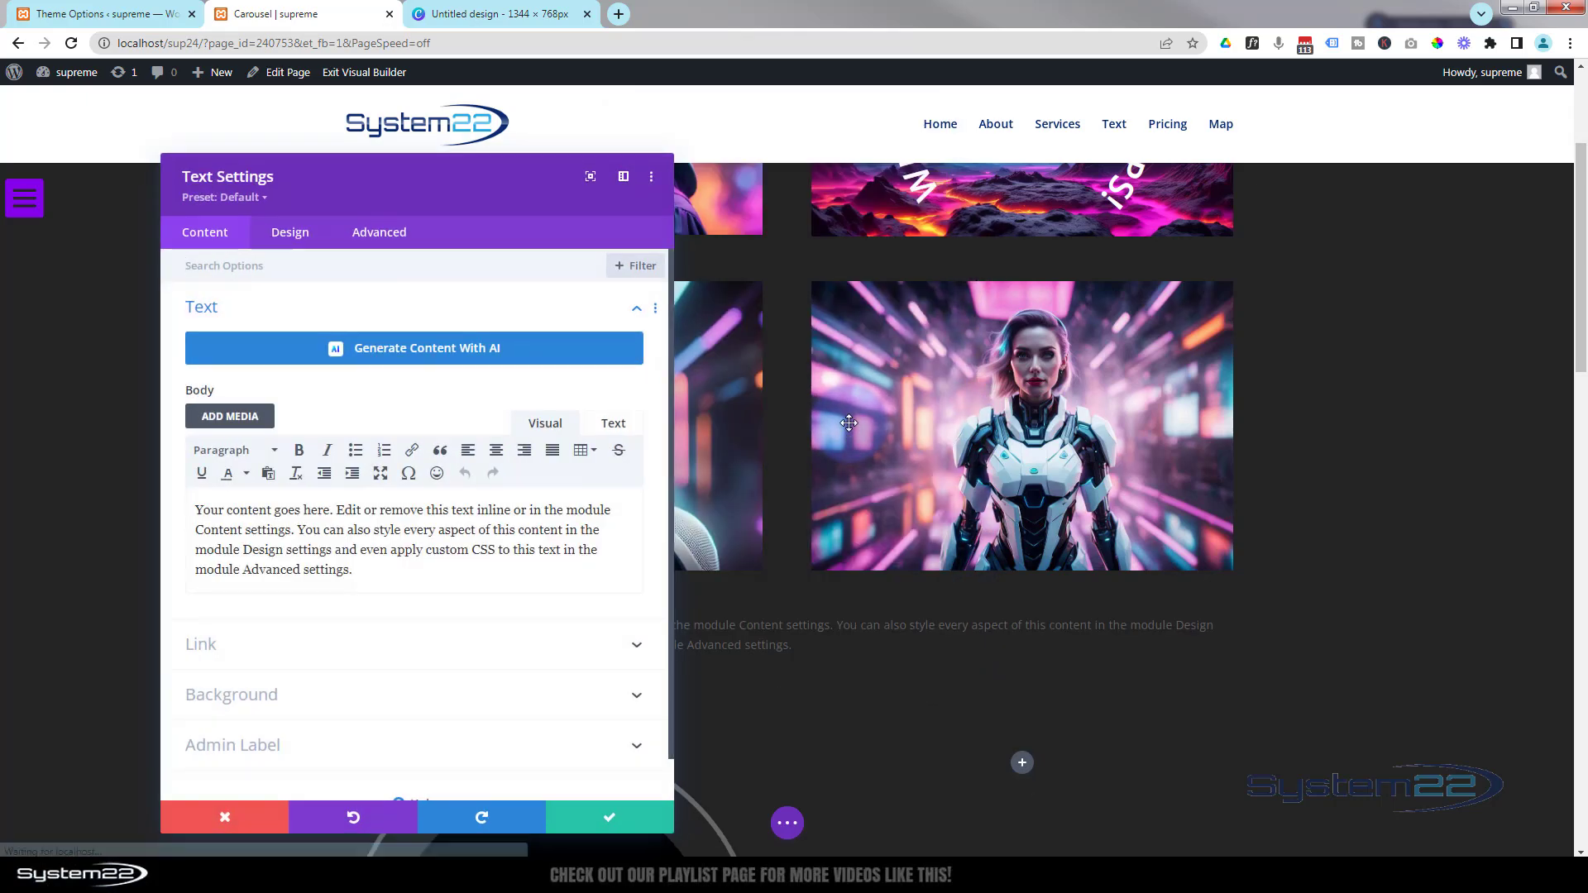
# - Replace the text module's placeholder body with "Tap on image for more information!"
pyautogui.moveTo(366, 572); pyautogui.dragTo(163, 482)
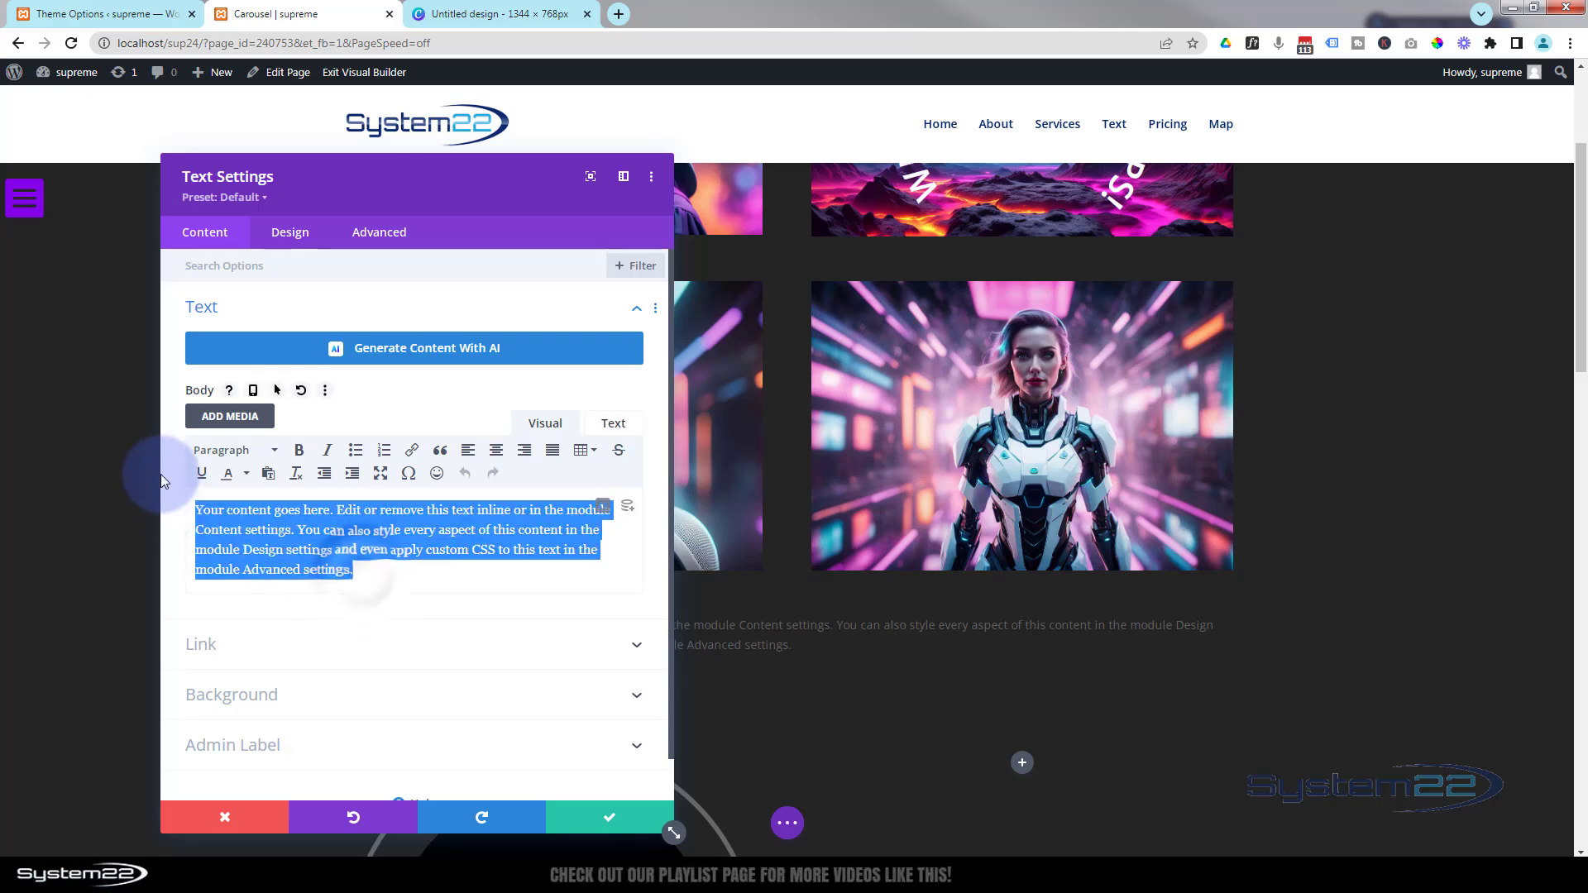
pyautogui.write('Tap on image for')
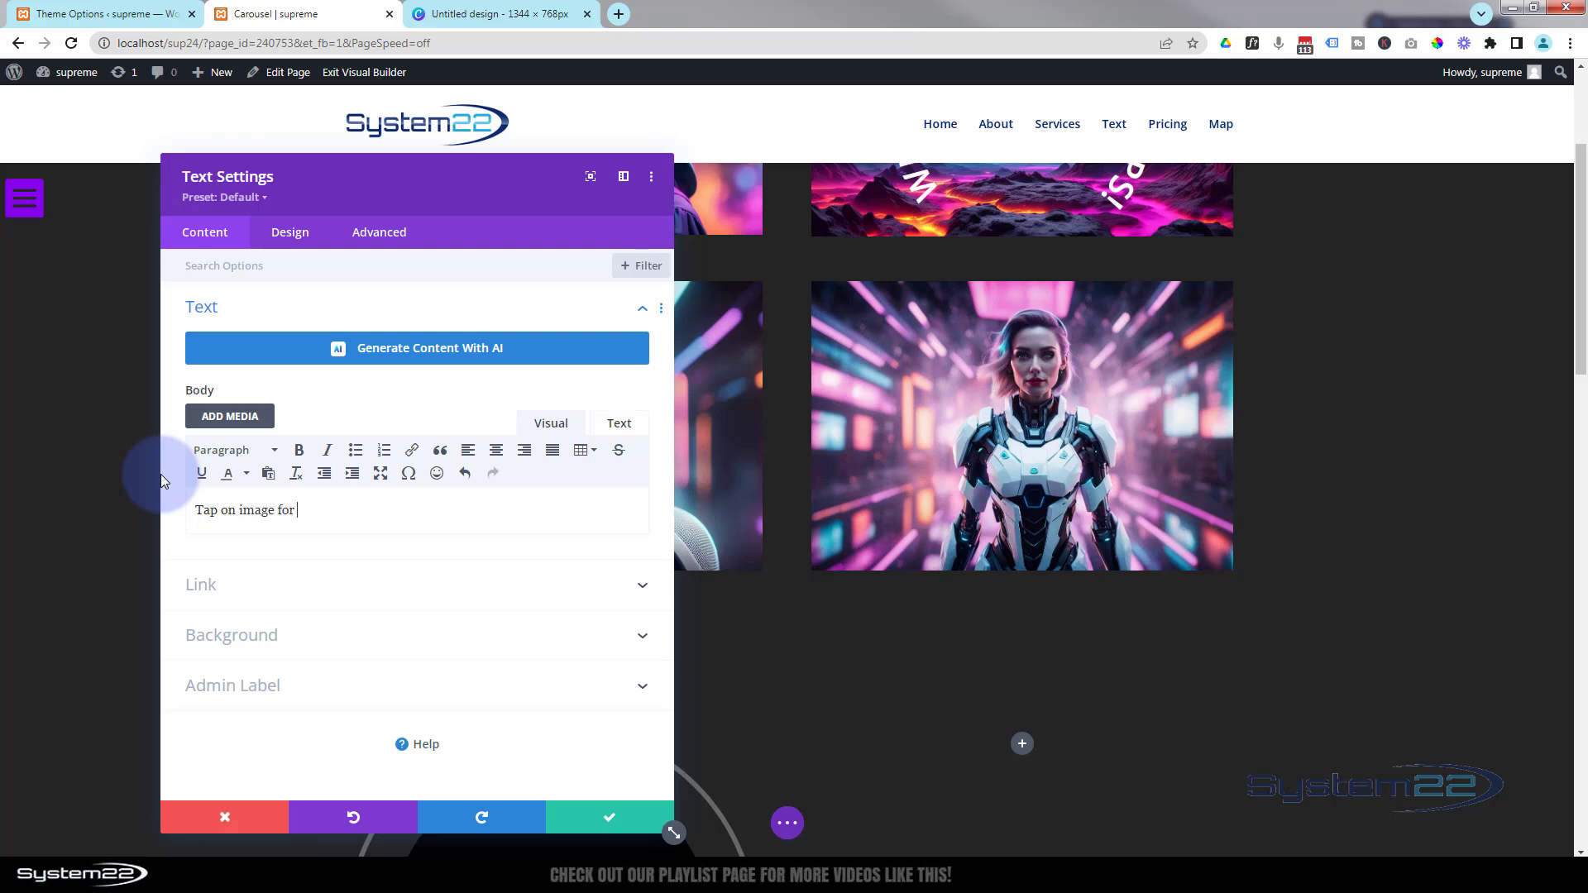
pyautogui.write('more information!')
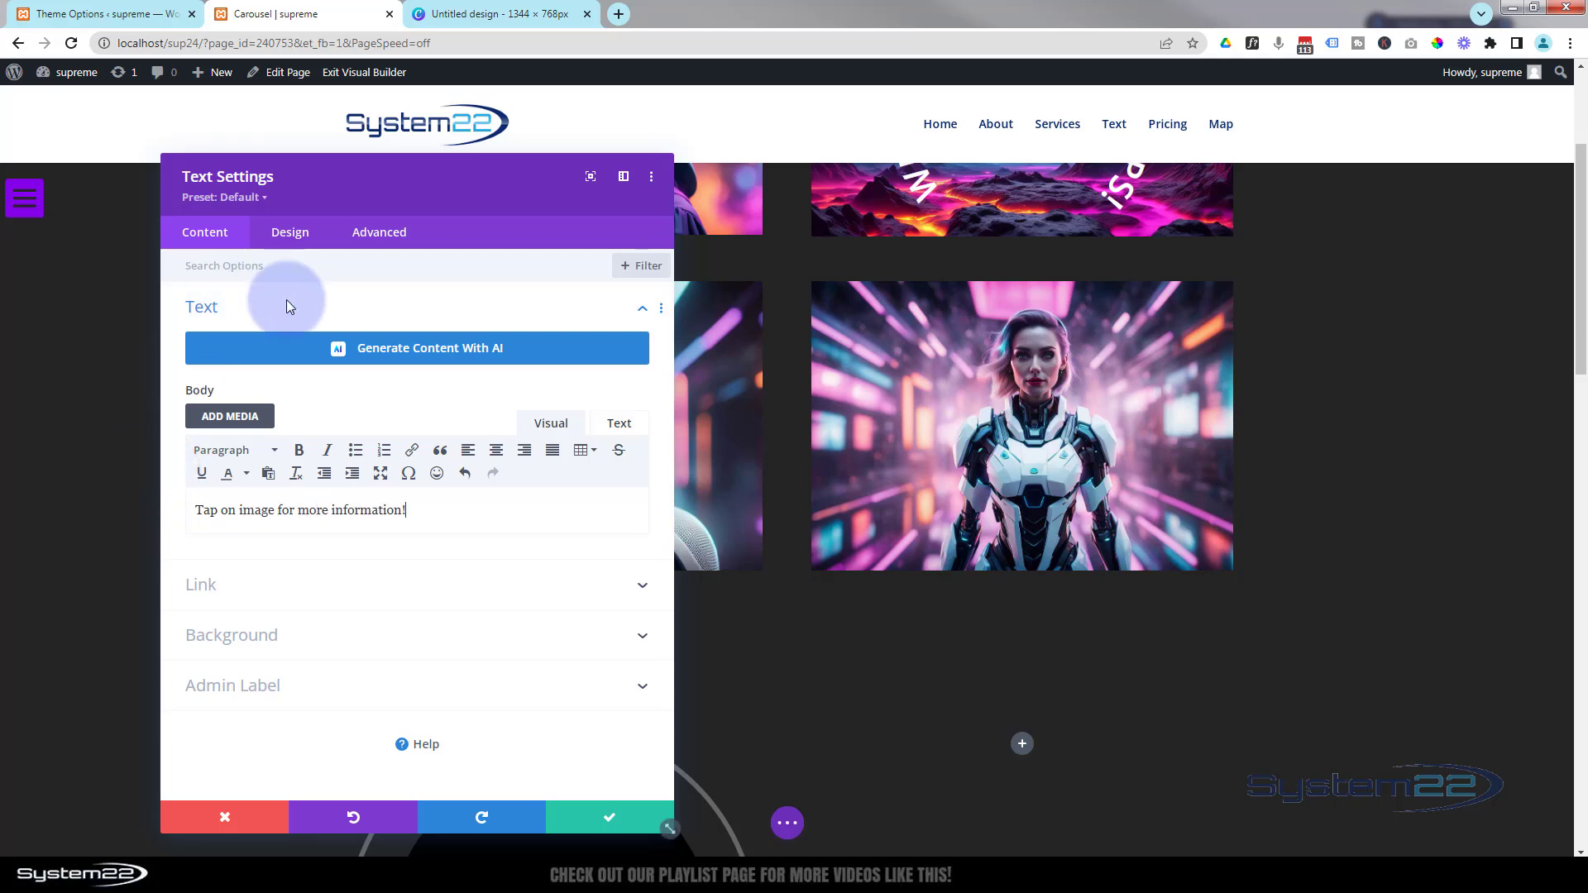
# - Make the module's text white and center-aligned, then save the text module
pyautogui.moveTo(483, 227); pyautogui.dragTo(1198, 220)
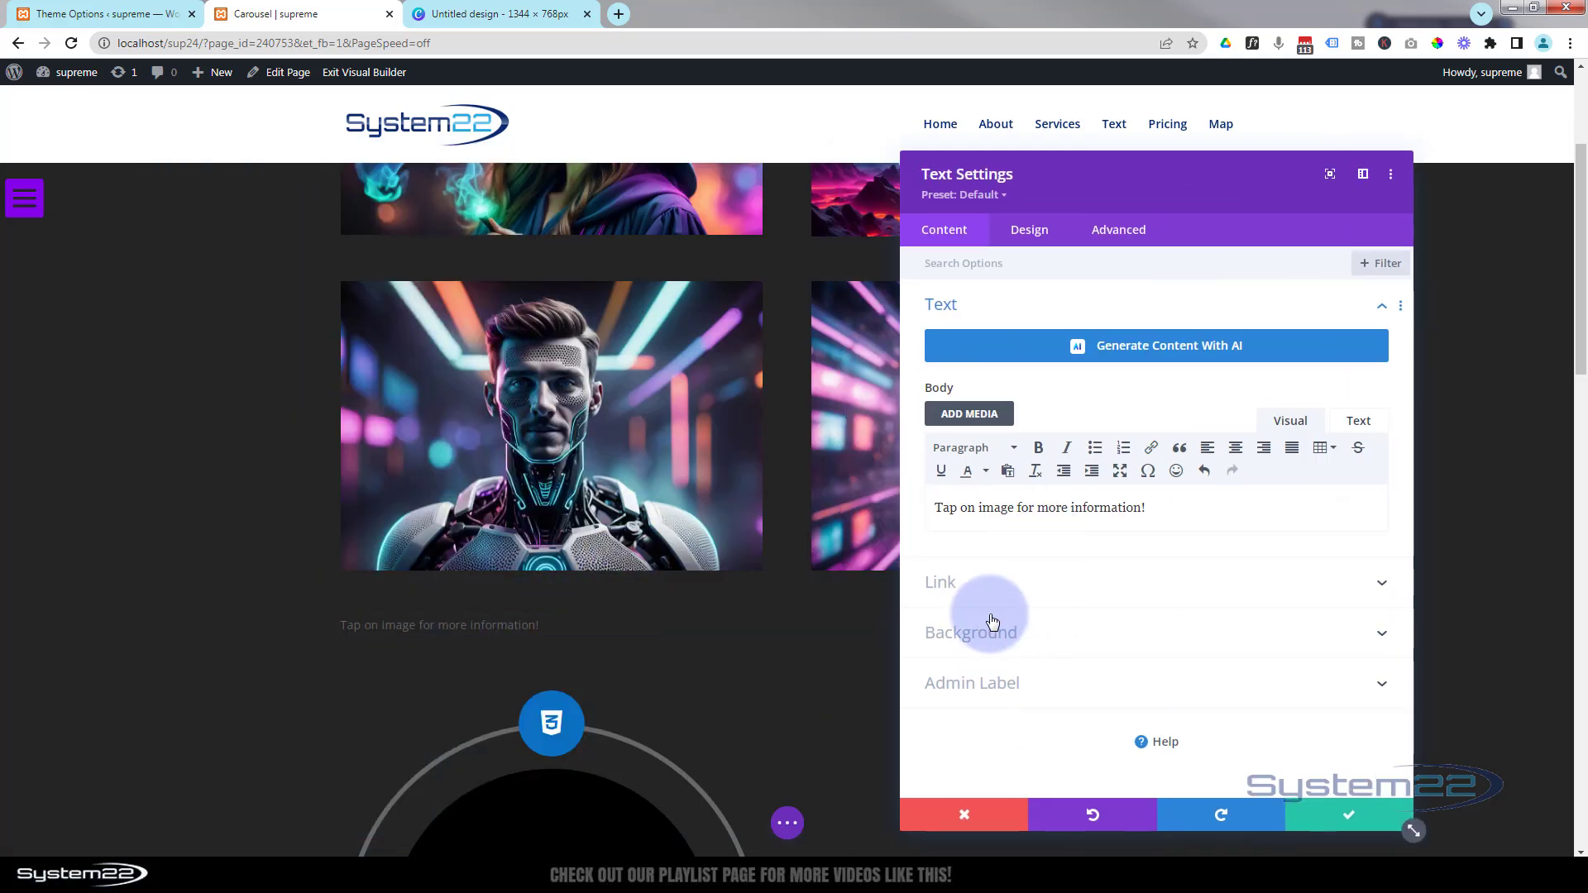
pyautogui.click(1031, 236)
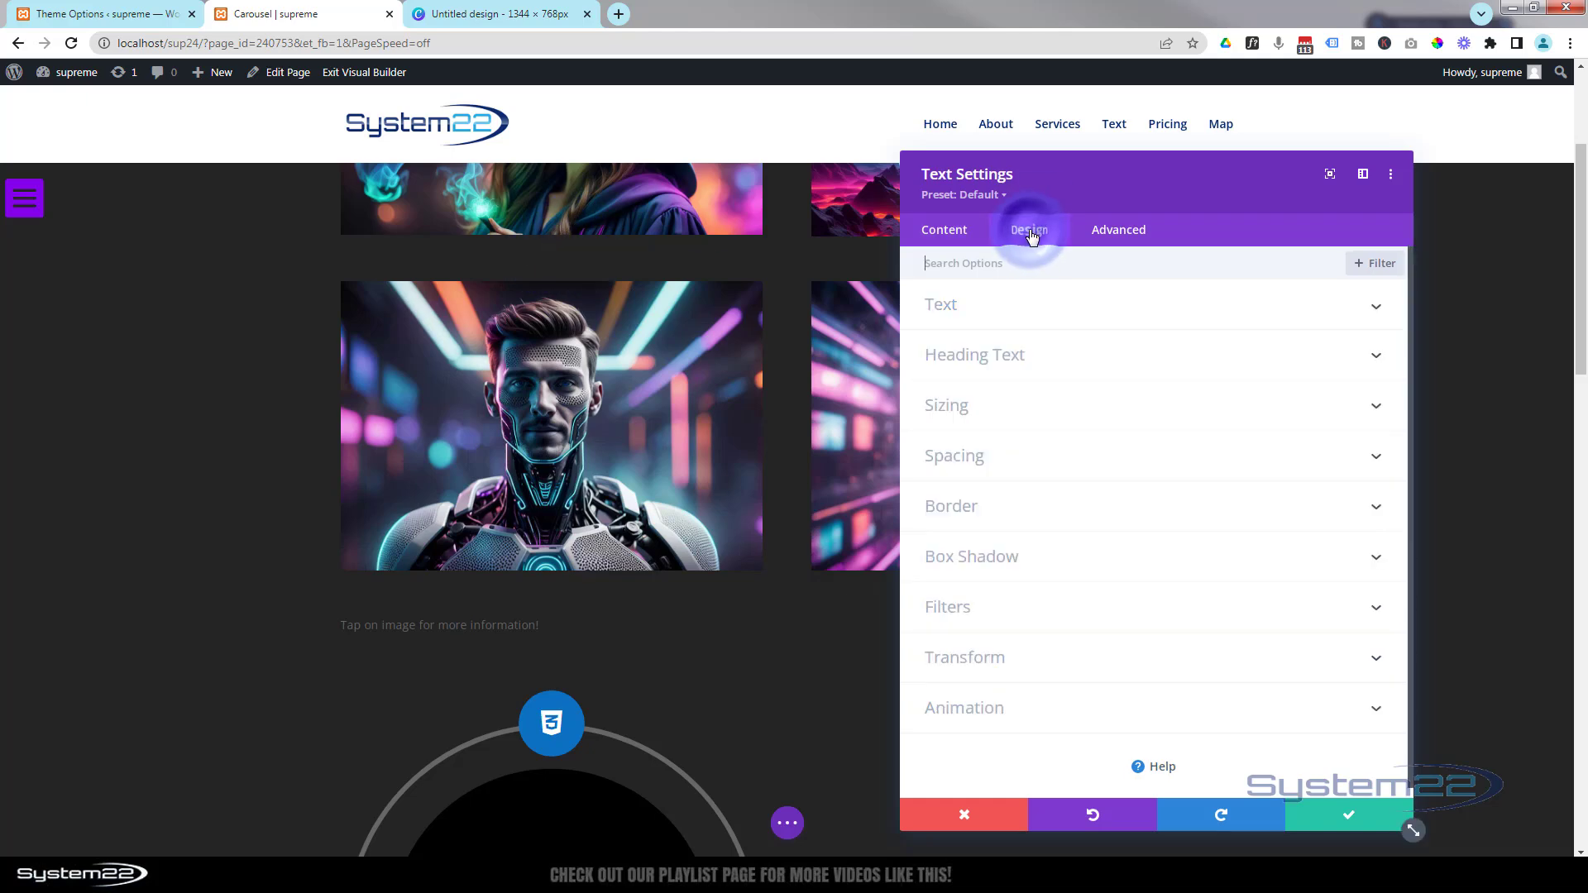
pyautogui.click(1087, 322)
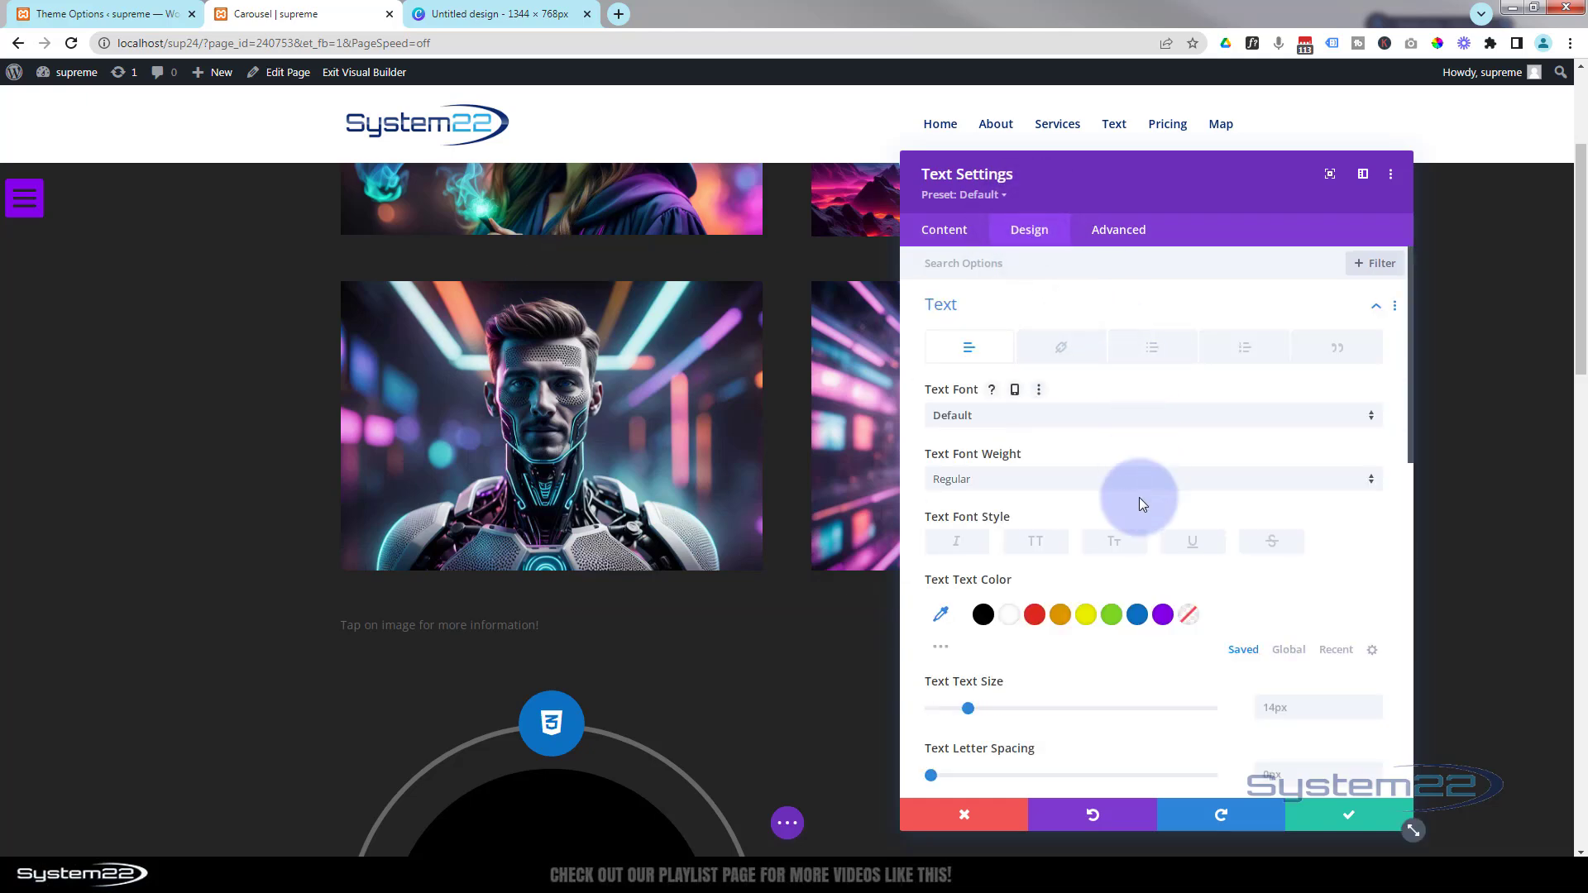
pyautogui.click(1011, 621)
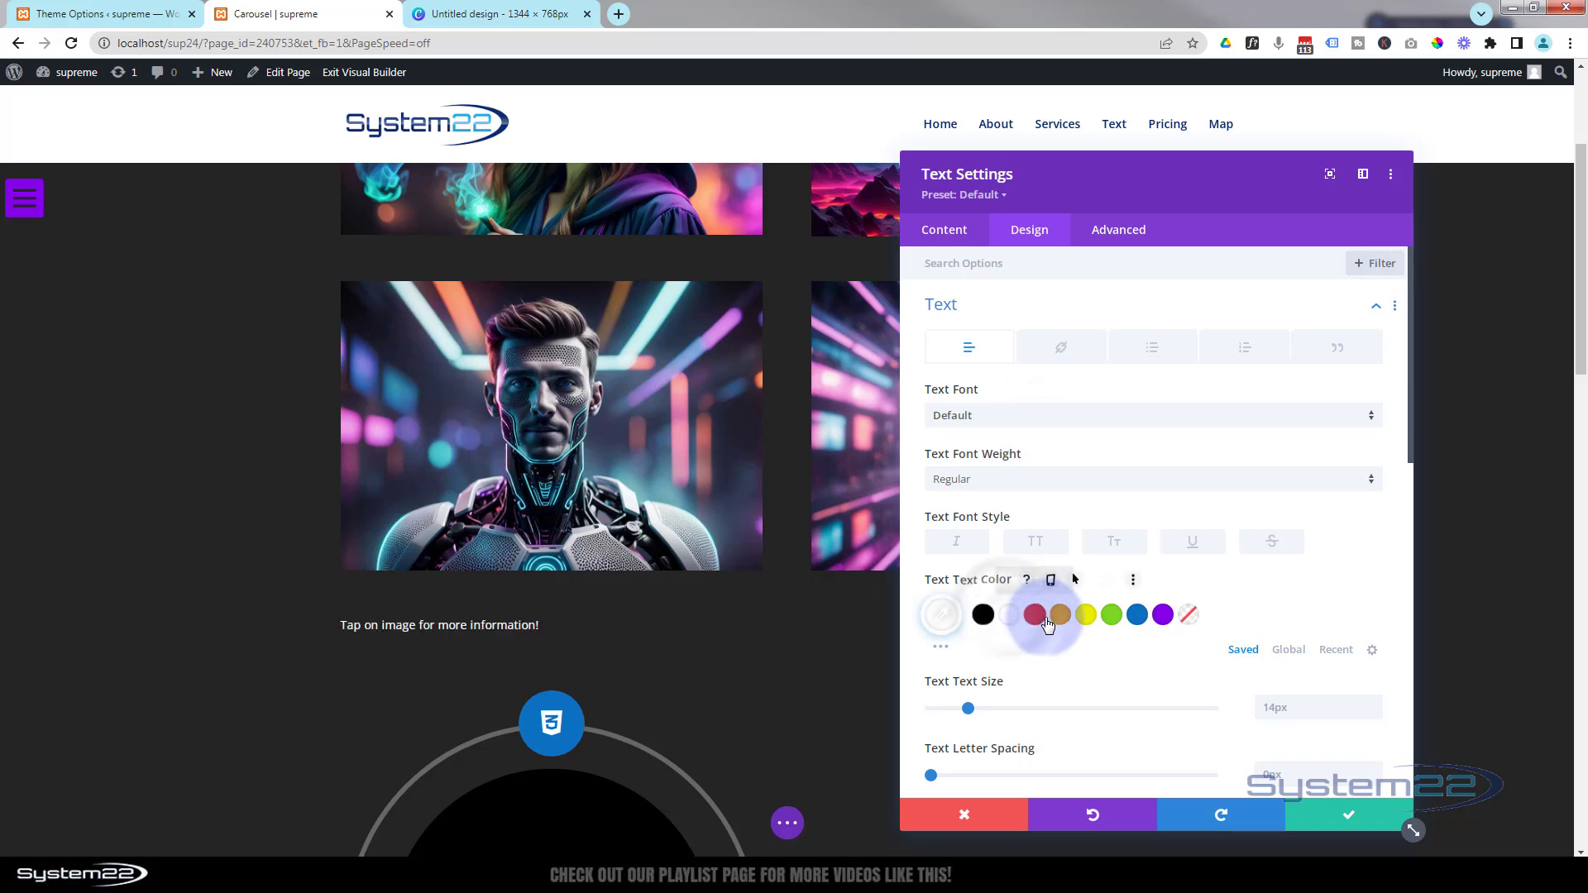
pyautogui.scroll(-5, 1042, 608)
pyautogui.scroll(-1, 1041, 612)
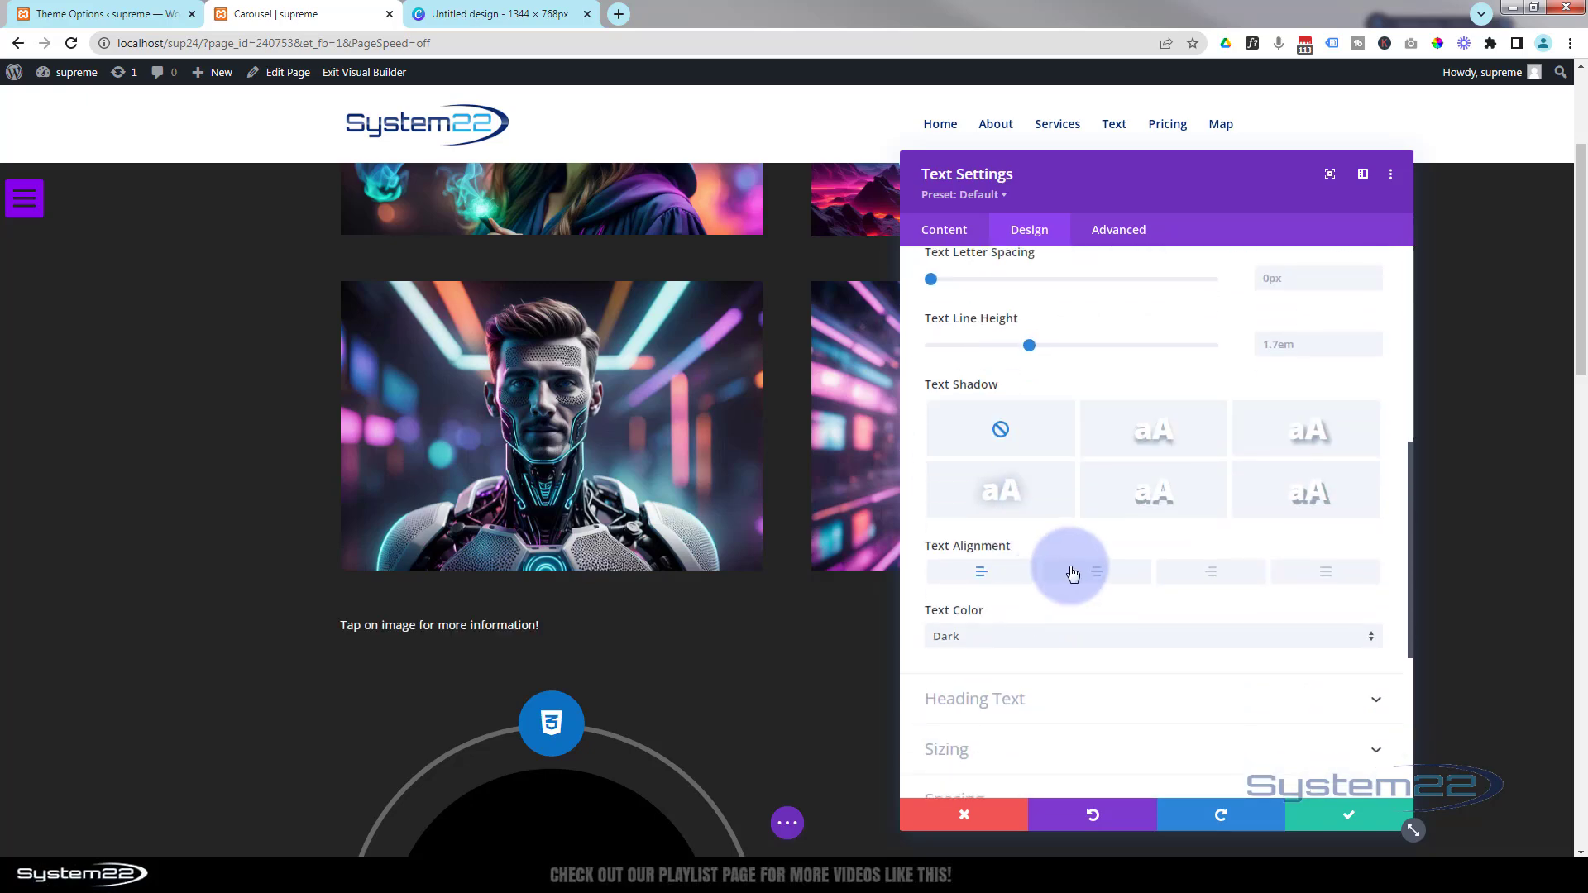
pyautogui.click(1079, 577)
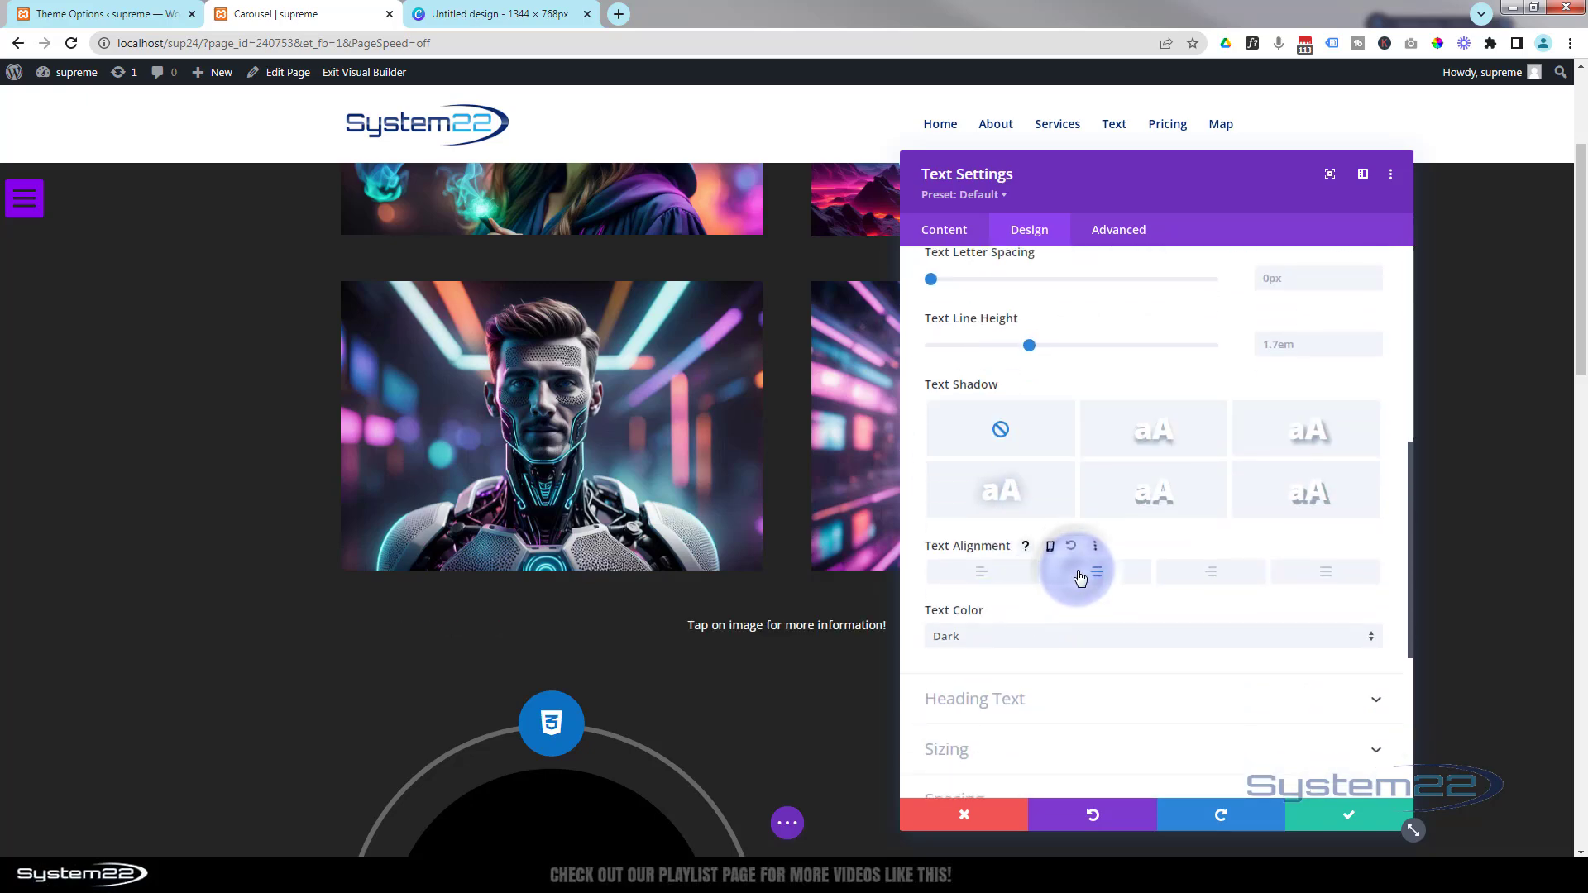
pyautogui.click(1344, 818)
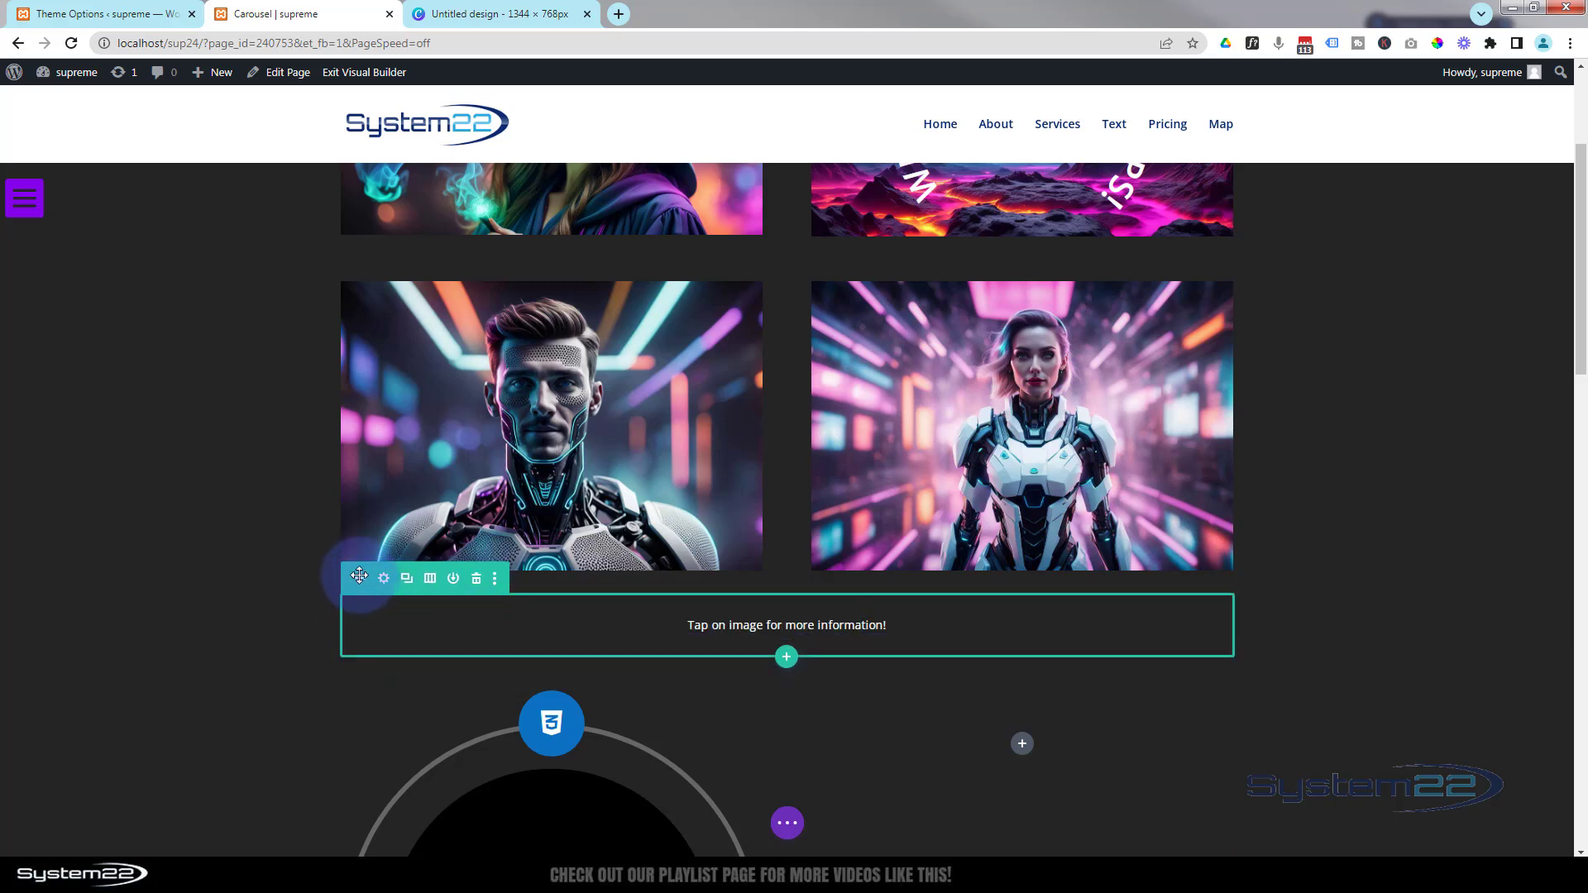
# - Move the row with the tap instruction above the row of robot columns
pyautogui.moveTo(359, 576); pyautogui.dragTo(355, 260)
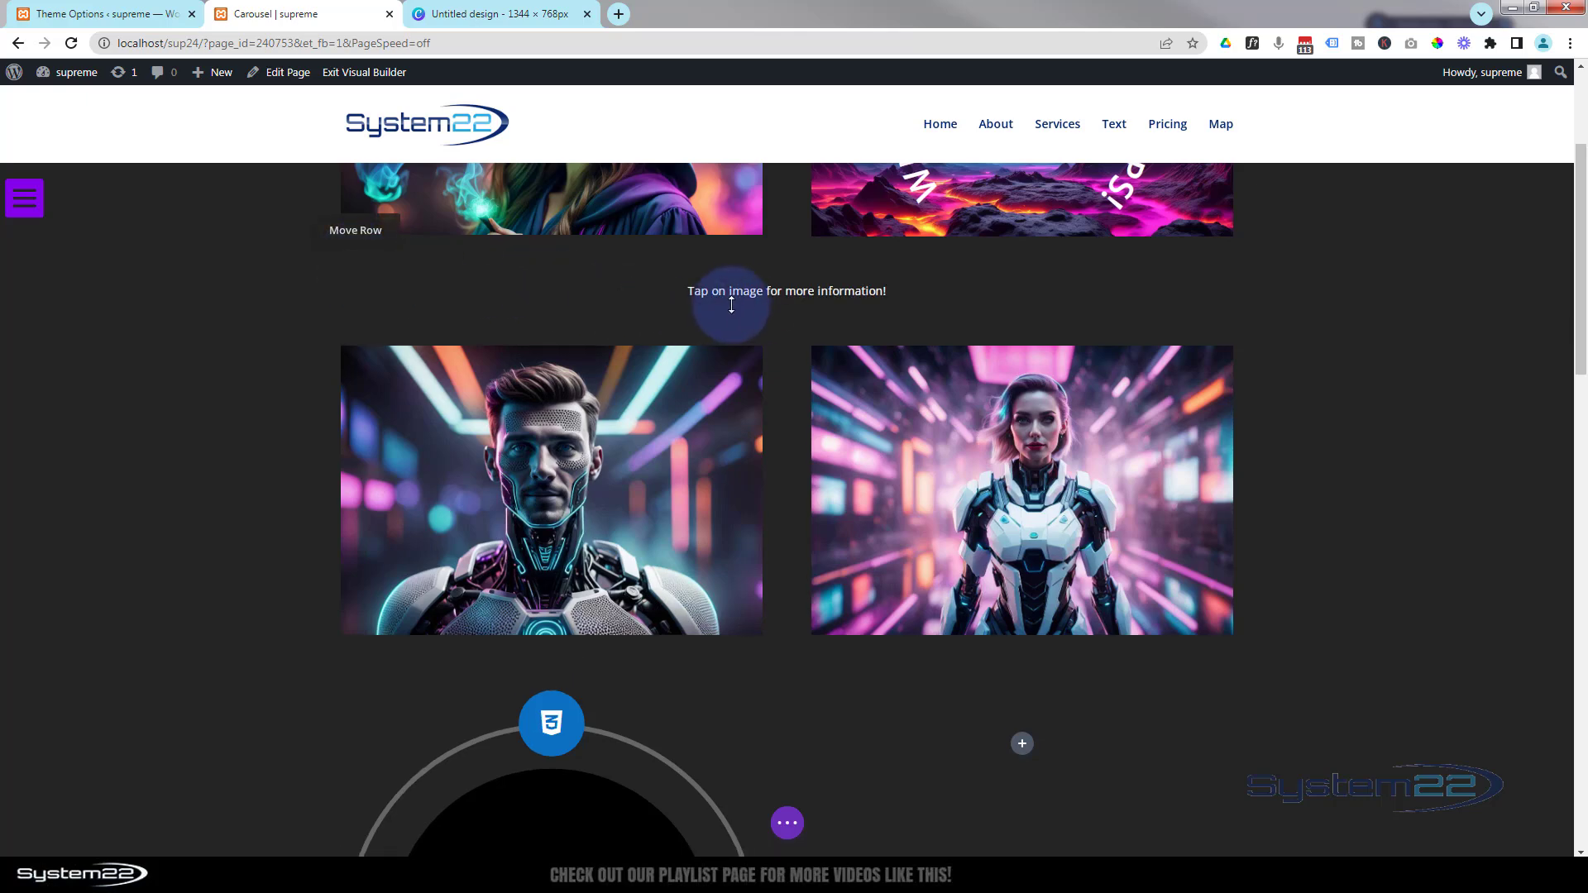
pyautogui.moveTo(728, 293)
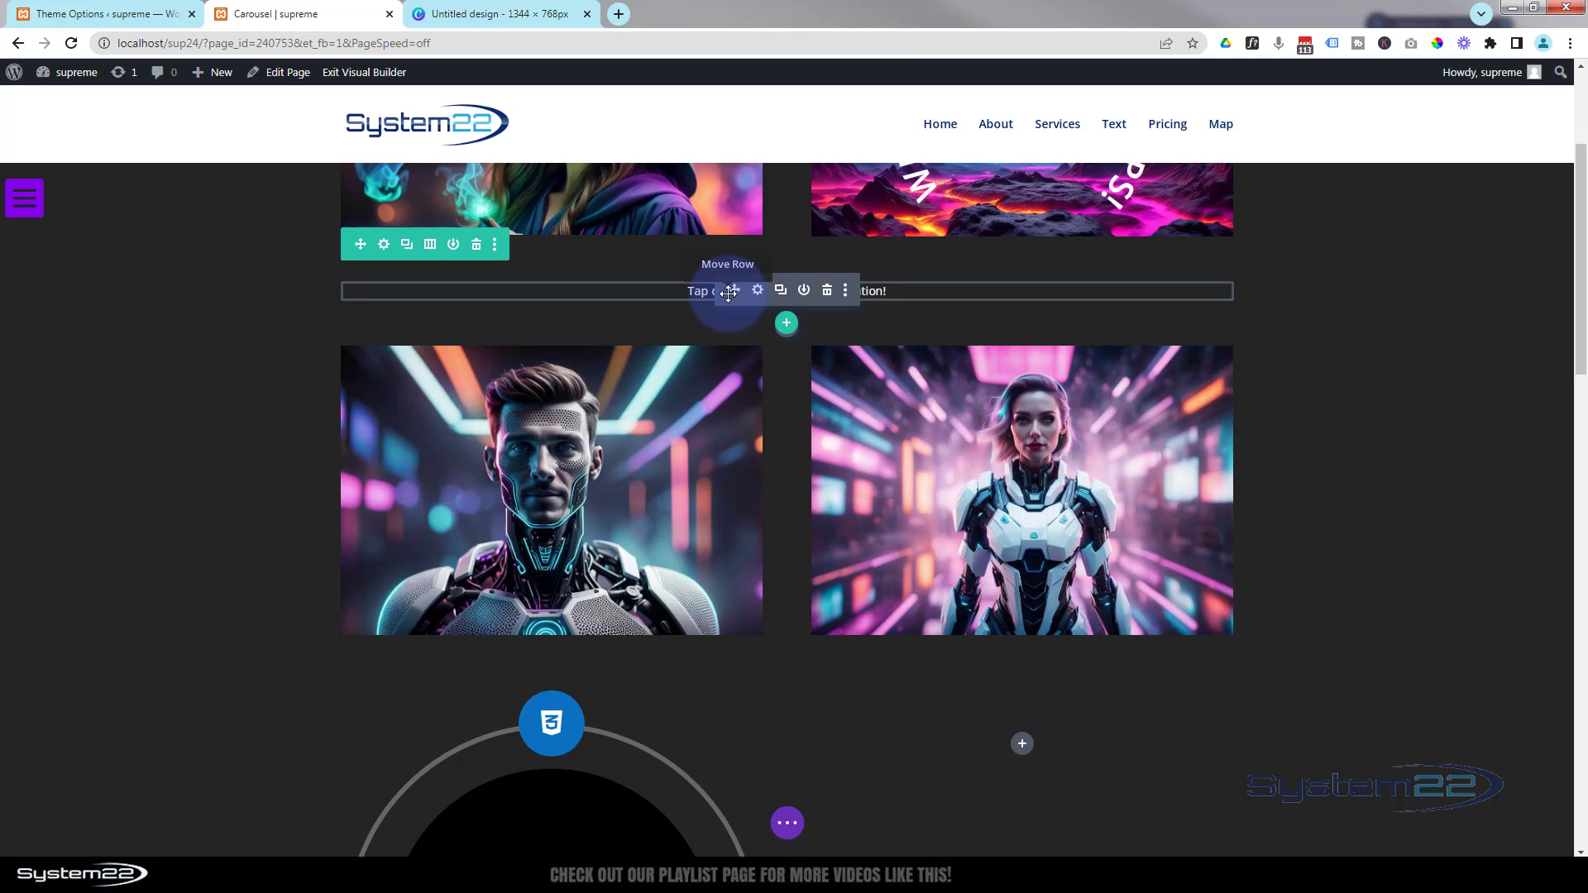
pyautogui.moveTo(720, 292); pyautogui.dragTo(620, 241)
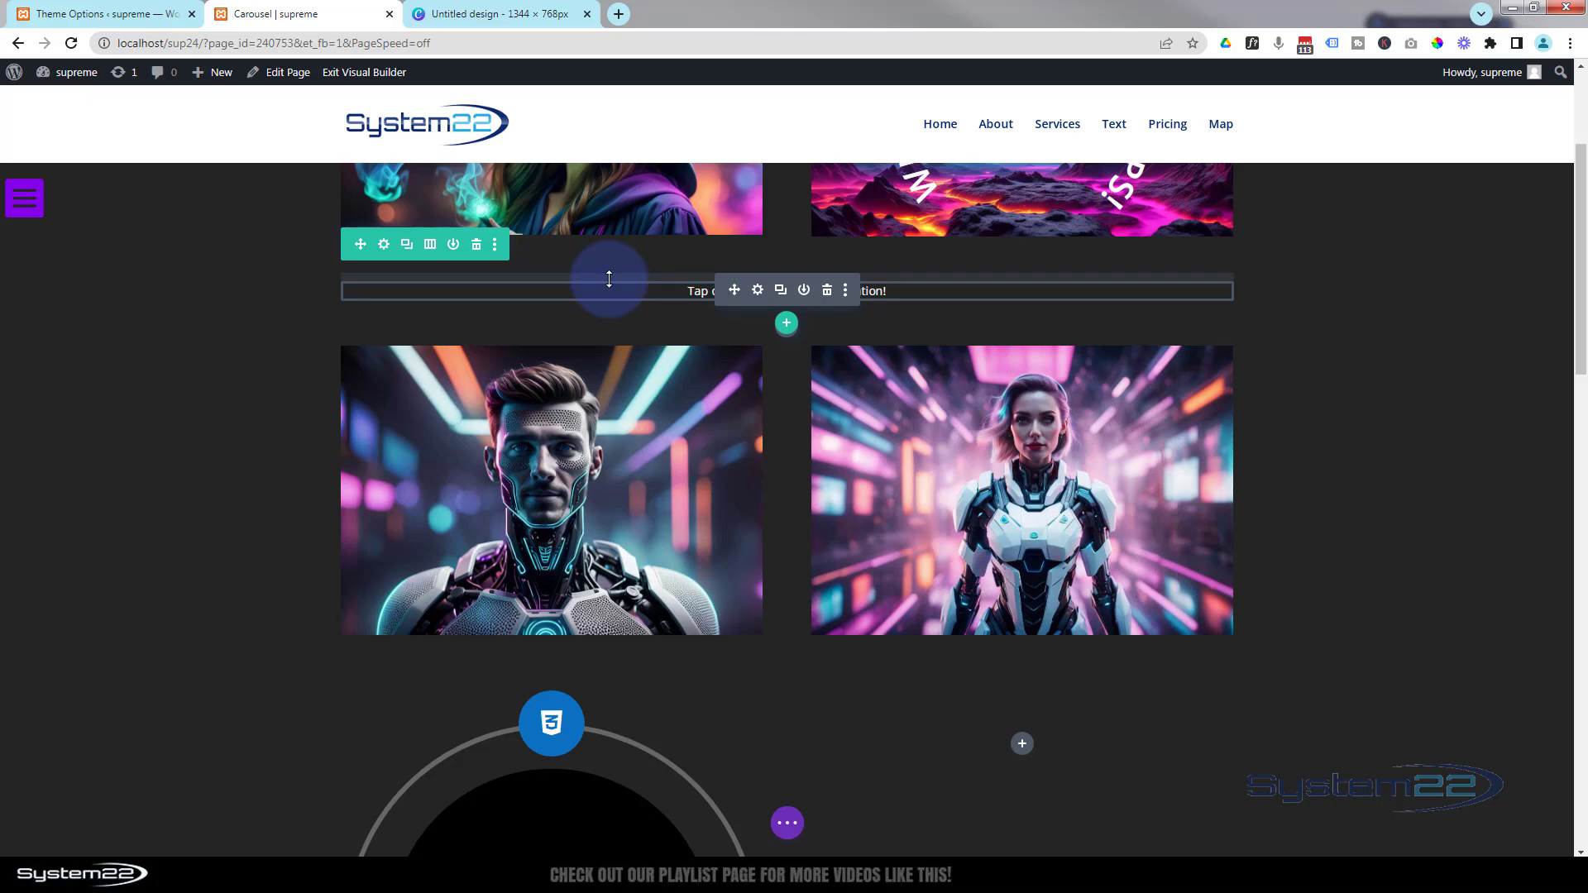
# - Set the tap instruction row's top and bottom padding to 0px
pyautogui.click(385, 245)
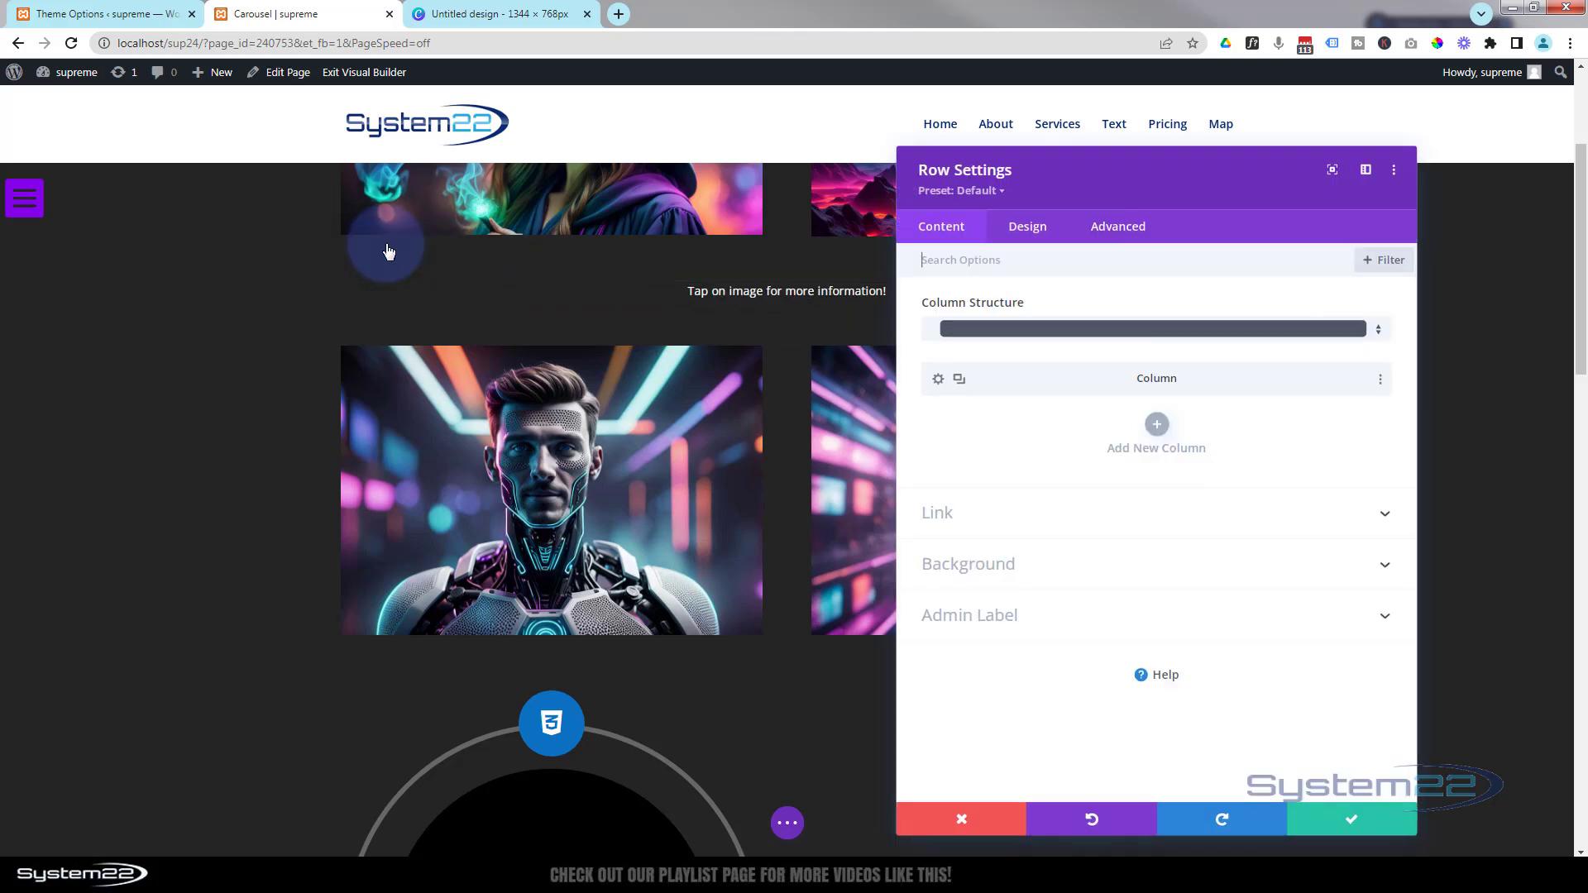
pyautogui.click(1041, 237)
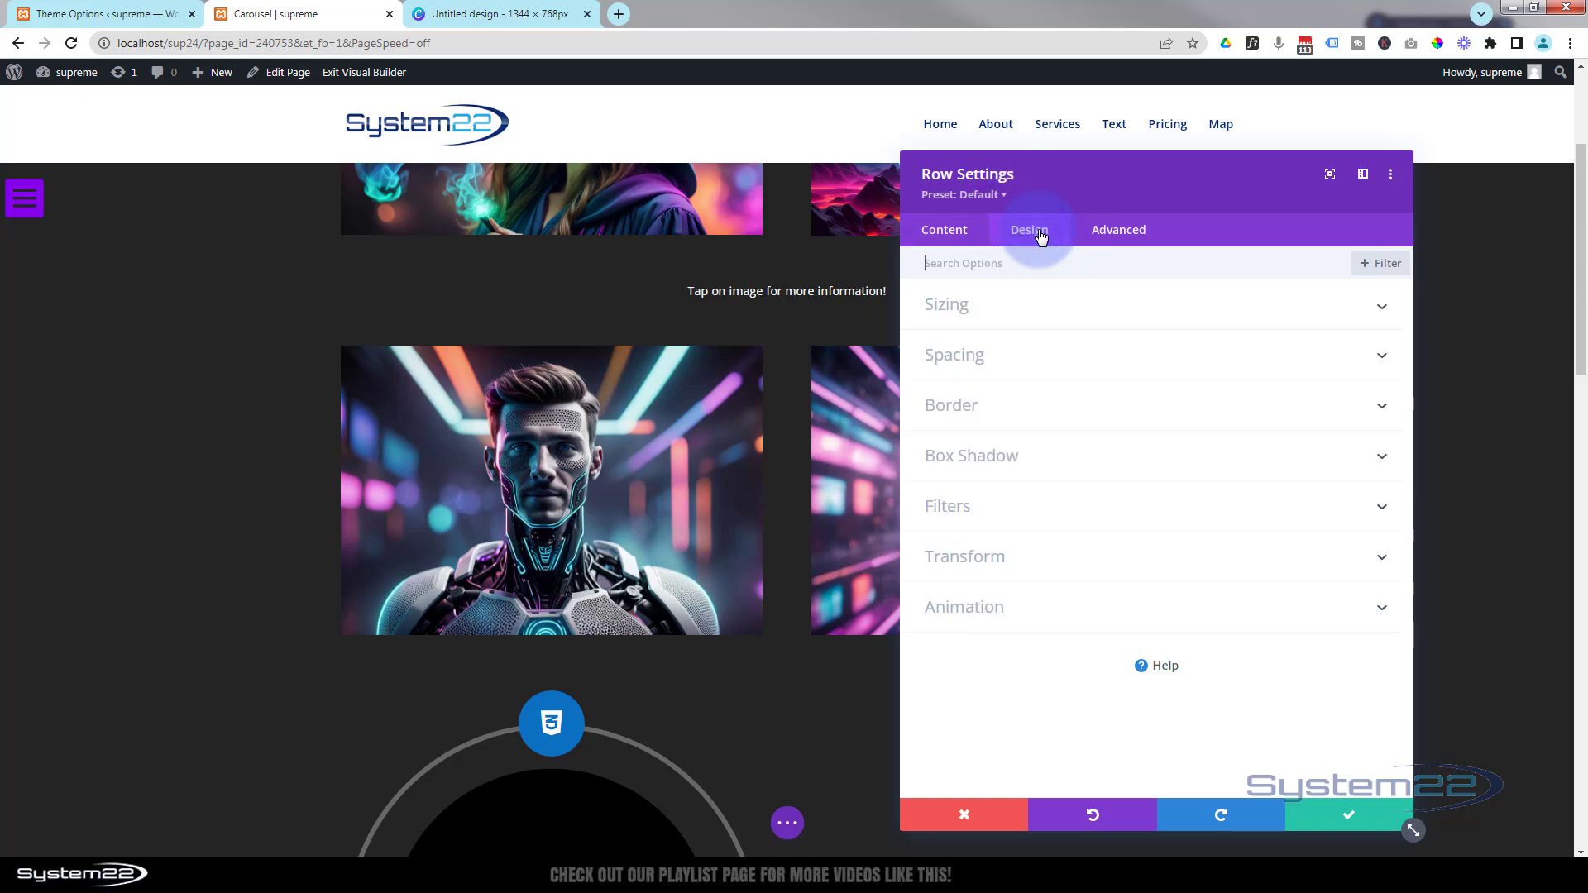
pyautogui.click(1056, 360)
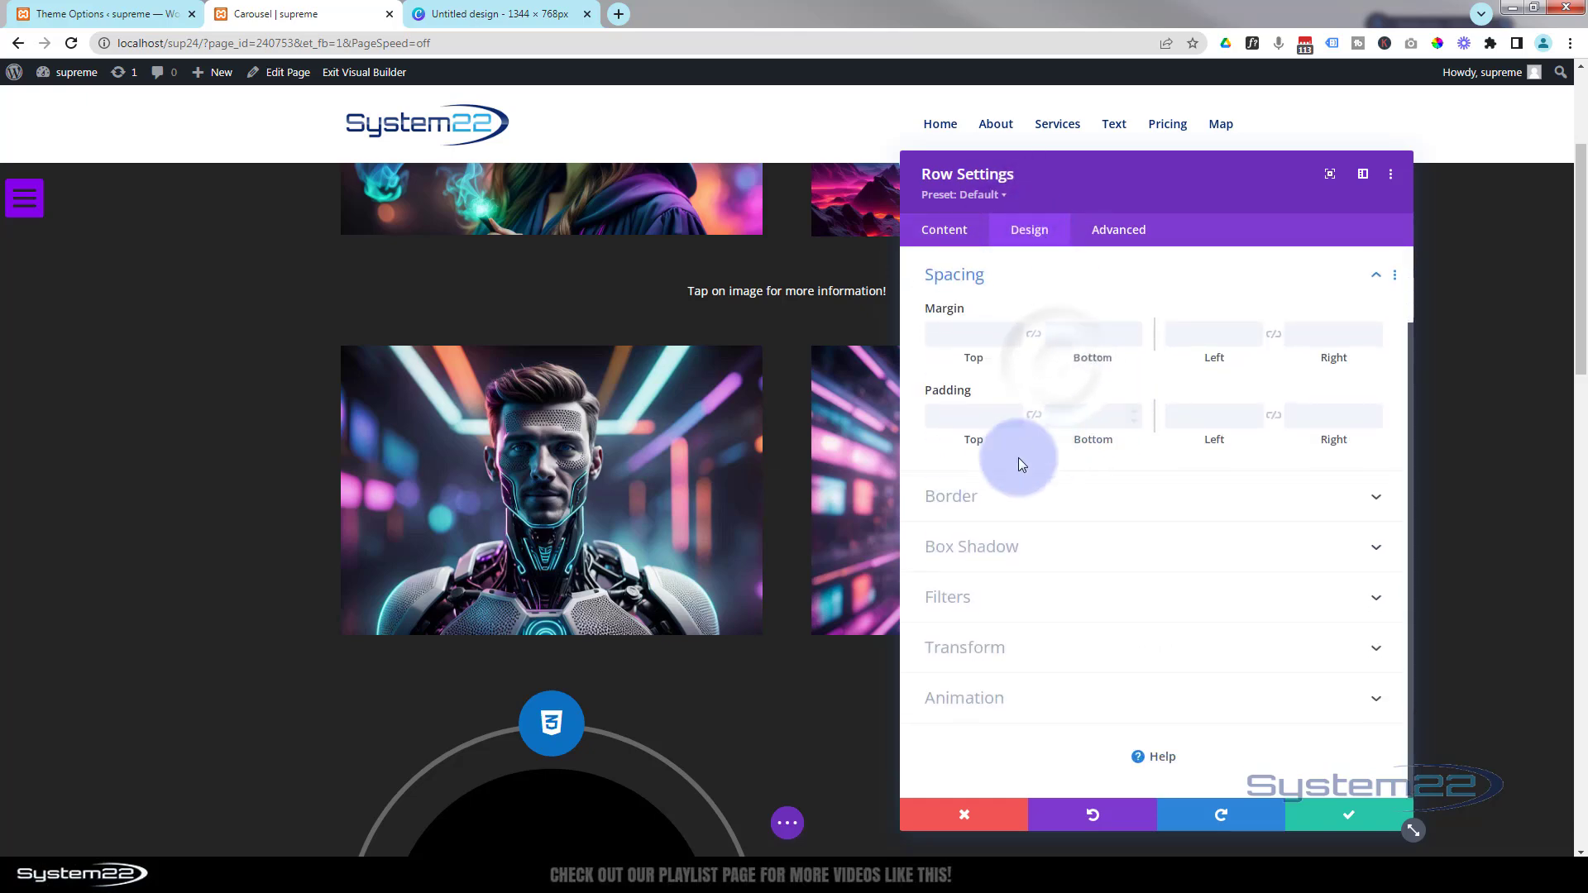
pyautogui.click(971, 417)
pyautogui.click(1065, 320)
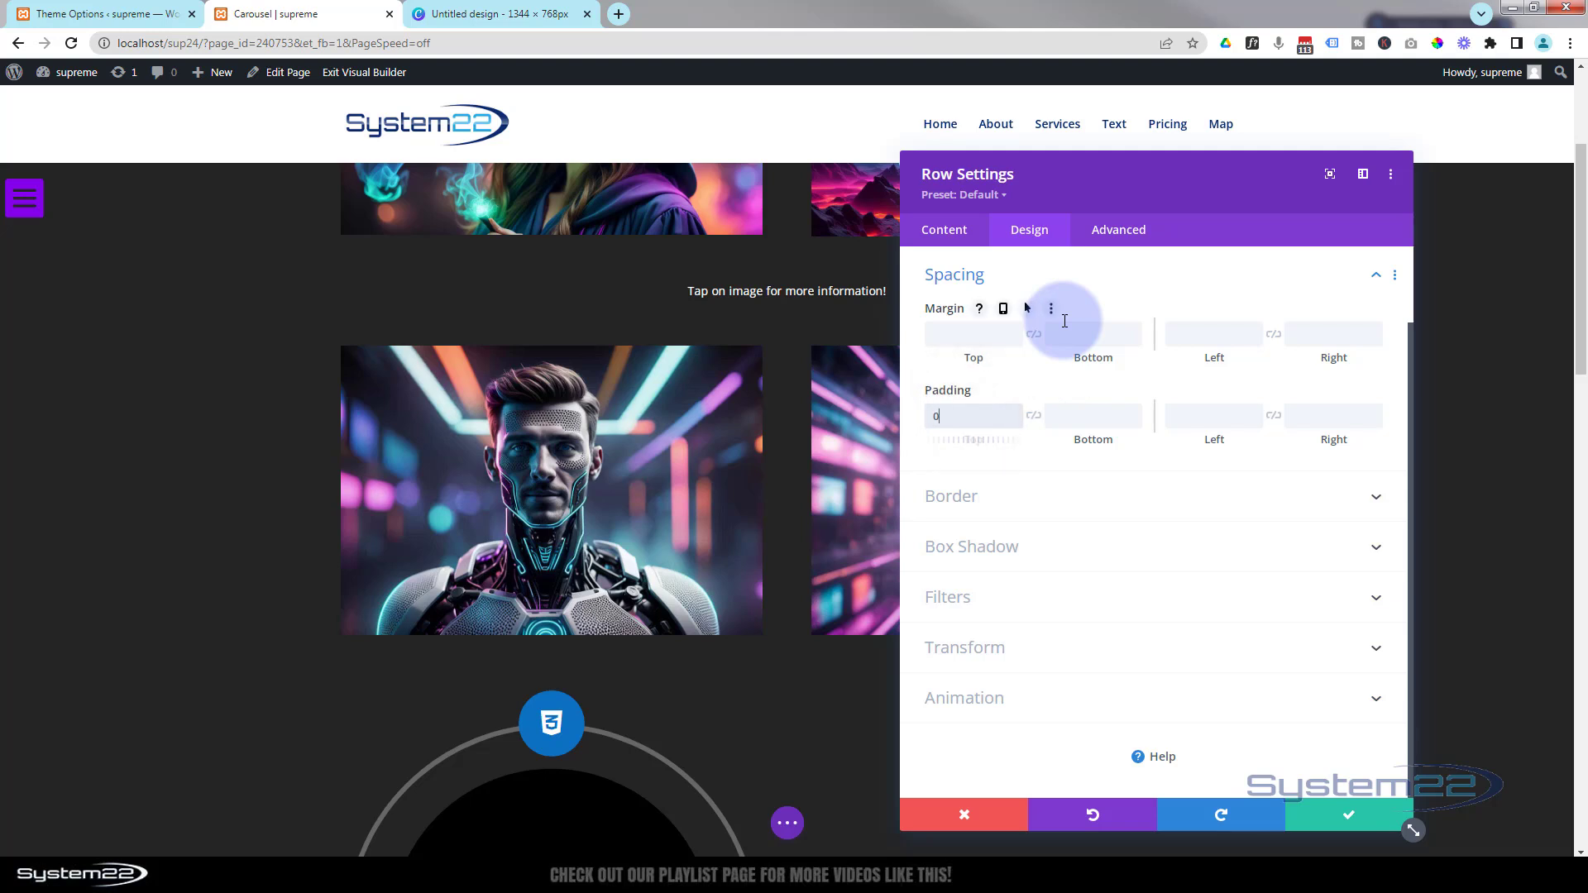
pyautogui.click(1035, 416)
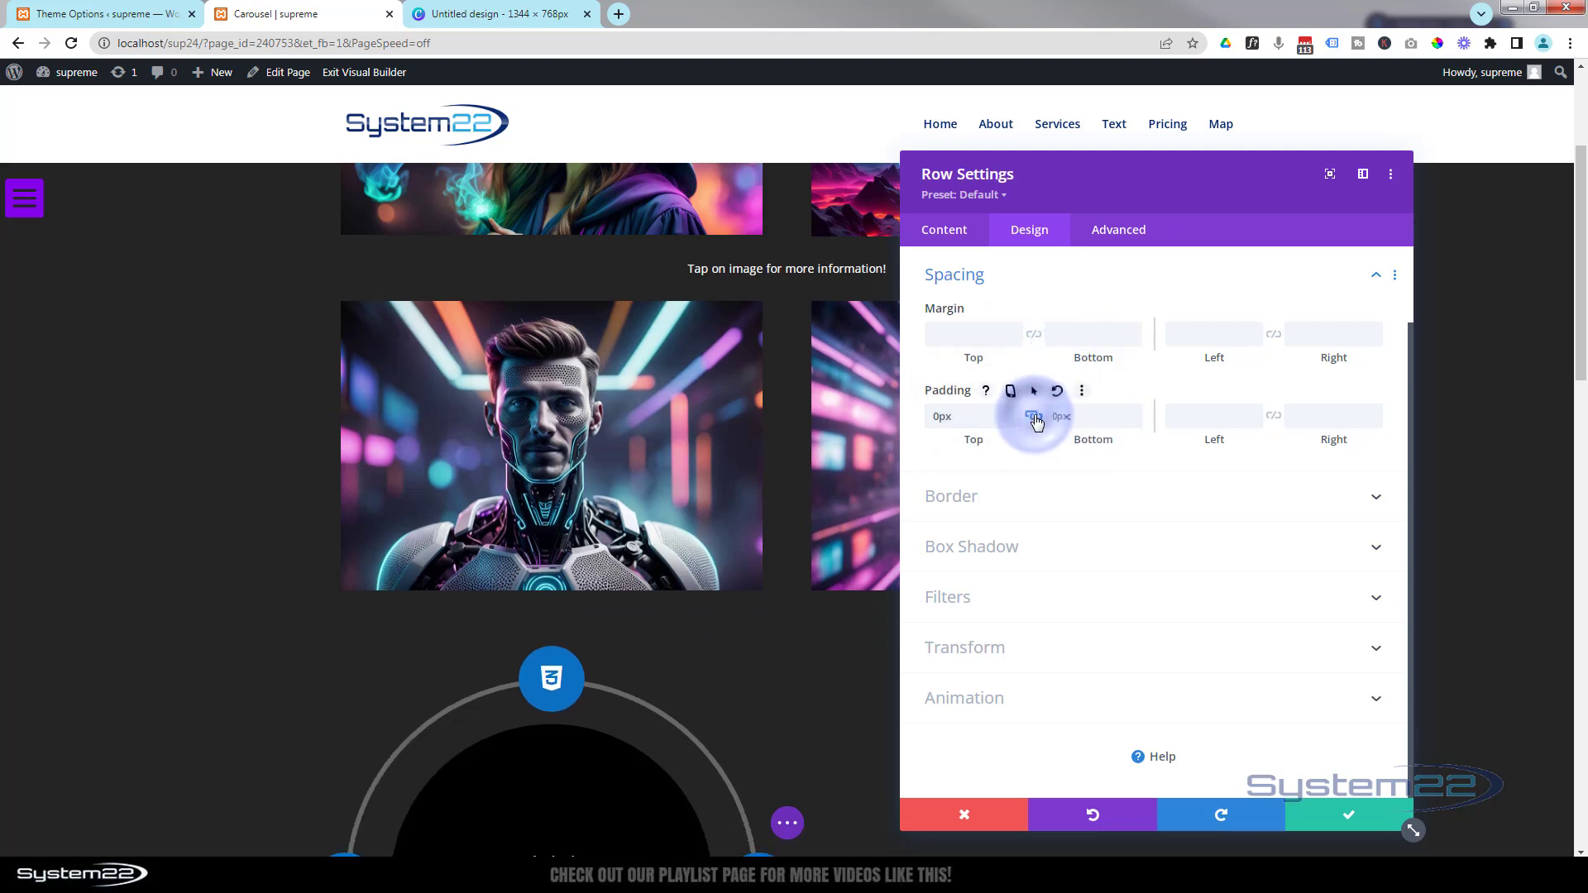
# - Disable the tap instruction row on Desktop and save the row settings
pyautogui.click(1119, 232)
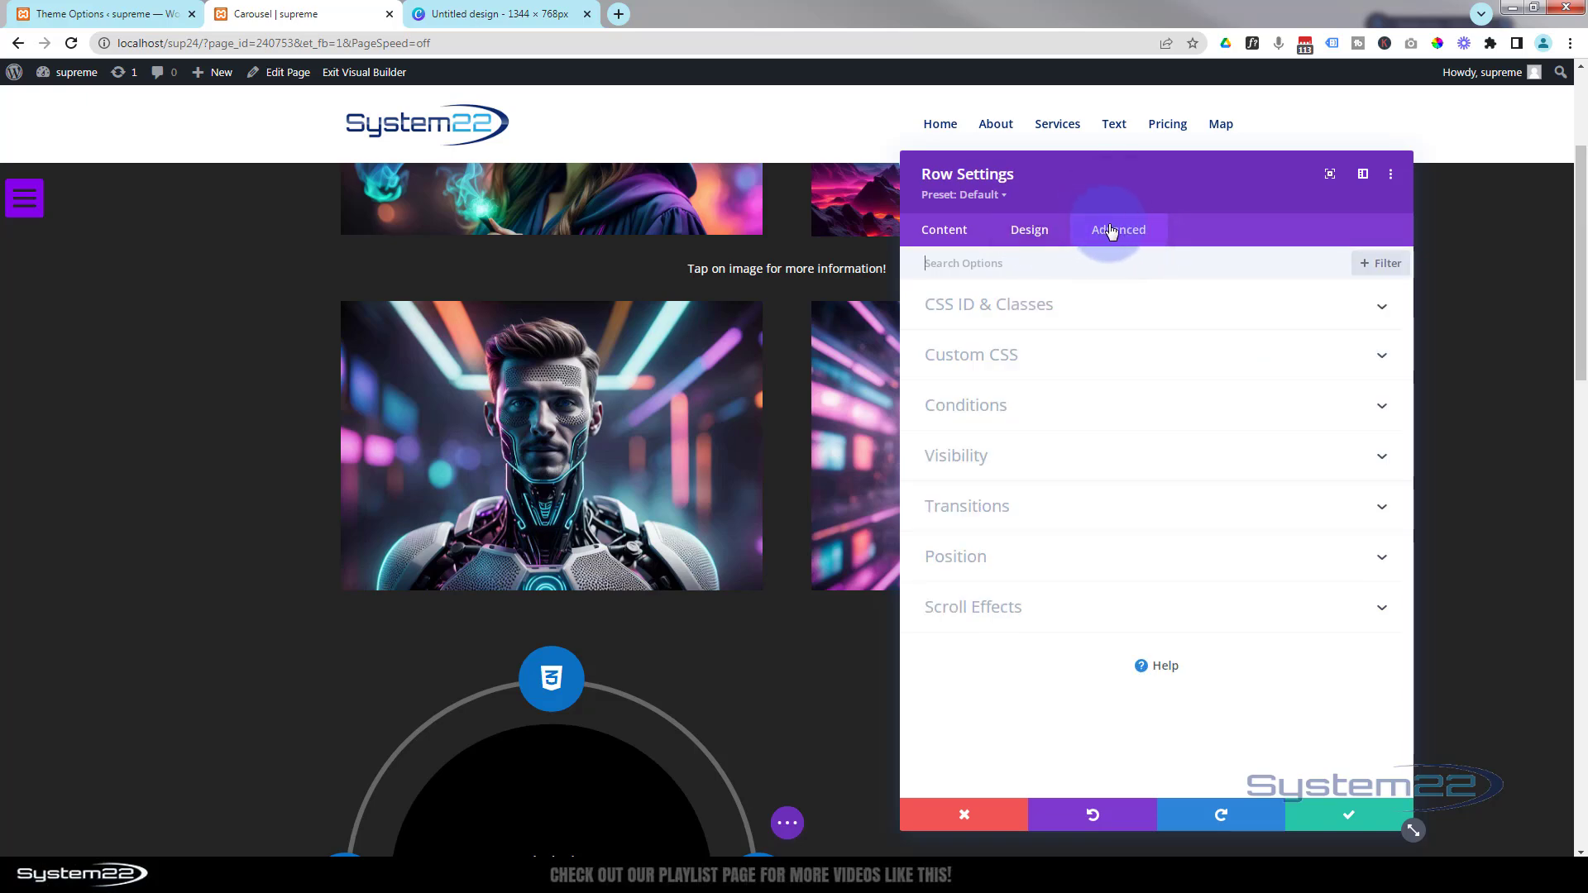
pyautogui.click(1102, 460)
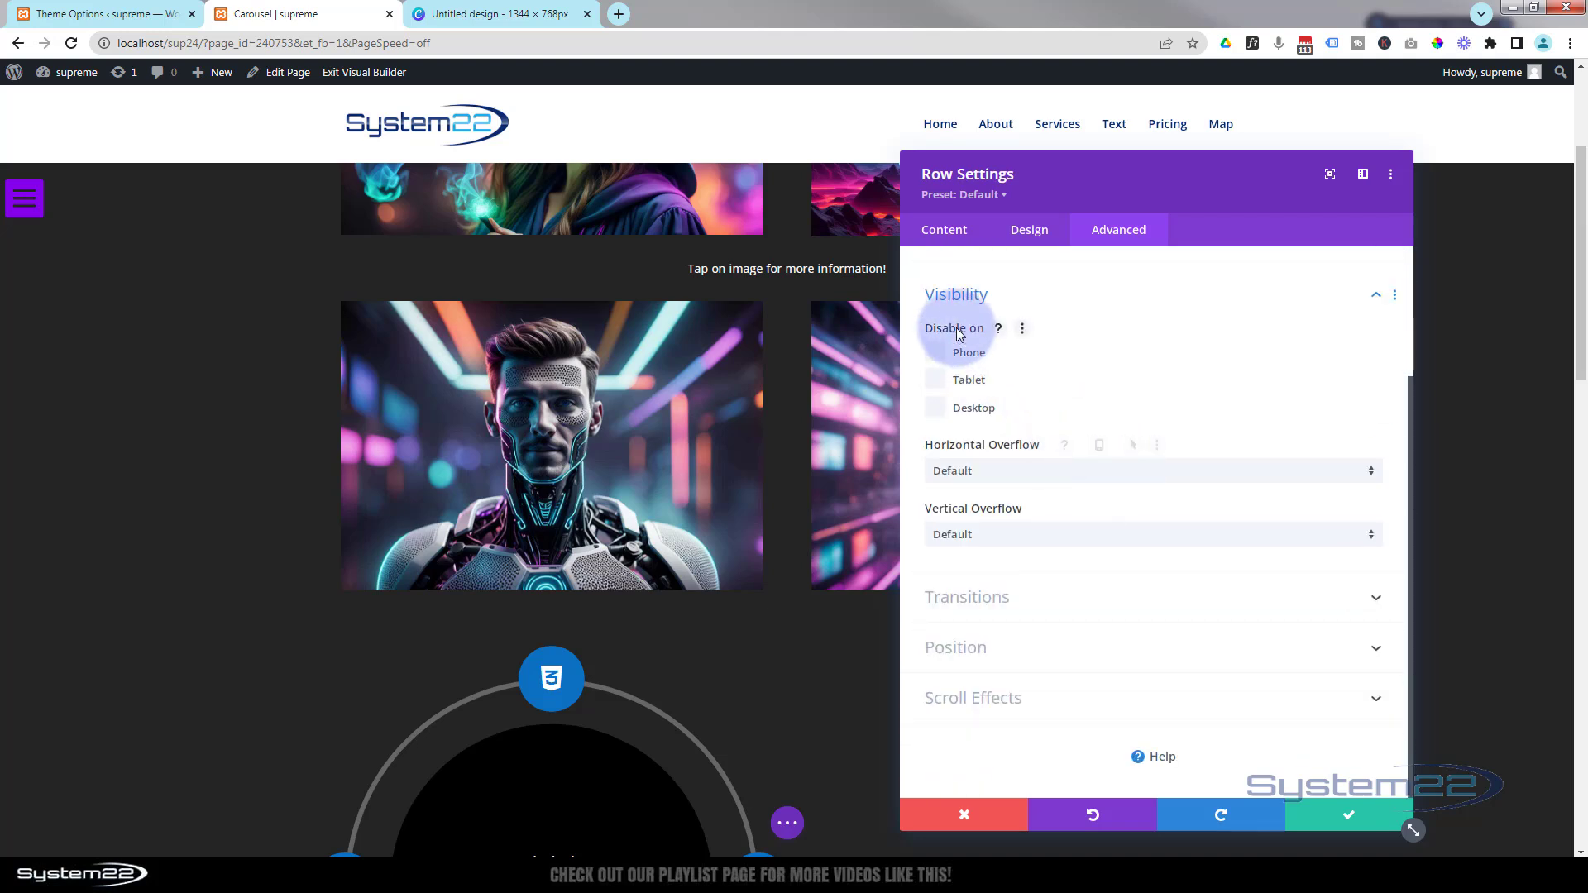
pyautogui.click(935, 407)
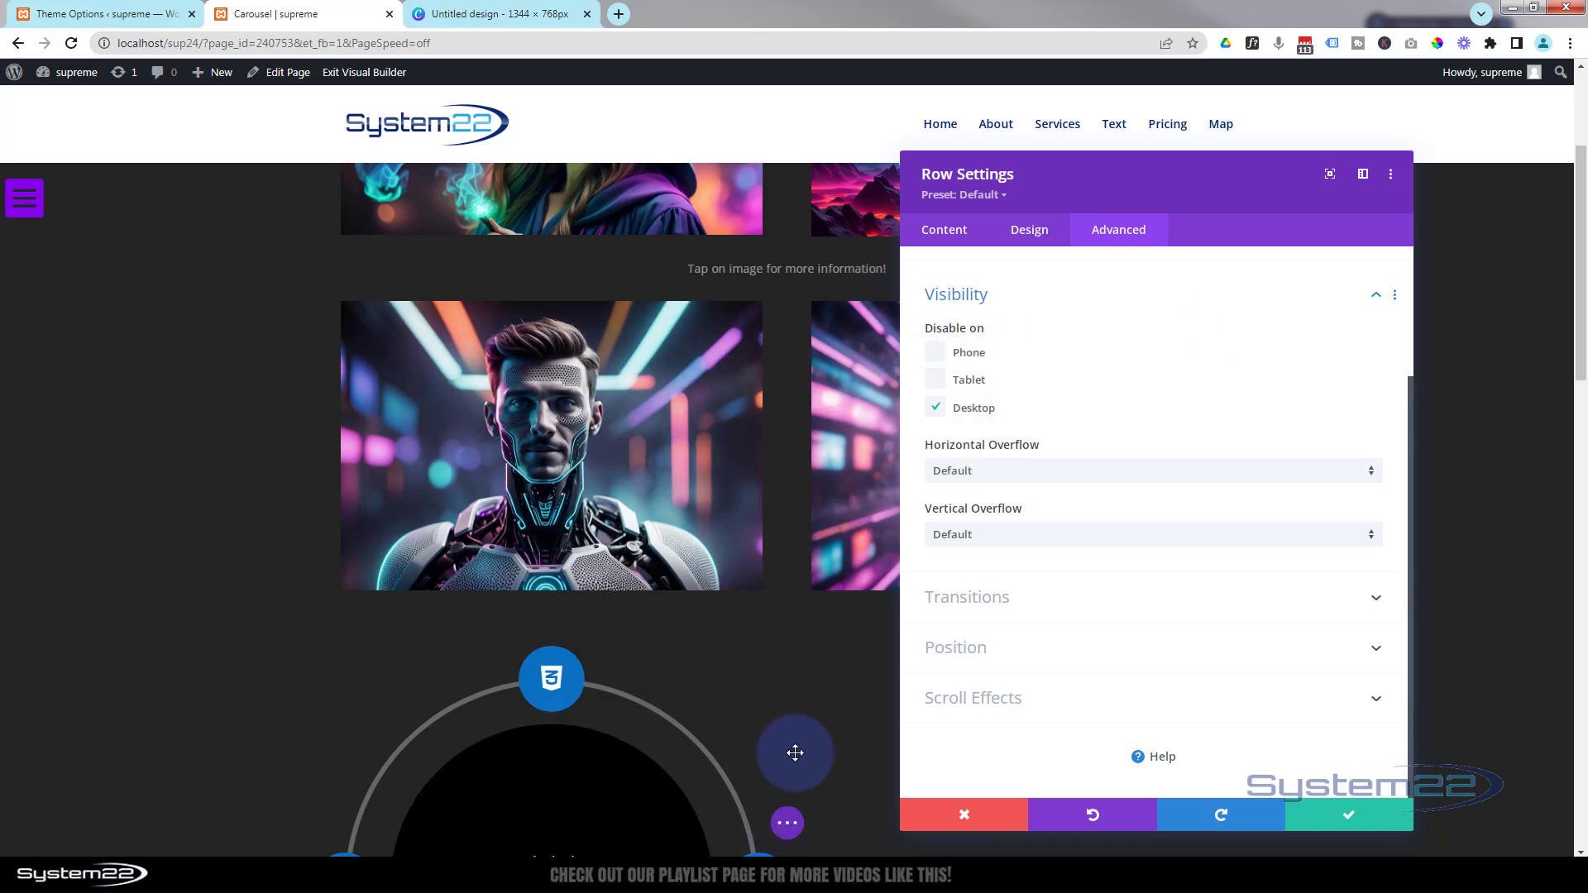
pyautogui.click(1350, 822)
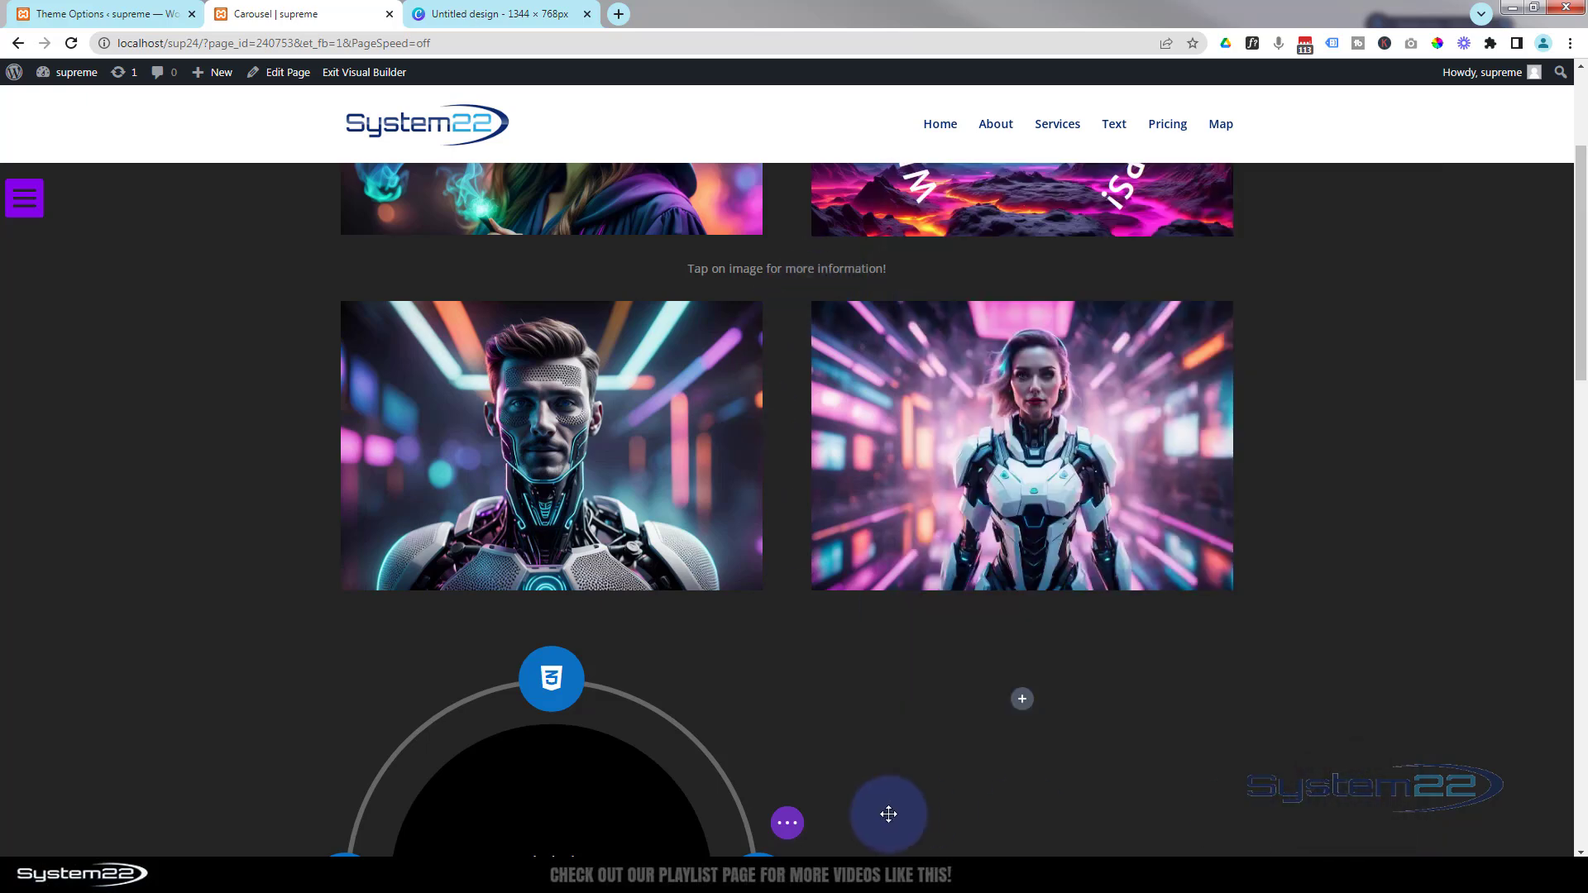
# - Save the page as a draft and exit the visual builder to check the hover fade on both robot images
pyautogui.click(787, 823)
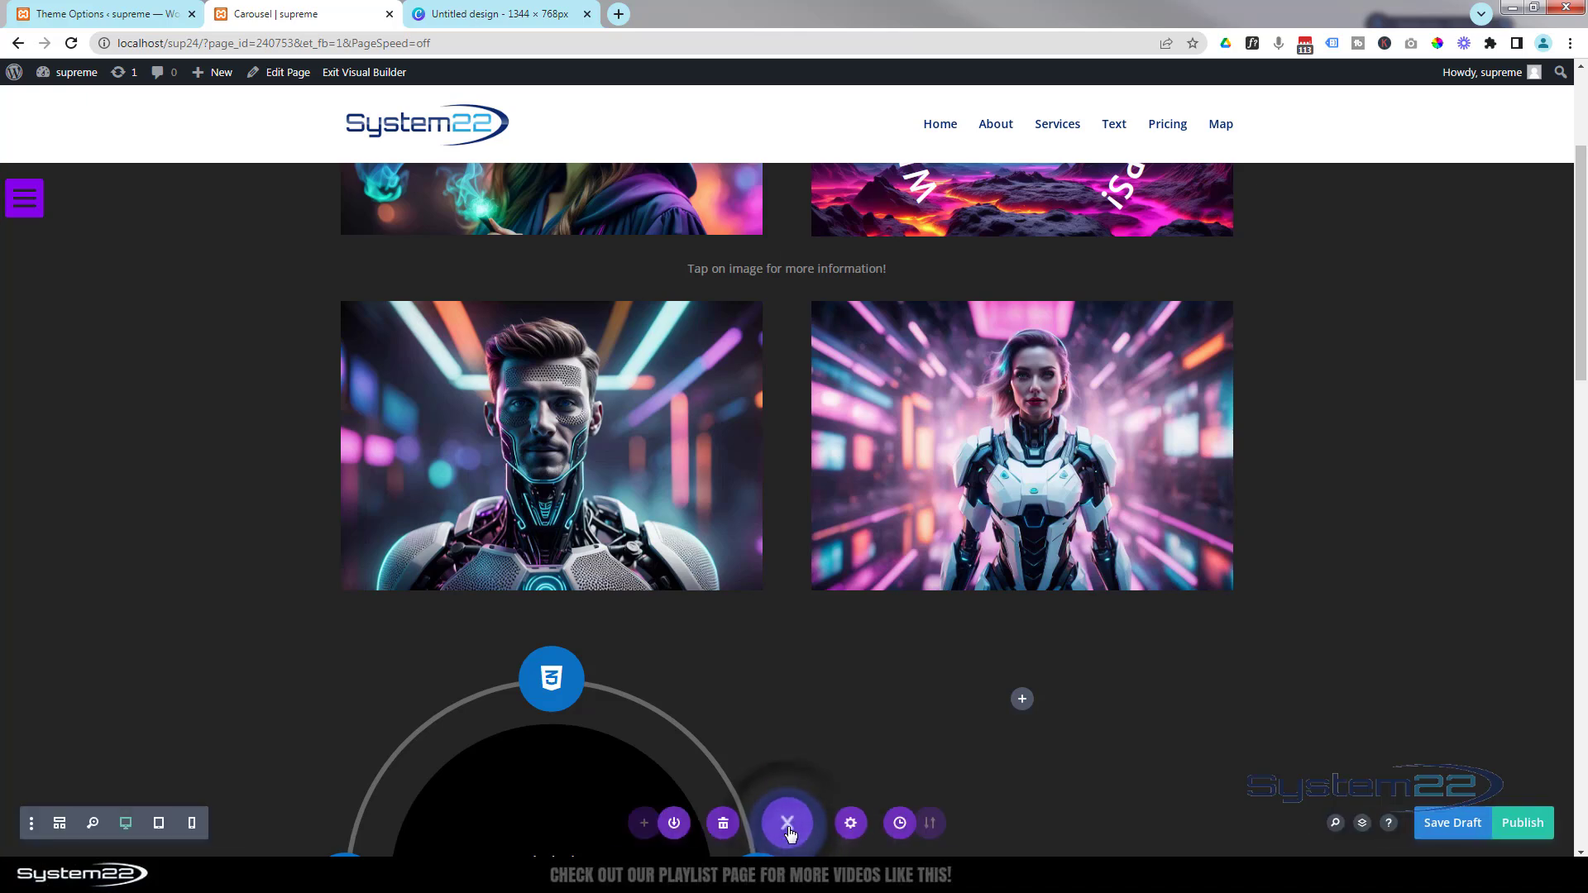
pyautogui.click(1446, 823)
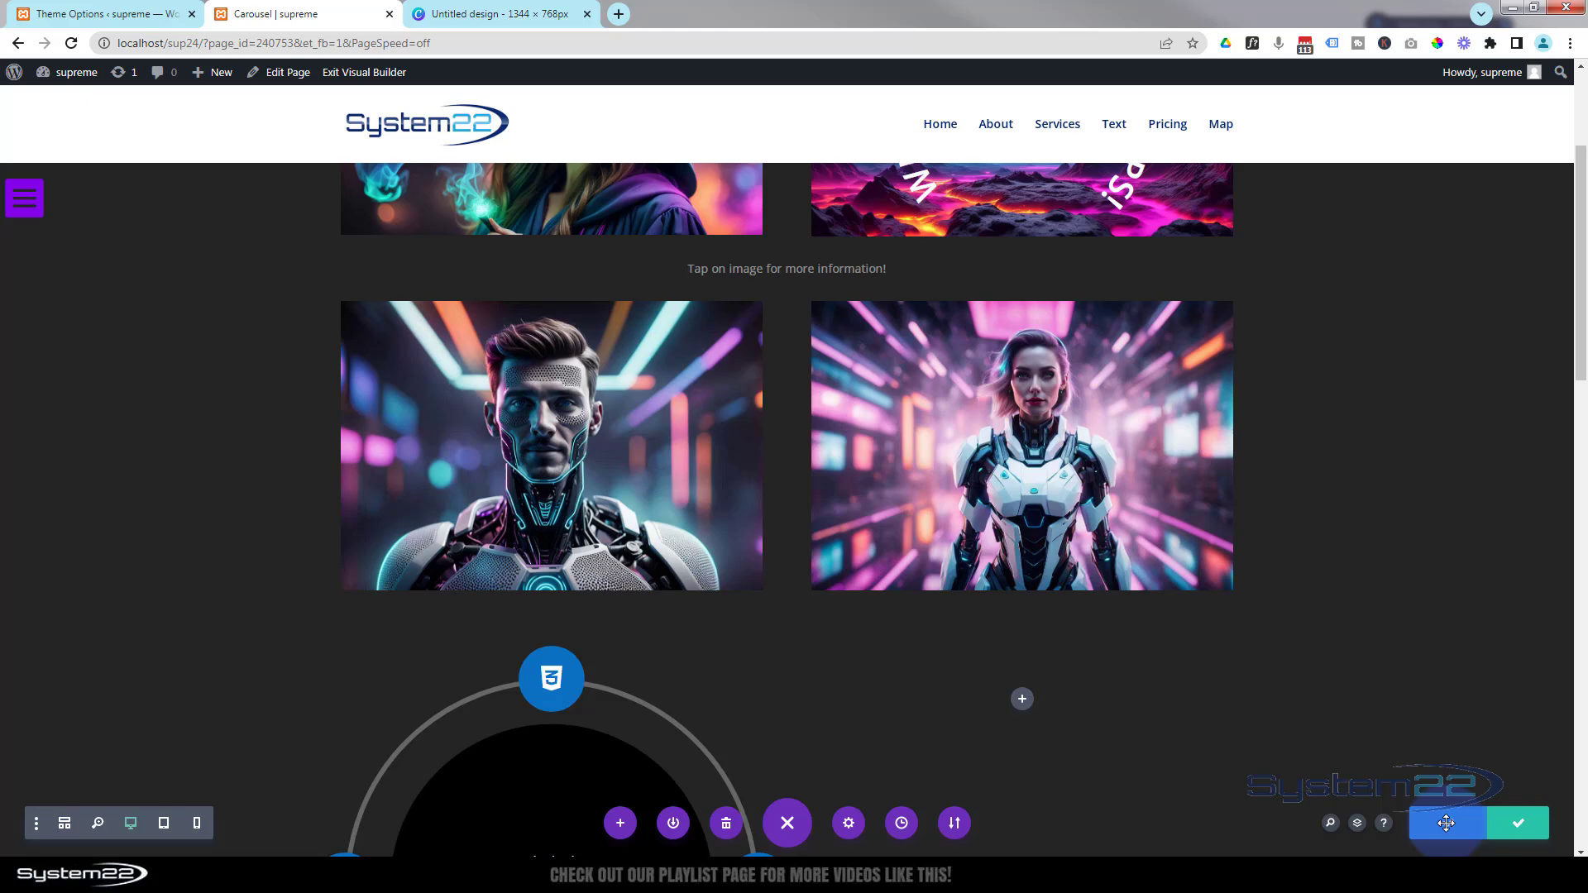
pyautogui.click(392, 81)
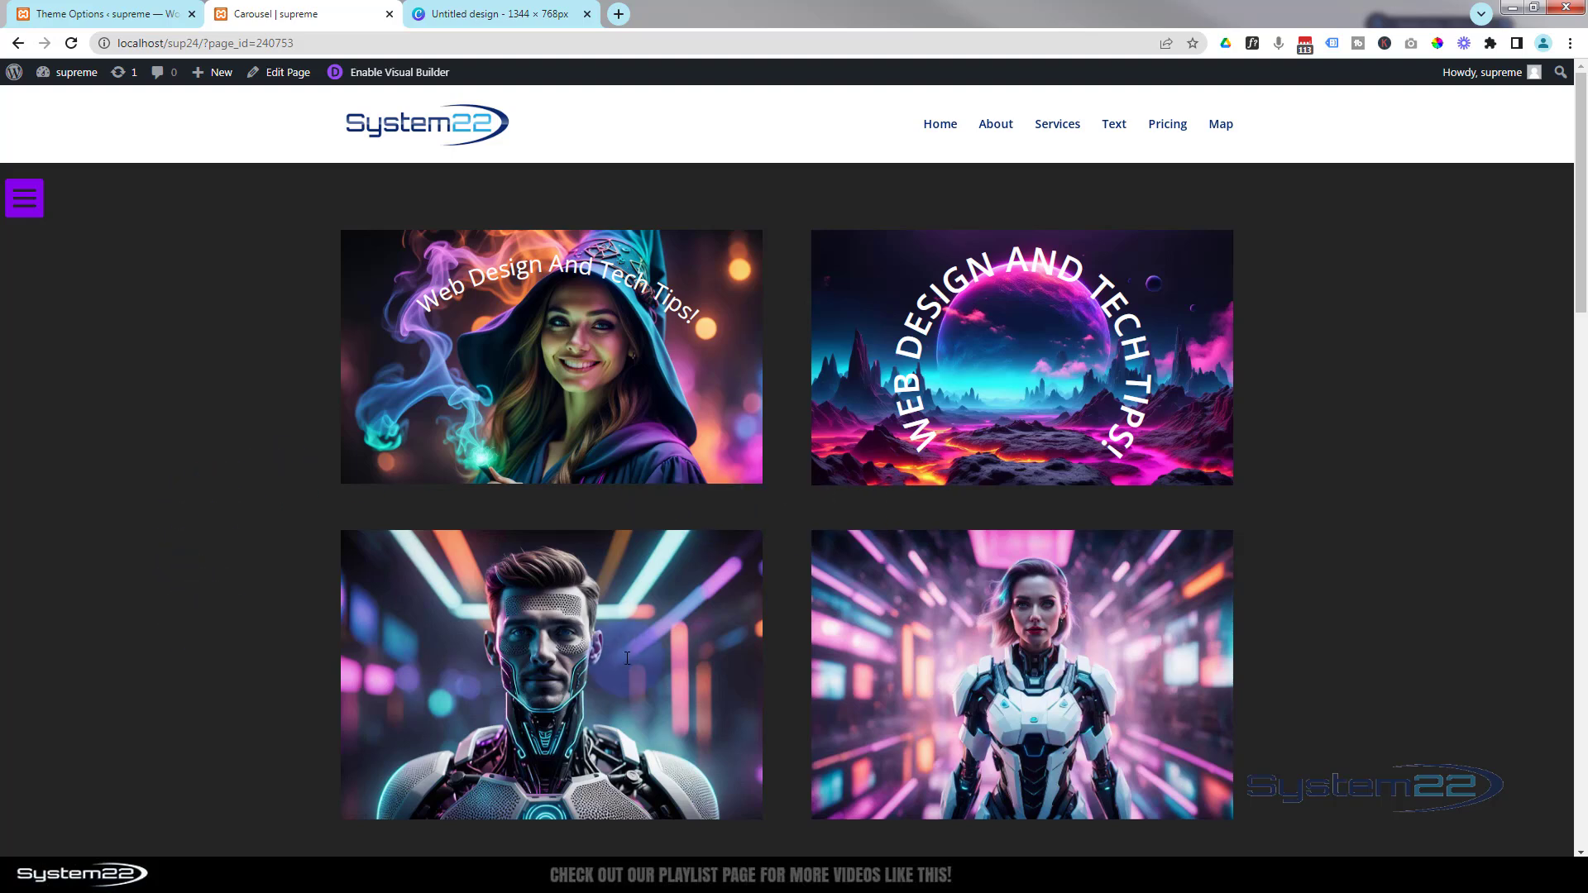
pyautogui.moveTo(626, 659)
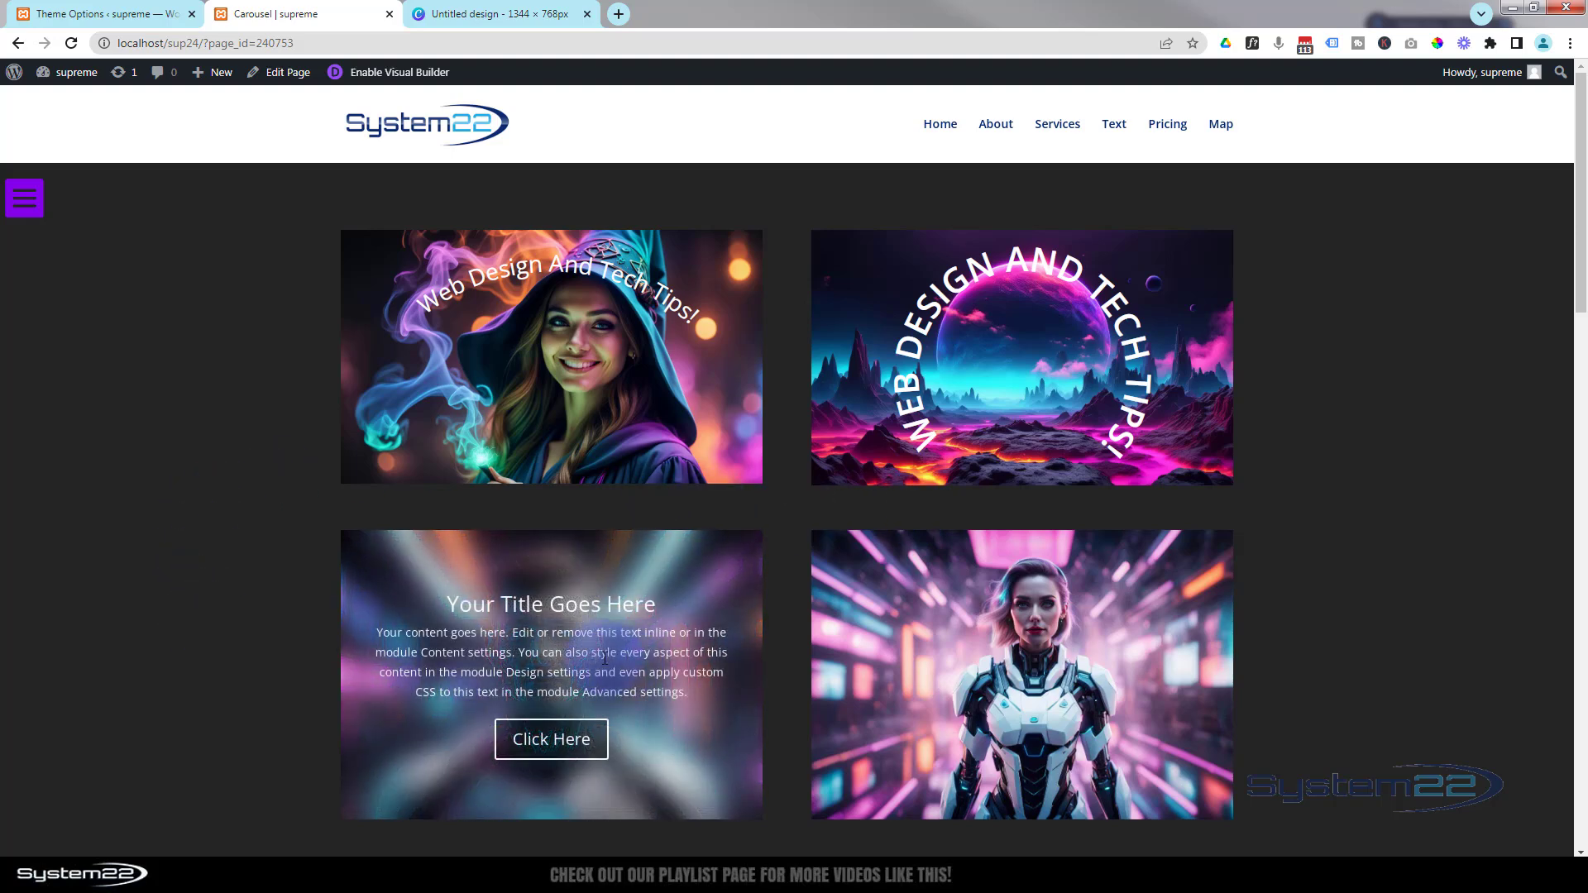
pyautogui.moveTo(1020, 657)
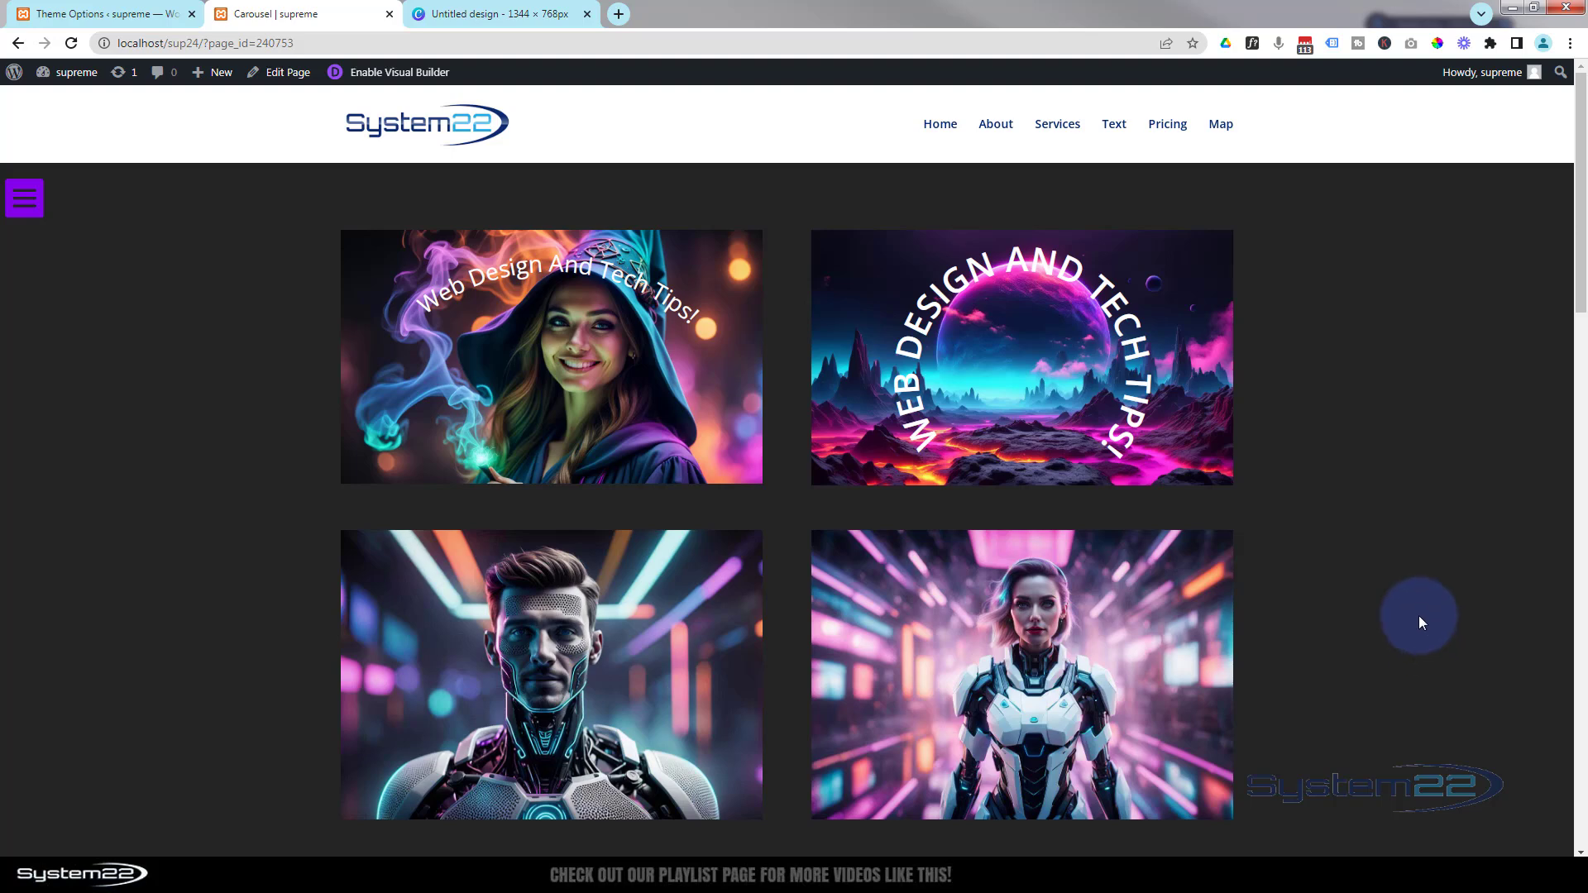
# - Preview the page in iPad Air device emulation and tap both robot images to test their content reveal
pyautogui.hotkey('ctrl', 'shift', 'i')
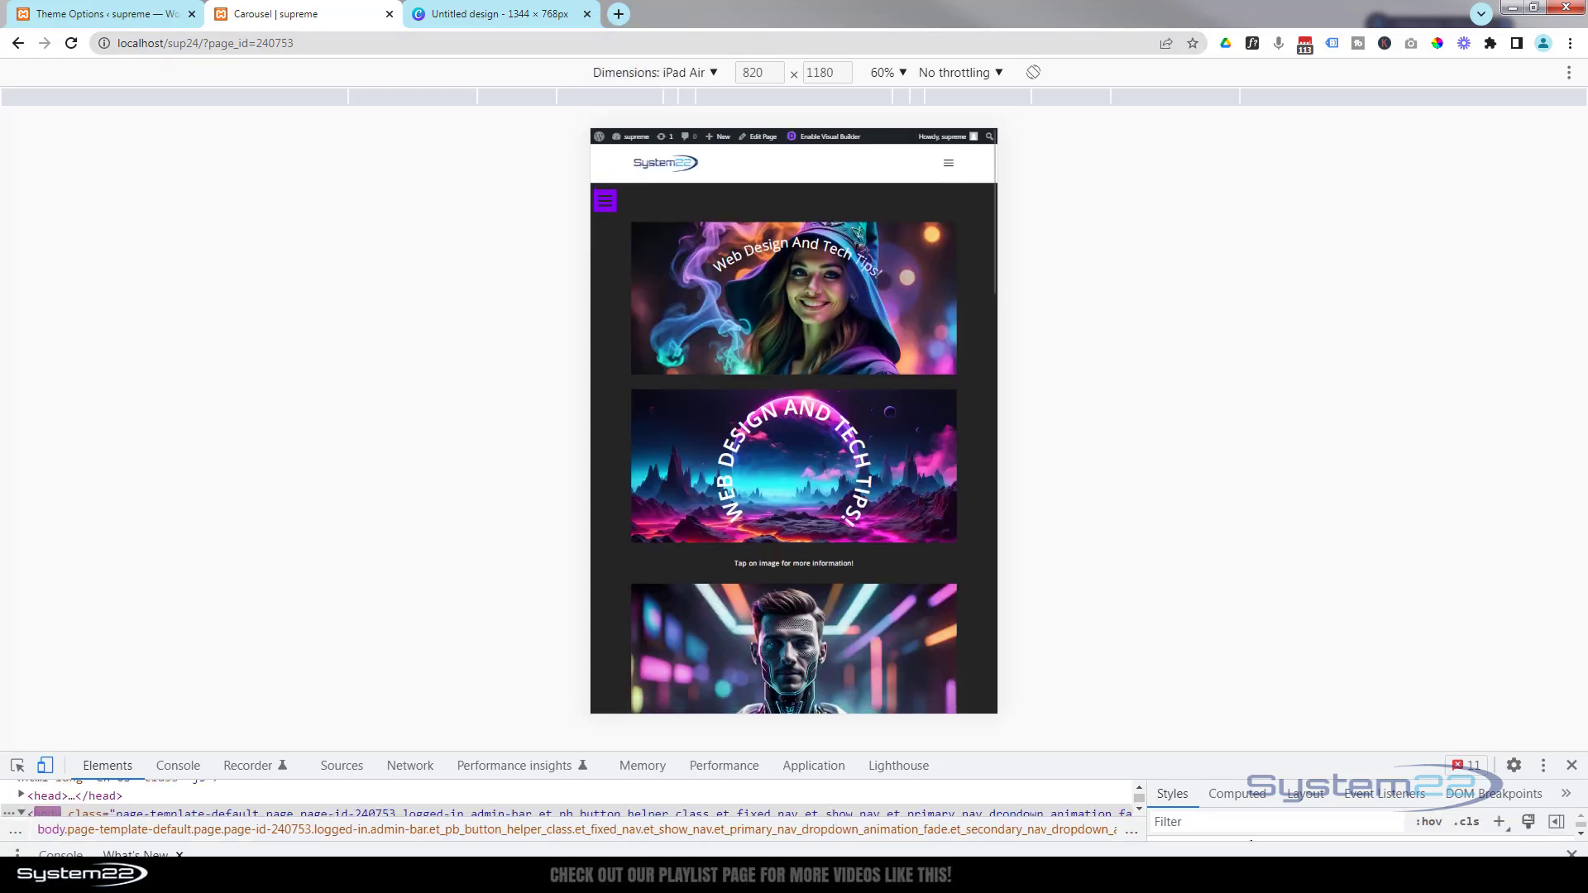
pyautogui.scroll(-1, 860, 505)
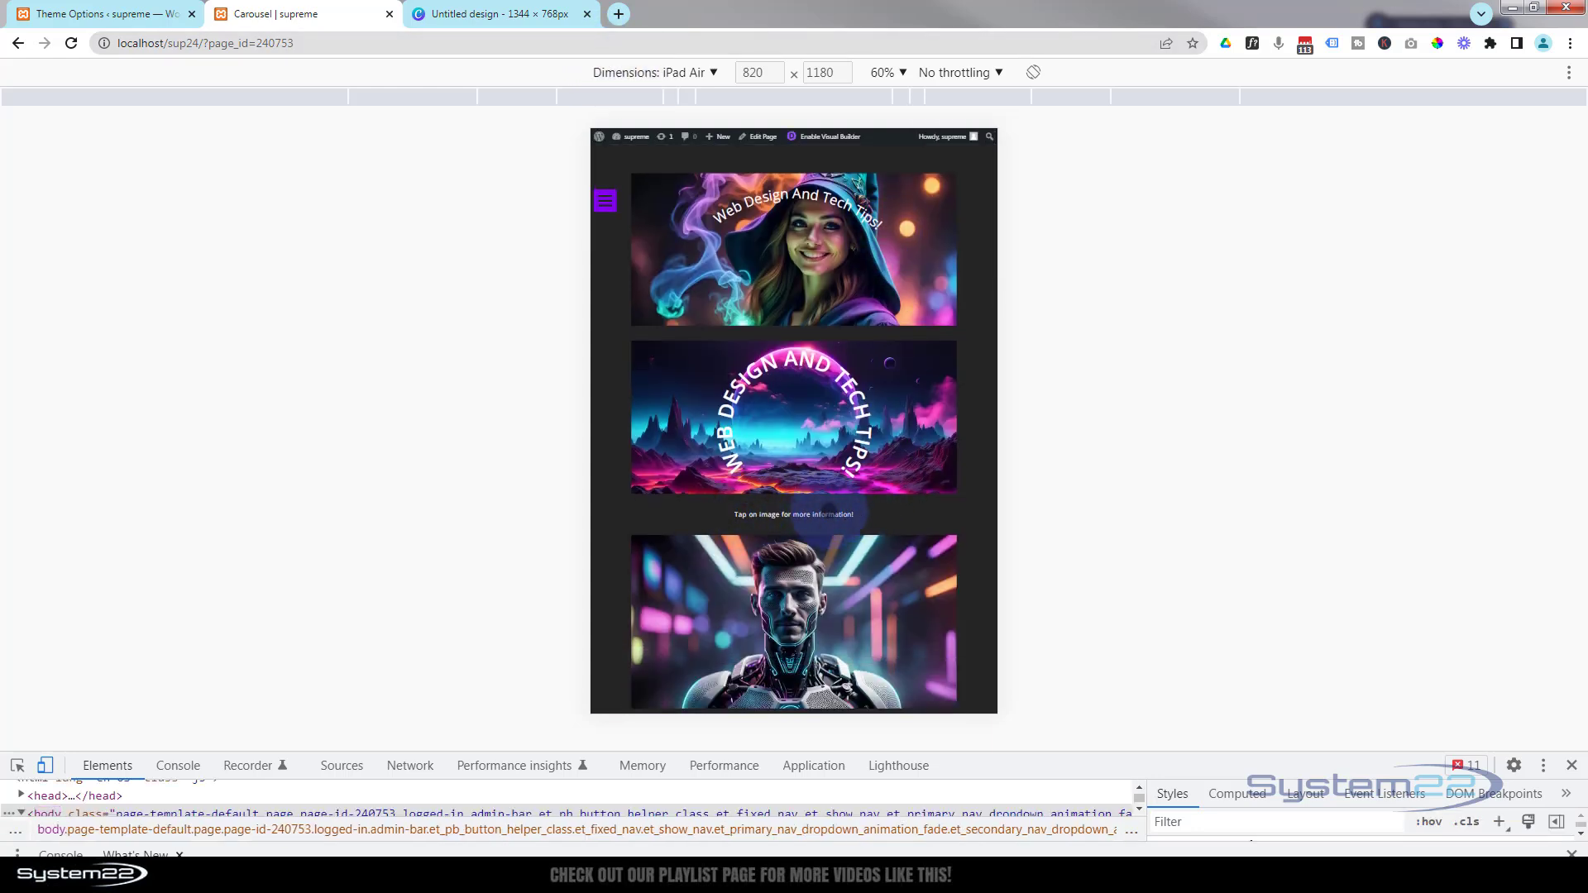
pyautogui.scroll(-2, 827, 513)
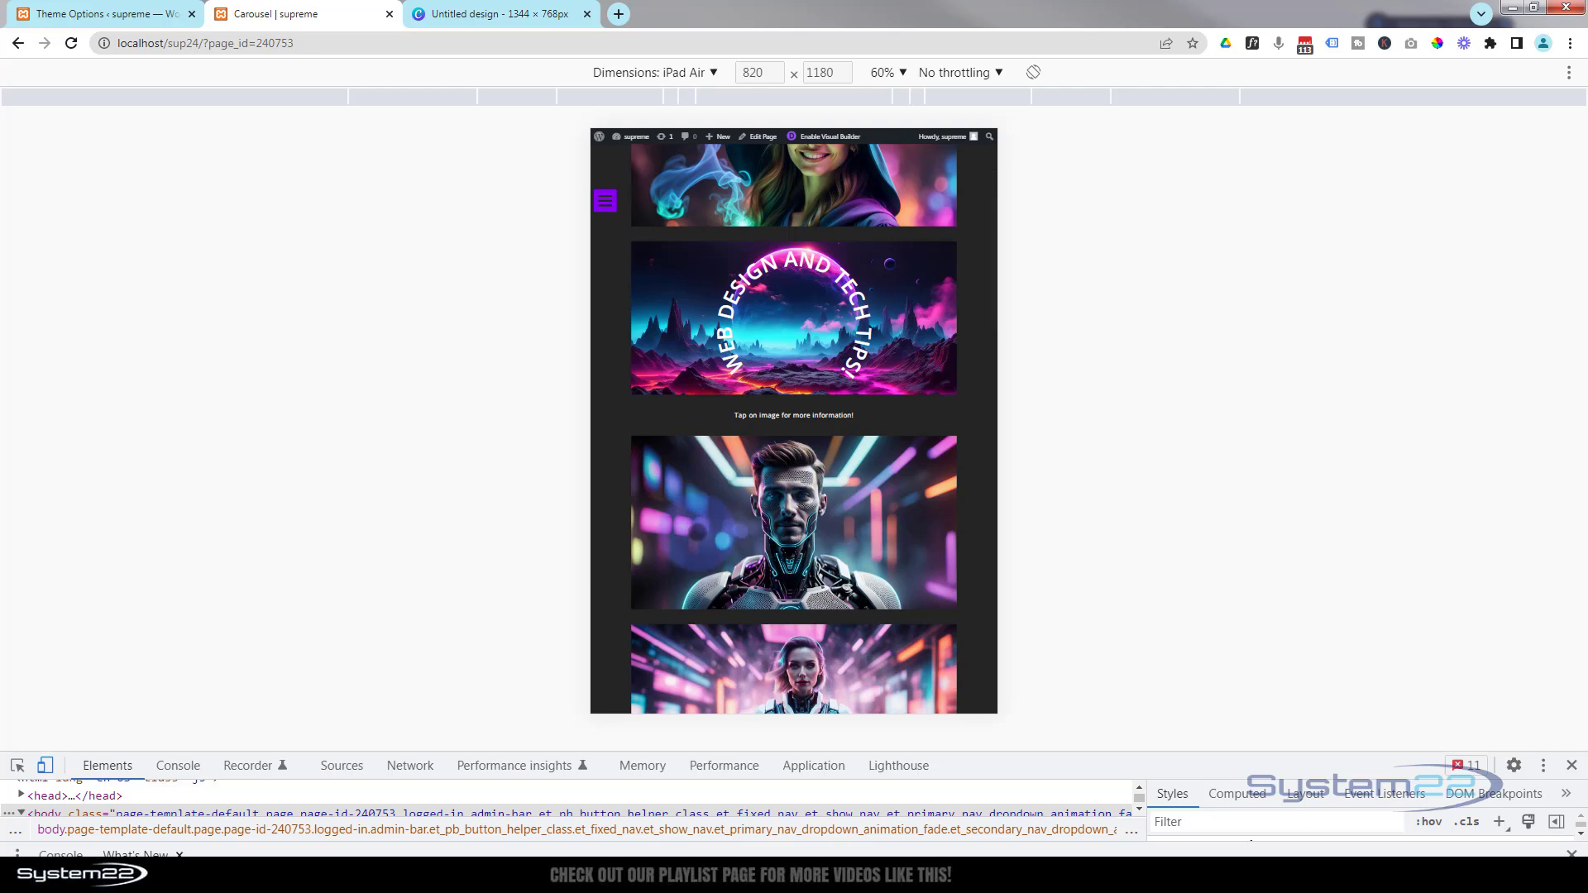
pyautogui.click(748, 542)
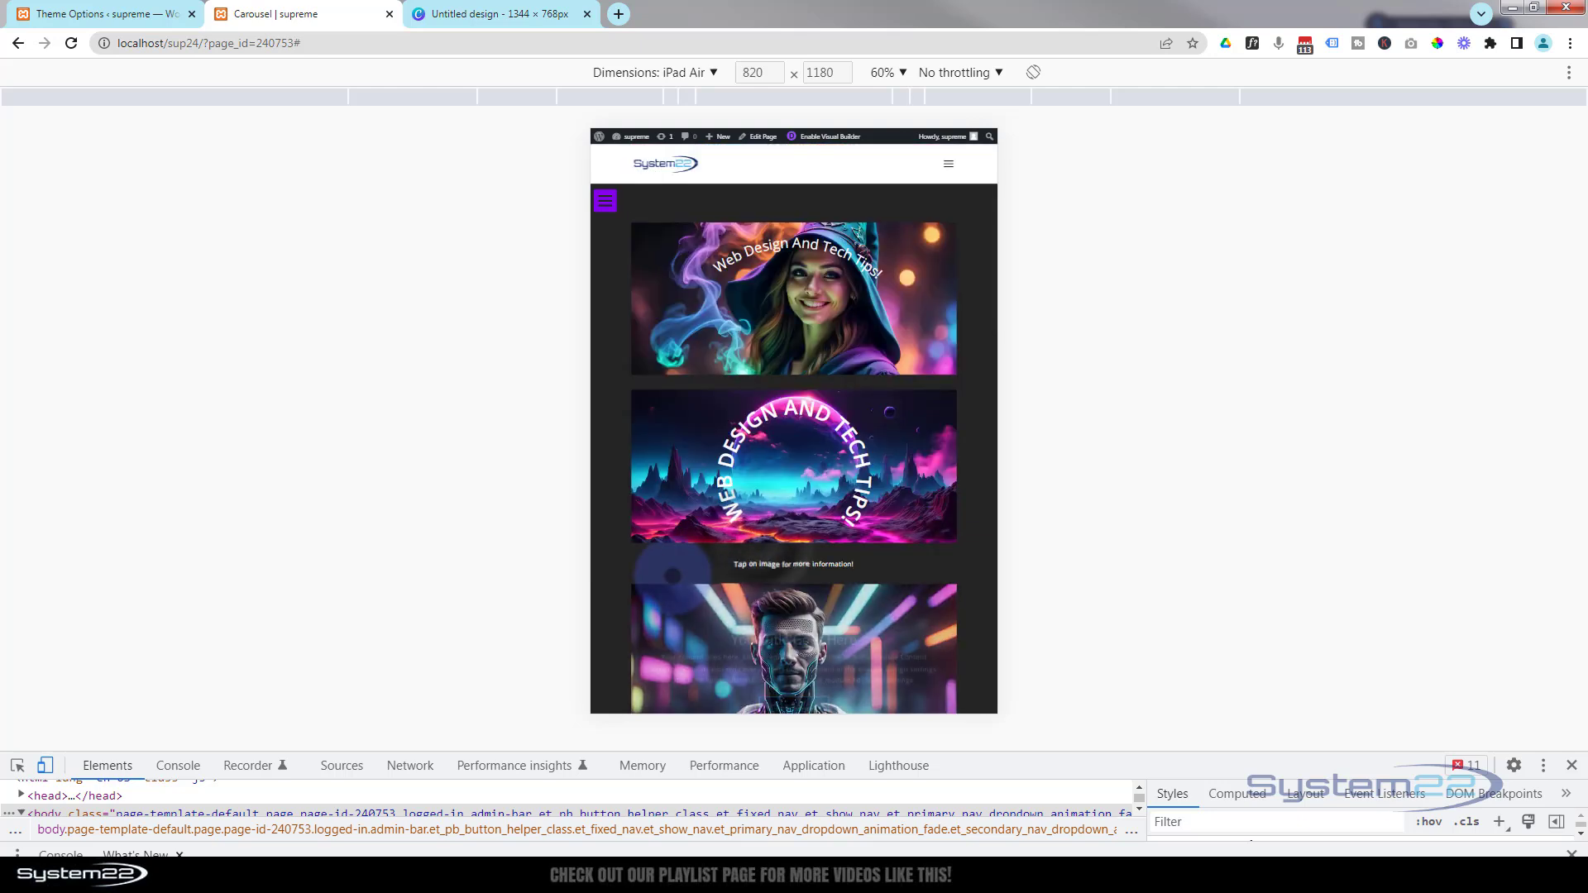
pyautogui.scroll(-6, 619, 624)
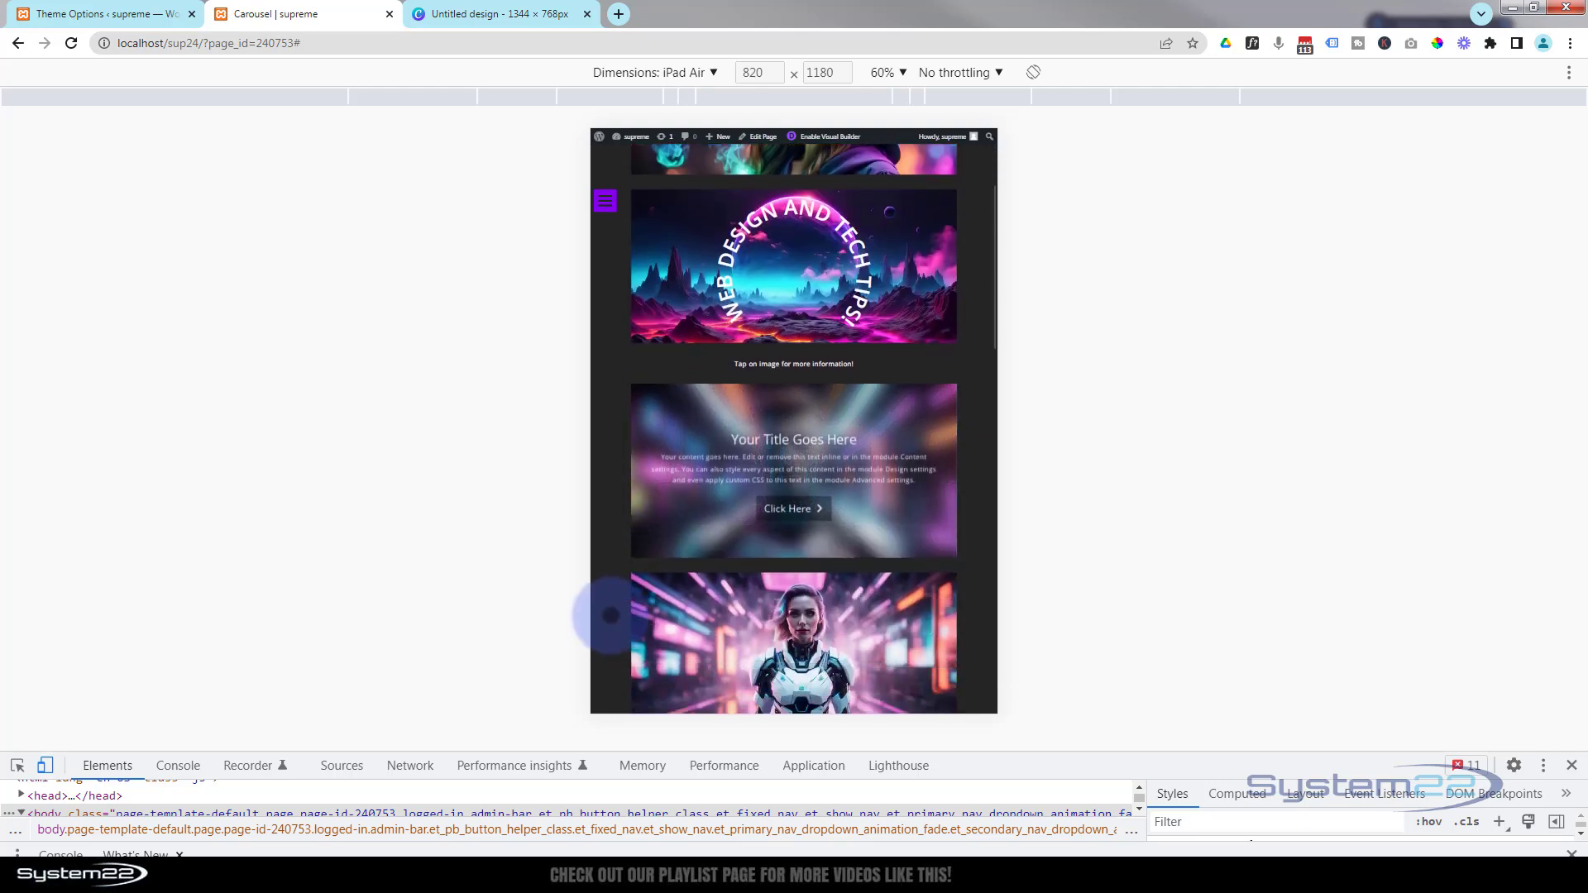
pyautogui.click(679, 579)
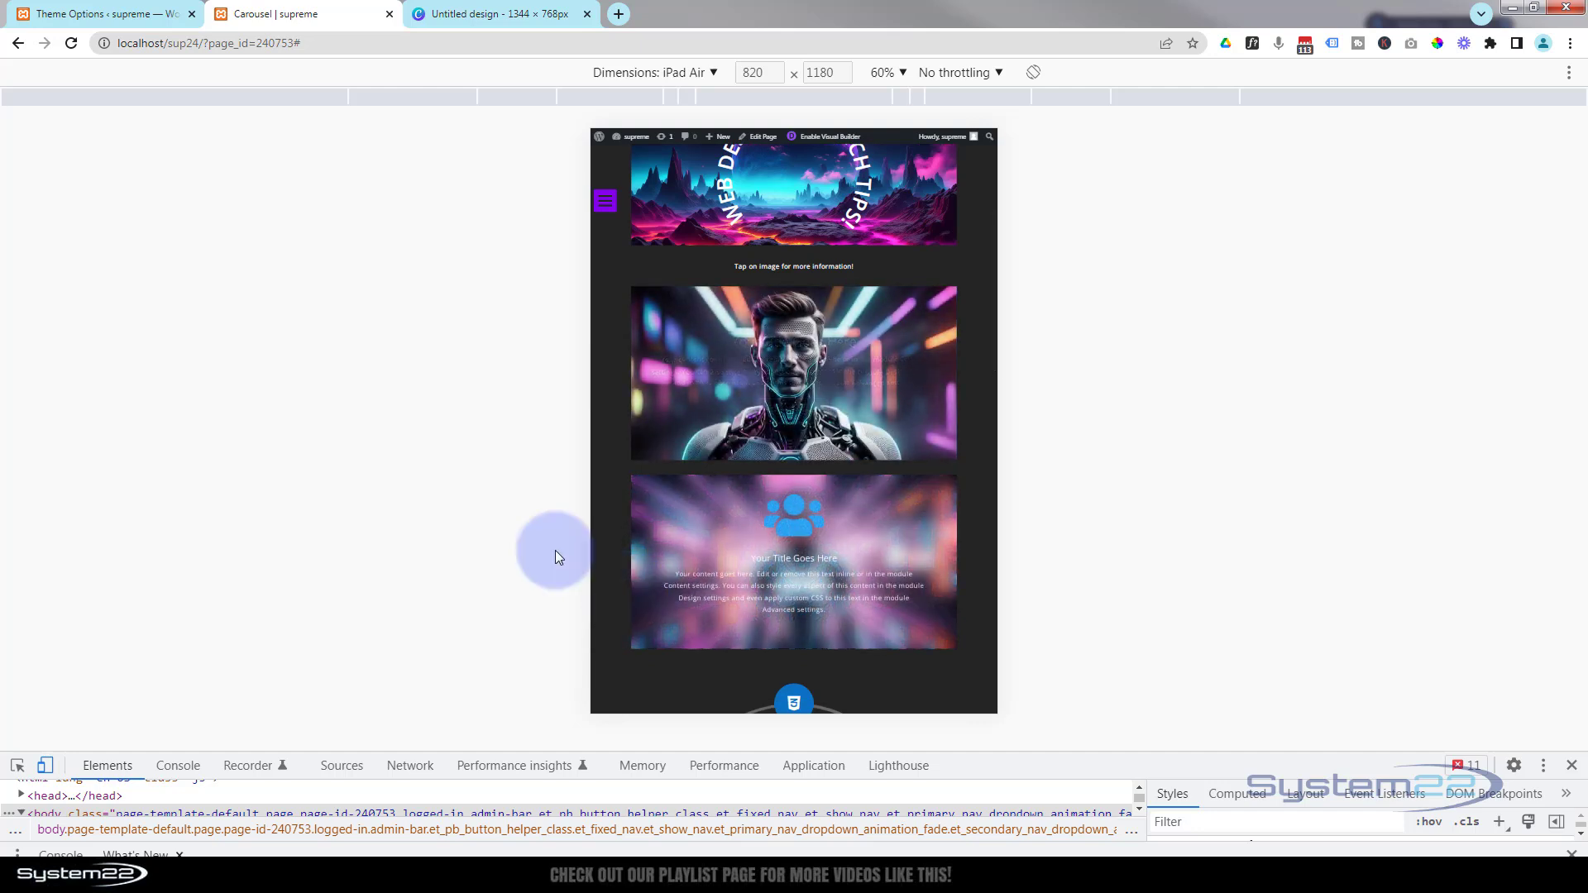
# - Switch the emulated device to iPhone 12 Pro and tap the male robot image to test its content reveal
pyautogui.click(655, 73)
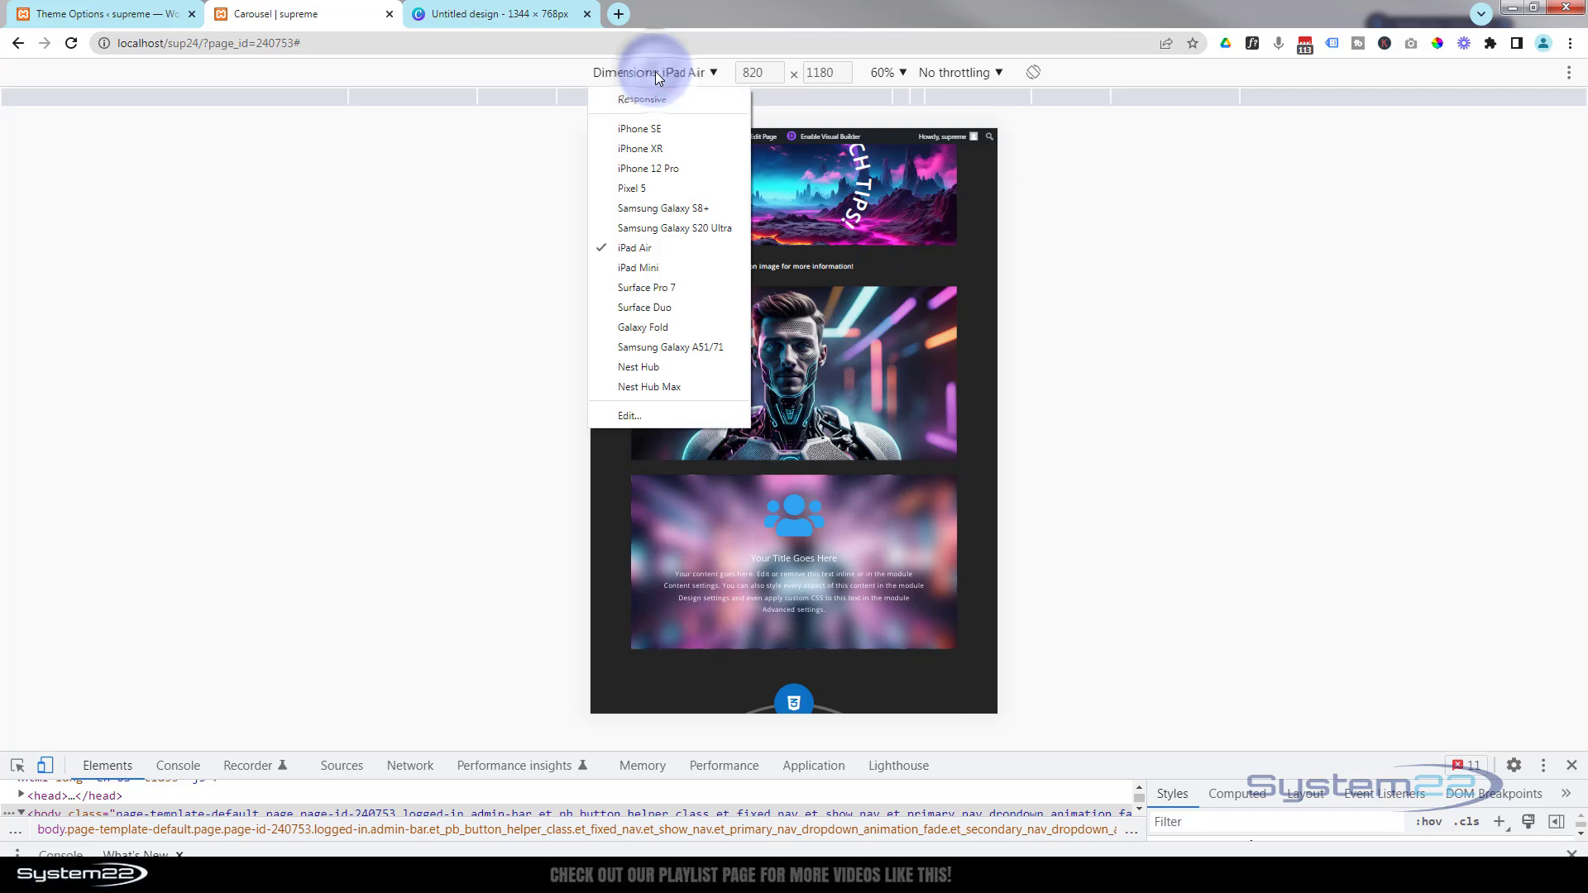
pyautogui.click(638, 168)
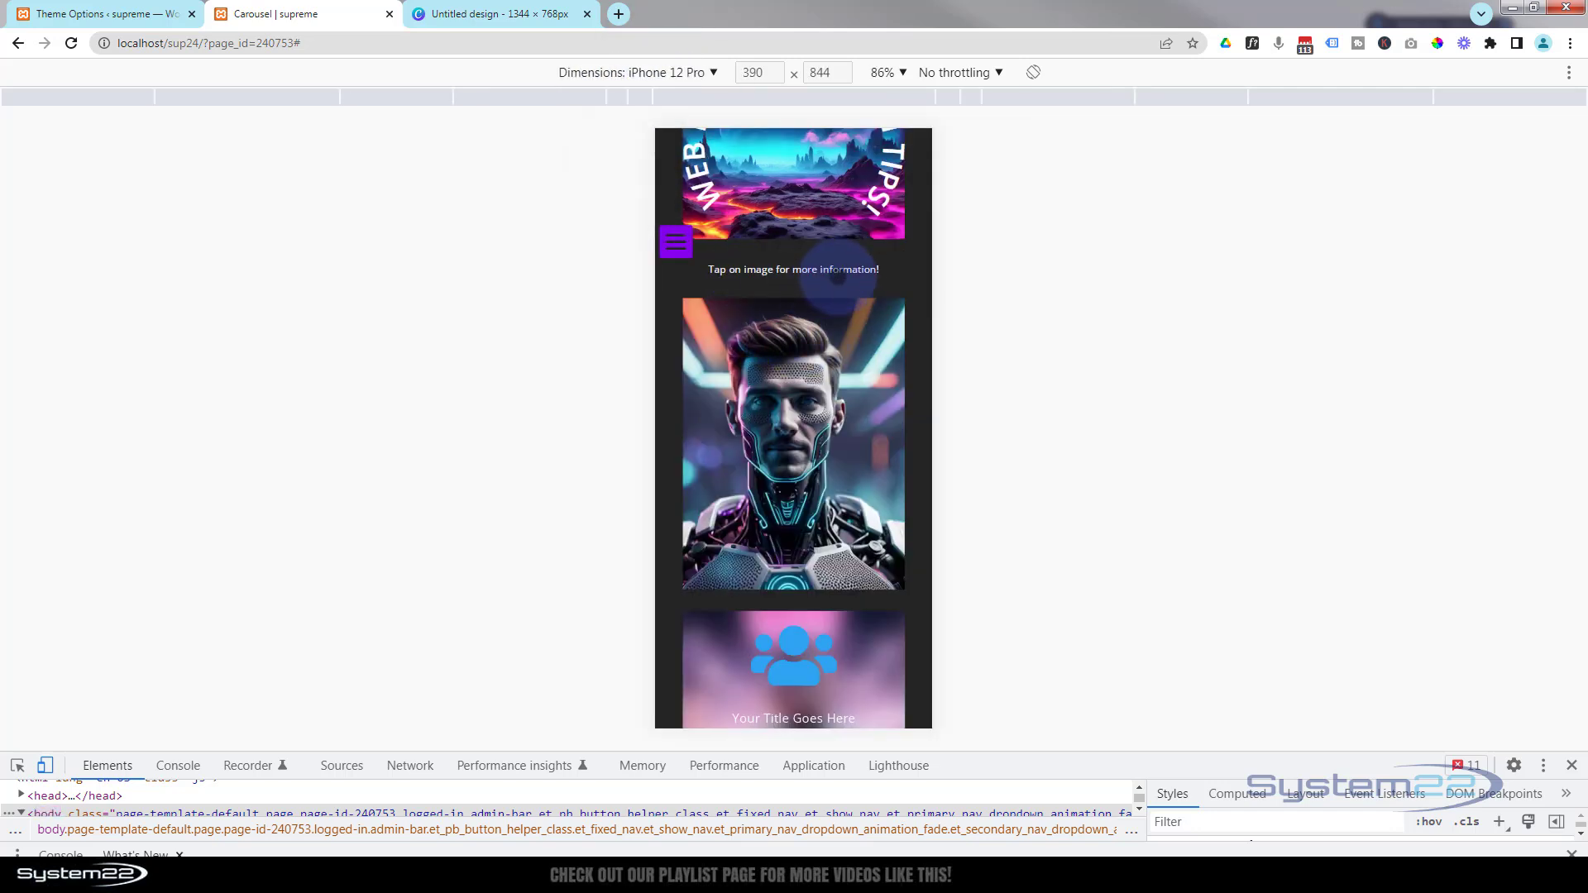
pyautogui.click(686, 382)
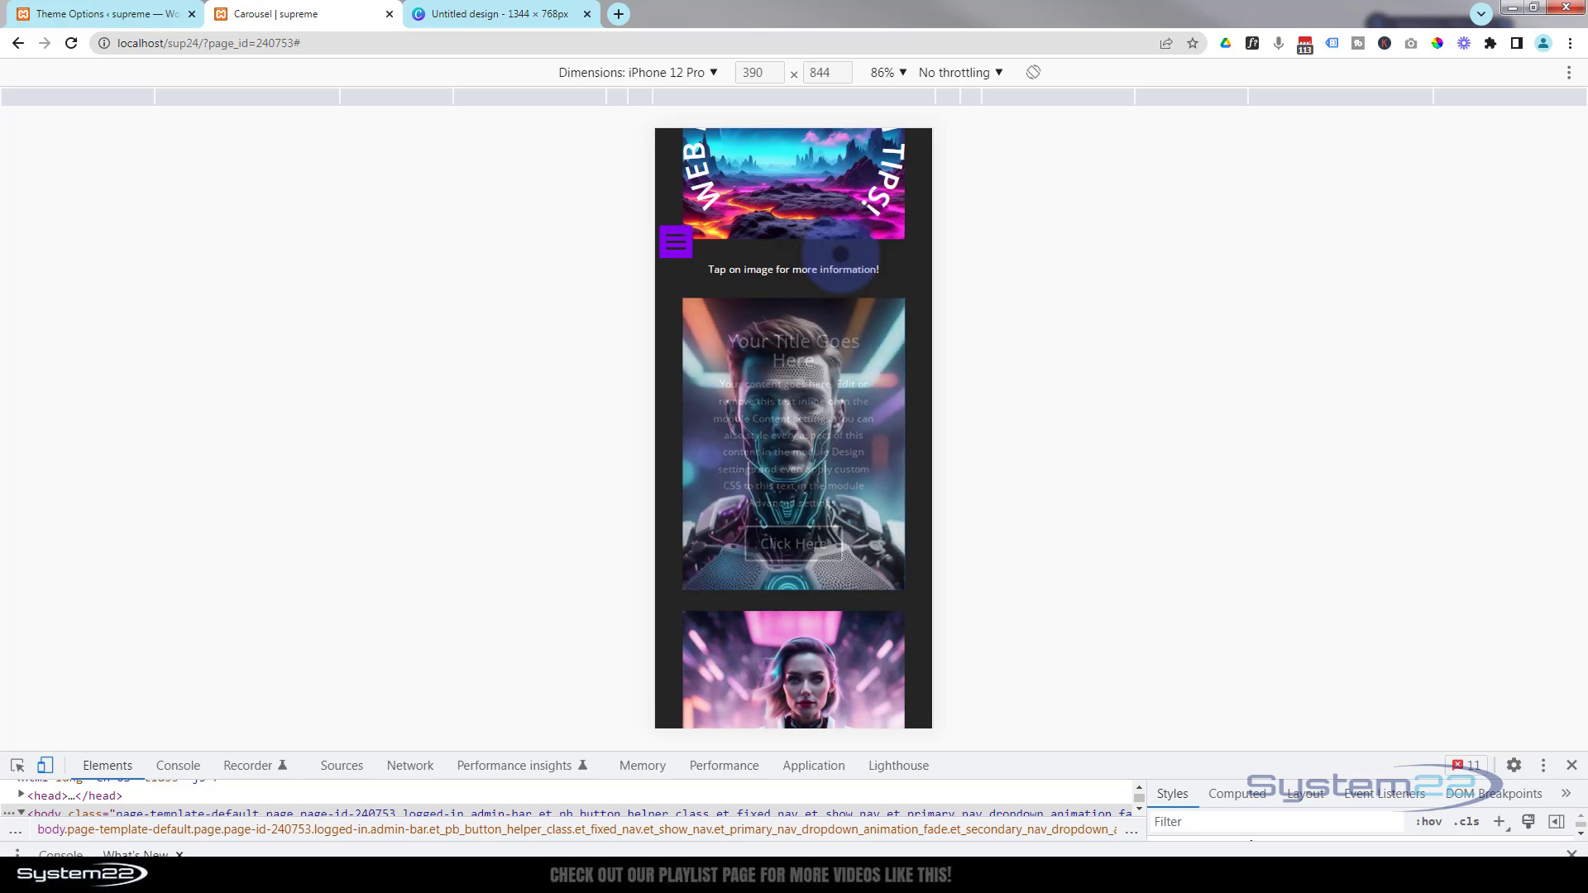
# - Close the developer tools and recheck the hover fade on both robot images in the desktop view
pyautogui.click(1571, 765)
pyautogui.scroll(5, 1304, 683)
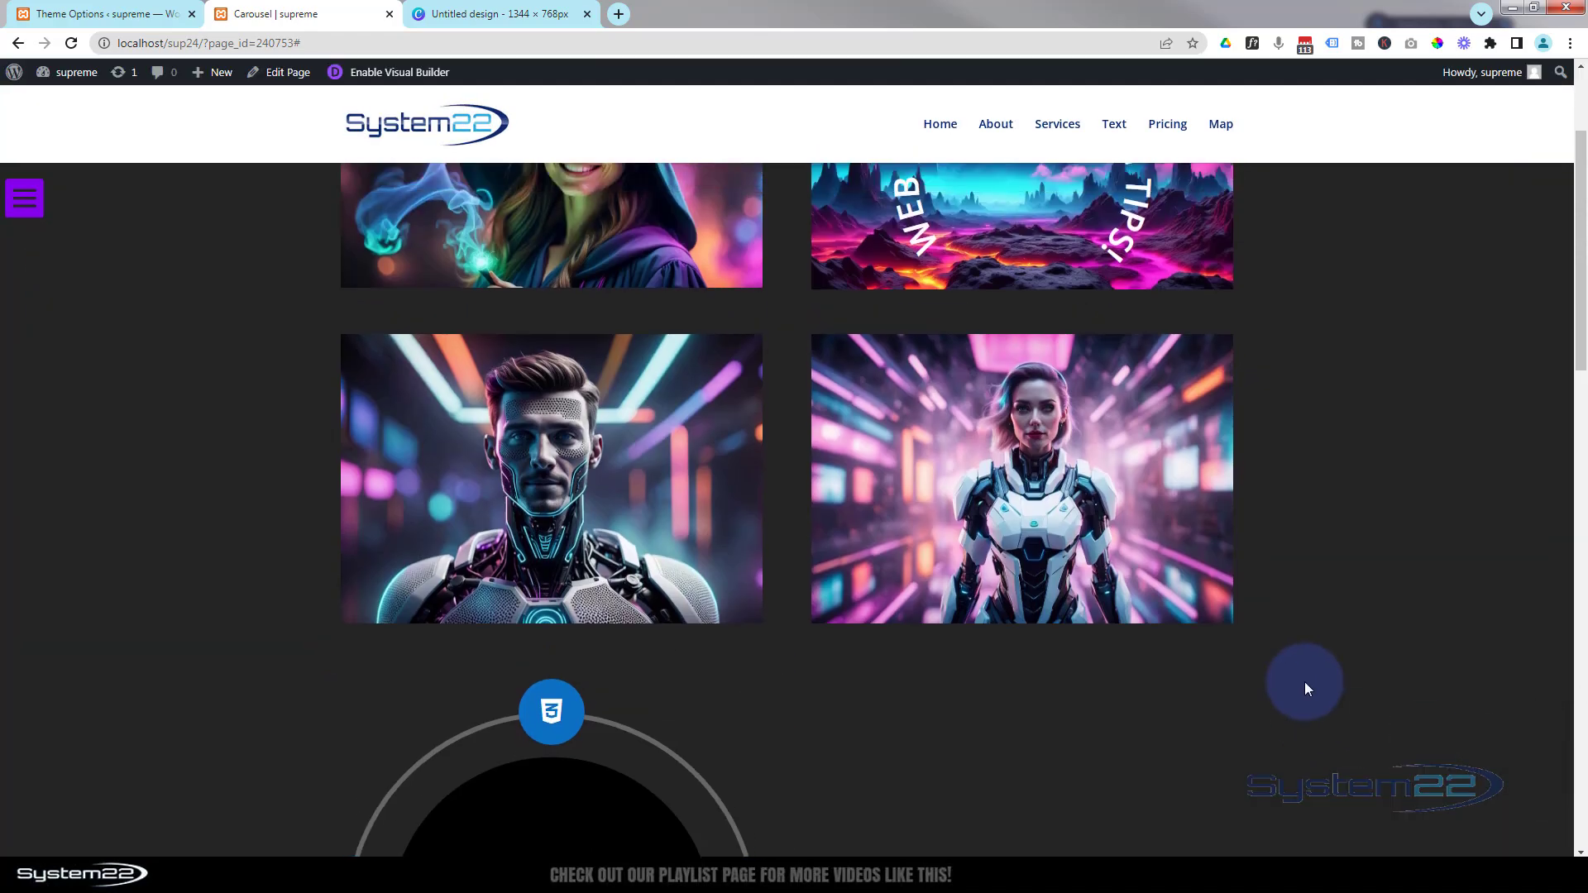
pyautogui.moveTo(993, 635)
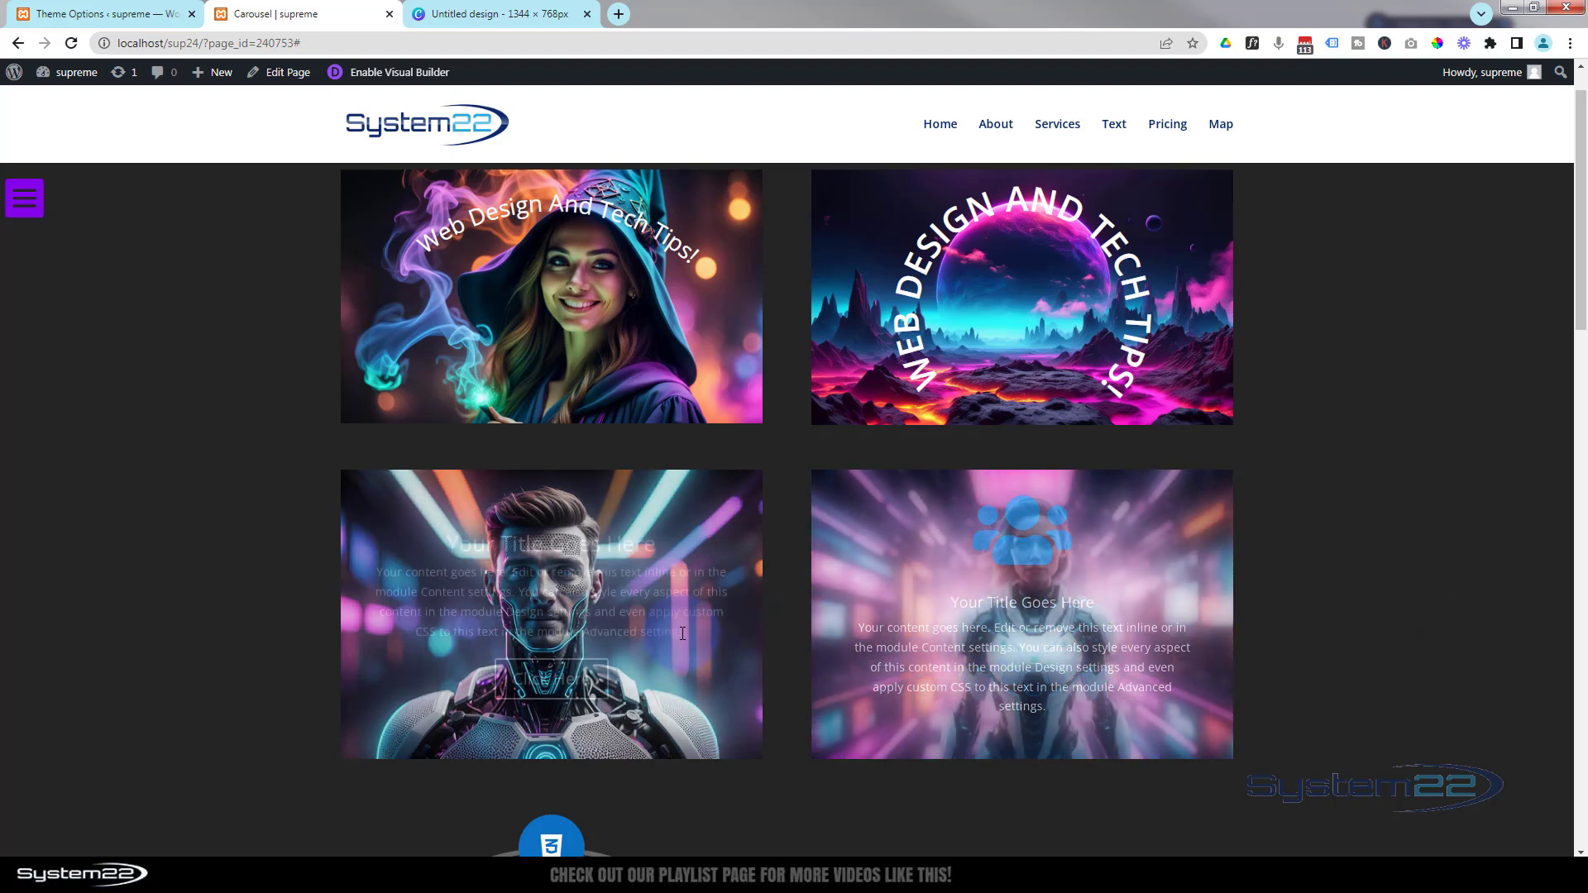
pyautogui.moveTo(652, 634)
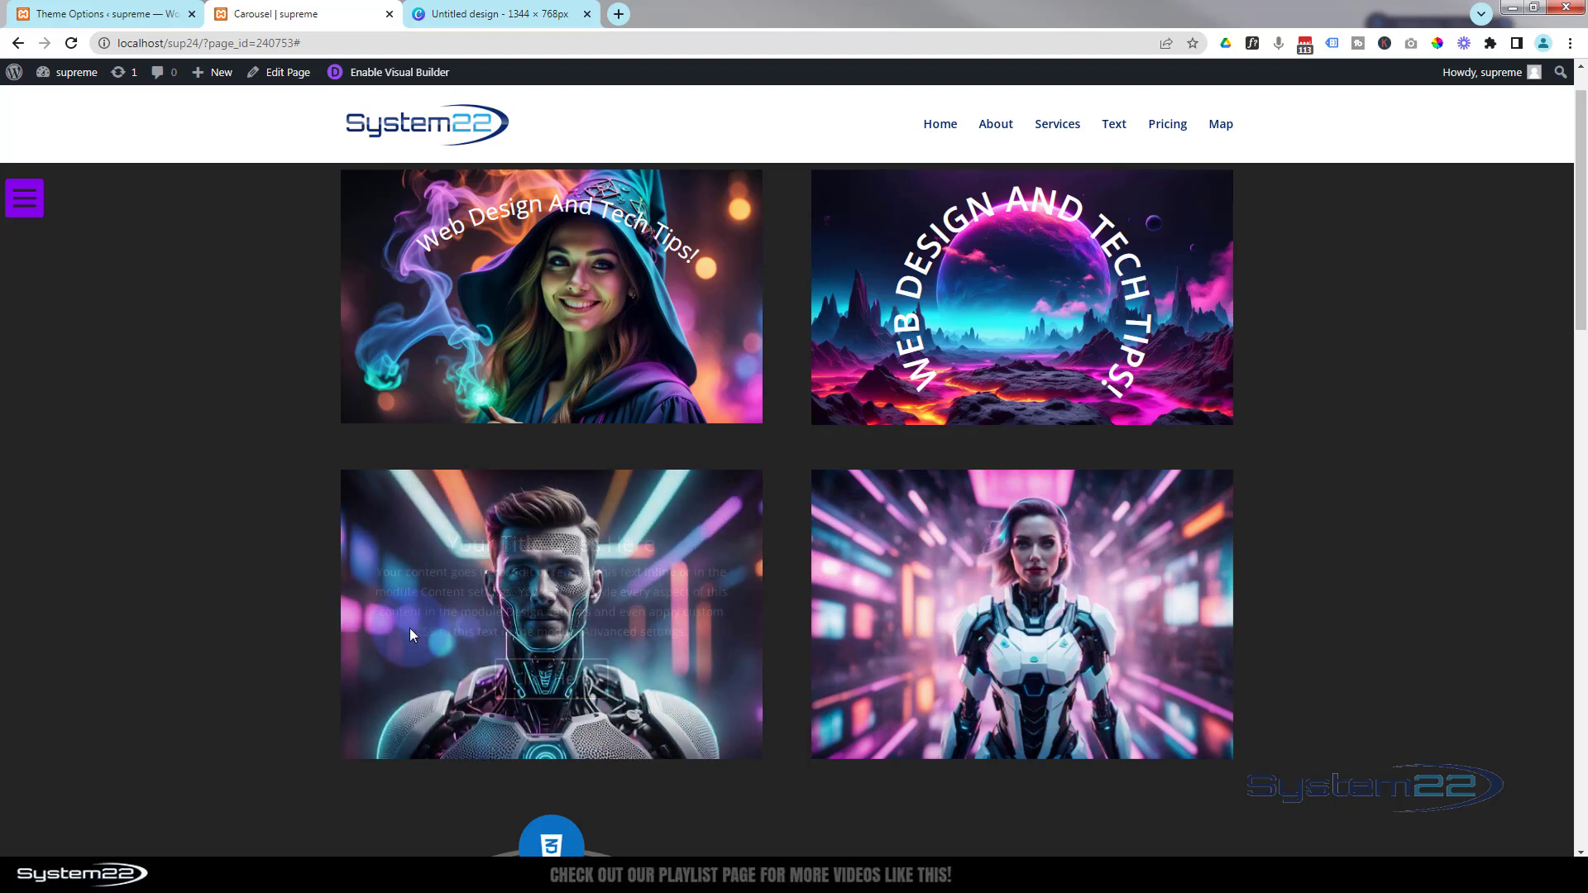
pyautogui.moveTo(924, 622)
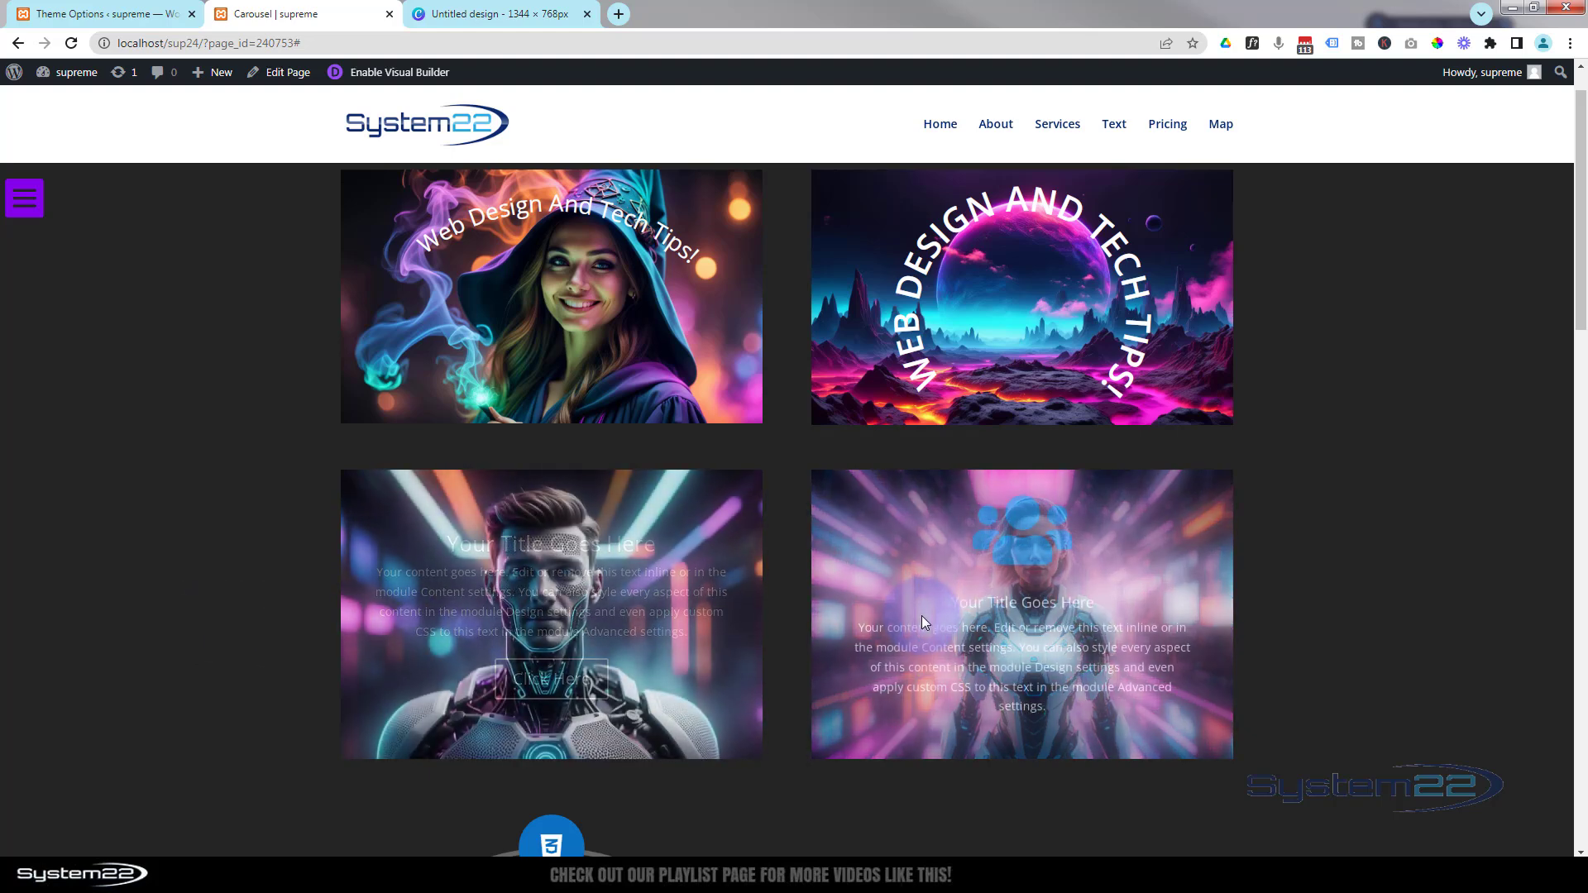